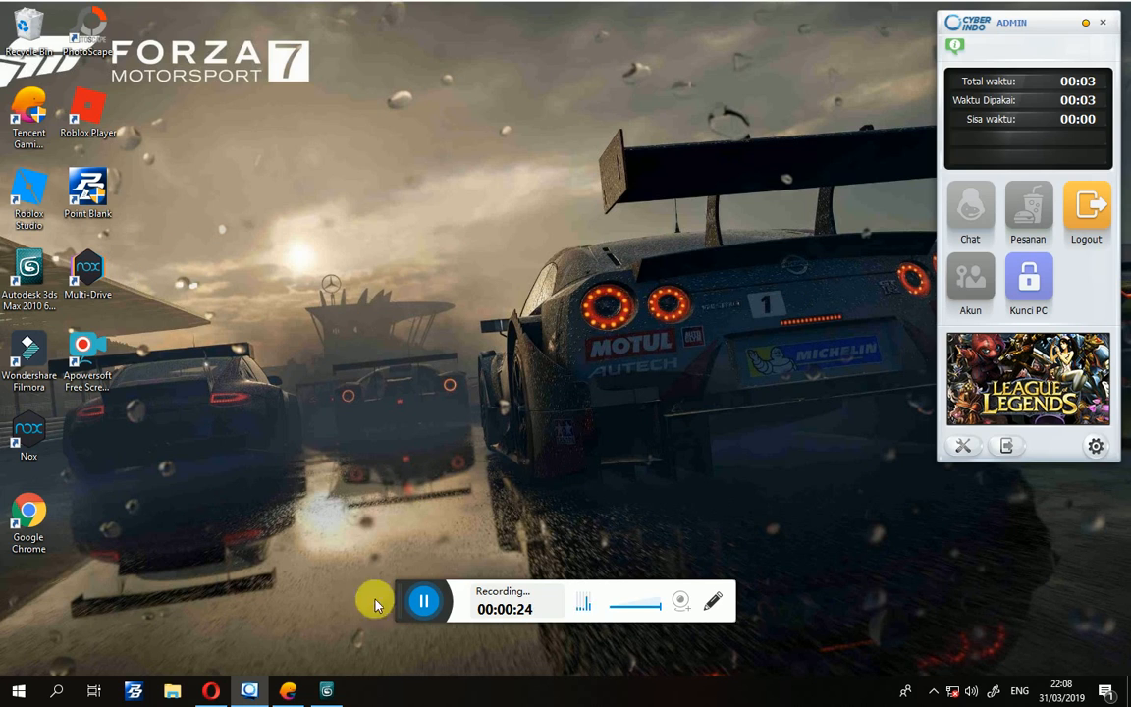
# Switch to 3ds Max and open today's recent scene file tutorial 1.max.
pyautogui.moveTo(329, 691)
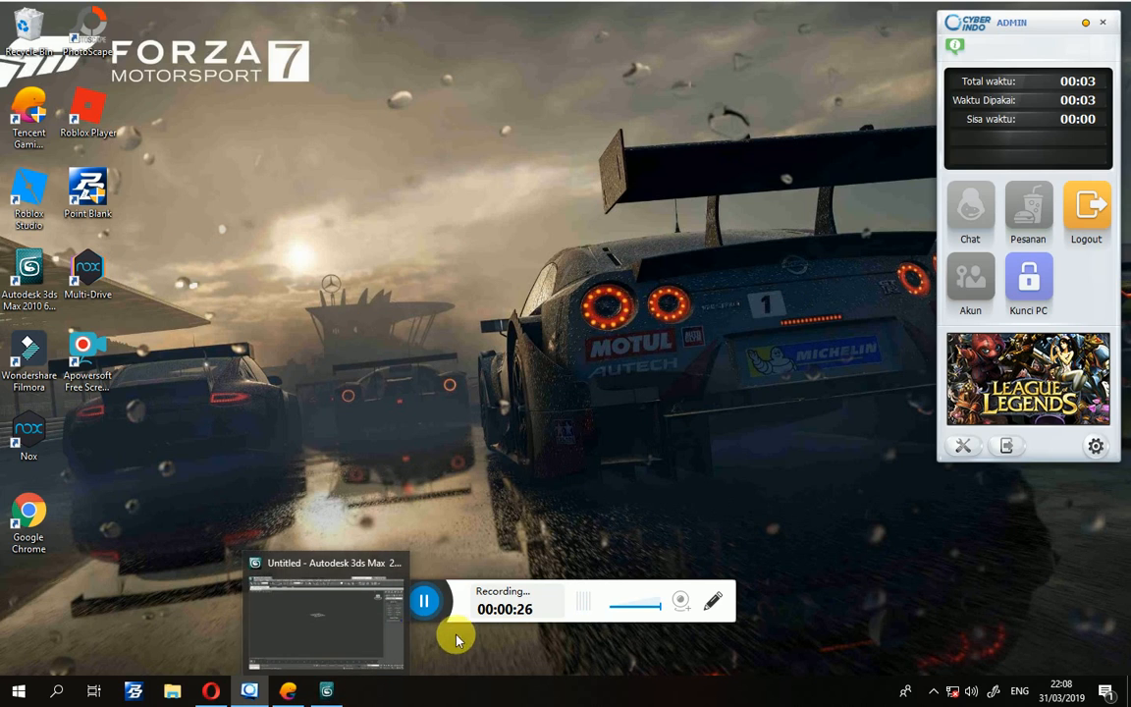
pyautogui.moveTo(405, 640)
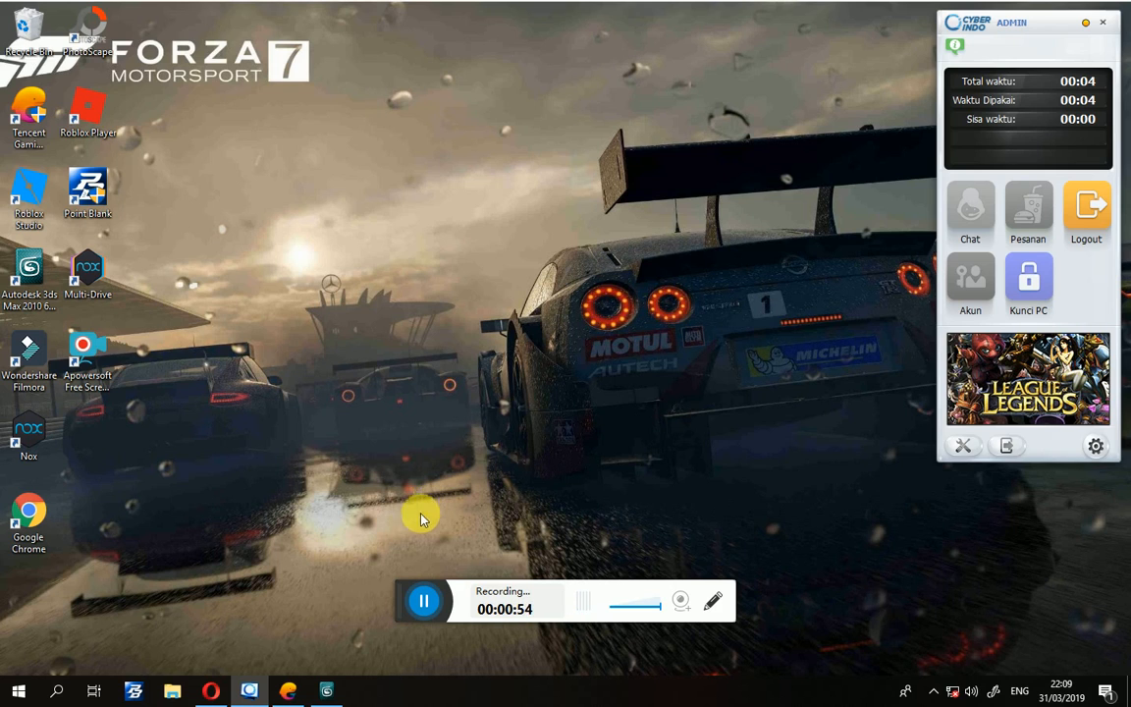
pyautogui.click(326, 692)
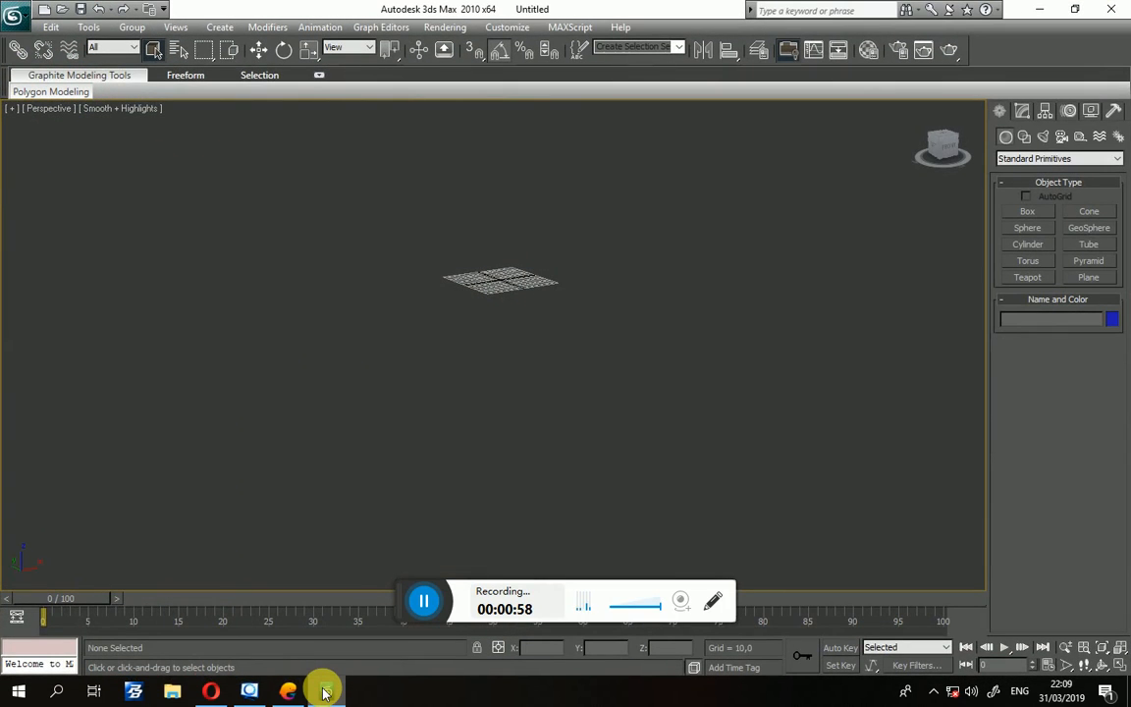
pyautogui.click(16, 16)
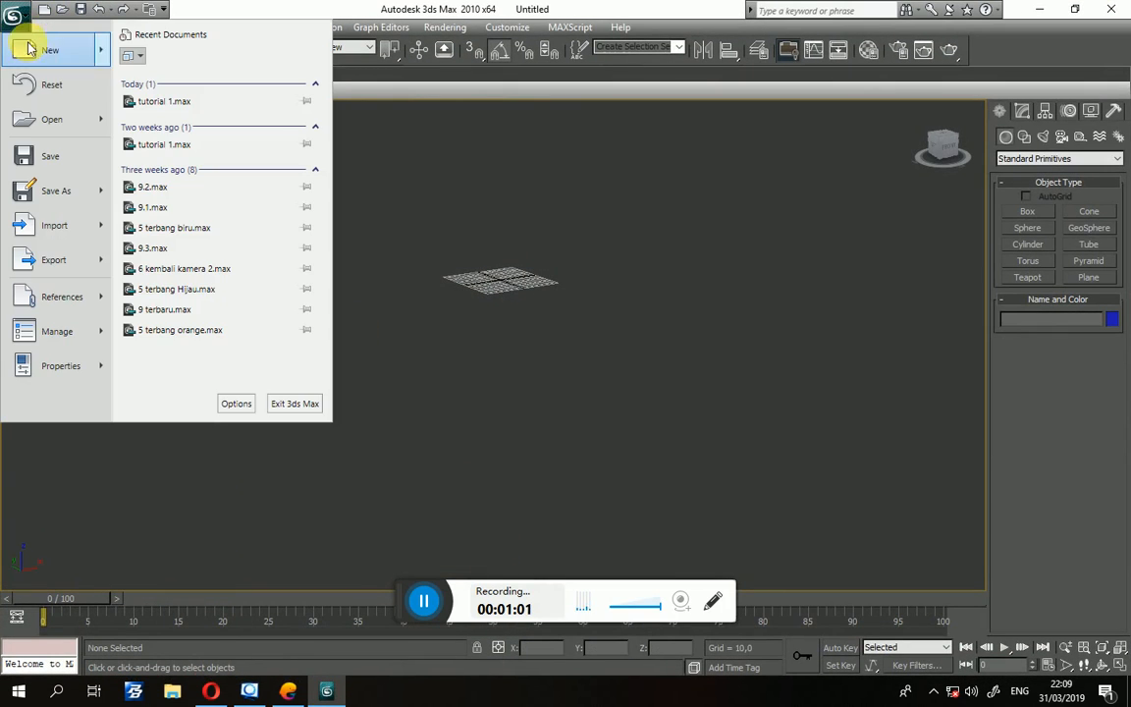
pyautogui.click(138, 103)
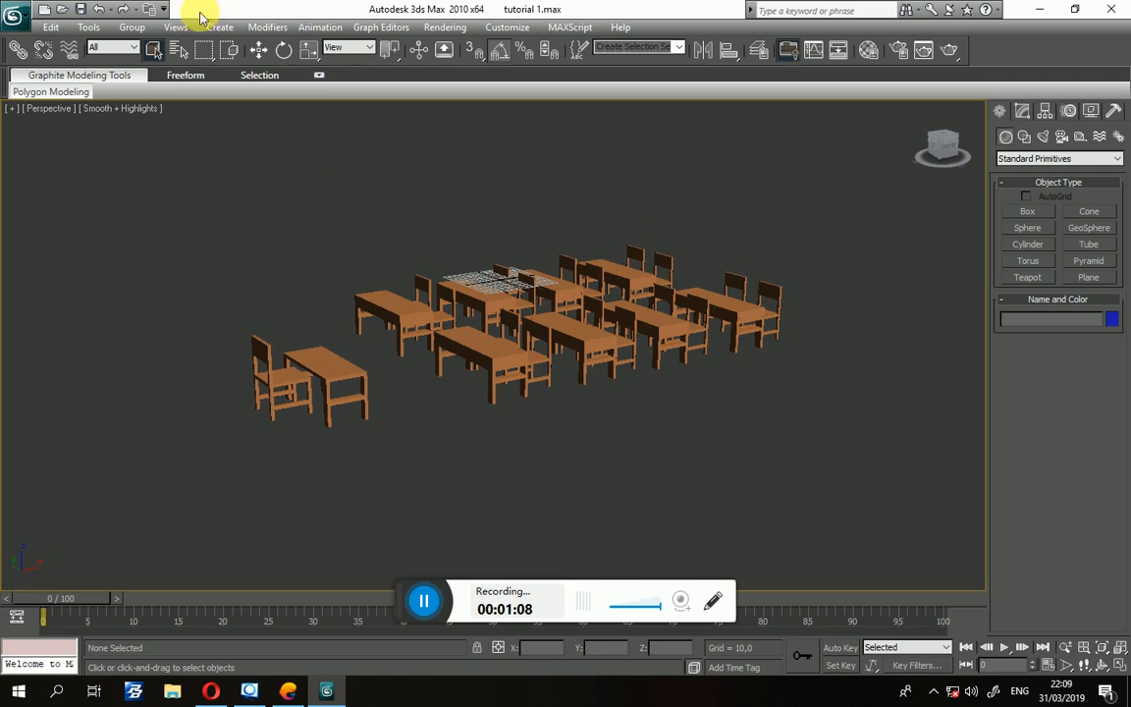
pyautogui.click(259, 49)
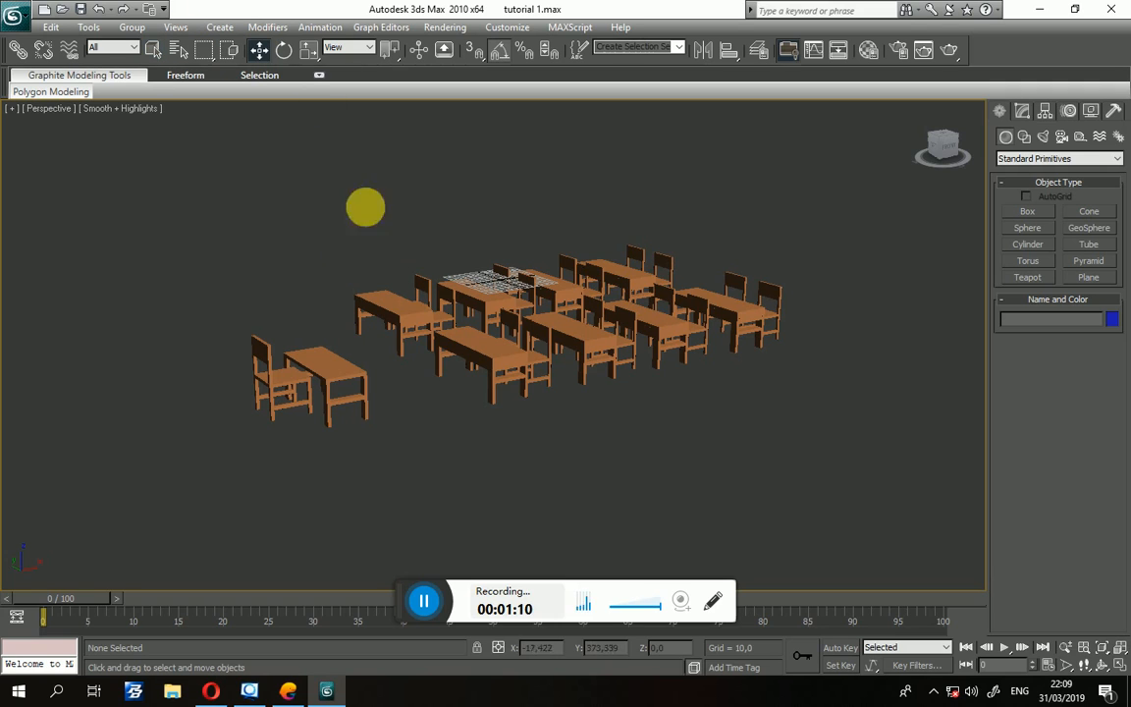
pyautogui.click(424, 286)
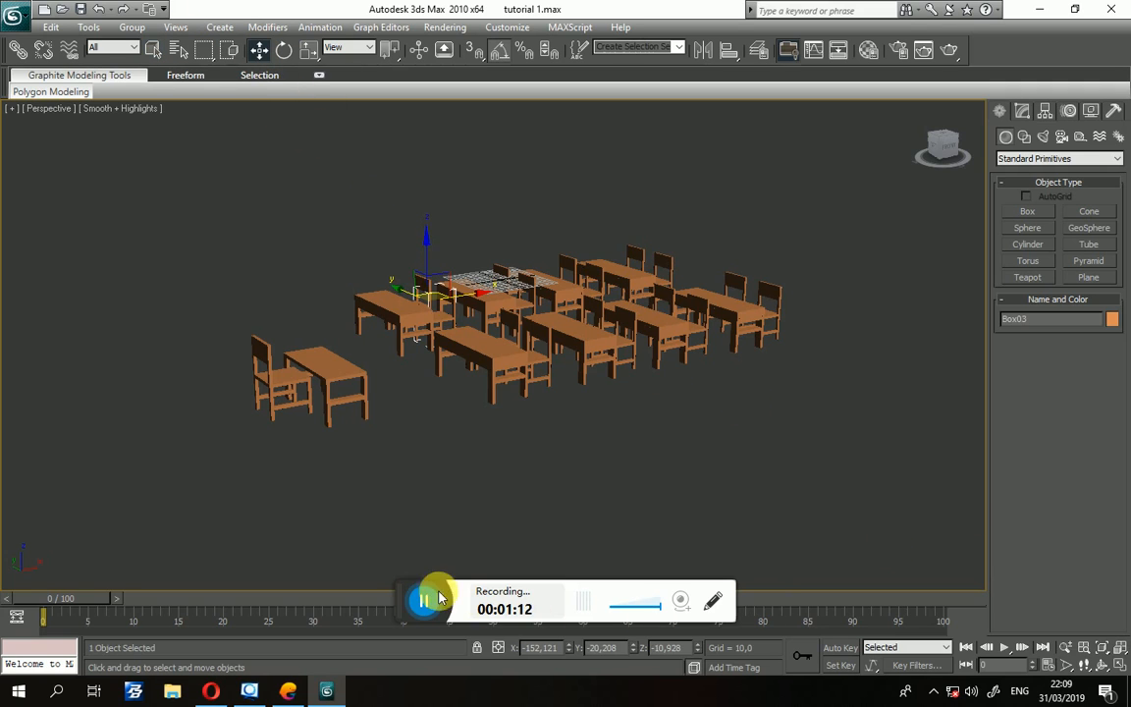
pyautogui.click(398, 581)
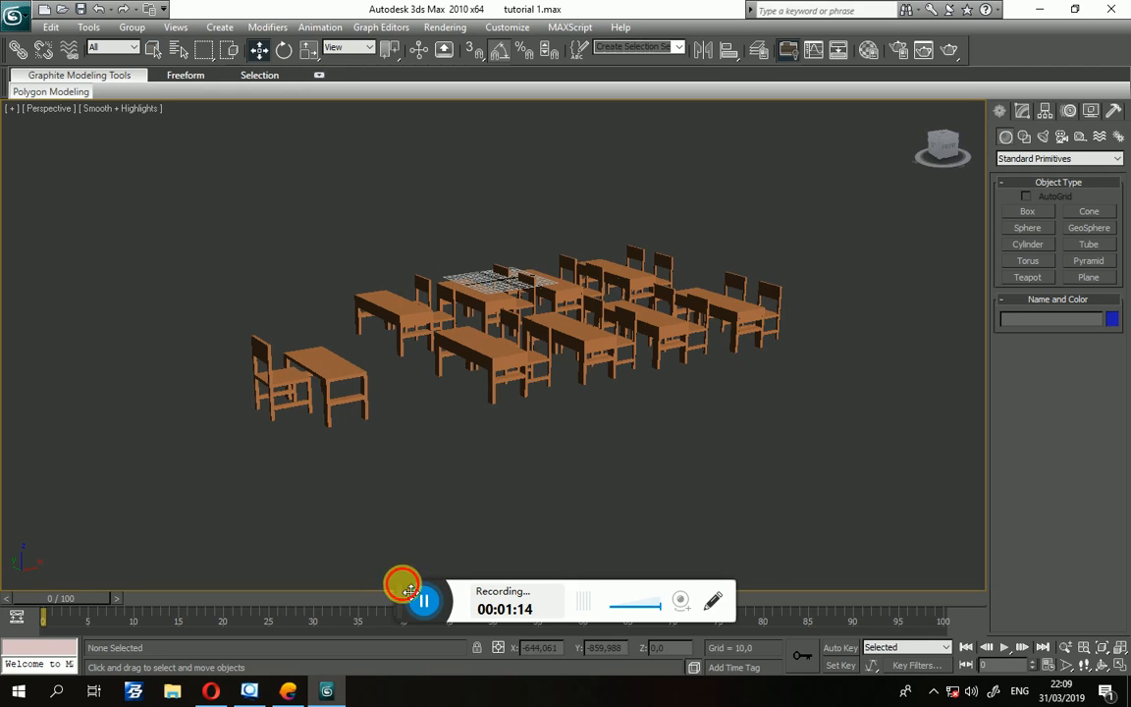
pyautogui.moveTo(410, 590); pyautogui.dragTo(839, 691)
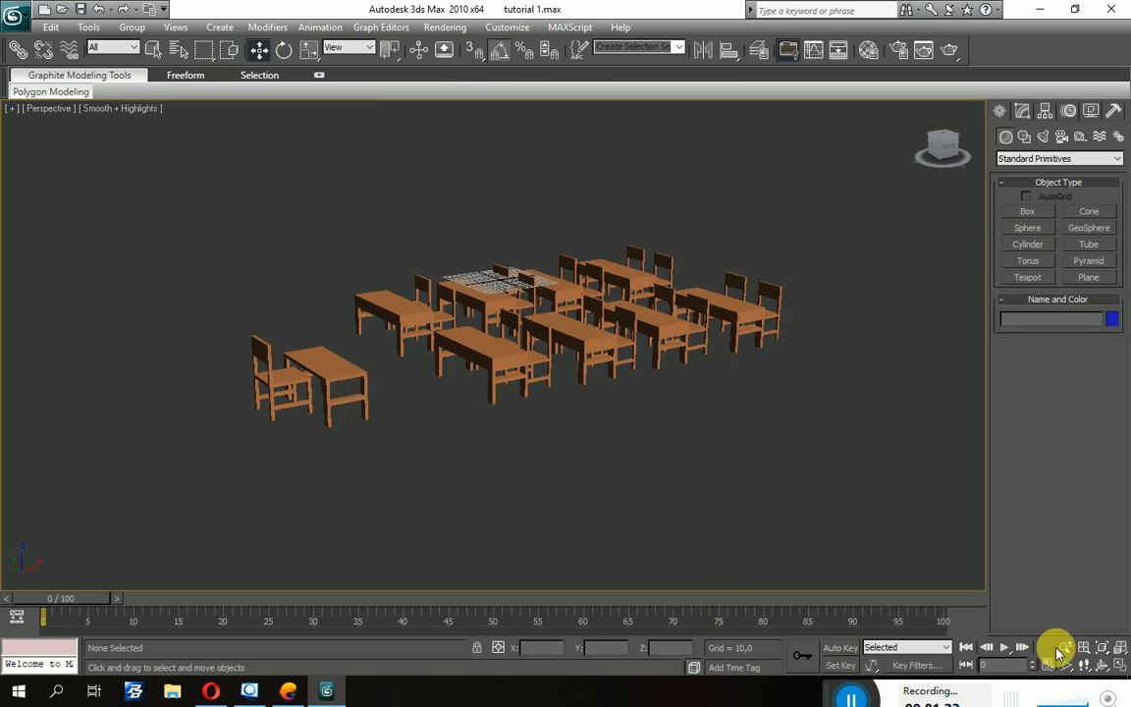
# Render a preview of the desks and chairs from an angled perspective view and close the rendered image.
pyautogui.click(1118, 669)
pyautogui.keyDown('alt'); pyautogui.moveTo(677, 481); pyautogui.dragTo(887, 499, button='middle'); pyautogui.keyUp('alt')
pyautogui.scroll(10, 799, 477)
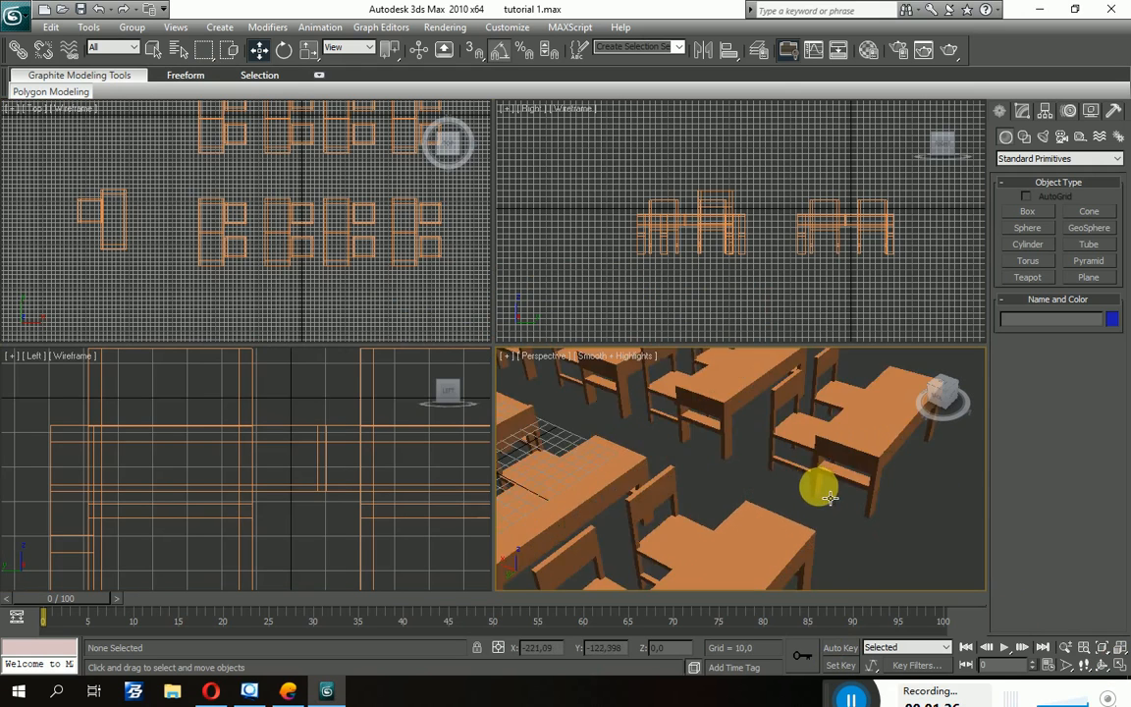
pyautogui.click(1119, 666)
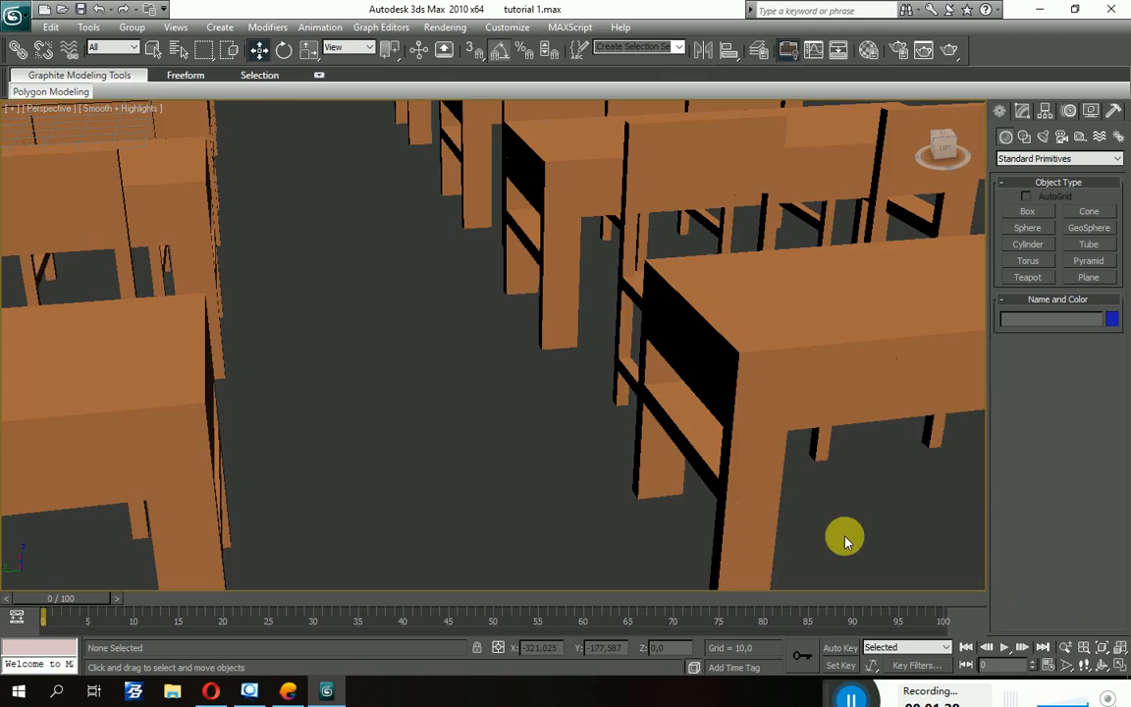
pyautogui.scroll(3, 705, 483)
pyautogui.scroll(-5, 730, 441)
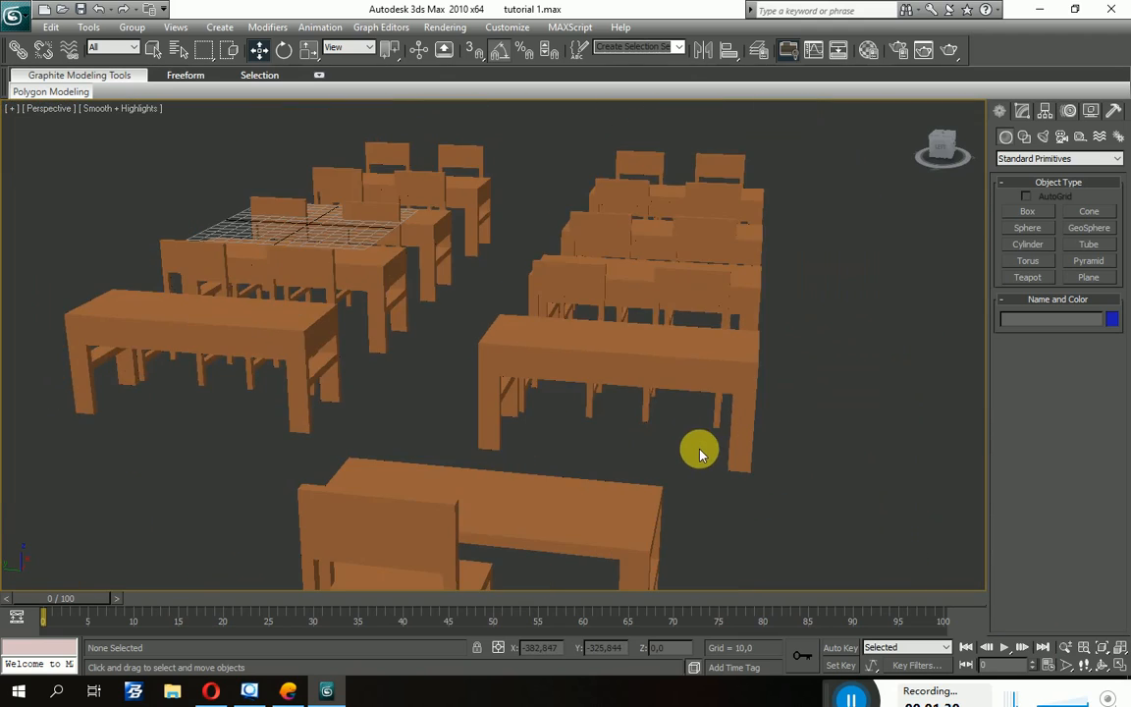
pyautogui.keyDown('alt'); pyautogui.moveTo(699, 450); pyautogui.dragTo(663, 487, button='middle'); pyautogui.keyUp('alt')
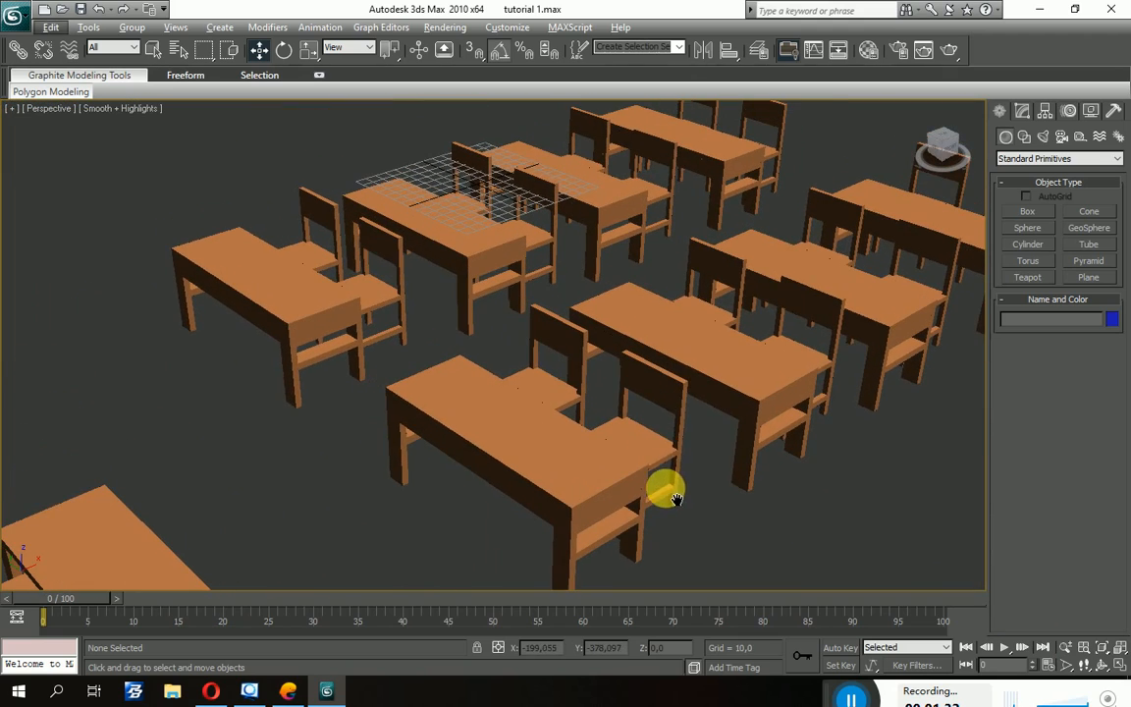
pyautogui.click(947, 53)
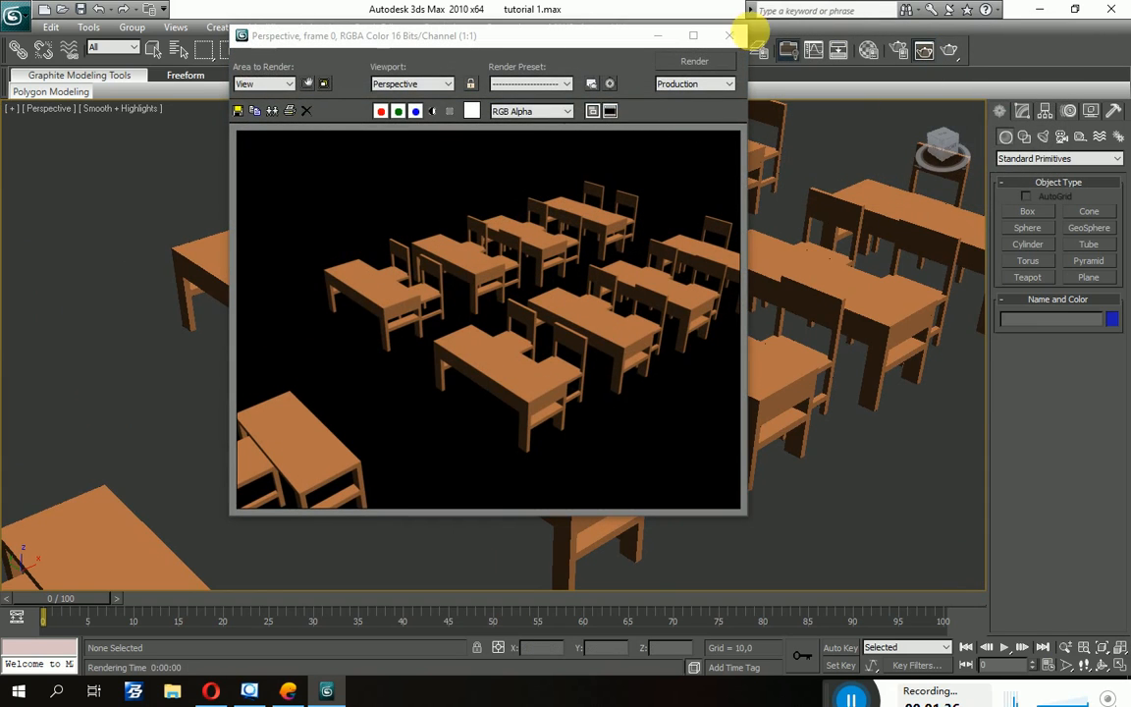
pyautogui.click(728, 35)
# Open the Material Editor and look through the sample slots in its first row.
pyautogui.keyDown('alt'); pyautogui.moveTo(740, 291); pyautogui.dragTo(757, 260, button='middle'); pyautogui.keyUp('alt')
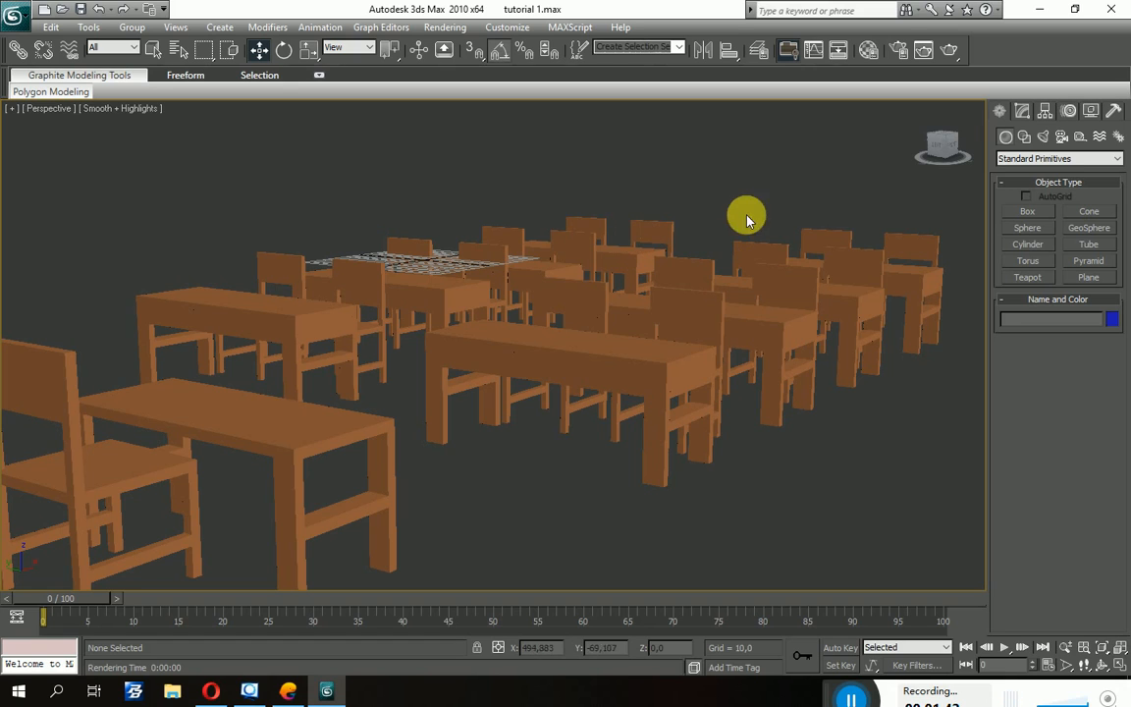
pyautogui.keyDown('alt'); pyautogui.moveTo(561, 310); pyautogui.dragTo(598, 283, button='middle'); pyautogui.keyUp('alt')
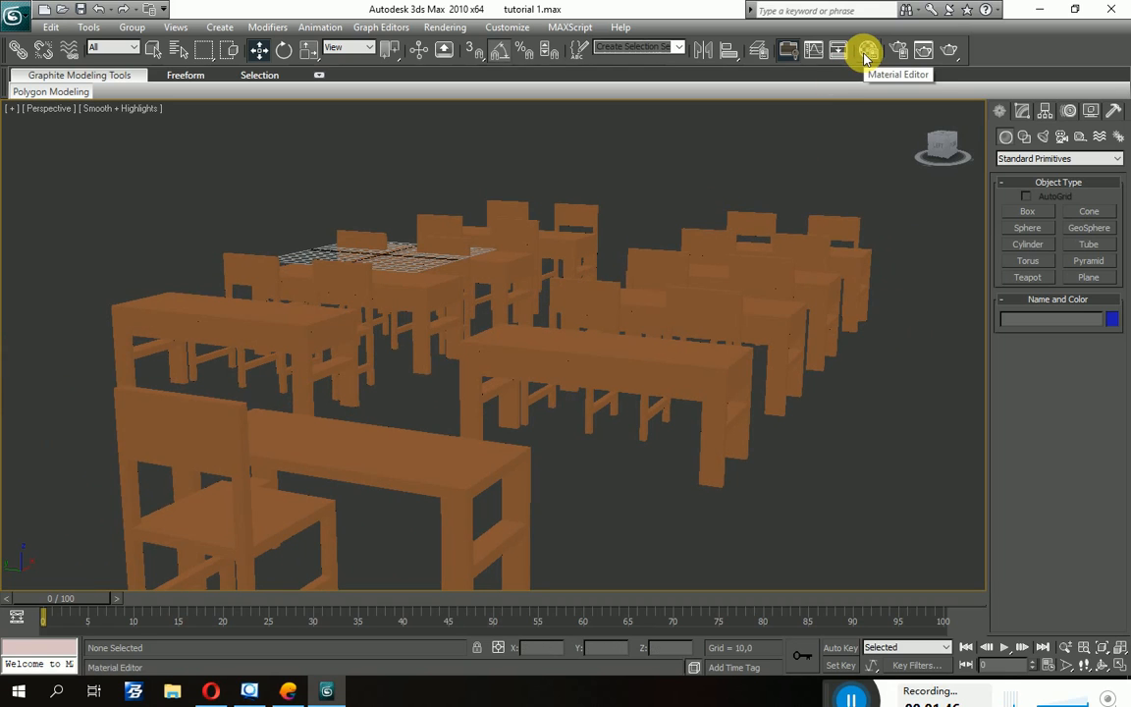
pyautogui.click(866, 51)
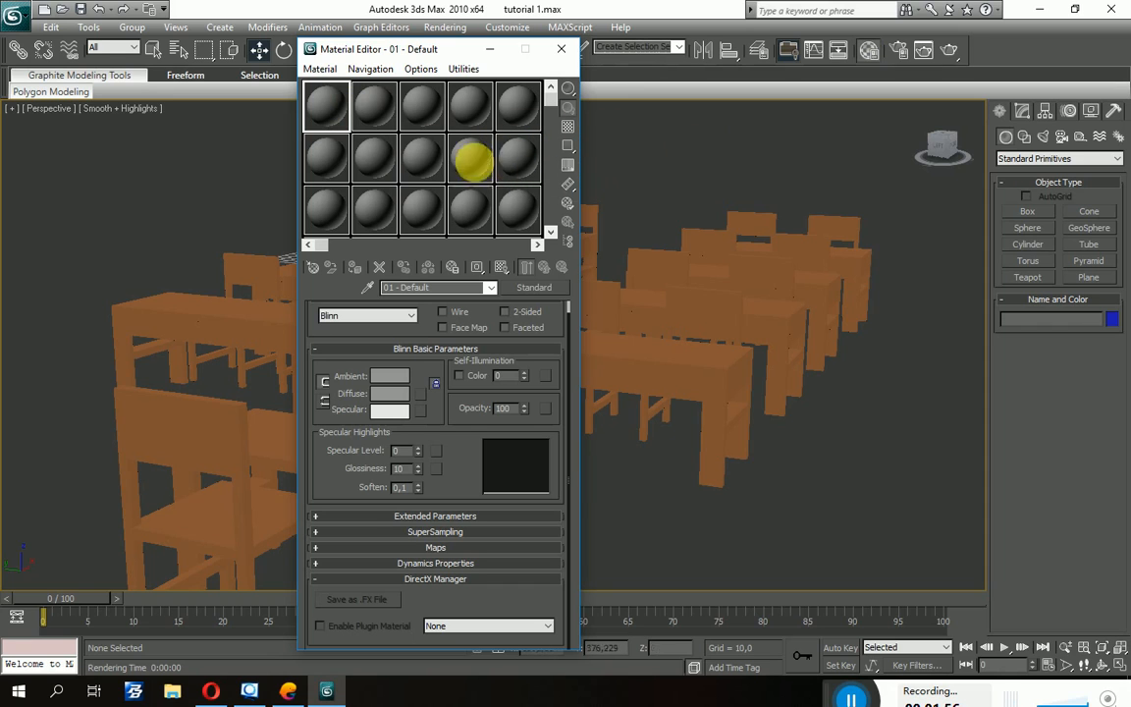
pyautogui.click(373, 106)
pyautogui.click(422, 106)
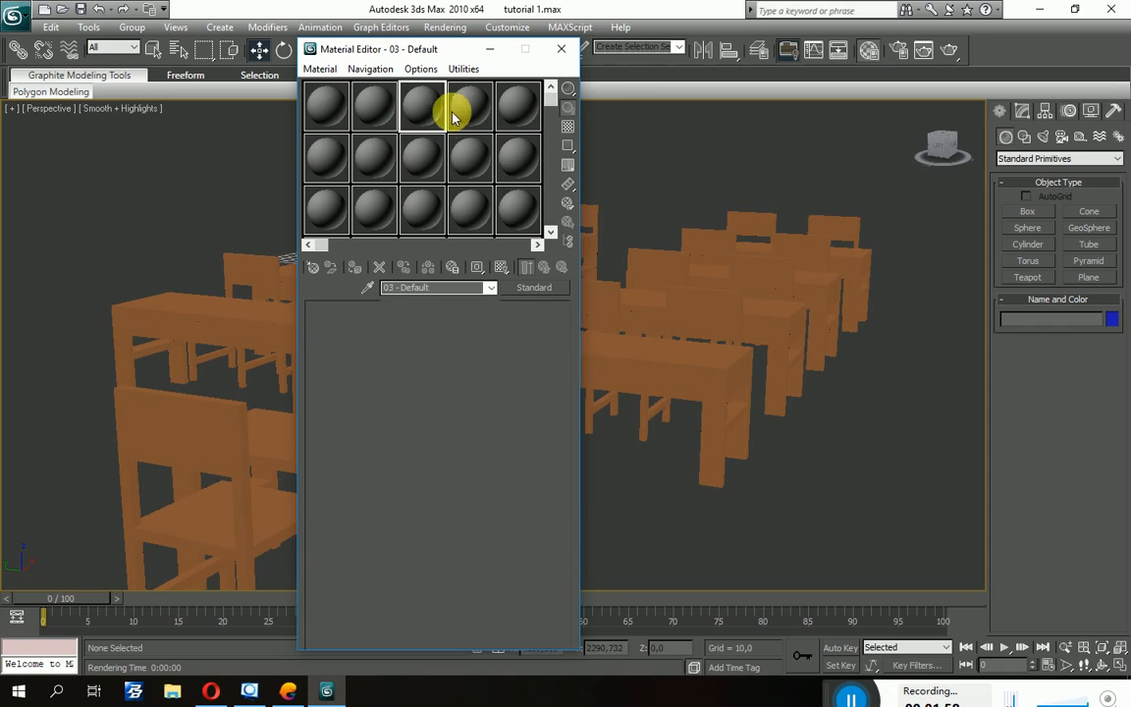
pyautogui.click(470, 106)
pyautogui.click(512, 106)
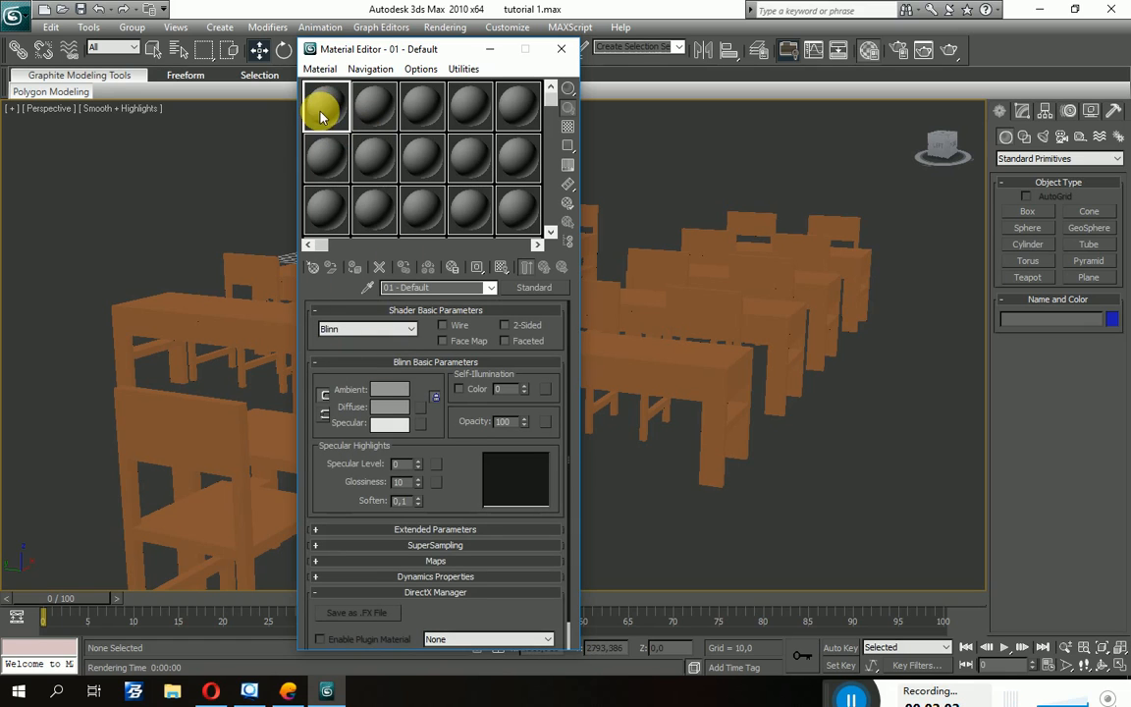
# Set the diffuse color of the 01 - Default material to green, RGB 17, 181, 75.
pyautogui.click(391, 406)
pyautogui.click(353, 103)
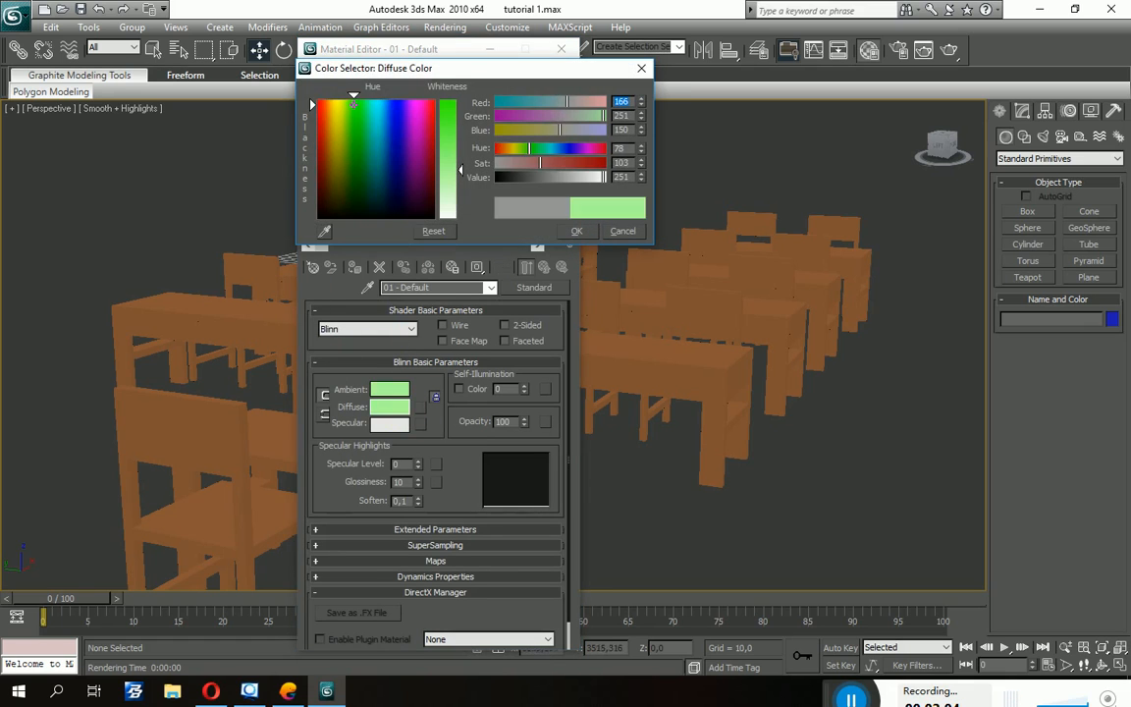
pyautogui.moveTo(352, 104)
pyautogui.mouseDown()
pyautogui.moveTo(365, 105)
pyautogui.moveTo(363, 137)
pyautogui.mouseUp()
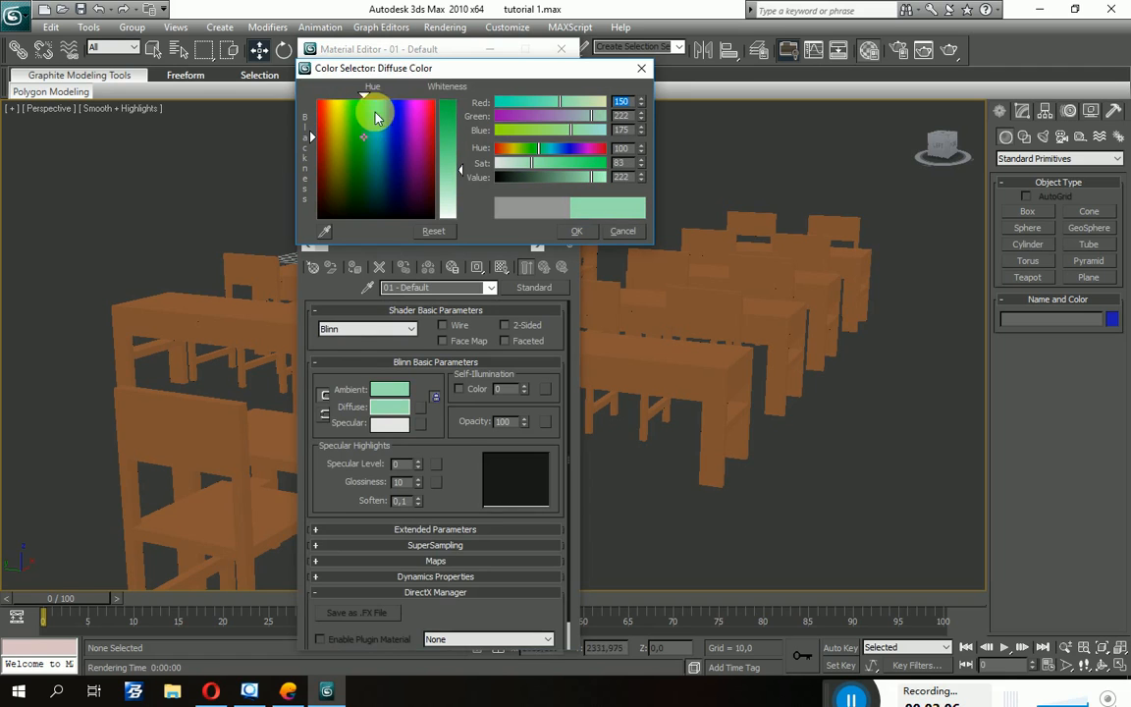
pyautogui.moveTo(458, 129); pyautogui.dragTo(462, 128)
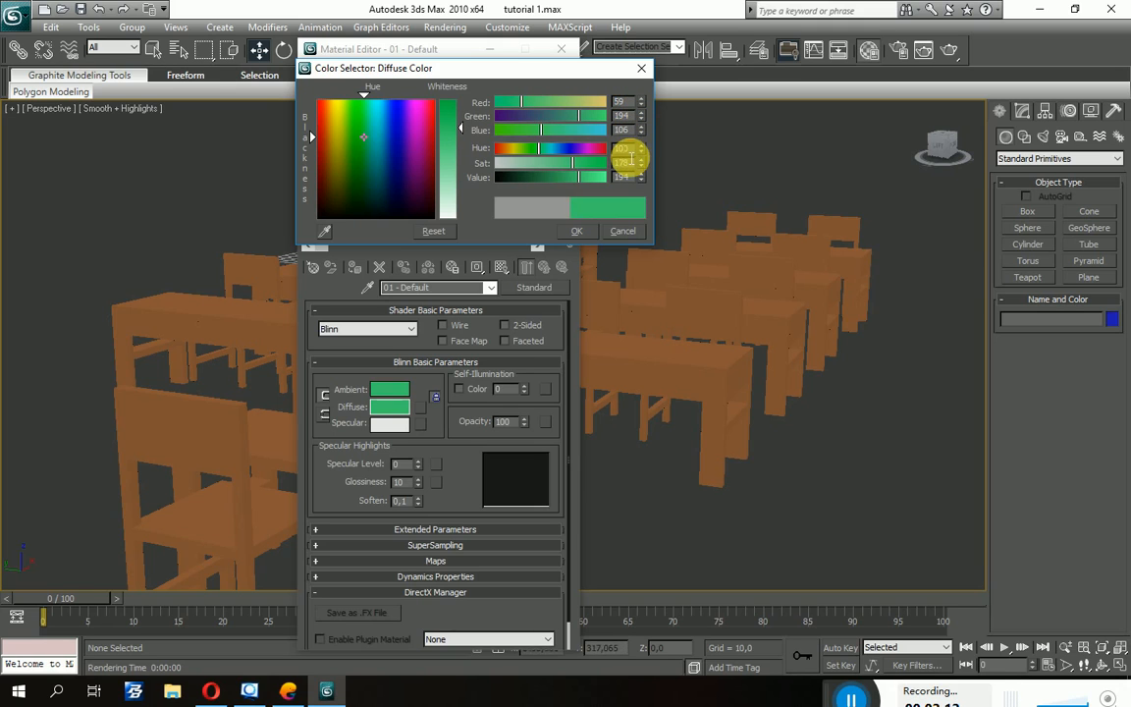
pyautogui.moveTo(461, 130); pyautogui.dragTo(461, 115)
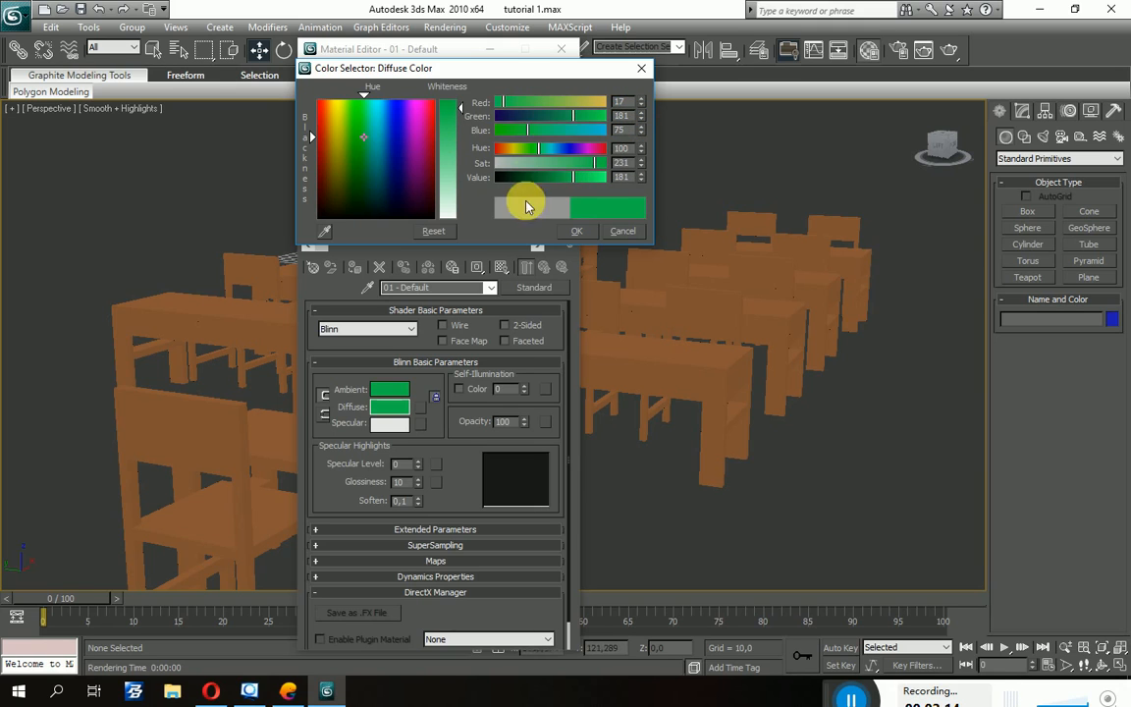
pyautogui.click(576, 231)
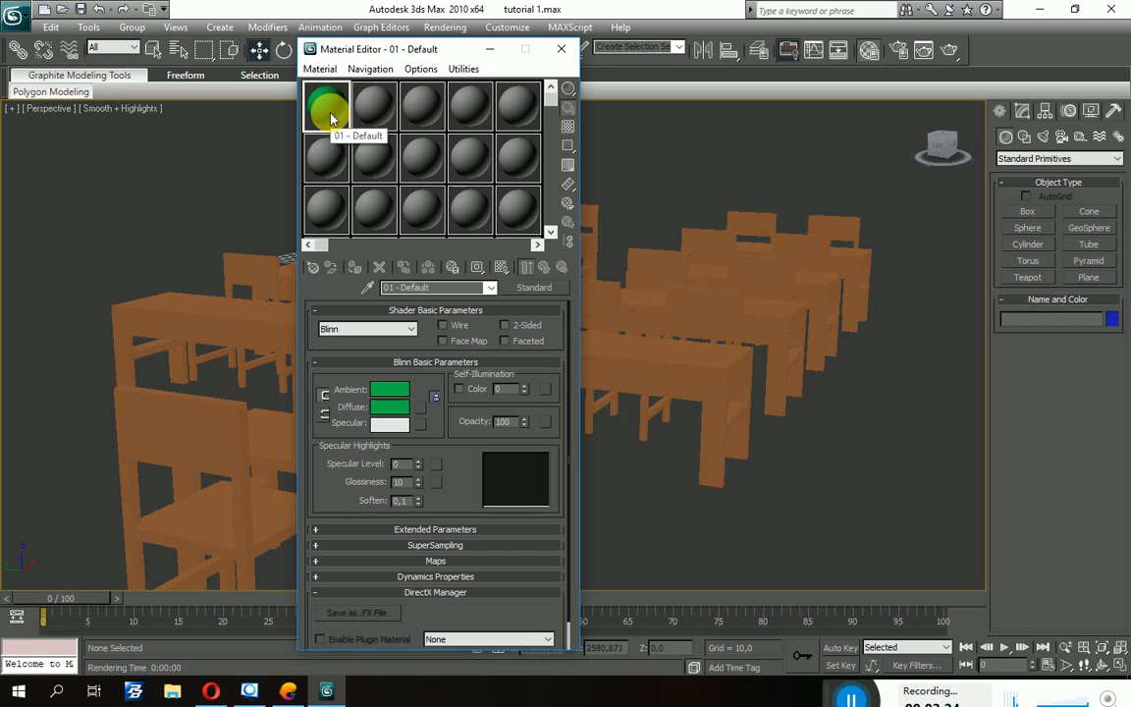
# Set the diffuse color of the 02 - Default material to a saturated bright red.
pyautogui.click(380, 116)
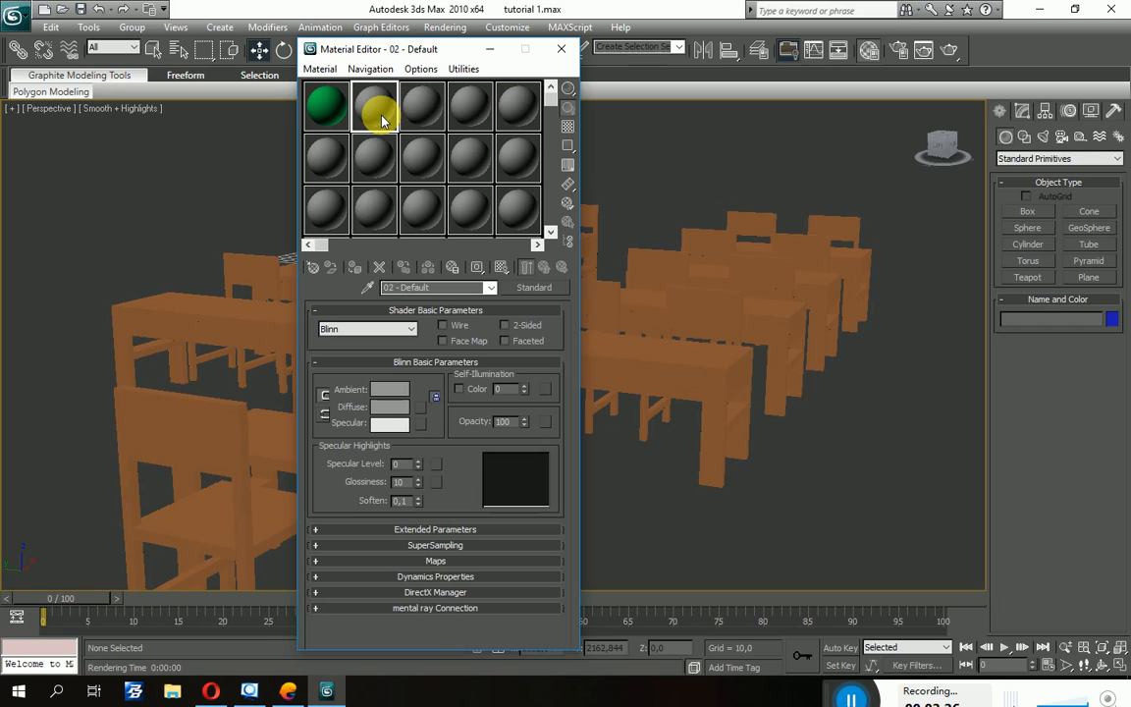
pyautogui.click(324, 102)
pyautogui.click(369, 106)
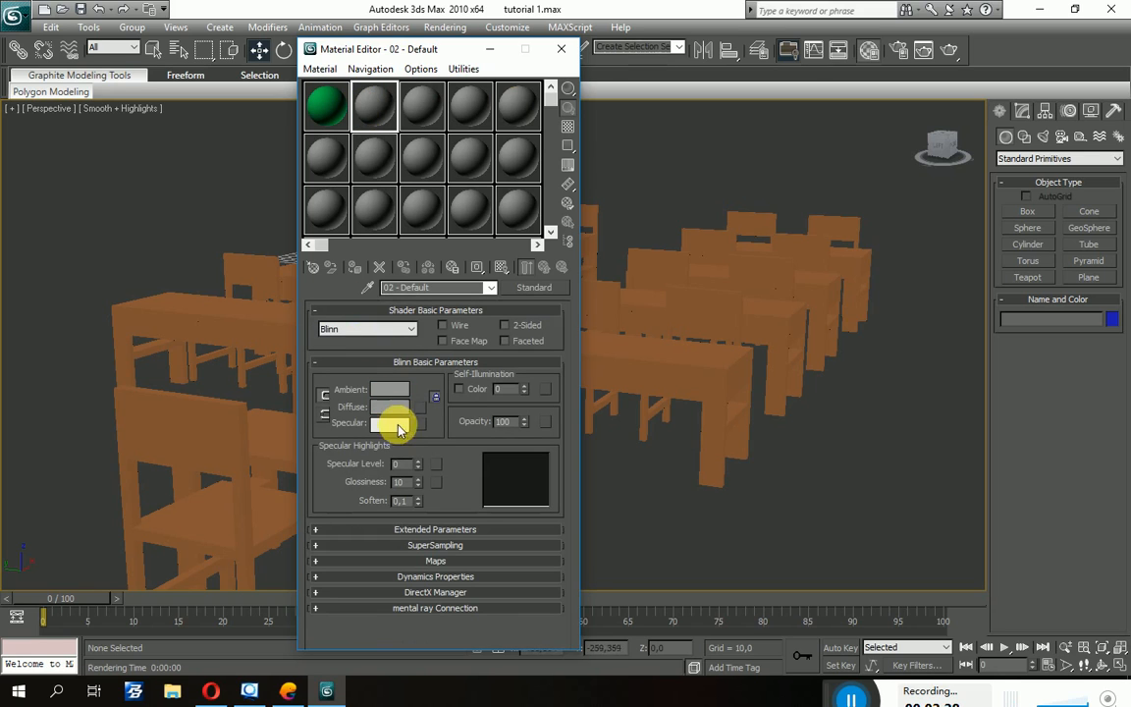
pyautogui.click(324, 104)
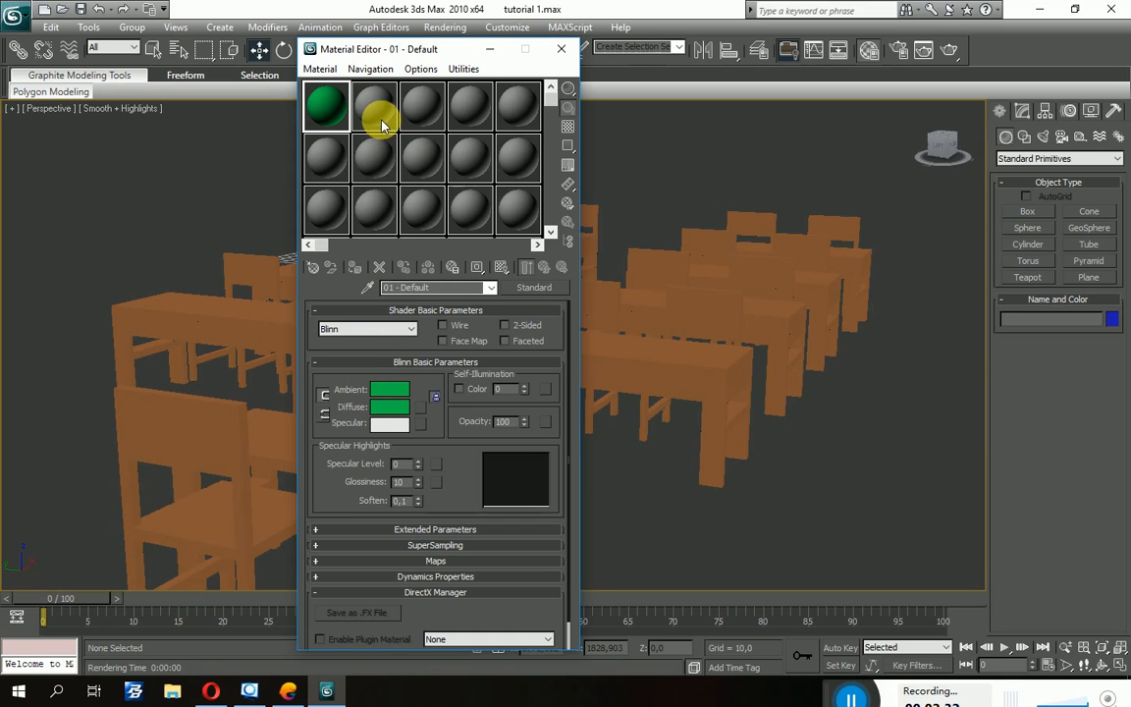
pyautogui.click(375, 108)
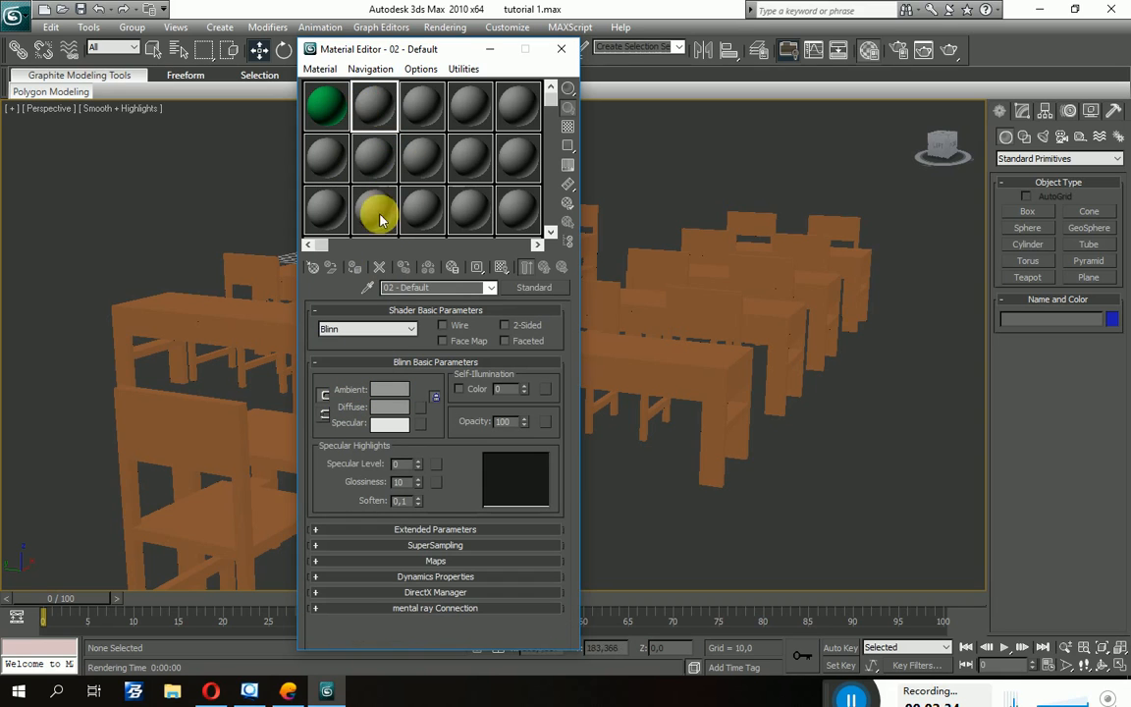
pyautogui.click(389, 406)
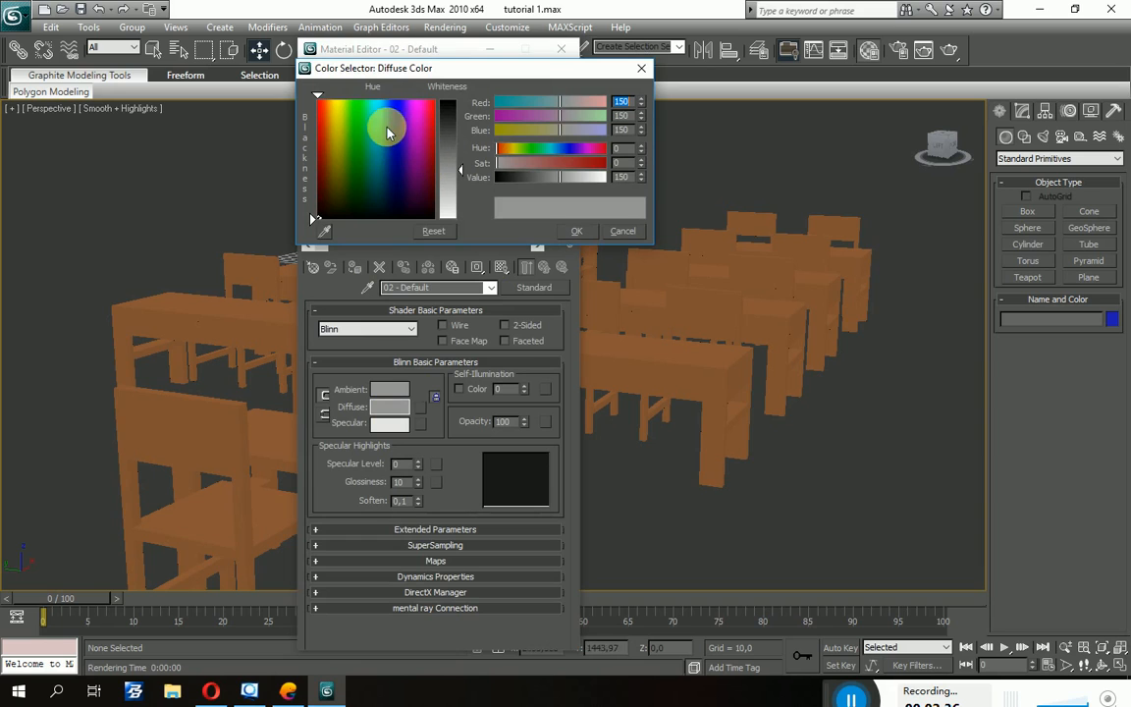
pyautogui.moveTo(388, 131)
pyautogui.mouseDown()
pyautogui.moveTo(399, 120)
pyautogui.moveTo(373, 139)
pyautogui.moveTo(316, 99)
pyautogui.mouseUp()
pyautogui.moveTo(456, 172); pyautogui.dragTo(452, 101)
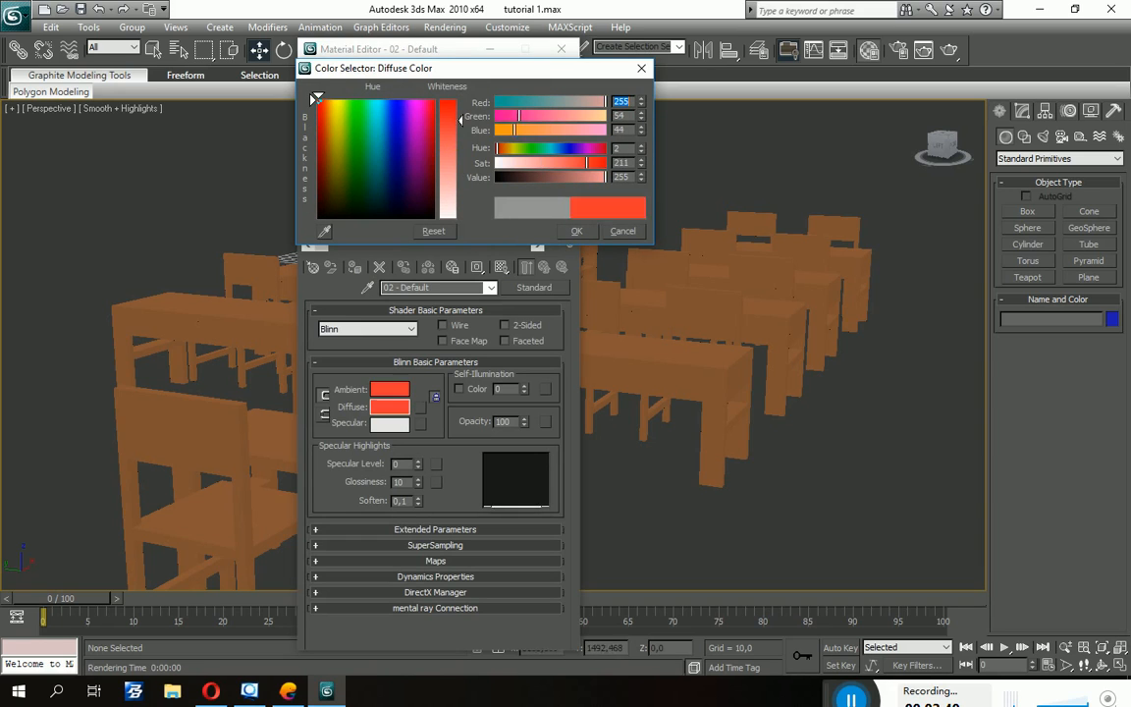
pyautogui.click(576, 231)
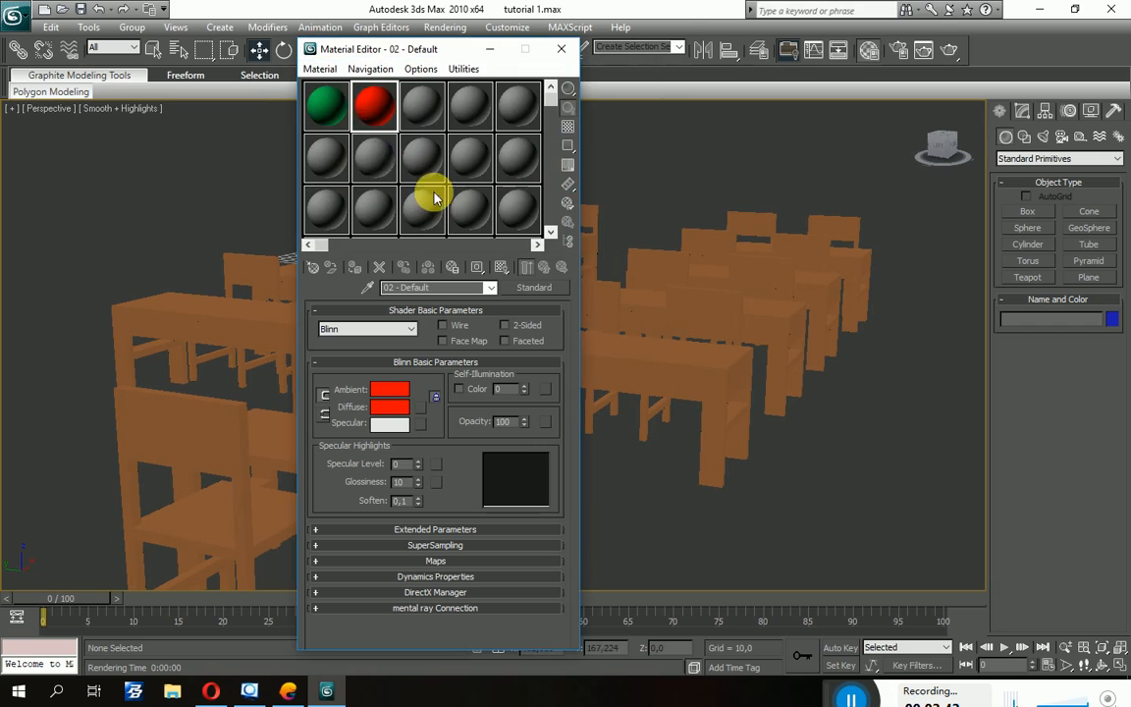
# Compare the green and red materials and browse the remaining sample slots.
pyautogui.click(325, 103)
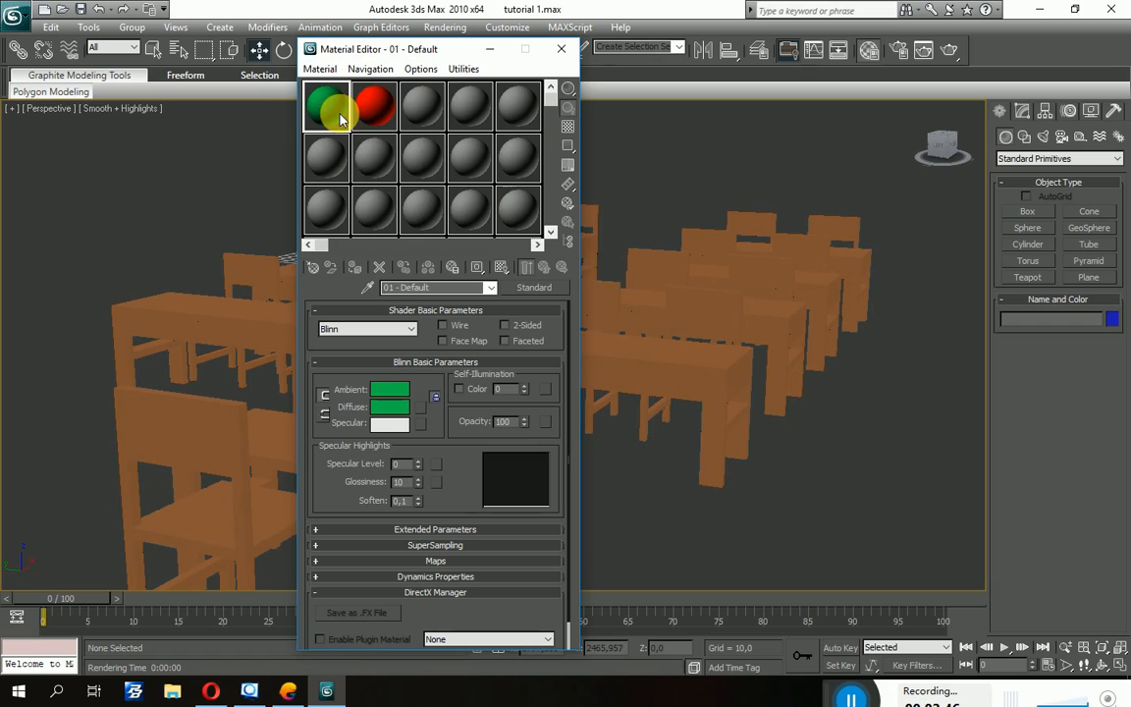
pyautogui.click(374, 110)
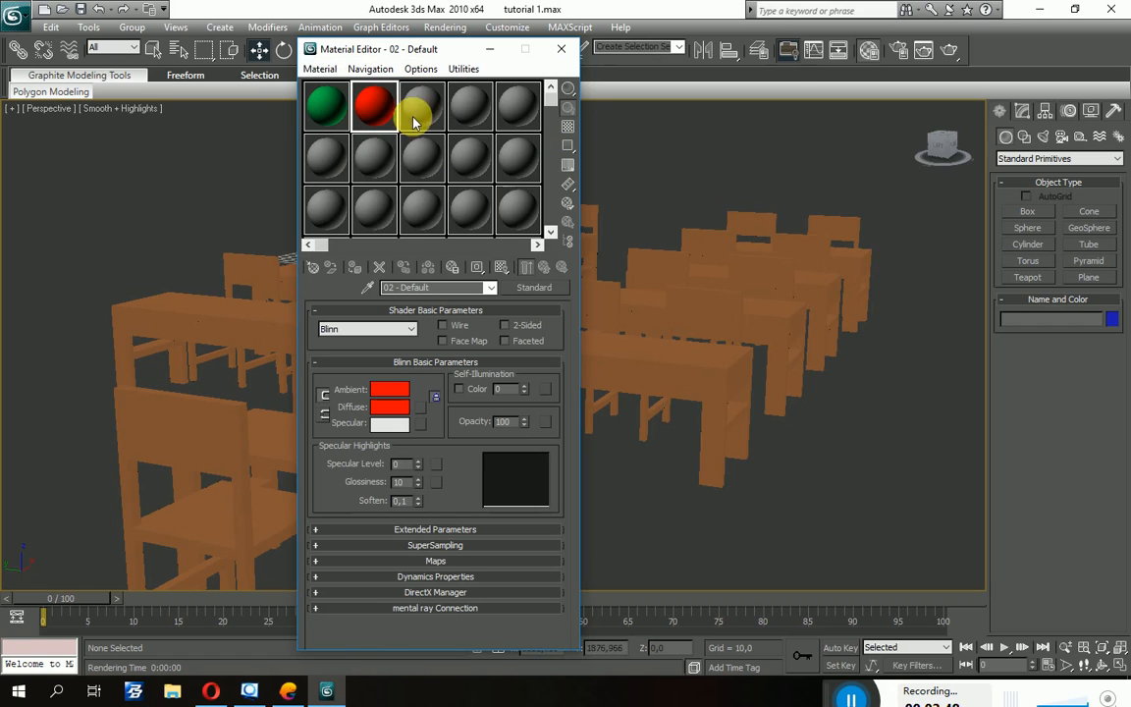
pyautogui.moveTo(553, 120); pyautogui.dragTo(538, 228)
pyautogui.click(550, 141)
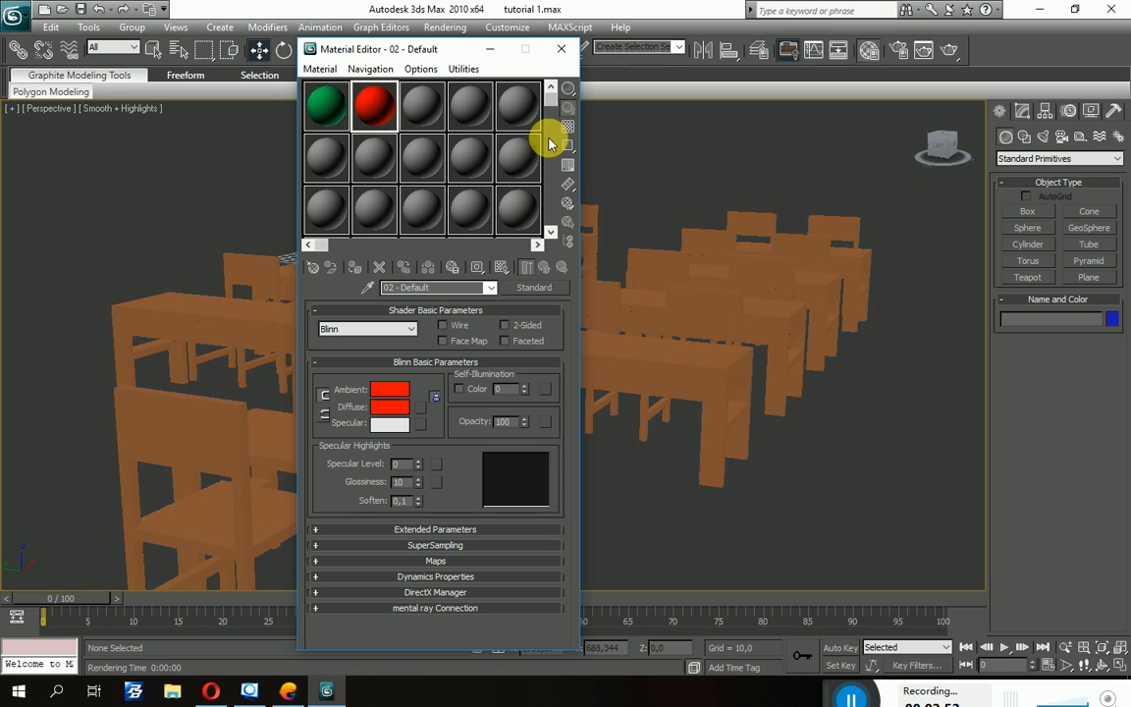
pyautogui.click(551, 125)
pyautogui.click(552, 96)
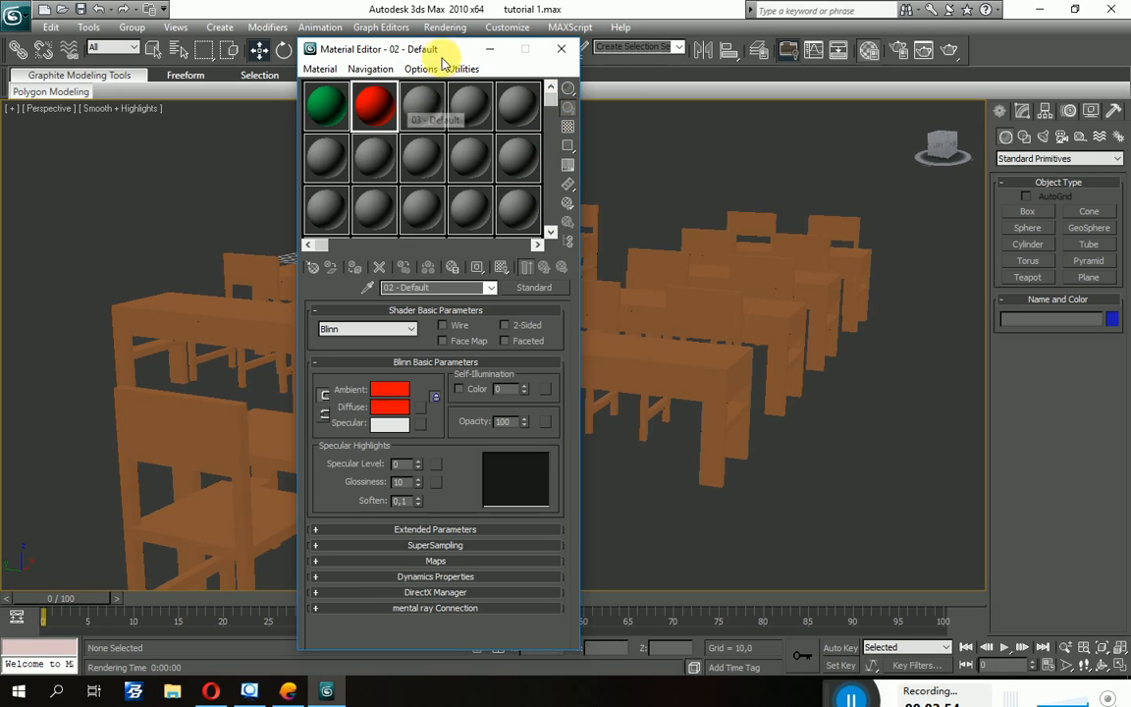
# Move the Material Editor clear of the furniture and briefly view the green 01 - Default sample enlarged.
pyautogui.moveTo(459, 54); pyautogui.dragTo(874, 214)
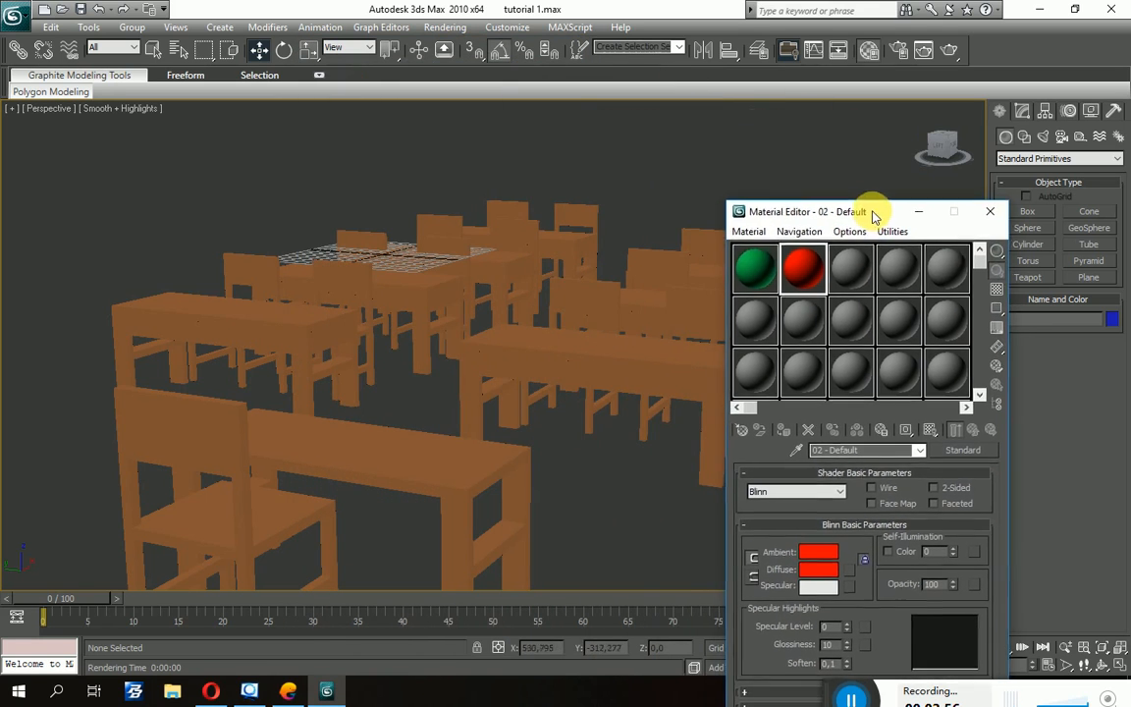
pyautogui.click(756, 266)
pyautogui.doubleClick(756, 266)
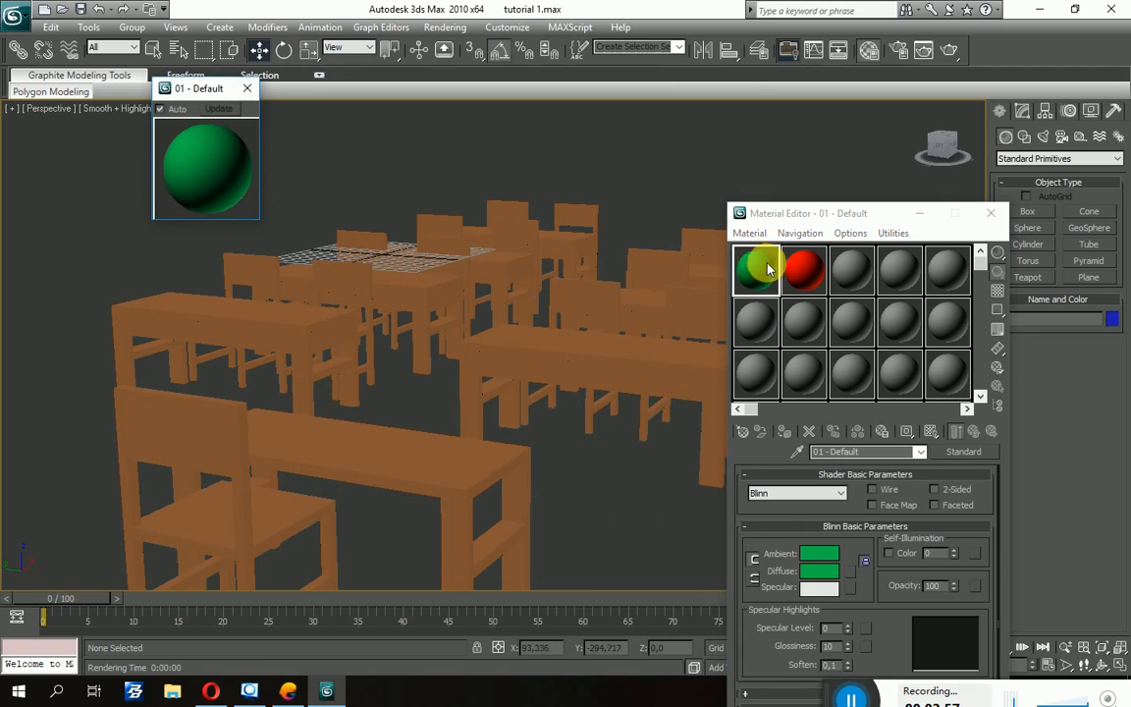
pyautogui.click(244, 91)
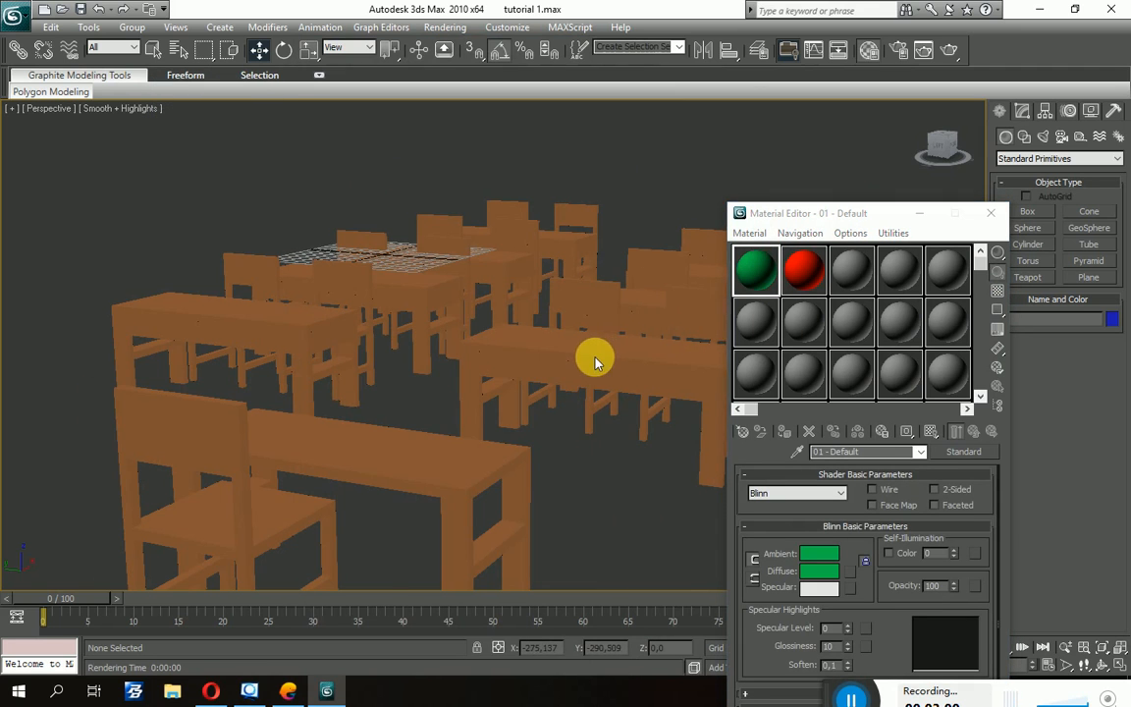
# Apply the green 01 - Default material to the single desk standing in front of the rows.
pyautogui.keyDown('alt'); pyautogui.moveTo(607, 370); pyautogui.dragTo(630, 352, button='middle'); pyautogui.keyUp('alt')
pyautogui.scroll(-5, 629, 350)
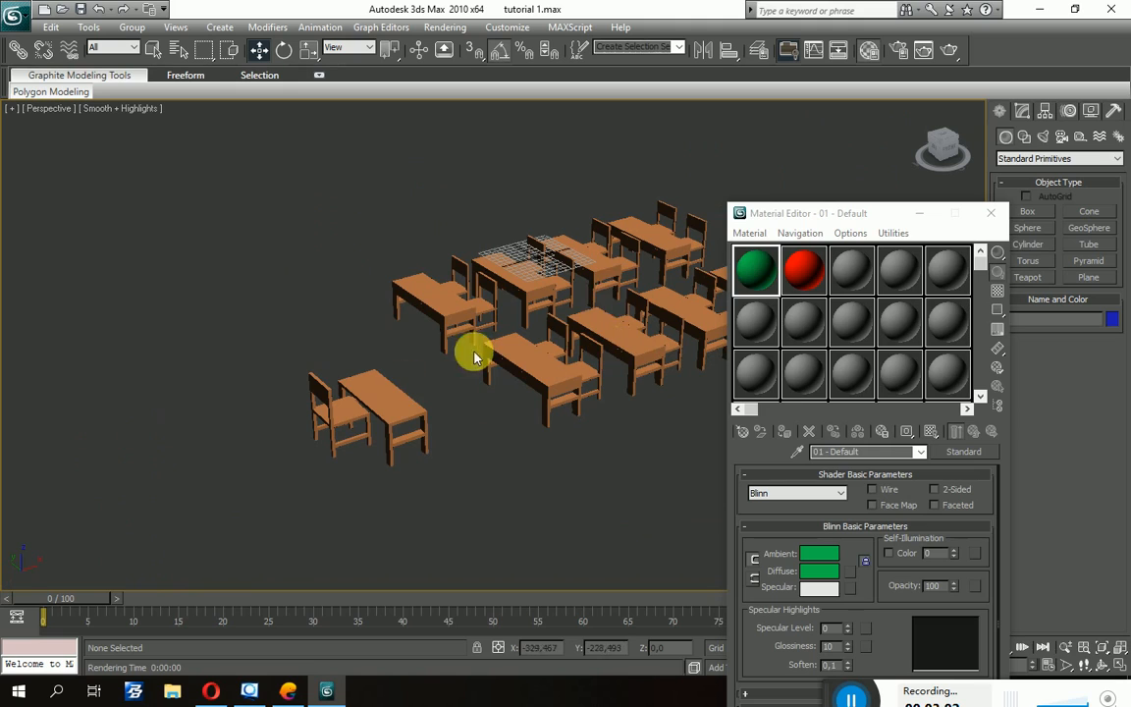
pyautogui.moveTo(410, 420); pyautogui.dragTo(401, 393)
pyautogui.moveTo(764, 282); pyautogui.dragTo(399, 391)
pyautogui.moveTo(398, 391)
pyautogui.keyDown('alt'); pyautogui.mouseDown(button='middle')
pyautogui.moveTo(467, 379)
pyautogui.moveTo(463, 413)
pyautogui.moveTo(384, 397)
pyautogui.moveTo(410, 394)
pyautogui.mouseUp(button='middle'); pyautogui.keyUp('alt')
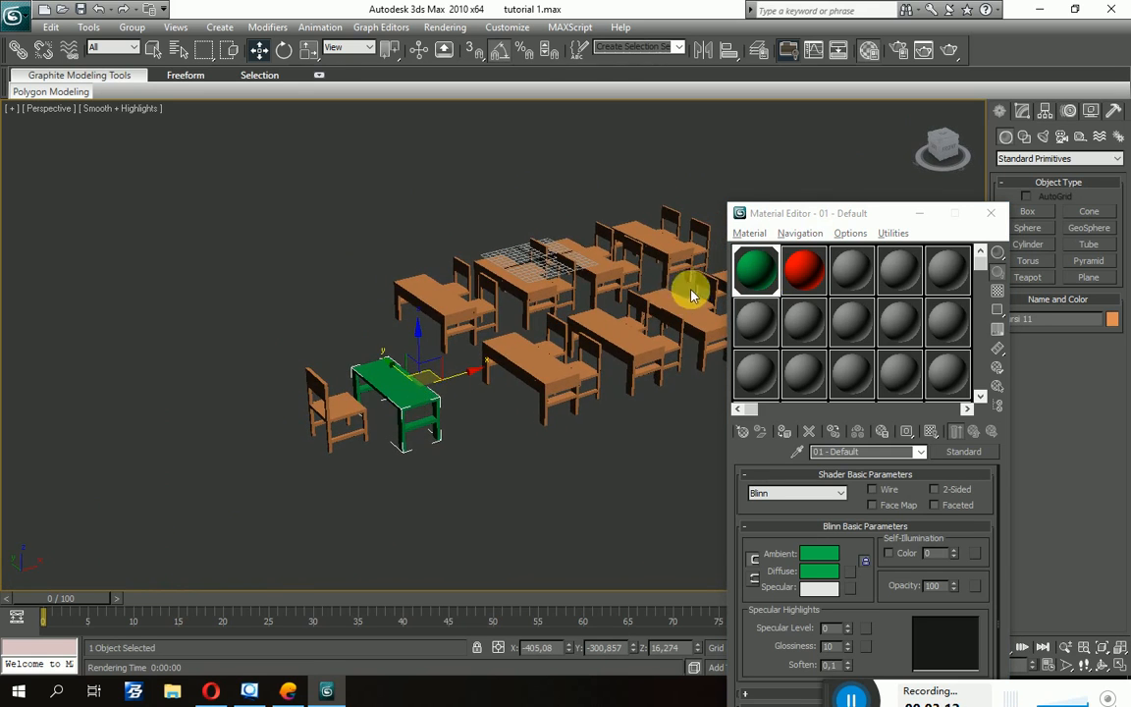
# Apply the green 01 - Default material to the first desk of the row nearest the viewer.
pyautogui.click(525, 308)
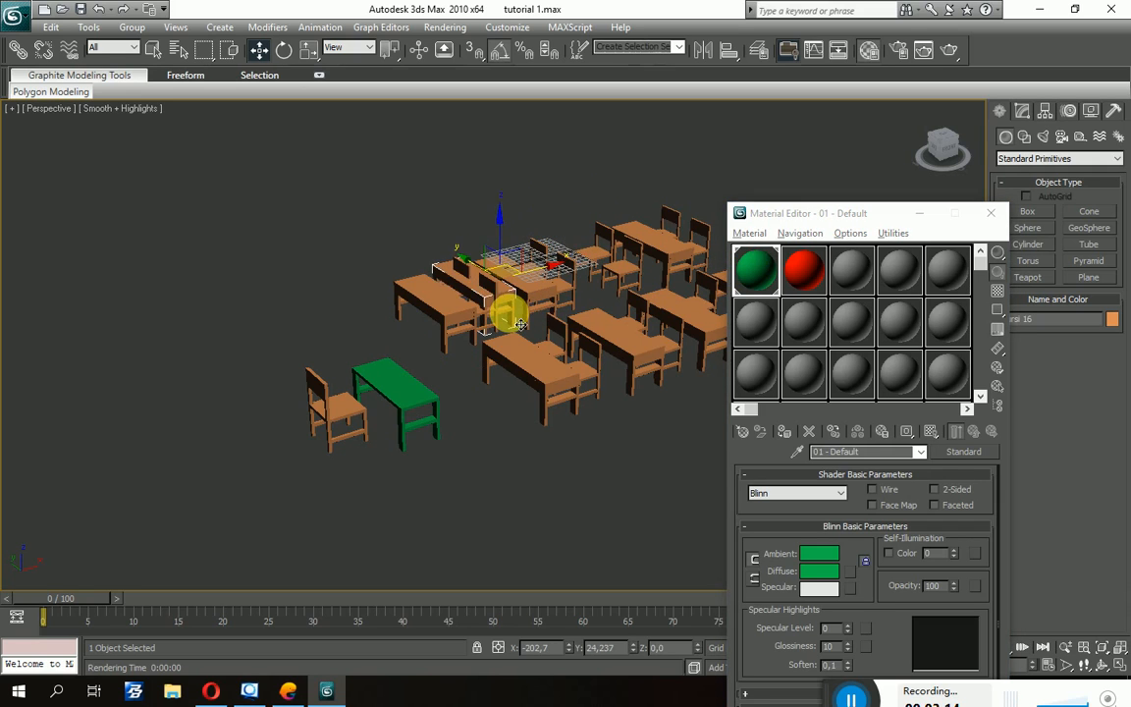
pyautogui.click(505, 310)
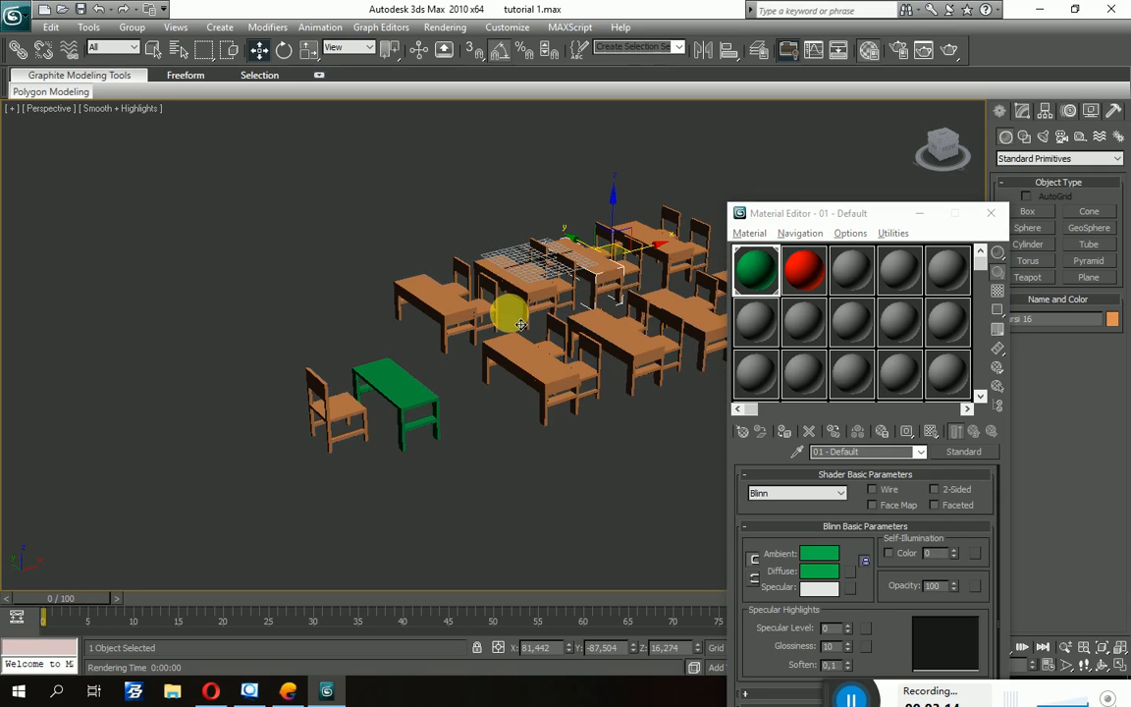
pyautogui.moveTo(754, 275); pyautogui.dragTo(557, 373)
pyautogui.keyDown('alt'); pyautogui.moveTo(557, 385); pyautogui.dragTo(632, 356, button='middle'); pyautogui.keyUp('alt')
pyautogui.scroll(5, 526, 400)
pyautogui.click(758, 278)
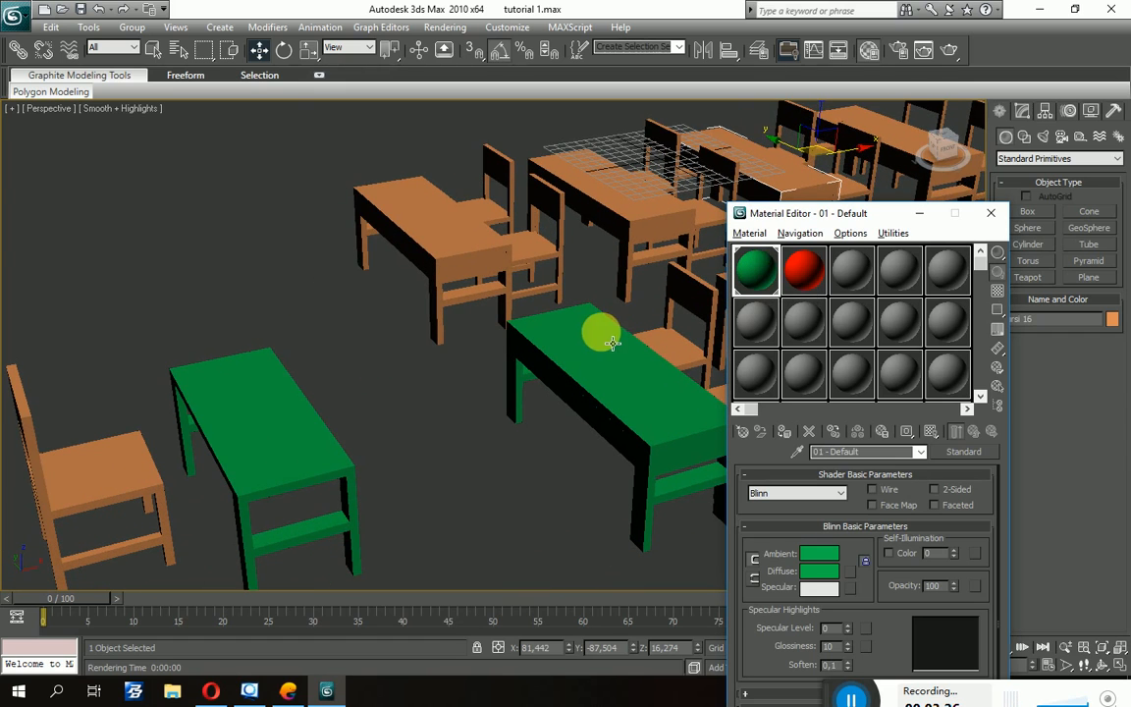
pyautogui.scroll(-5, 444, 356)
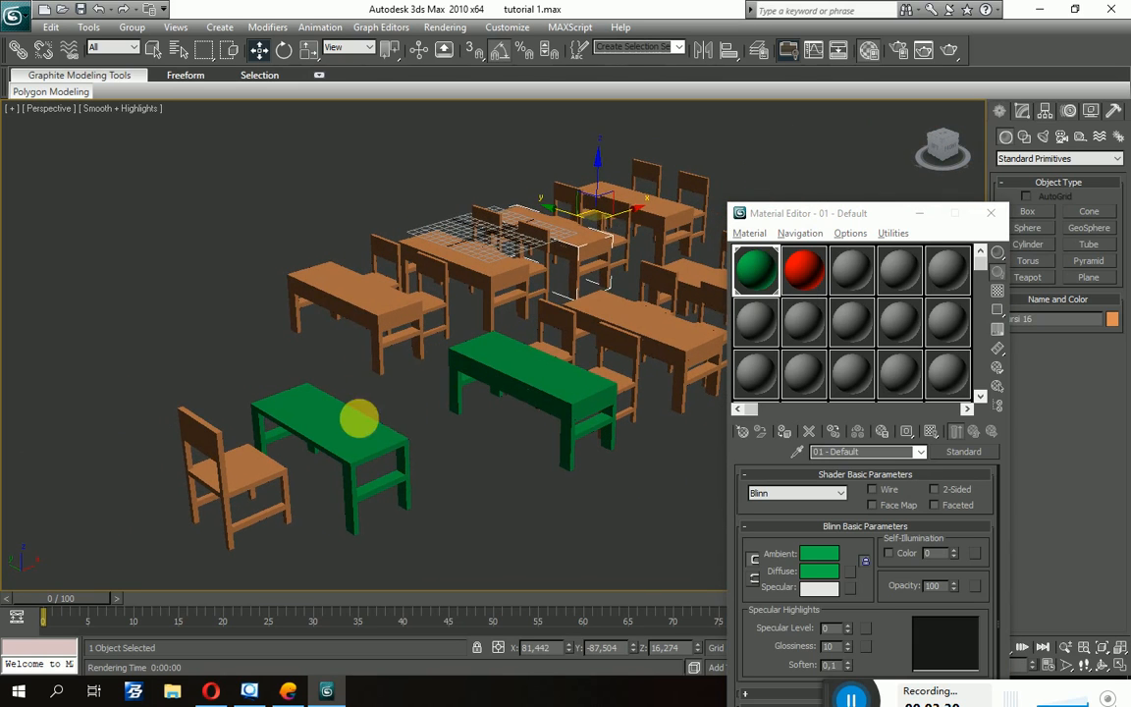
# Examine the two green desks and compare the green material's enlarged sample with the red 02 - Default material.
pyautogui.click(352, 419)
pyautogui.click(586, 366)
pyautogui.click(527, 386)
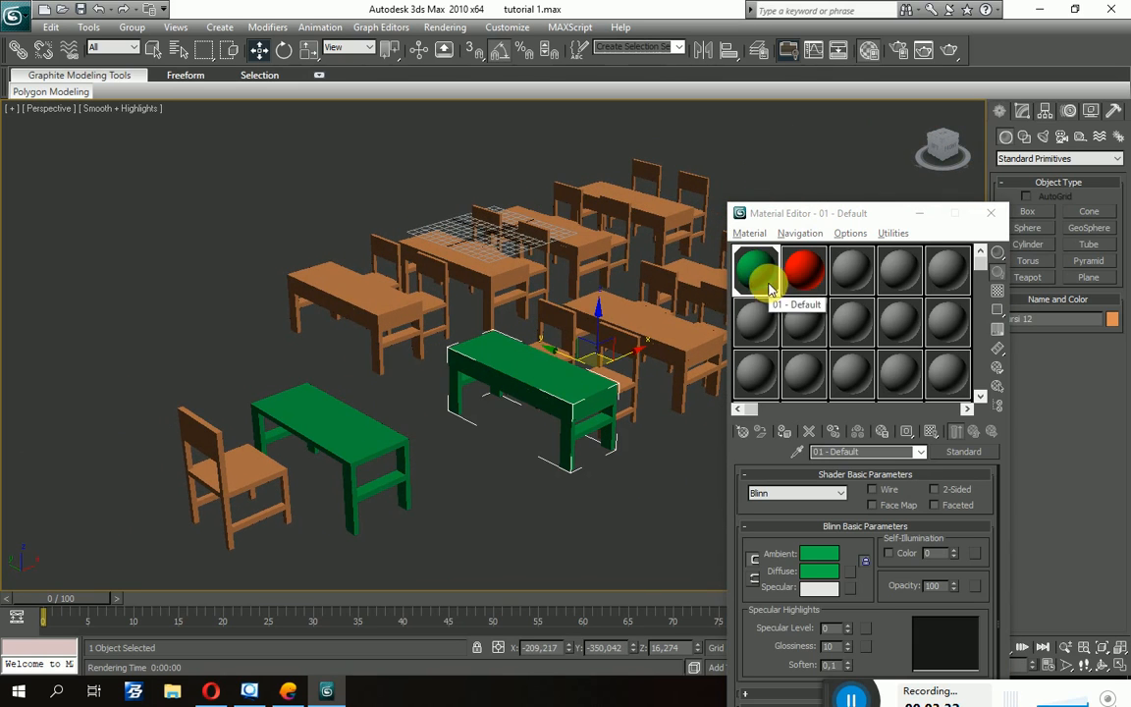
pyautogui.moveTo(459, 323); pyautogui.dragTo(442, 323, button='middle')
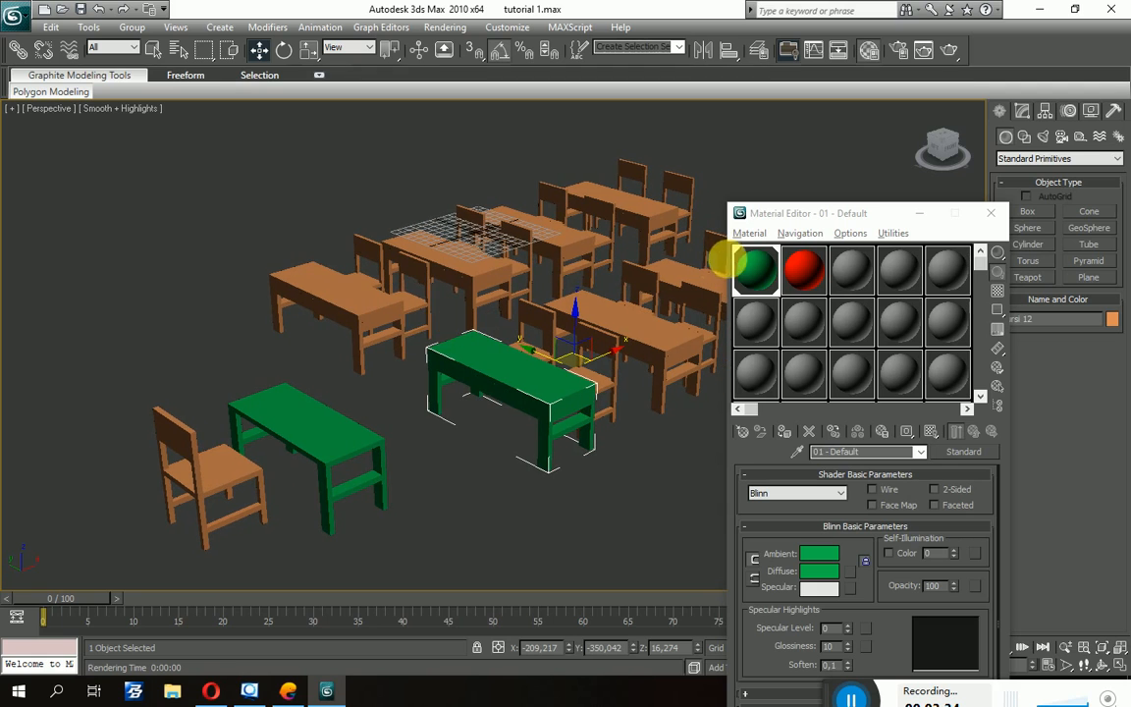
pyautogui.doubleClick(743, 267)
pyautogui.click(411, 295)
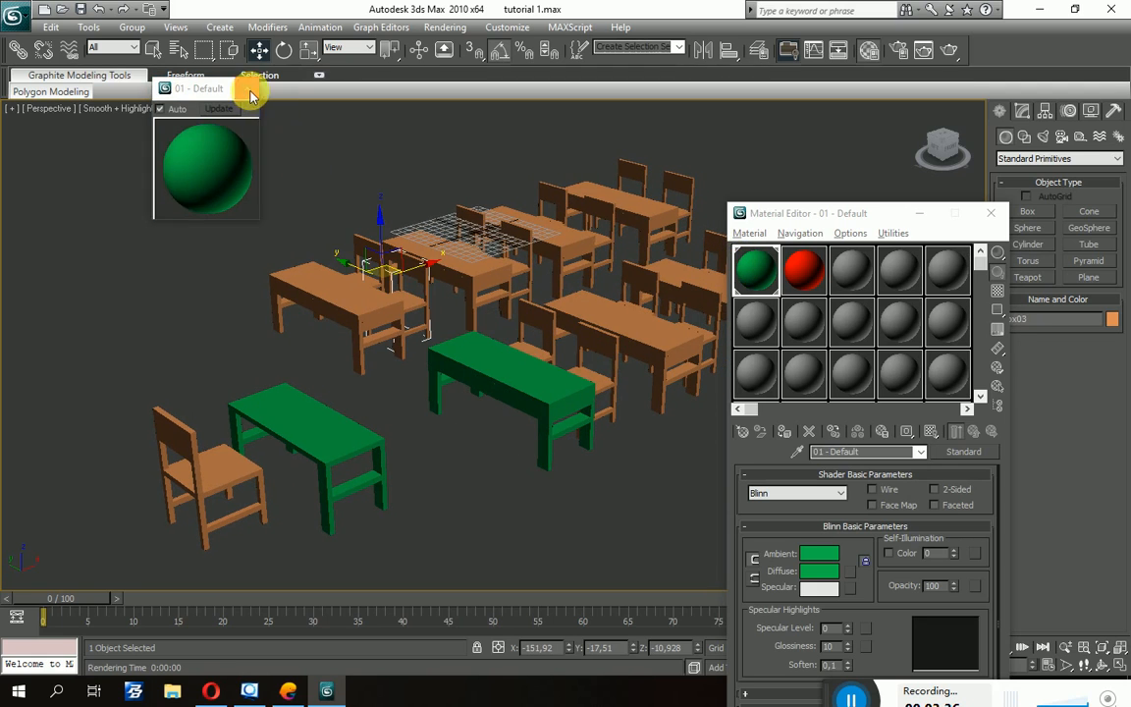
pyautogui.click(255, 84)
pyautogui.doubleClick(752, 267)
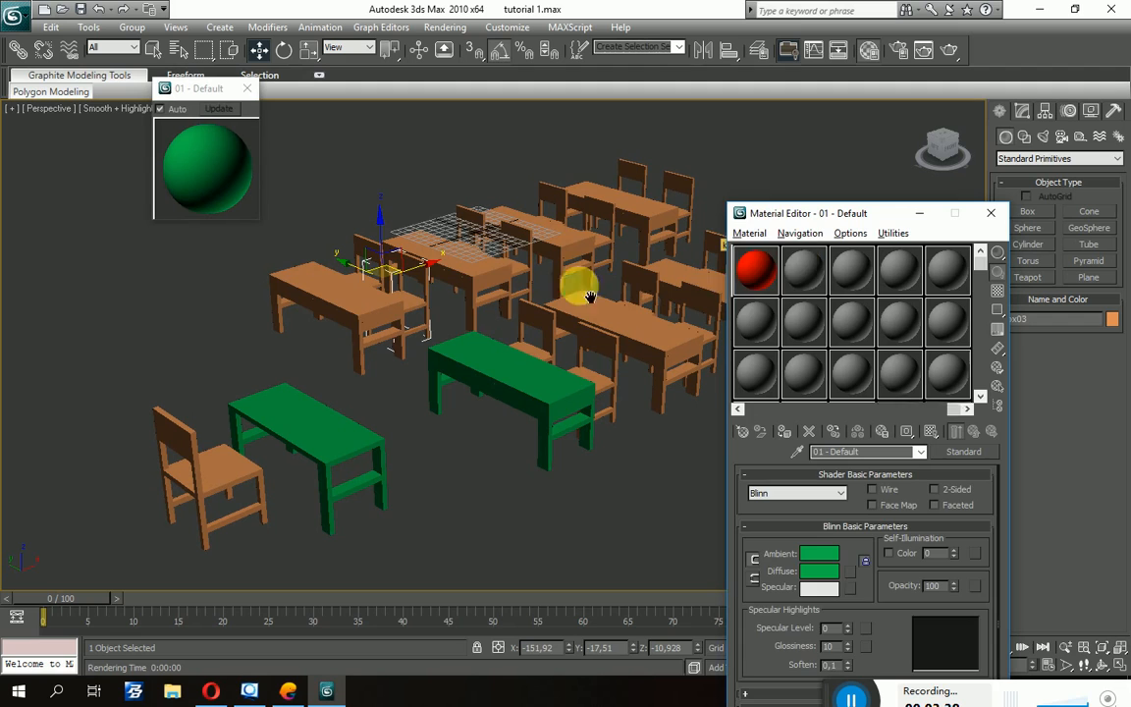
pyautogui.click(801, 290)
pyautogui.click(246, 89)
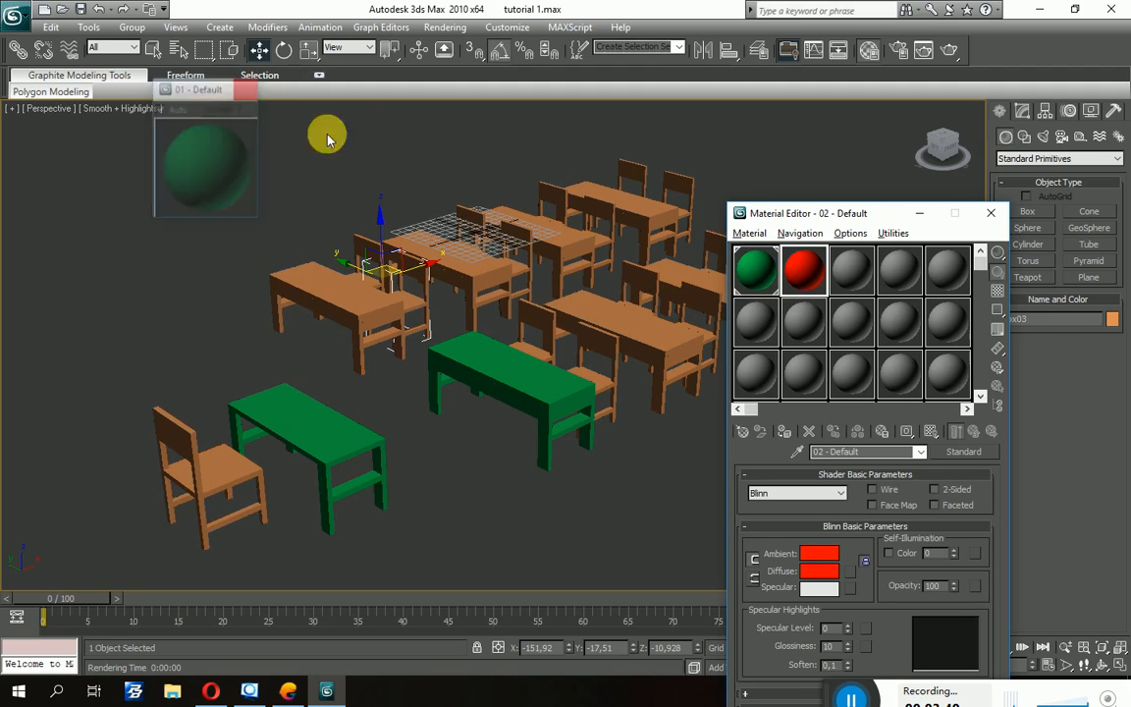
# Apply the green 01 - Default material to the second desk of the far row.
pyautogui.moveTo(756, 278); pyautogui.dragTo(476, 298)
pyautogui.click(456, 290)
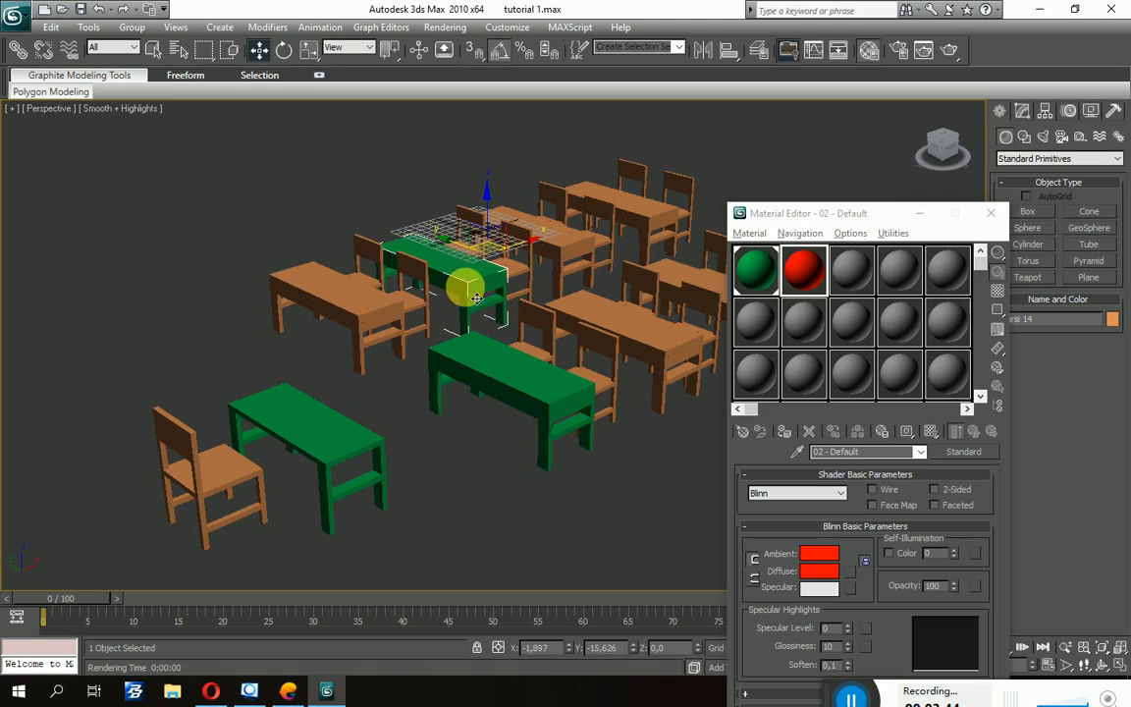
pyautogui.click(423, 306)
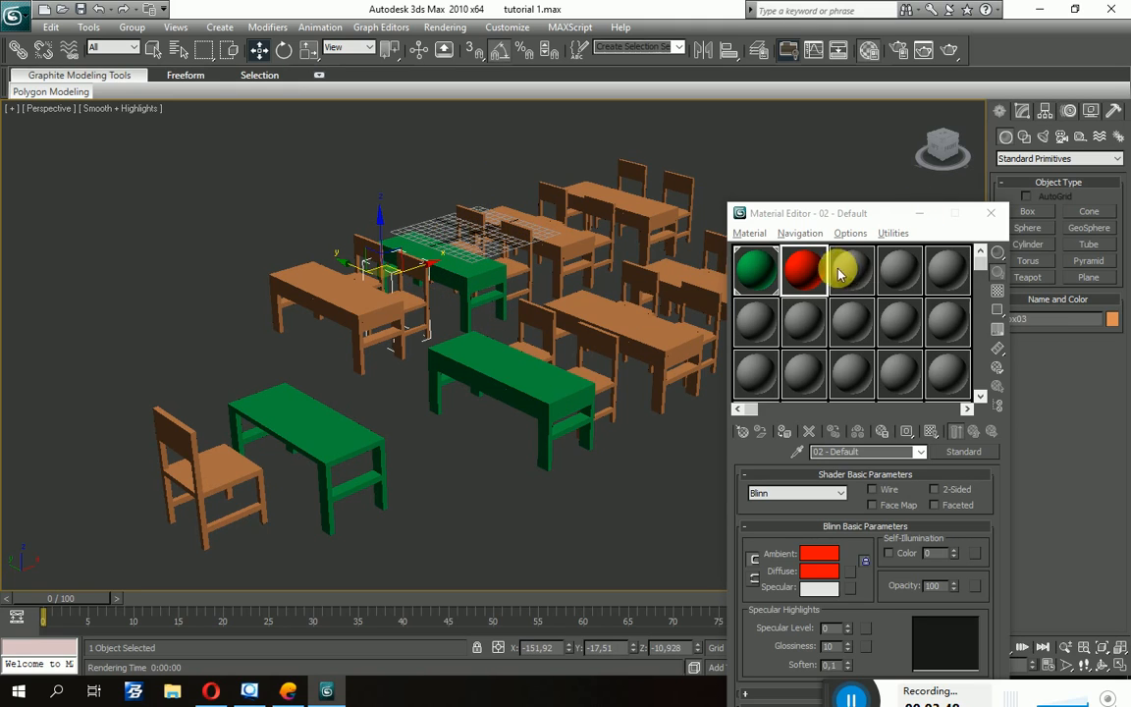
# Assign the green 01 - Default material to the selected lone chair beside the single front desk.
pyautogui.click(764, 274)
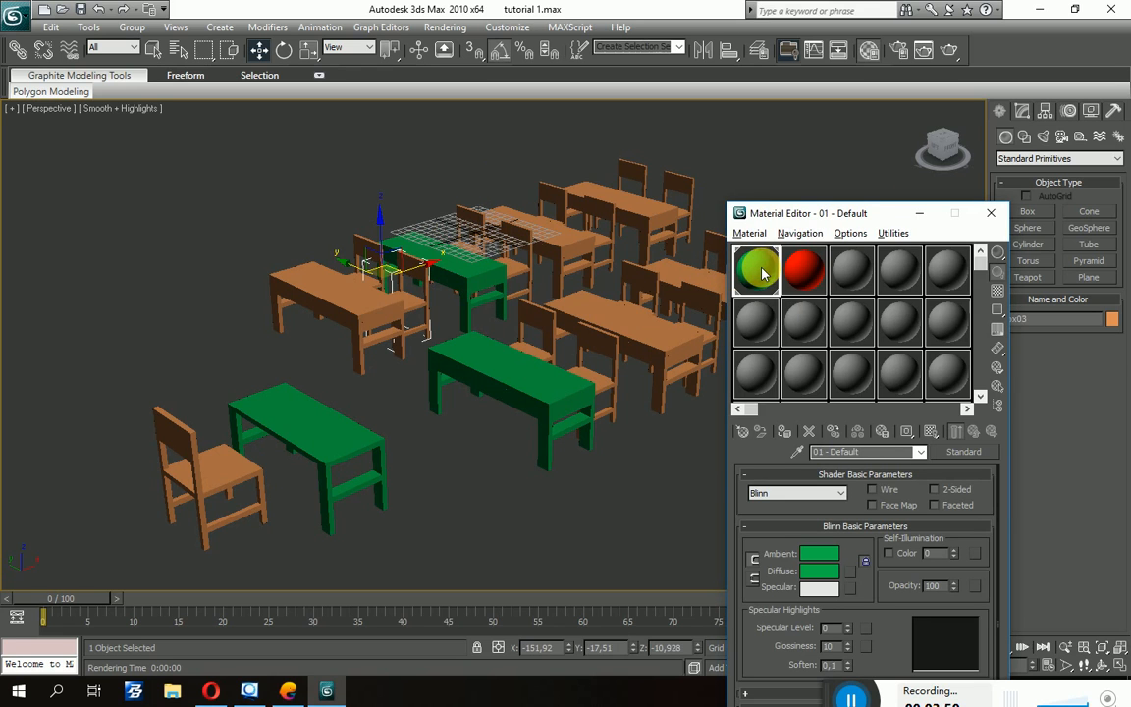
pyautogui.moveTo(532, 294)
pyautogui.keyDown('alt'); pyautogui.mouseDown(button='middle')
pyautogui.moveTo(587, 322)
pyautogui.moveTo(461, 351)
pyautogui.mouseUp(button='middle'); pyautogui.keyUp('alt')
pyautogui.moveTo(348, 349); pyautogui.dragTo(750, 279, button='middle')
pyautogui.moveTo(568, 327); pyautogui.dragTo(586, 319, button='middle')
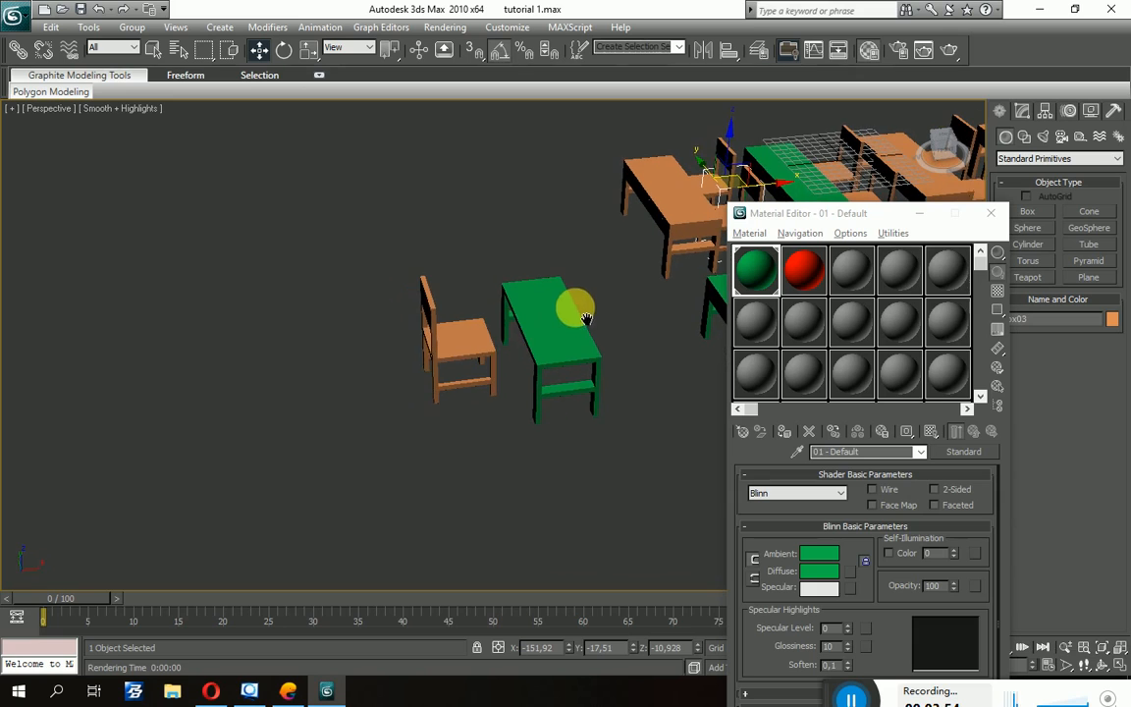
pyautogui.click(461, 361)
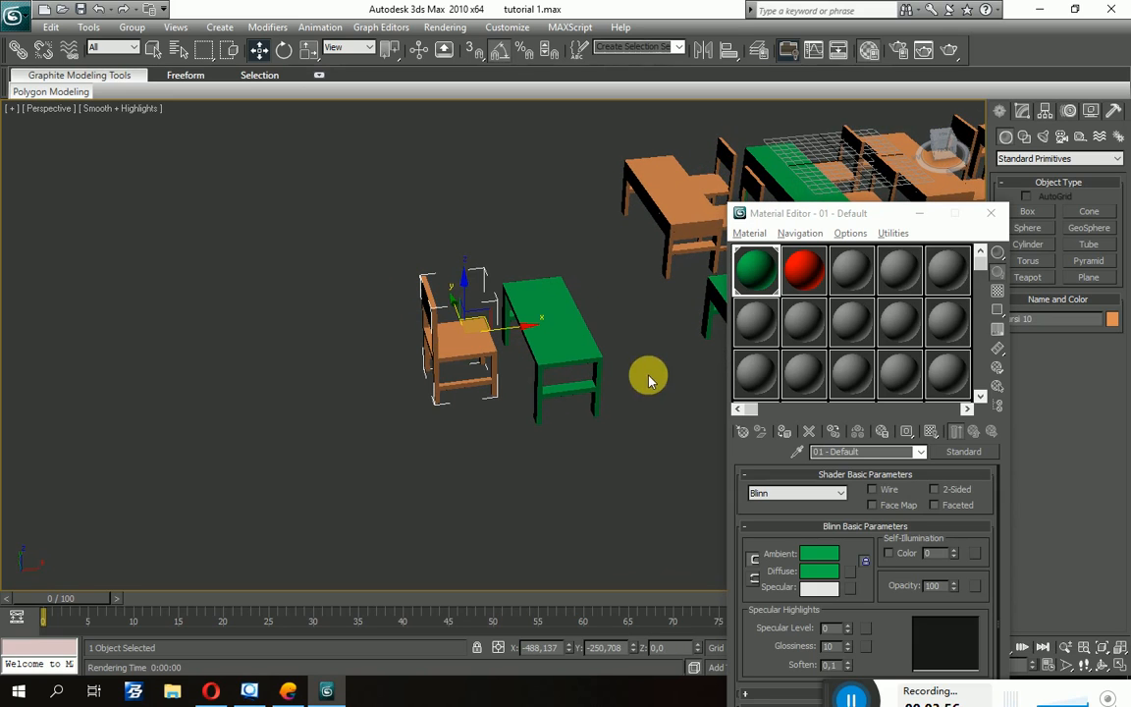
pyautogui.click(792, 444)
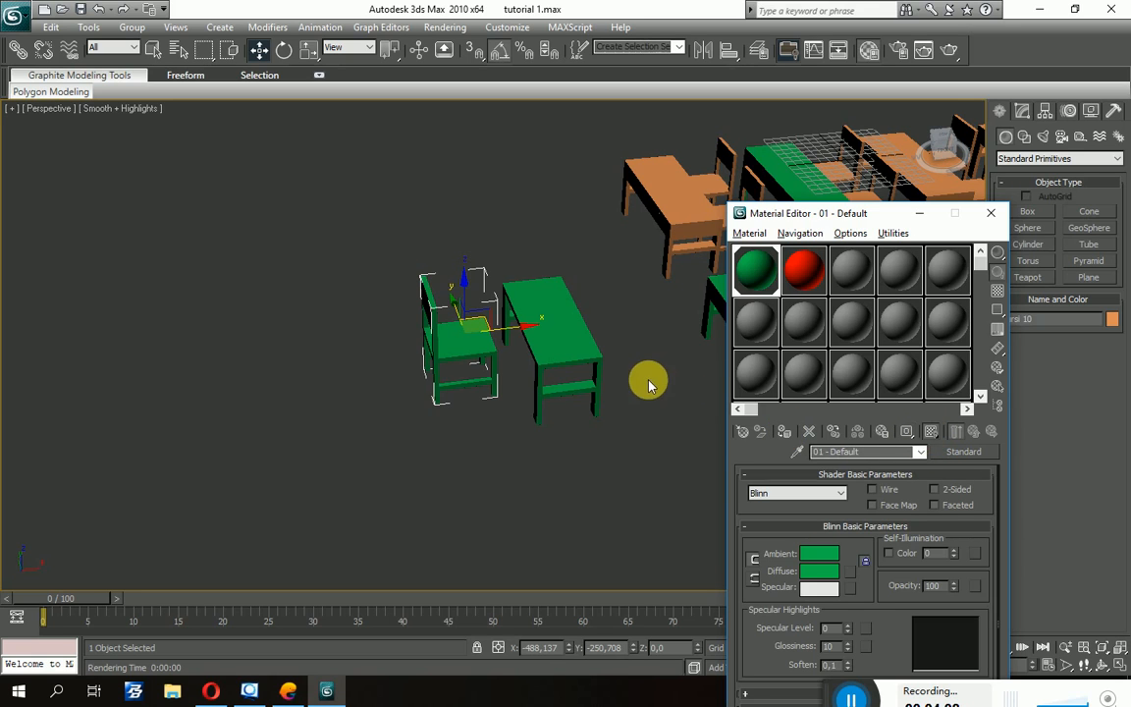
# Change the diffuse color of the 01 - Default material to blue, RGB 31, 17, 208.
pyautogui.keyDown('alt'); pyautogui.moveTo(648, 383); pyautogui.dragTo(561, 426, button='middle'); pyautogui.keyUp('alt')
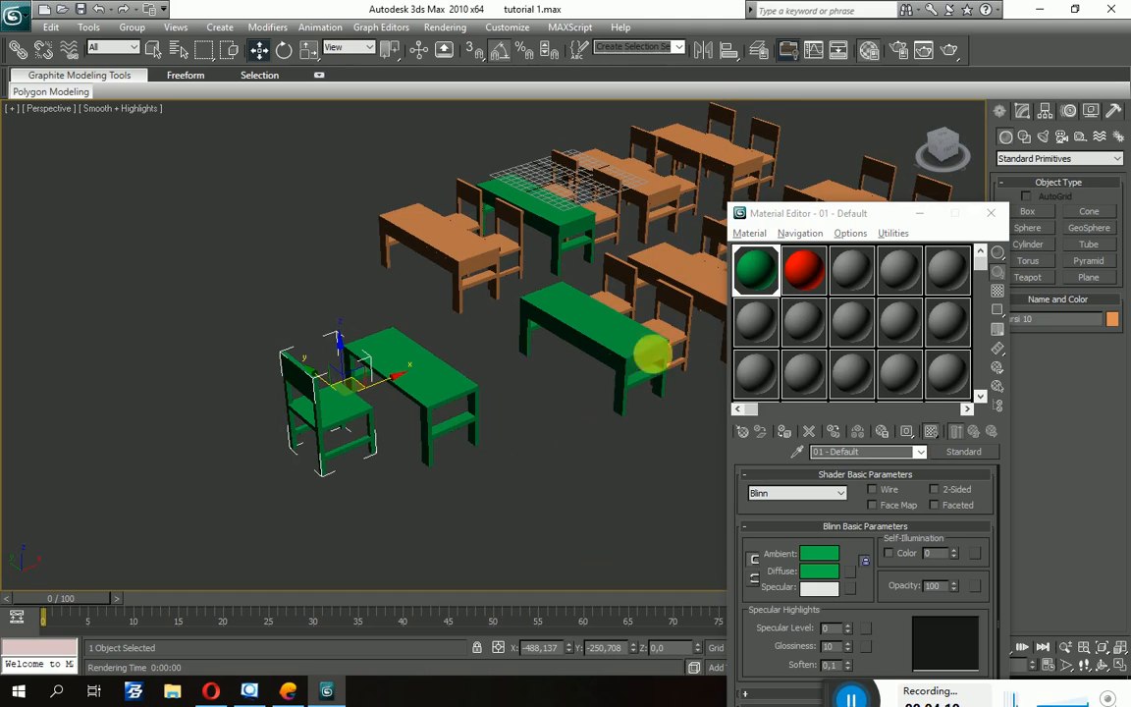
pyautogui.click(764, 280)
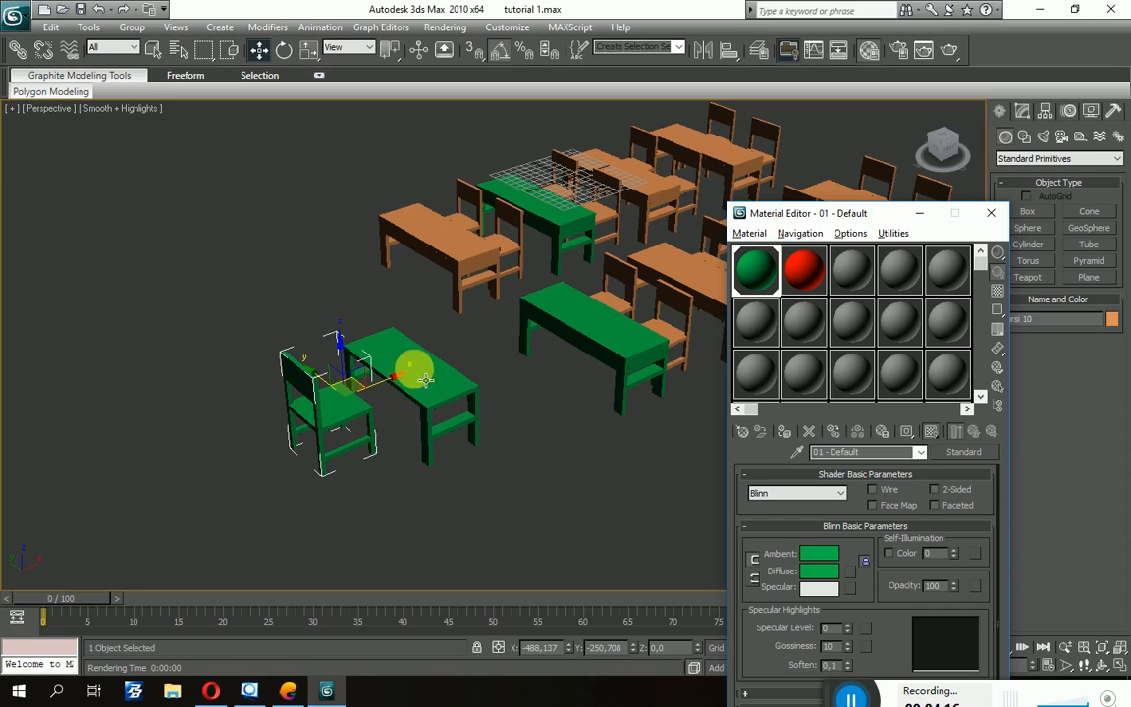
pyautogui.click(823, 572)
pyautogui.click(409, 152)
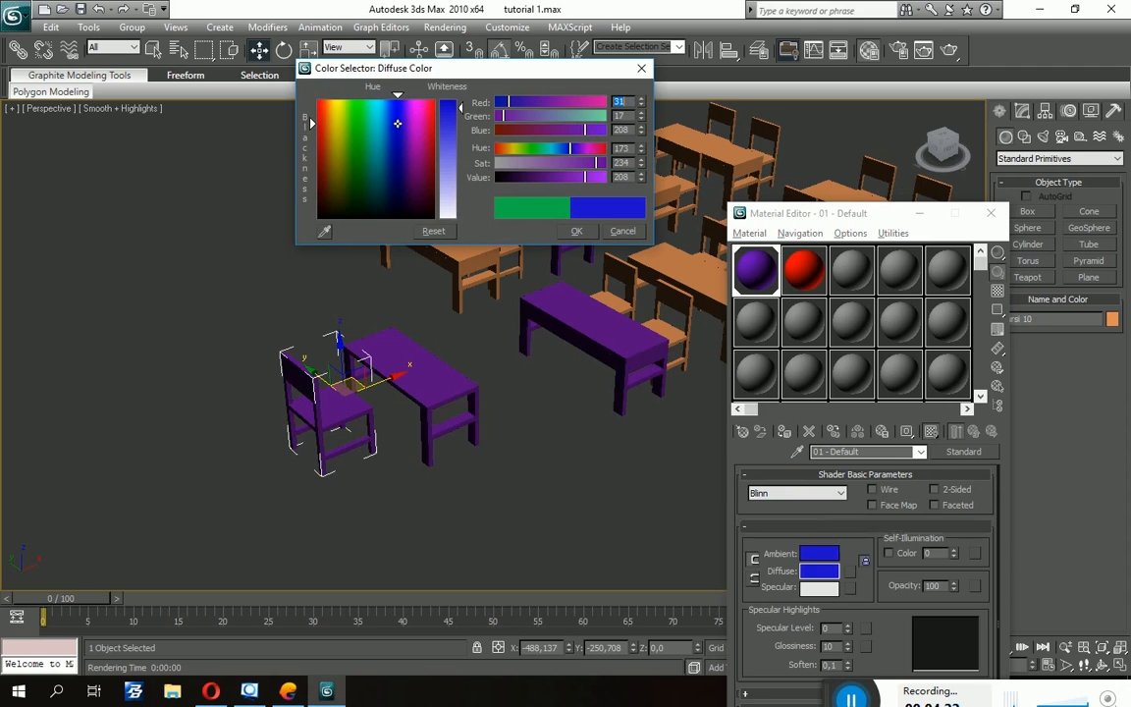
pyautogui.click(397, 123)
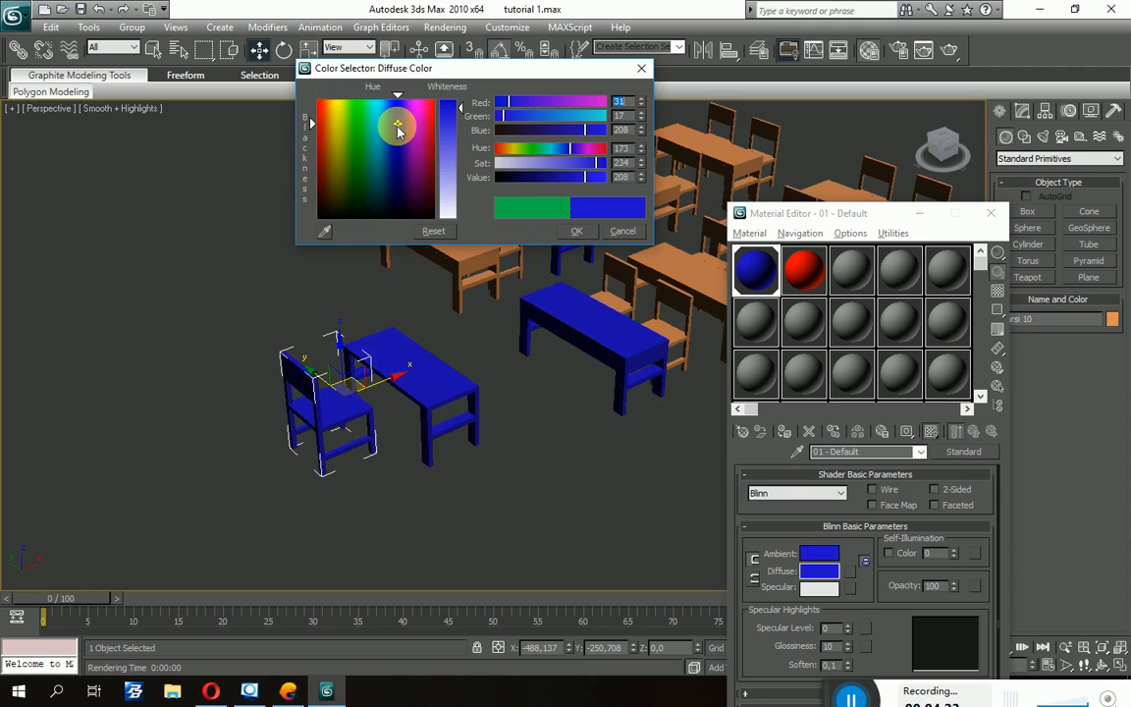
pyautogui.click(576, 231)
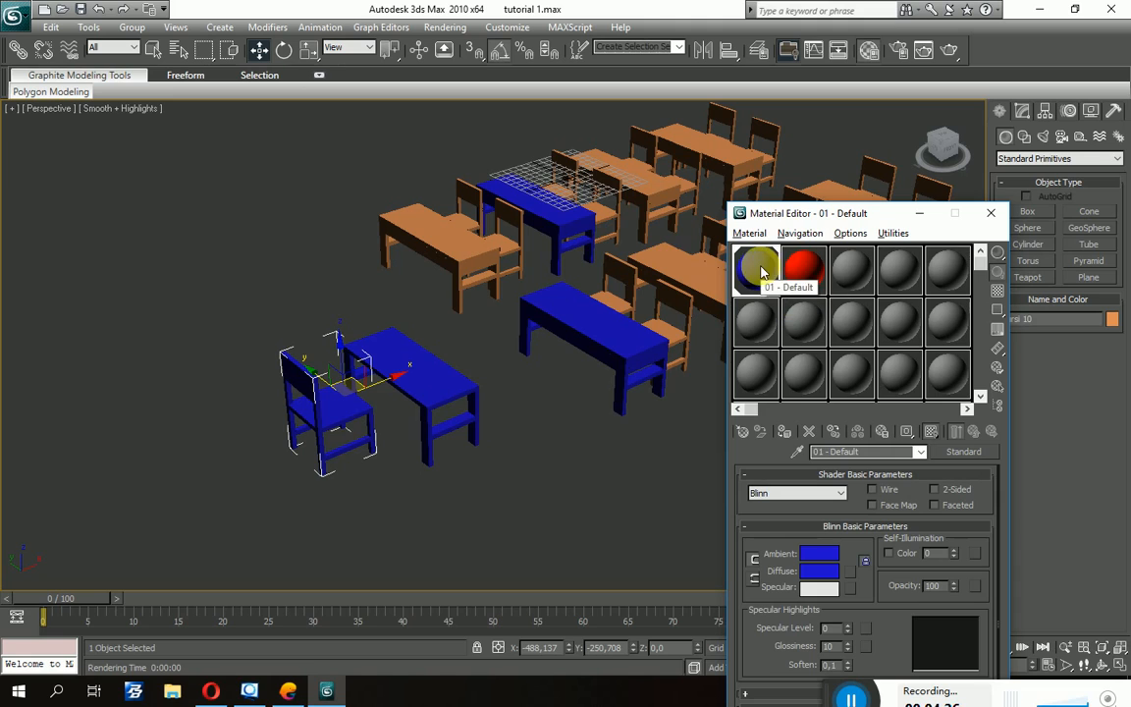
# Examine the blue furniture and the 01 - Default material's name, and browse the other sample slots in the first row.
pyautogui.click(796, 283)
pyautogui.click(752, 275)
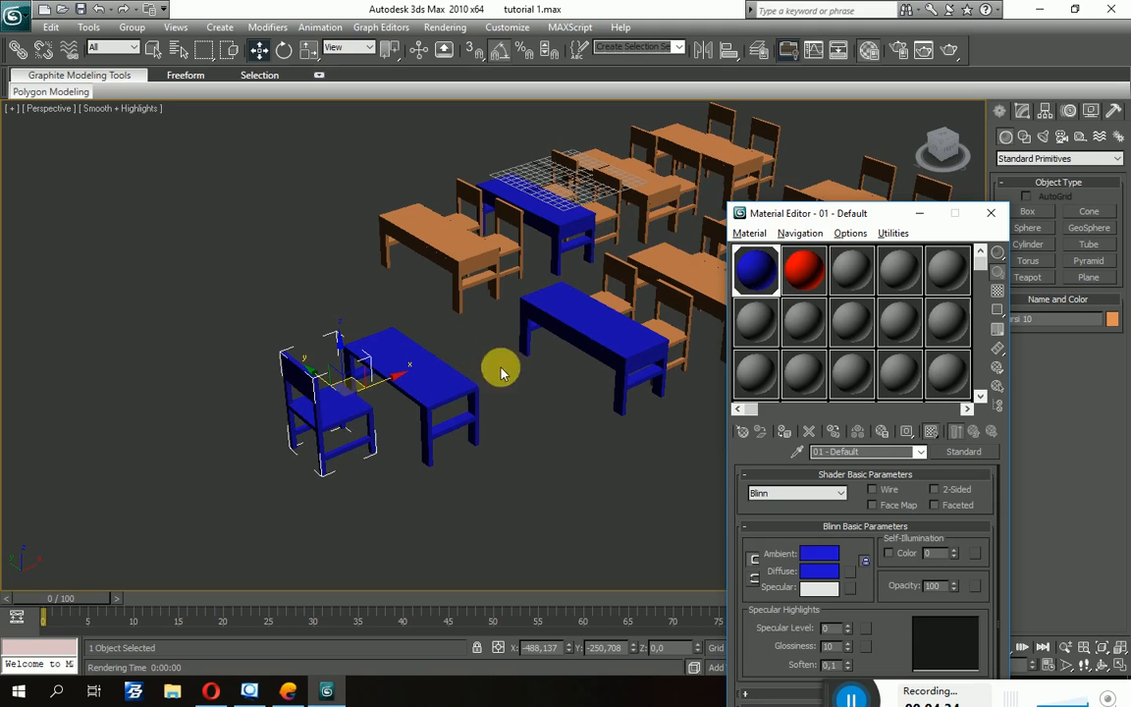
pyautogui.moveTo(531, 391)
pyautogui.keyDown('alt'); pyautogui.mouseDown(button='middle')
pyautogui.moveTo(578, 399)
pyautogui.moveTo(504, 417)
pyautogui.moveTo(523, 403)
pyautogui.mouseUp(button='middle'); pyautogui.keyUp('alt')
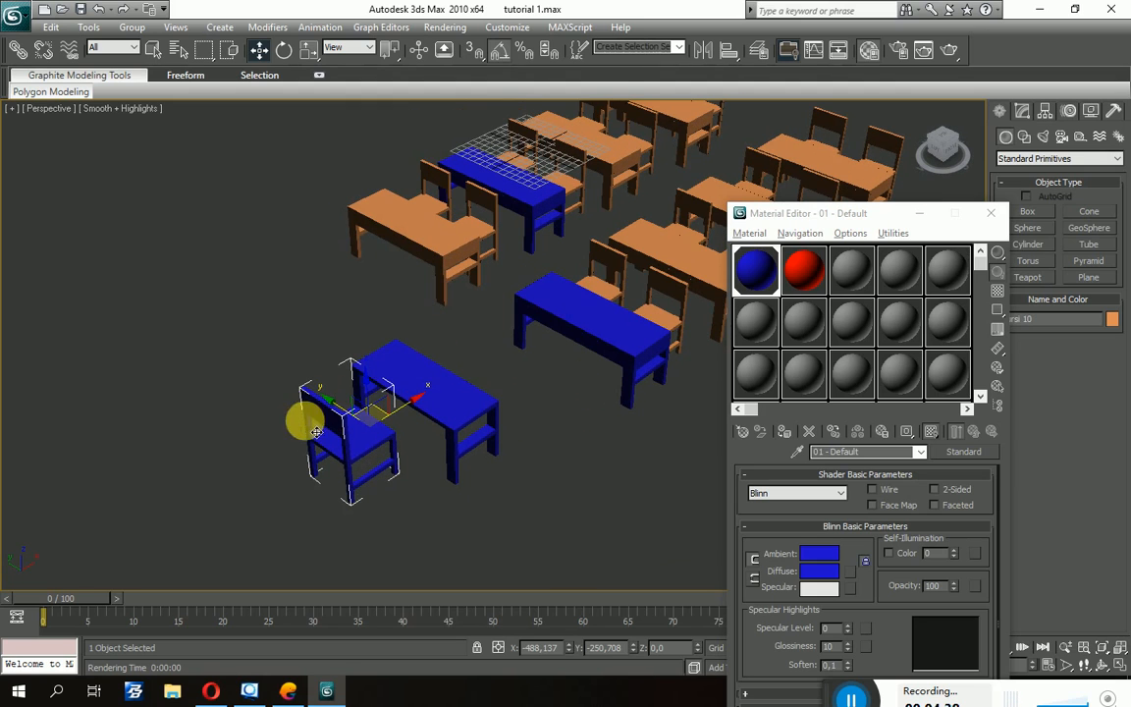
pyautogui.click(439, 379)
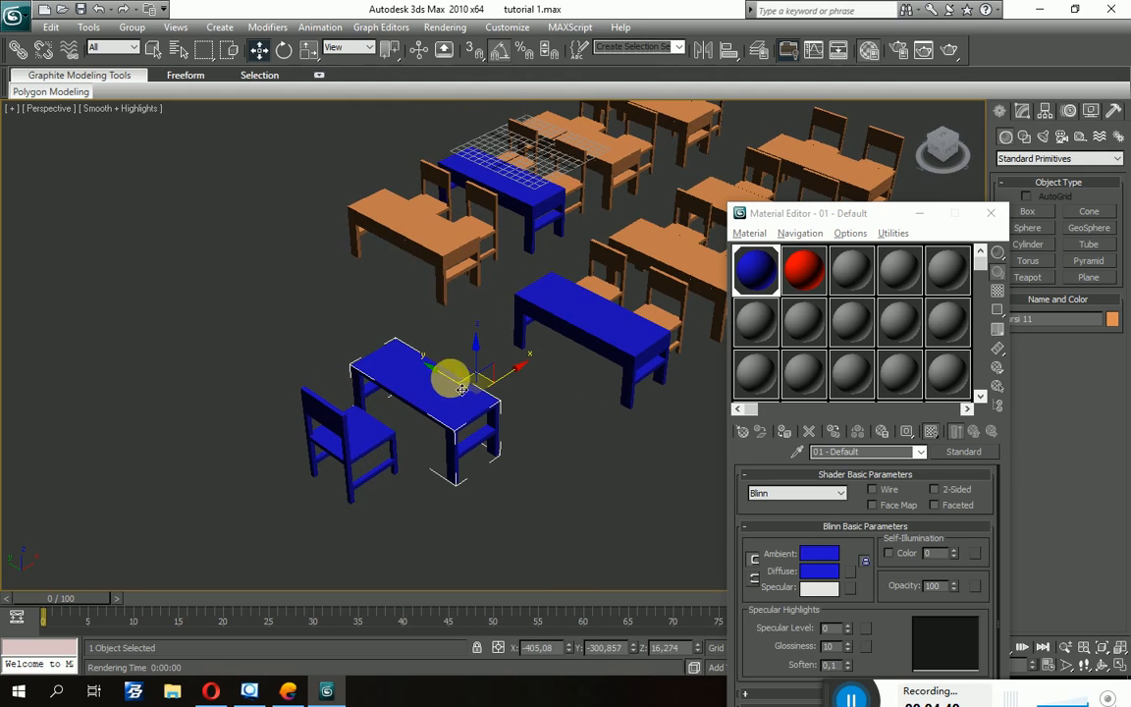
pyautogui.click(852, 274)
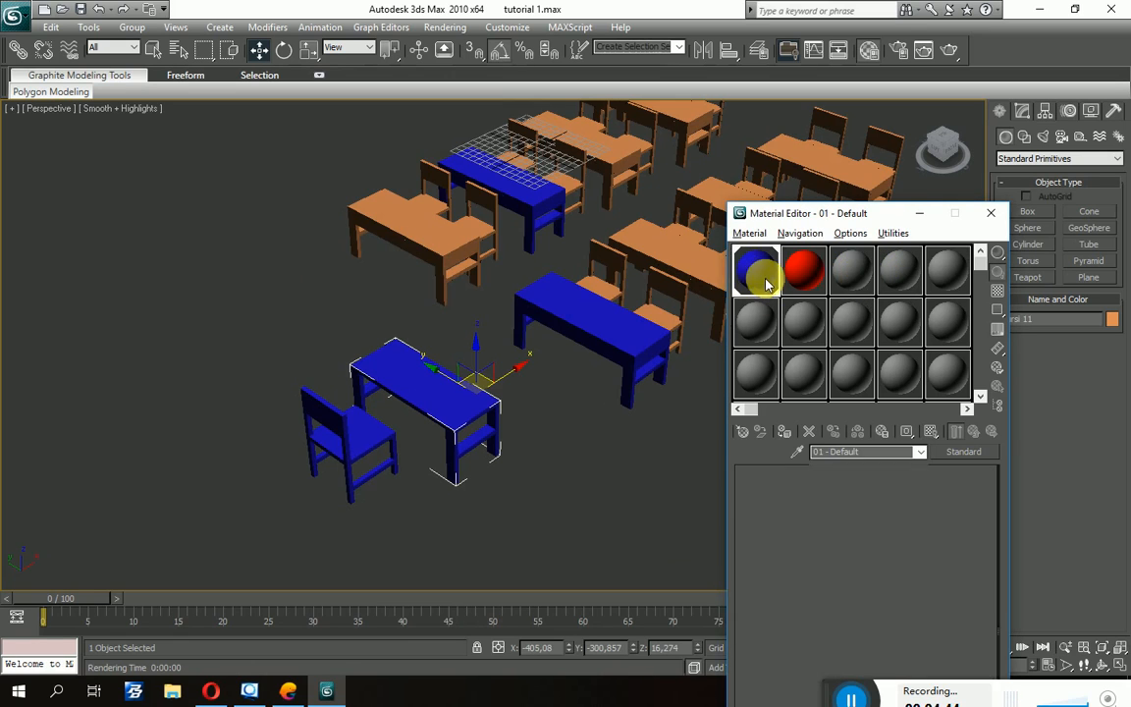
pyautogui.click(766, 281)
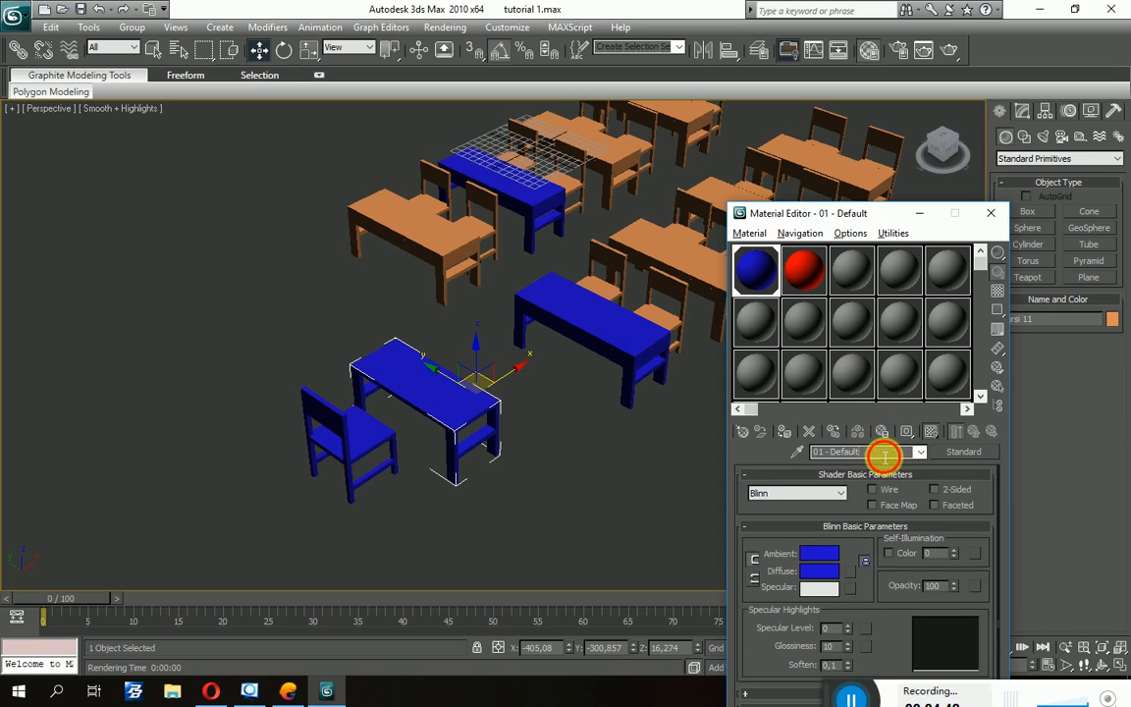
pyautogui.moveTo(884, 455); pyautogui.dragTo(815, 466)
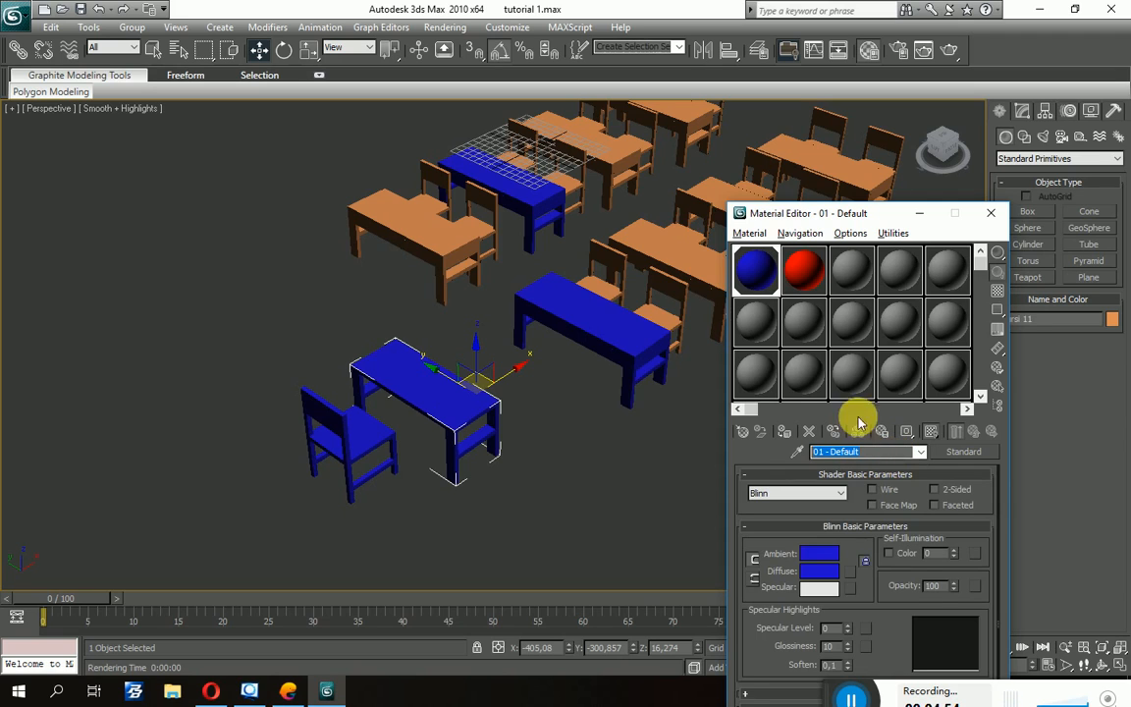
pyautogui.click(800, 268)
pyautogui.click(856, 271)
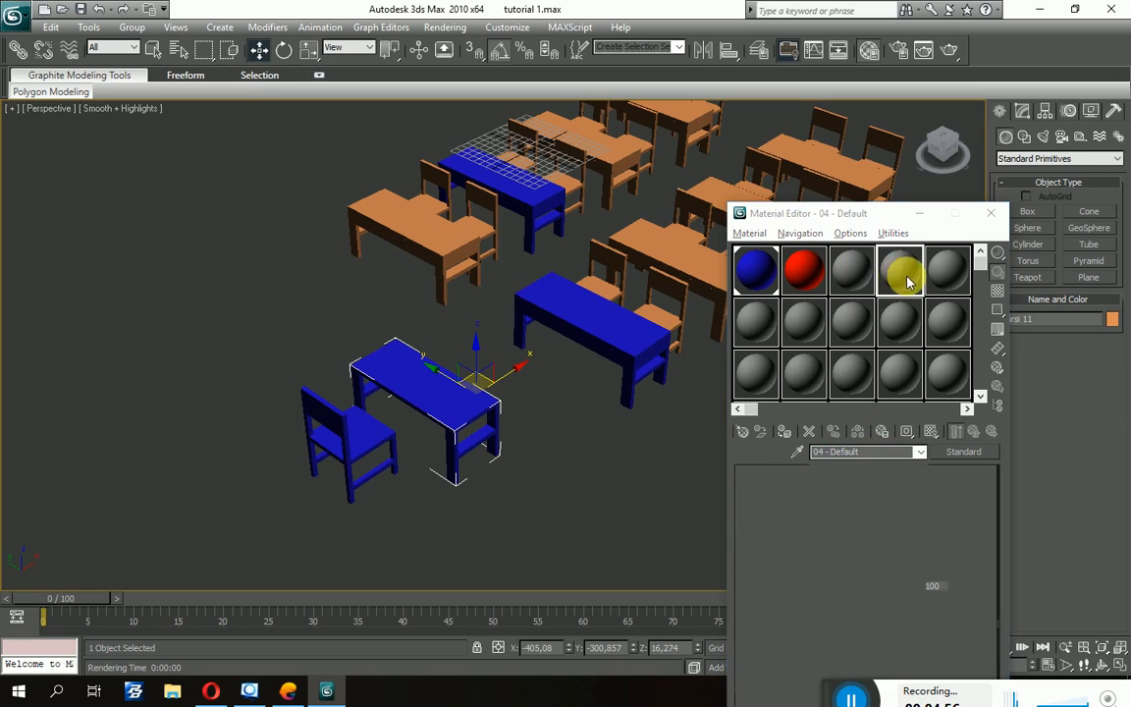
pyautogui.doubleClick(893, 275)
pyautogui.click(942, 273)
pyautogui.click(245, 91)
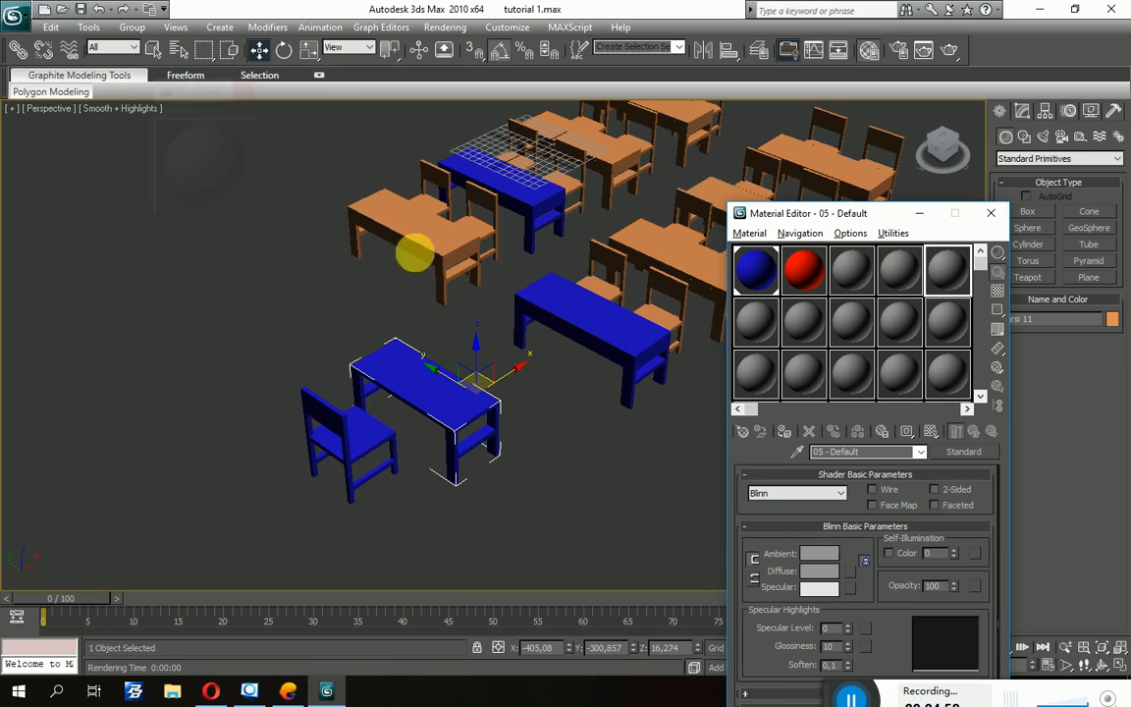
# Select the second desk of the near row and set the 03 - Default material's diffuse color to yellow, RGB 222, 255, 0.
pyautogui.keyDown('alt'); pyautogui.moveTo(560, 321); pyautogui.dragTo(530, 338, button='middle'); pyautogui.keyUp('alt')
pyautogui.click(538, 337)
pyautogui.click(852, 272)
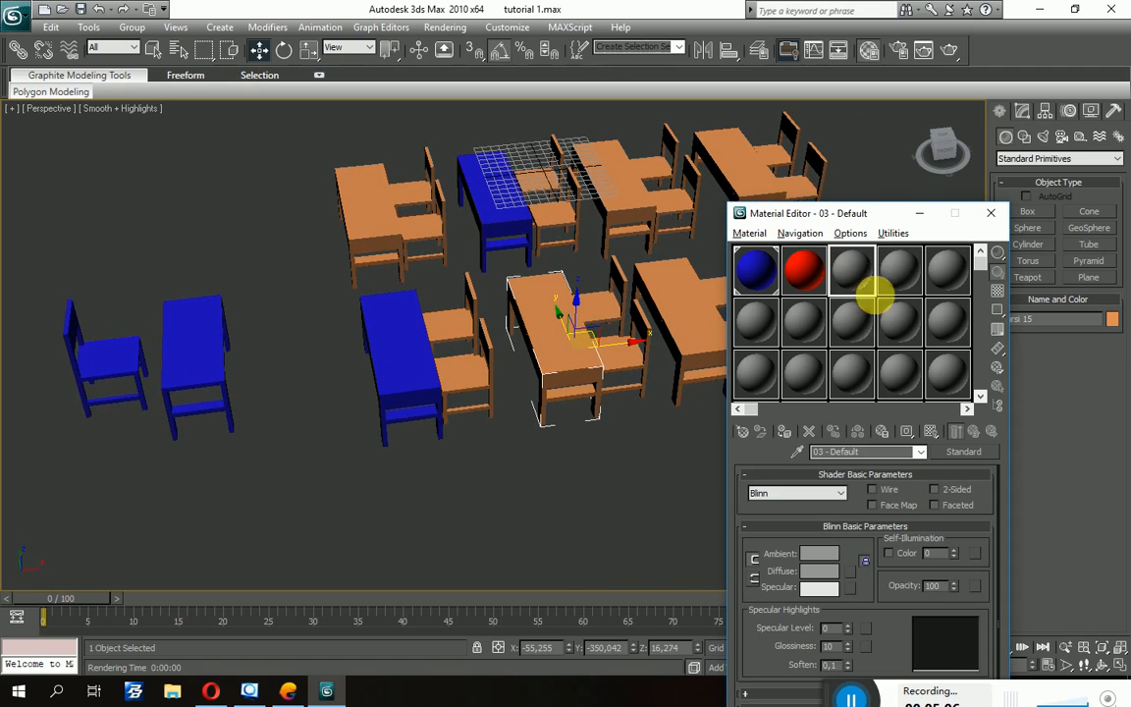
pyautogui.click(827, 571)
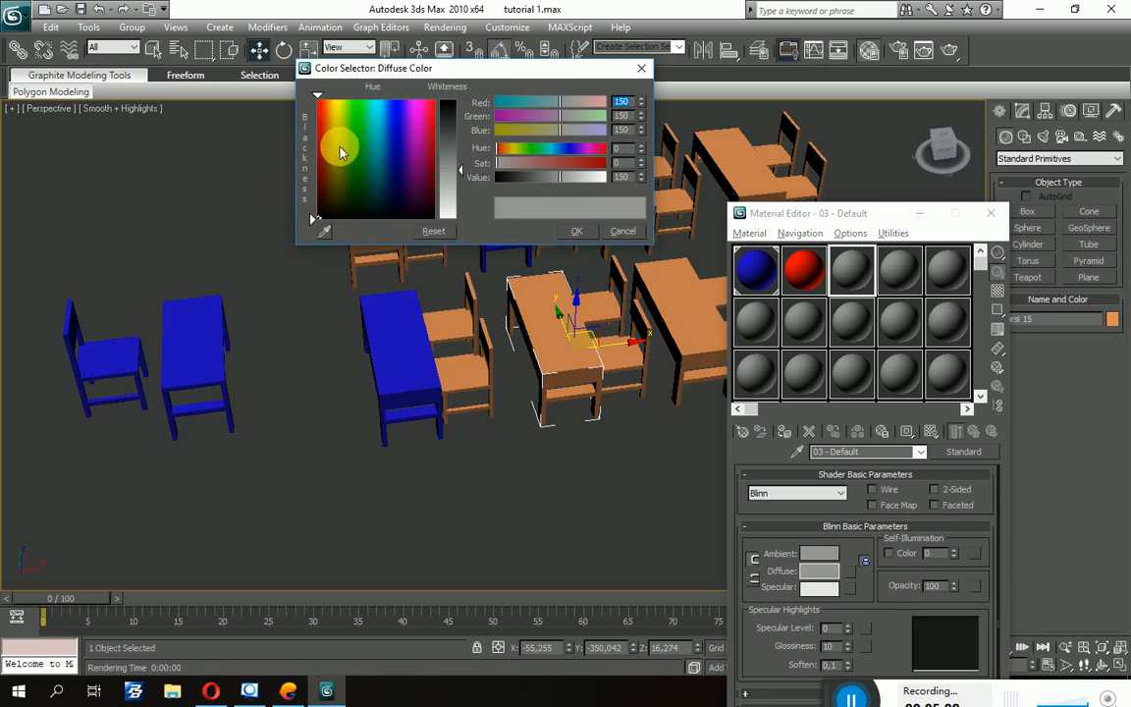
pyautogui.click(363, 124)
pyautogui.moveTo(363, 124); pyautogui.dragTo(340, 98)
pyautogui.moveTo(446, 149); pyautogui.dragTo(448, 99)
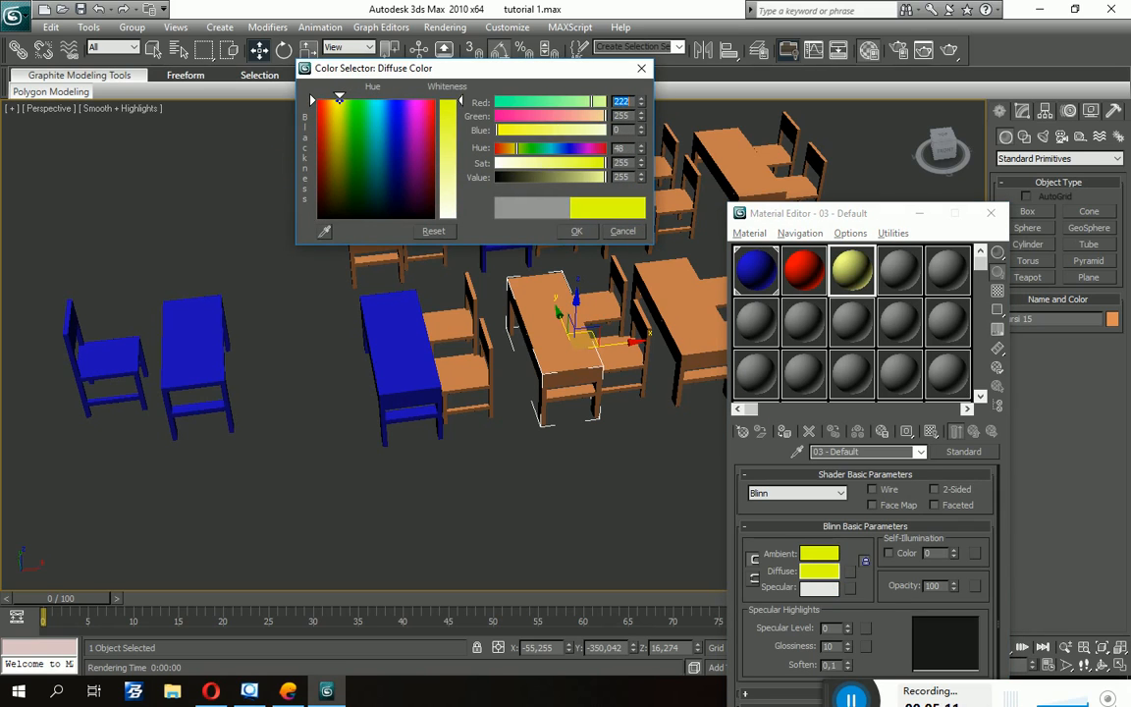
pyautogui.click(581, 231)
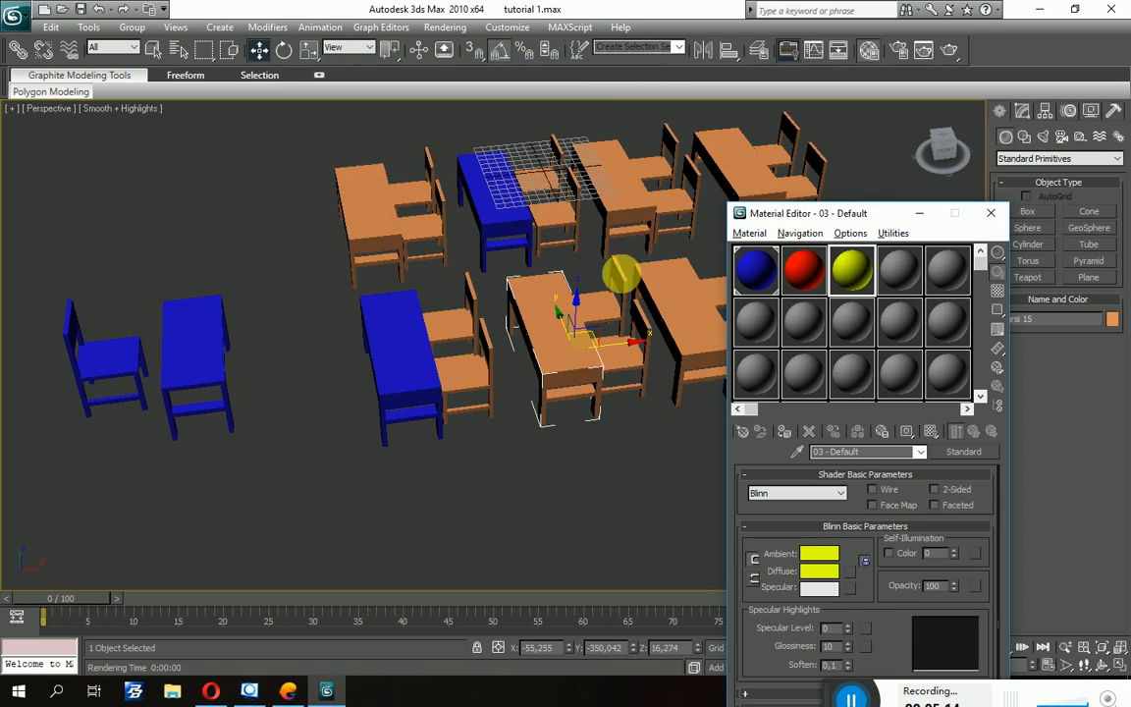
# Assign the yellow 03 - Default material to the selected second desk of the near row.
pyautogui.click(783, 435)
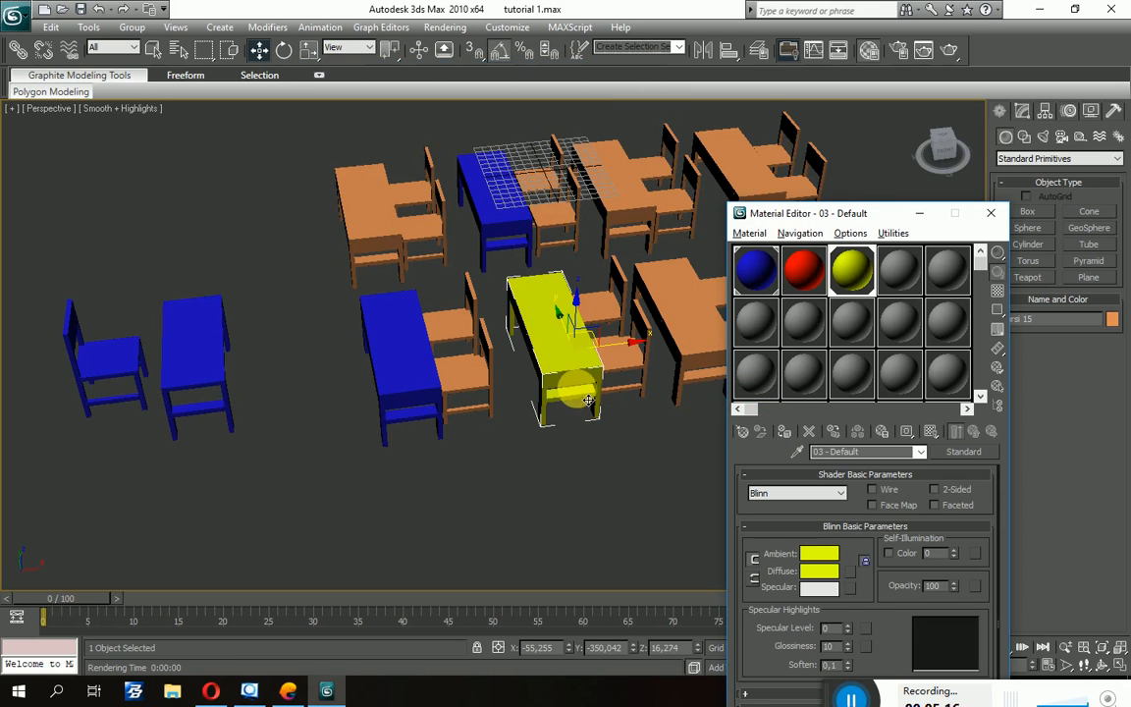
pyautogui.keyDown('alt'); pyautogui.moveTo(523, 356); pyautogui.dragTo(558, 379, button='middle'); pyautogui.keyUp('alt')
pyautogui.keyDown('alt'); pyautogui.moveTo(464, 384); pyautogui.dragTo(628, 413, button='middle'); pyautogui.keyUp('alt')
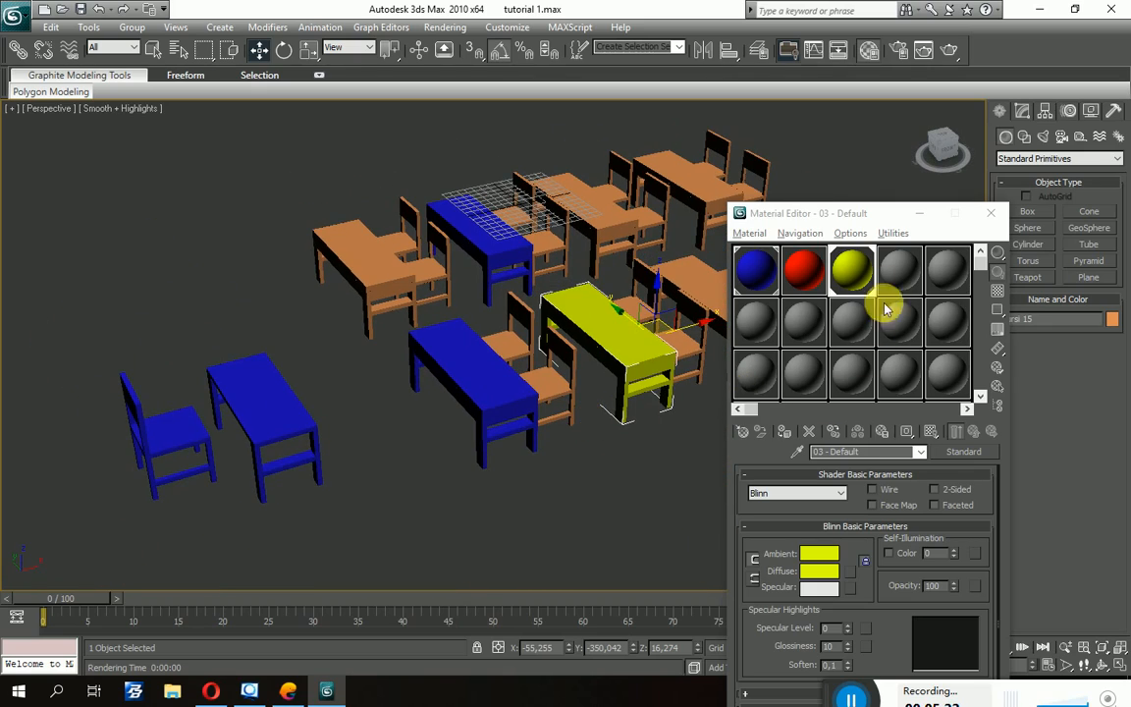
# Reset the yellow 03 - Default material in the editor slot only, and check the slot's enlarged sample preview.
pyautogui.click(811, 432)
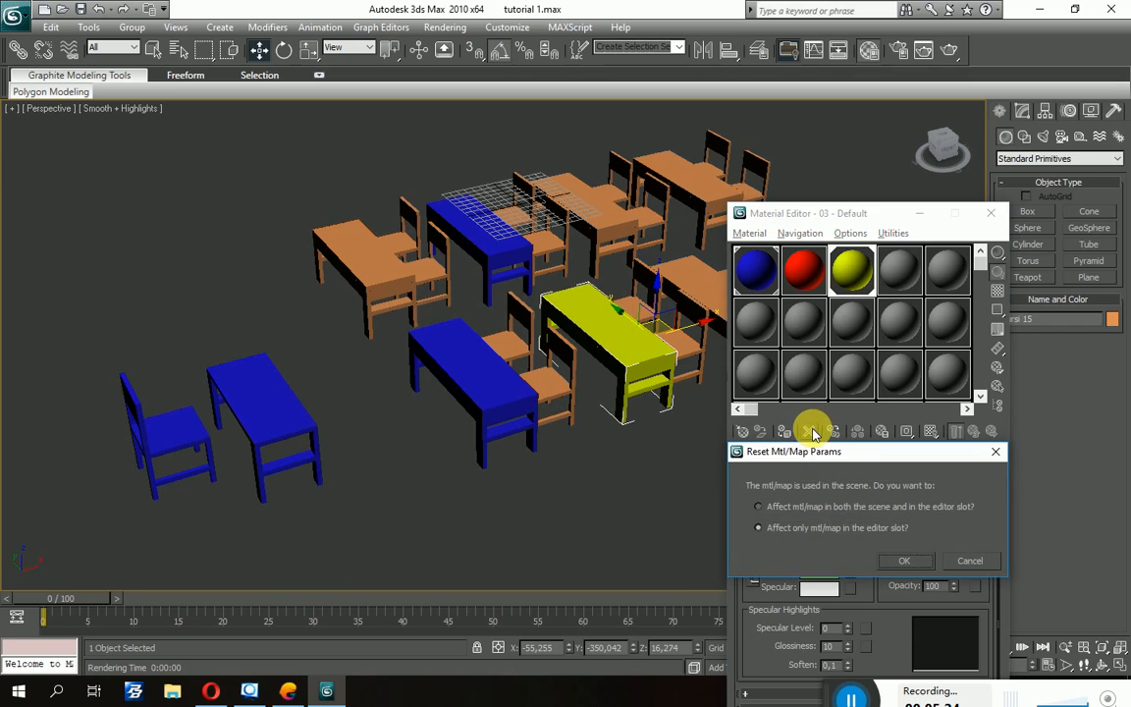
pyautogui.click(896, 561)
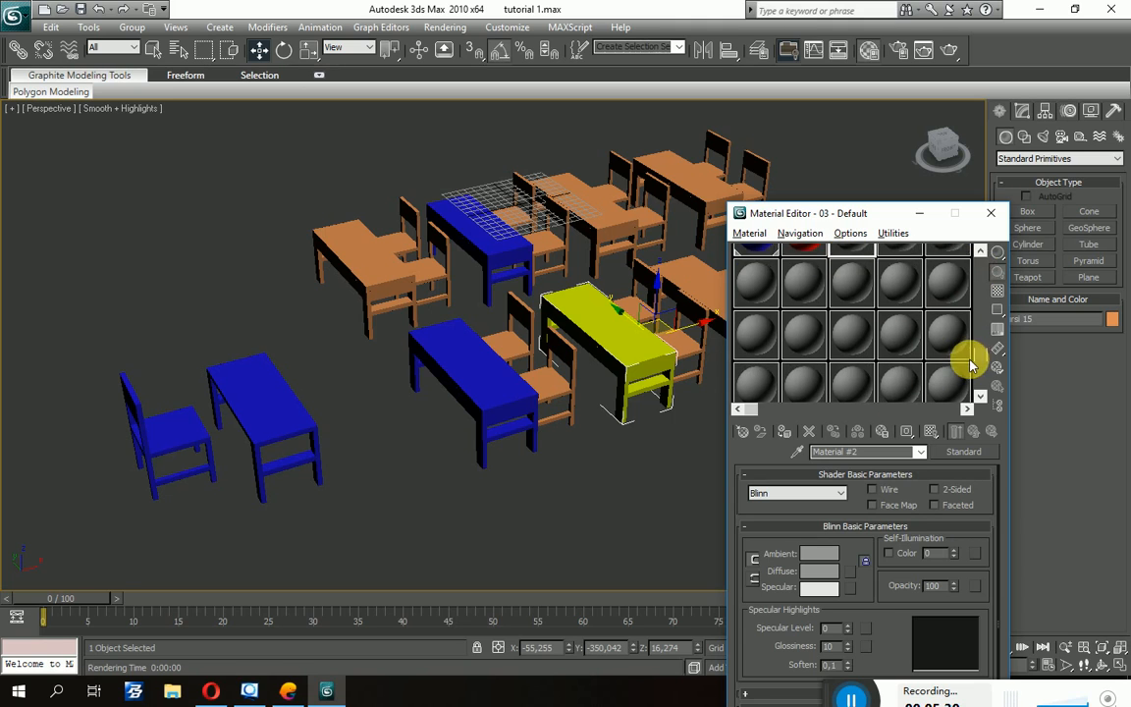
pyautogui.doubleClick(847, 270)
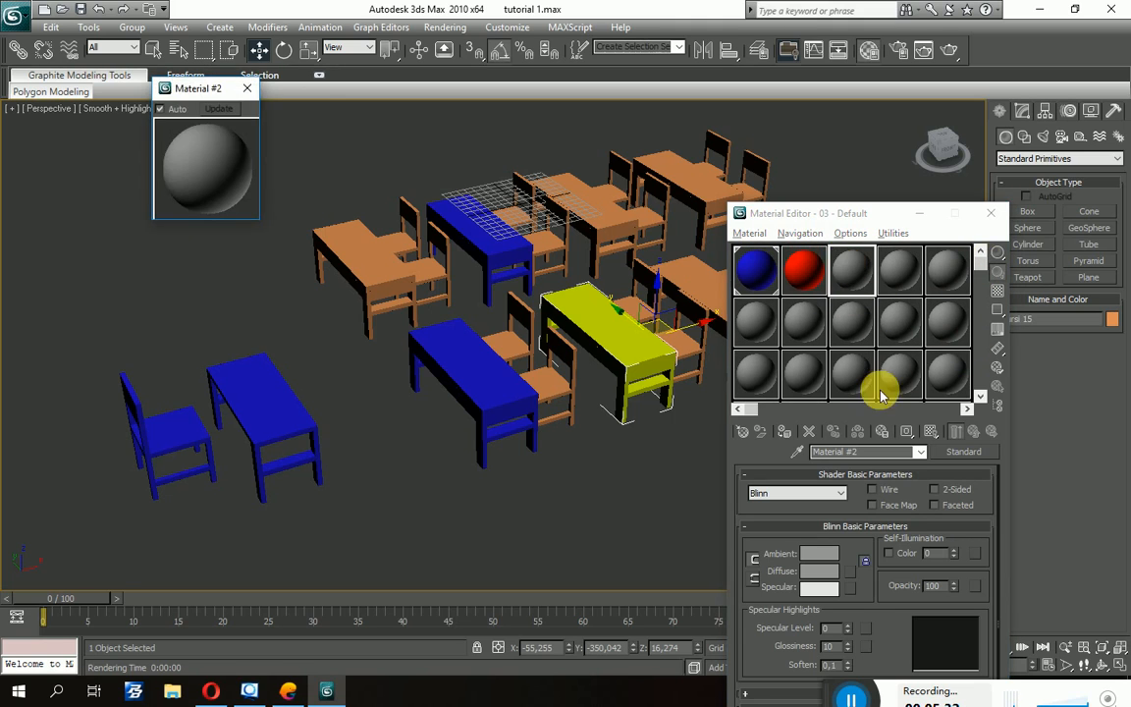
pyautogui.click(243, 94)
# Assign the red 02 - Default material to the yellow desk in the near row.
pyautogui.scroll(4, 560, 353)
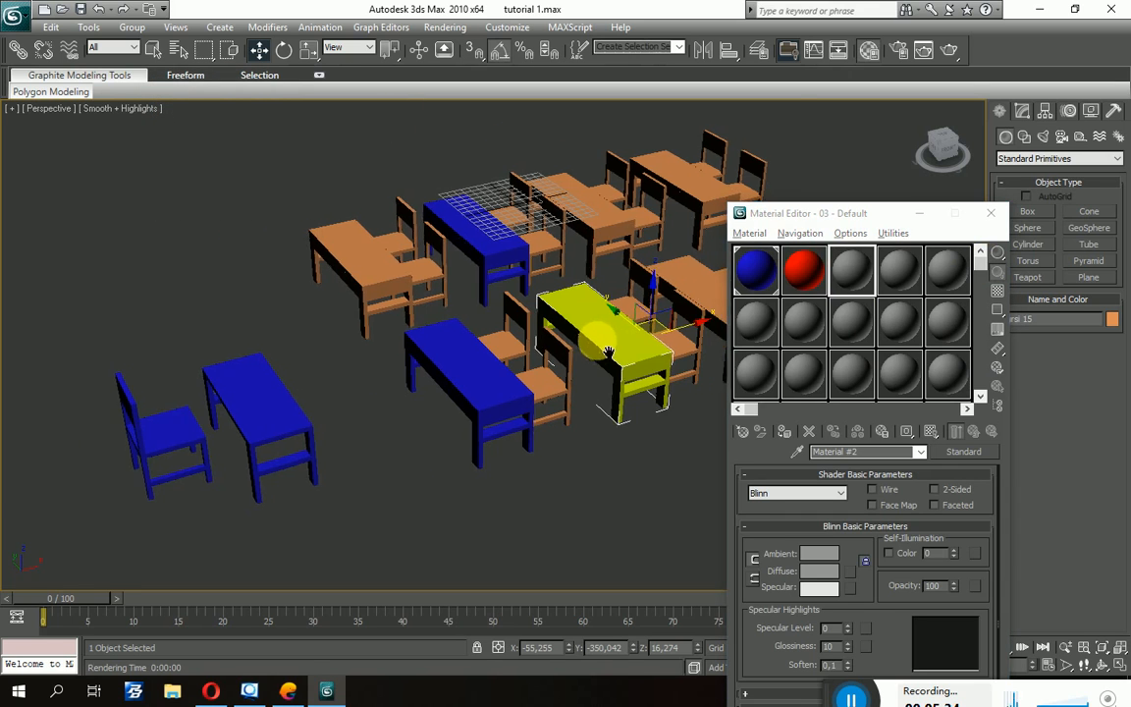
pyautogui.moveTo(613, 381); pyautogui.dragTo(532, 354, button='middle')
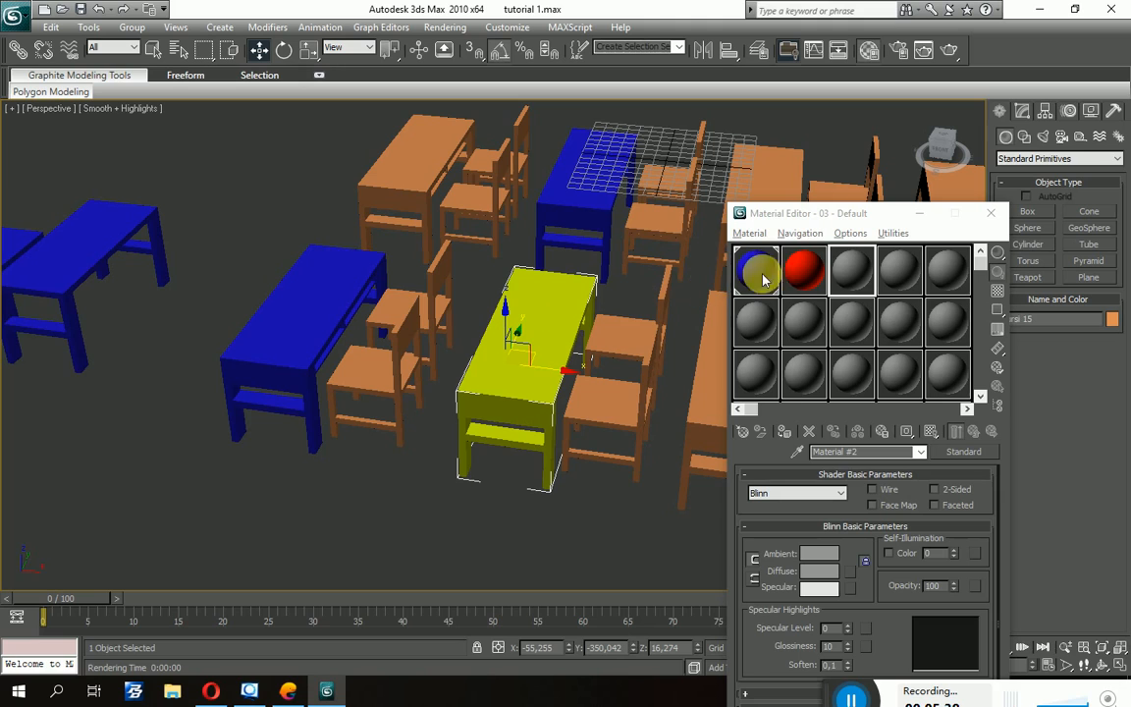
pyautogui.moveTo(796, 277); pyautogui.dragTo(552, 328)
pyautogui.doubleClick(803, 273)
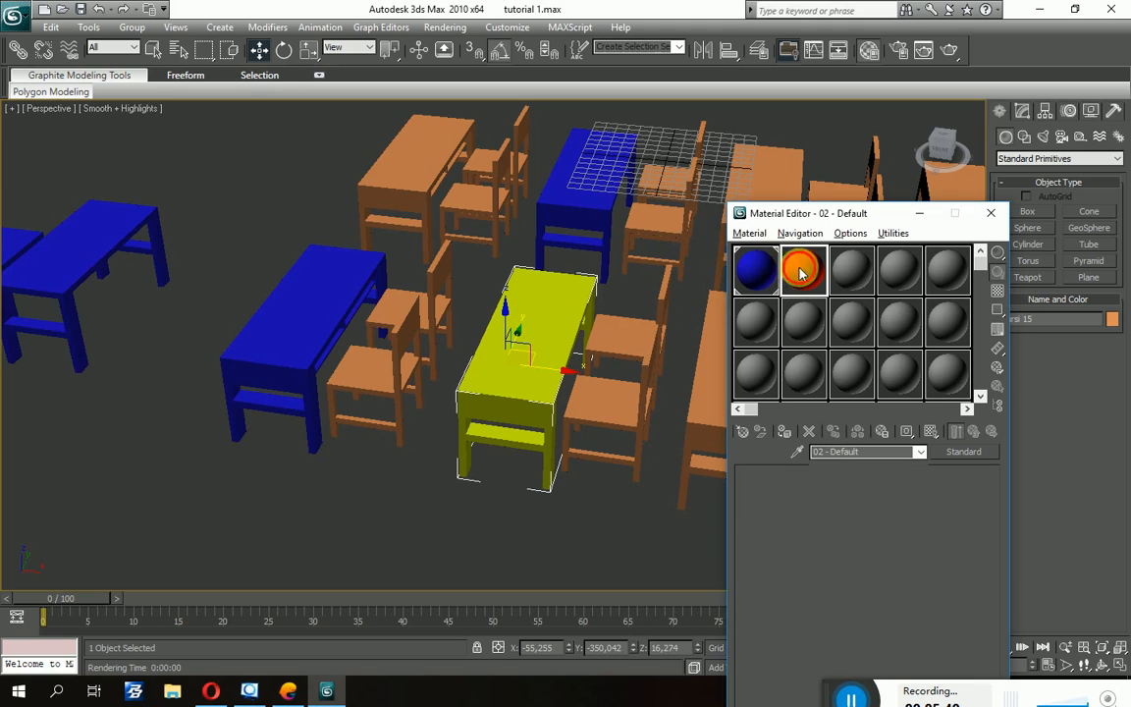
pyautogui.click(639, 333)
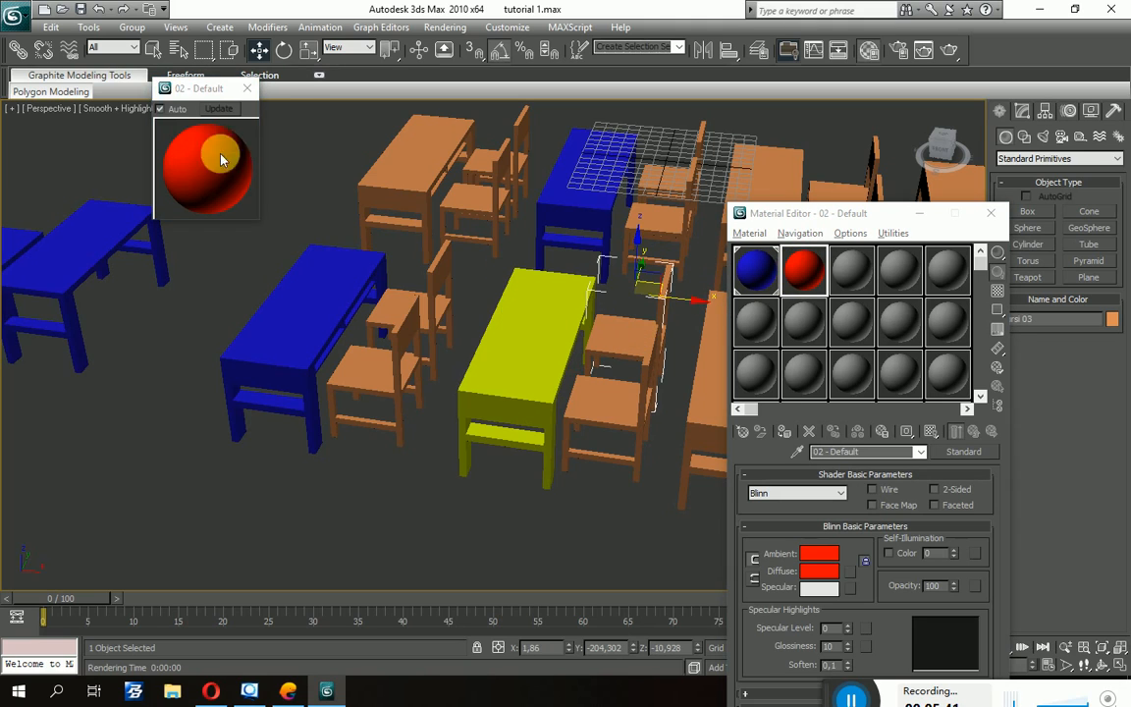
pyautogui.click(247, 89)
pyautogui.click(575, 334)
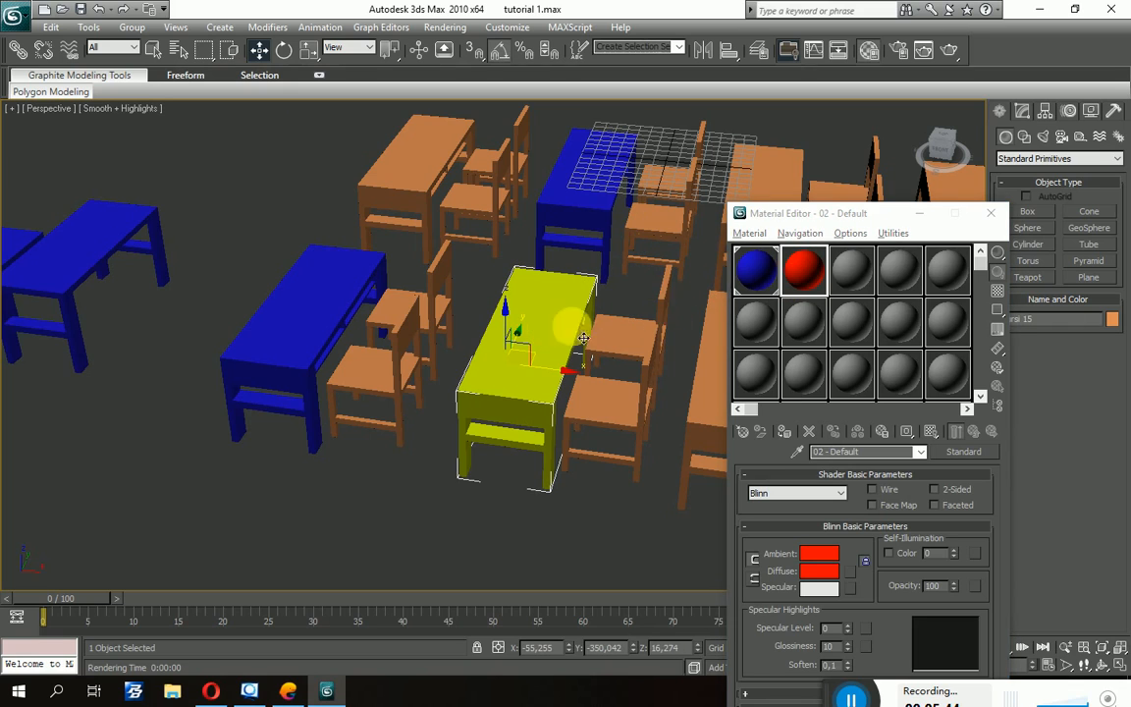
pyautogui.click(789, 284)
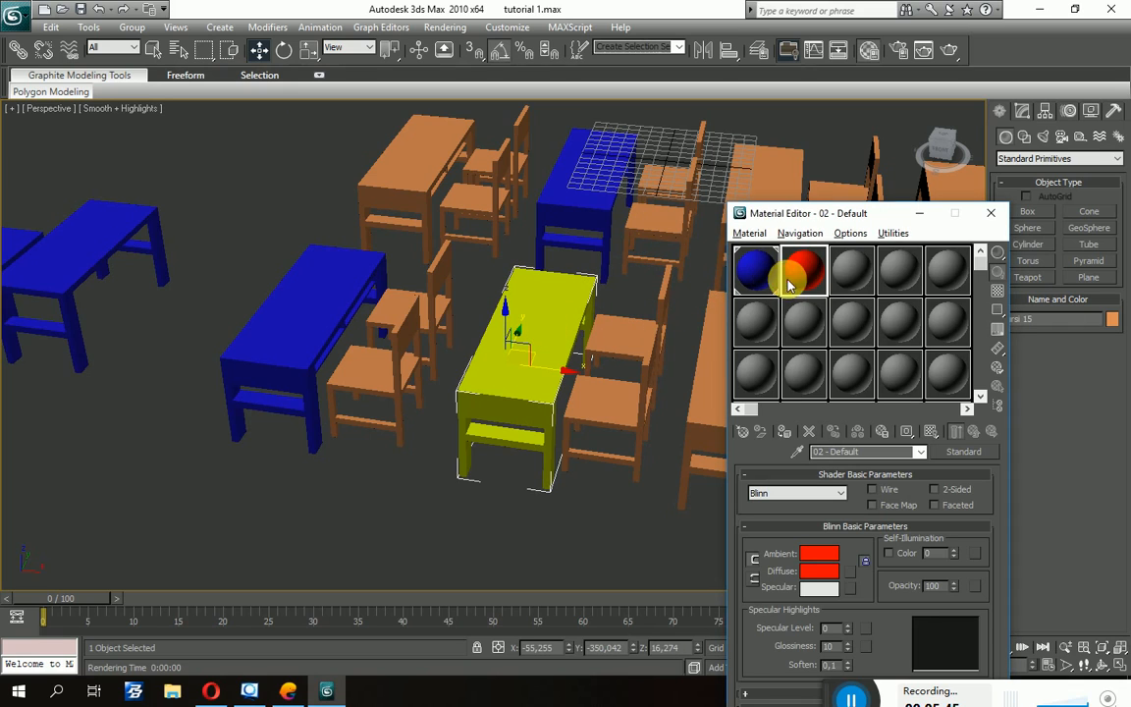
pyautogui.click(785, 433)
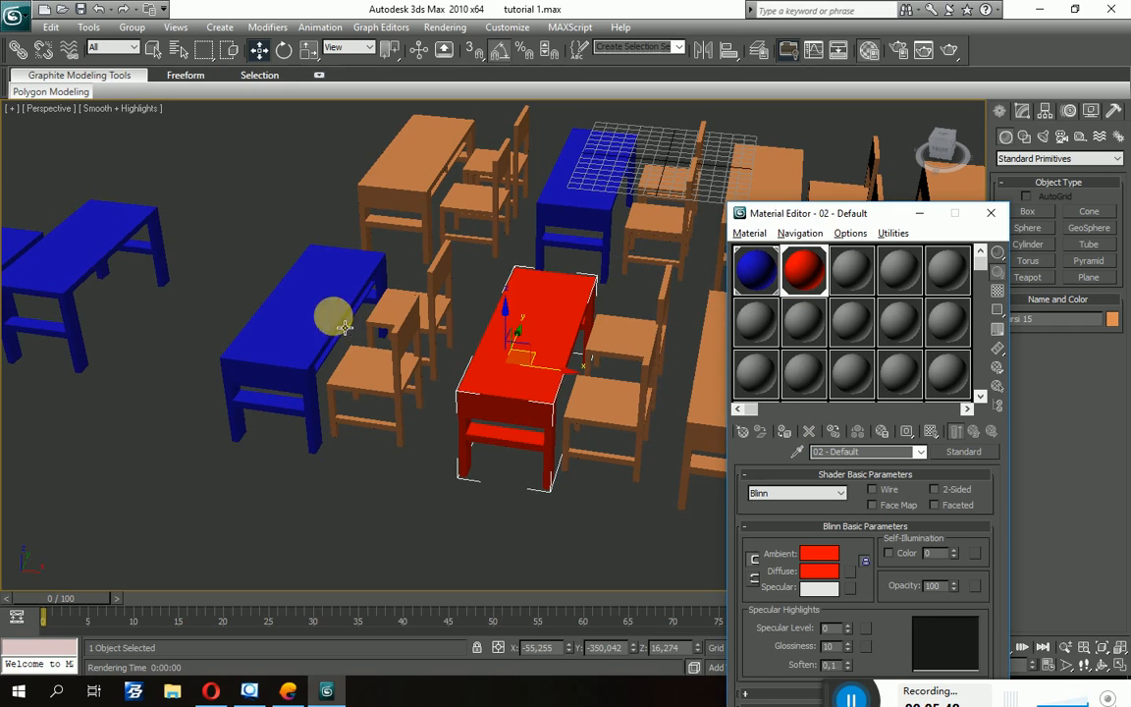
pyautogui.click(855, 274)
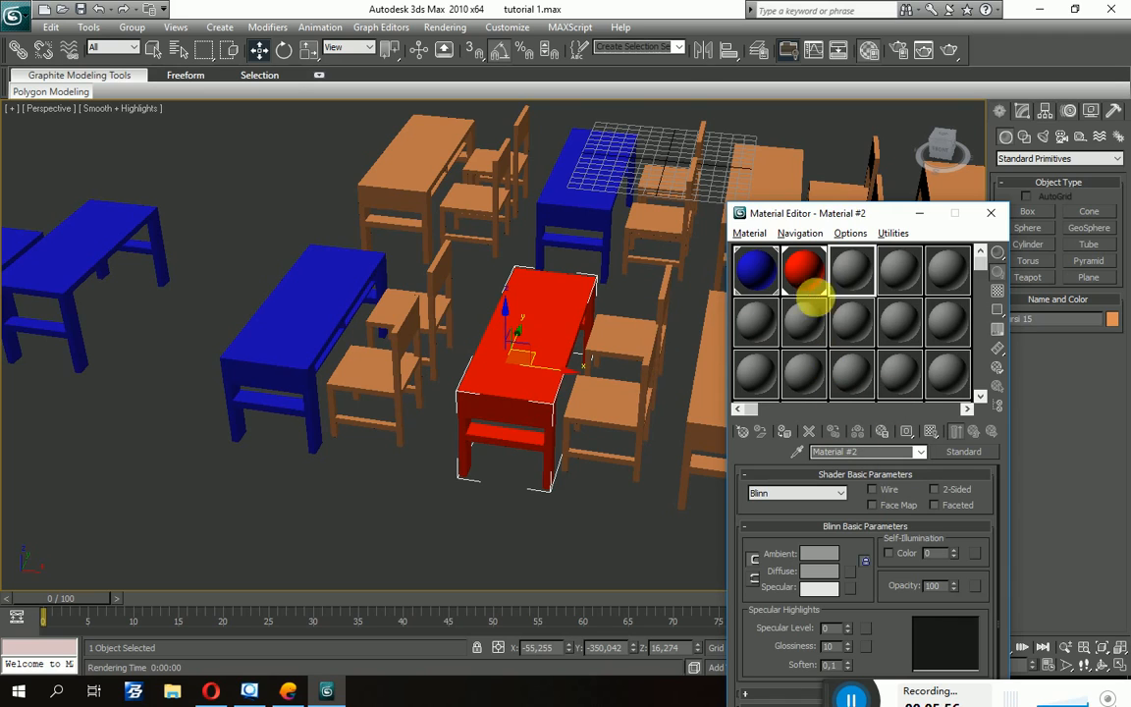
pyautogui.click(810, 276)
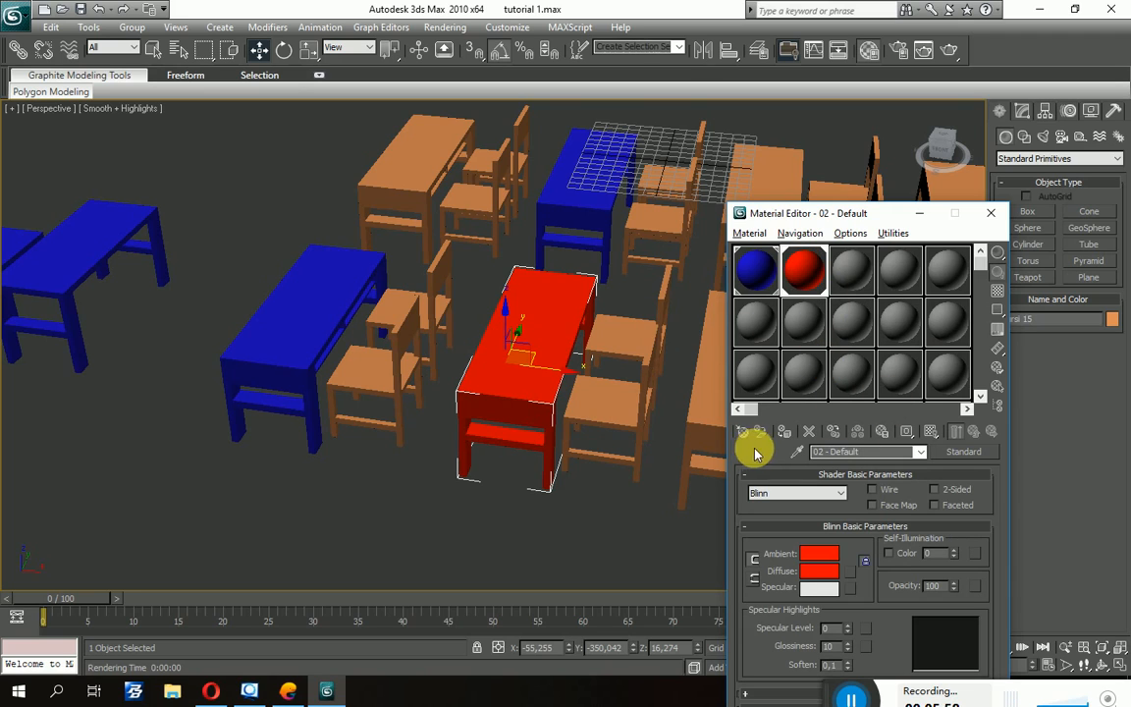
pyautogui.moveTo(725, 472)
pyautogui.keyDown('alt'); pyautogui.mouseDown(button='middle')
pyautogui.moveTo(702, 482)
pyautogui.moveTo(734, 485)
pyautogui.mouseUp(button='middle'); pyautogui.keyUp('alt')
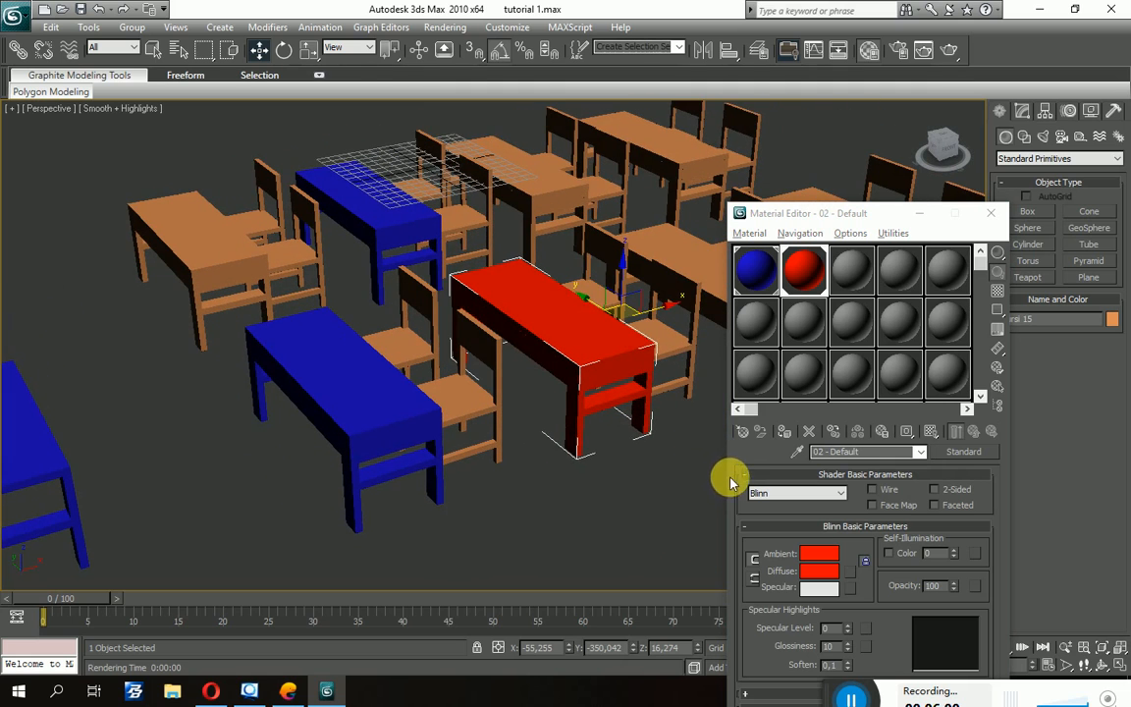
pyautogui.keyDown('alt'); pyautogui.moveTo(588, 434); pyautogui.dragTo(547, 448, button='middle'); pyautogui.keyUp('alt')
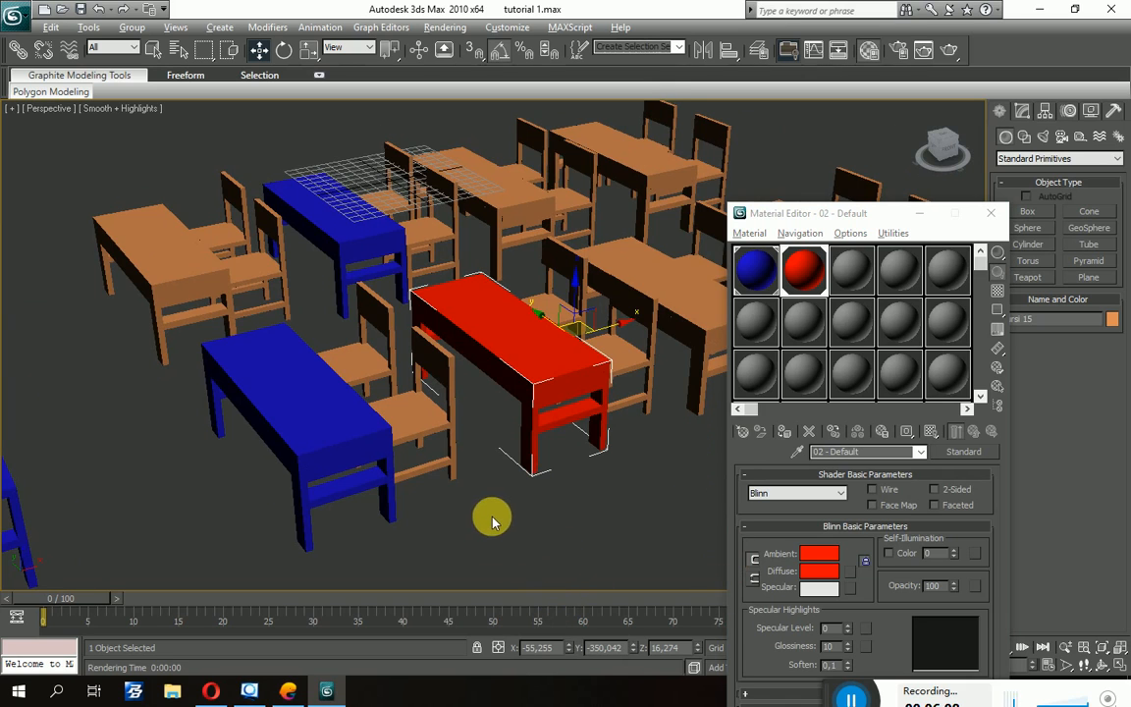
pyautogui.keyDown('alt'); pyautogui.moveTo(487, 518); pyautogui.dragTo(649, 473, button='middle'); pyautogui.keyUp('alt')
# Select the blue desk in the near row and reset the blue 01 - Default material in the editor slot only.
pyautogui.click(538, 389)
pyautogui.moveTo(452, 461); pyautogui.dragTo(472, 459, button='middle')
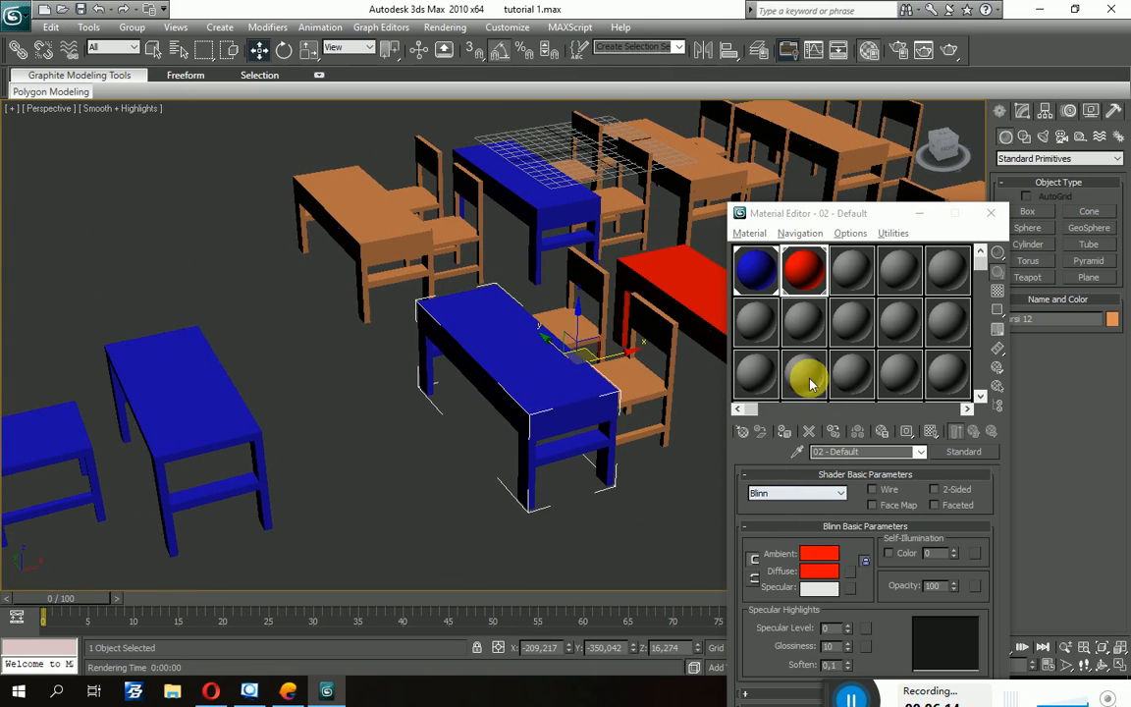
pyautogui.click(752, 272)
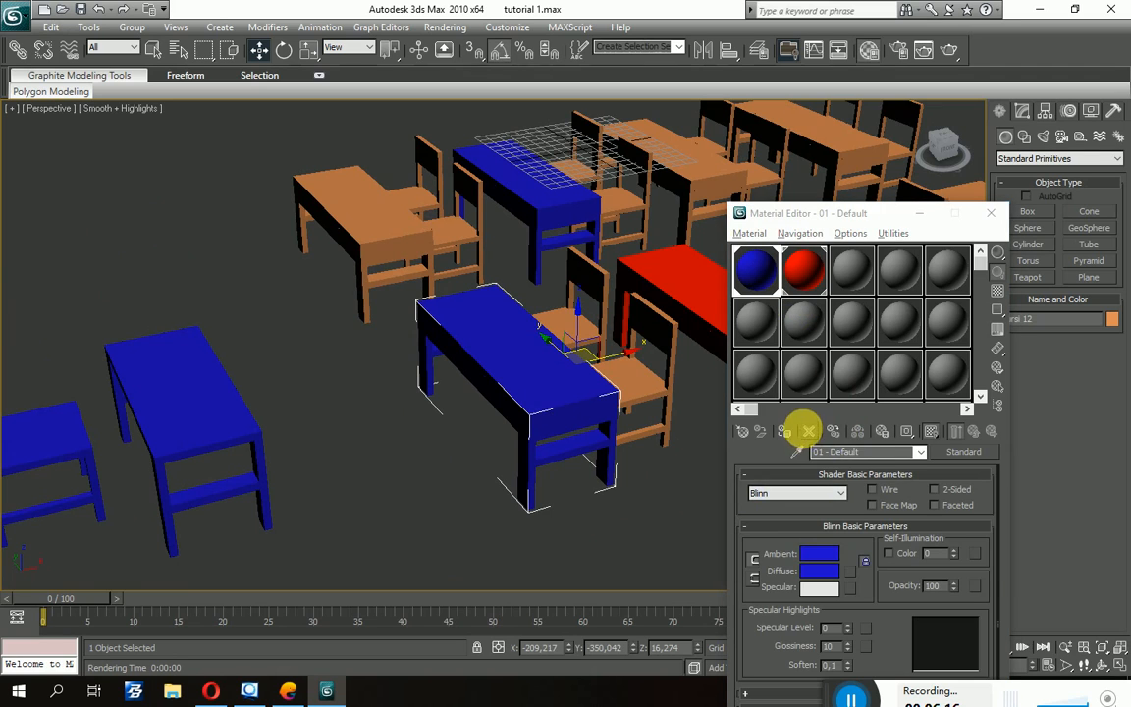
pyautogui.click(809, 431)
pyautogui.click(883, 561)
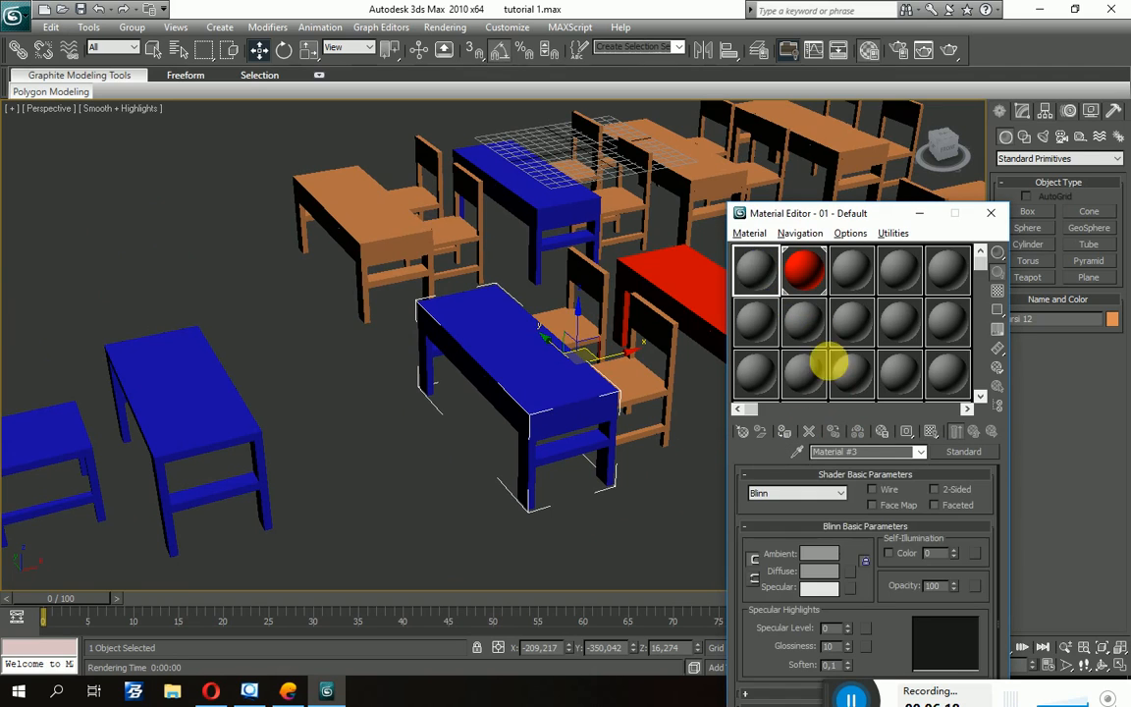
# Reset the red 02 - Default material in both the scene and the editor slot.
pyautogui.click(803, 280)
pyautogui.click(809, 431)
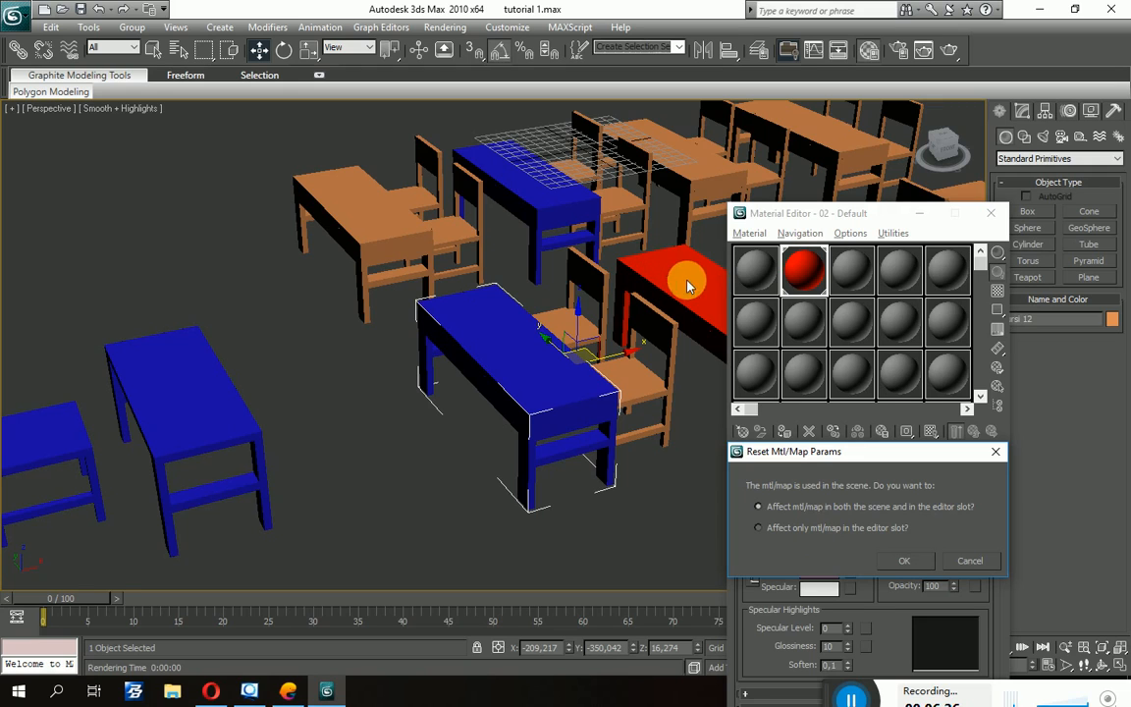
pyautogui.click(898, 563)
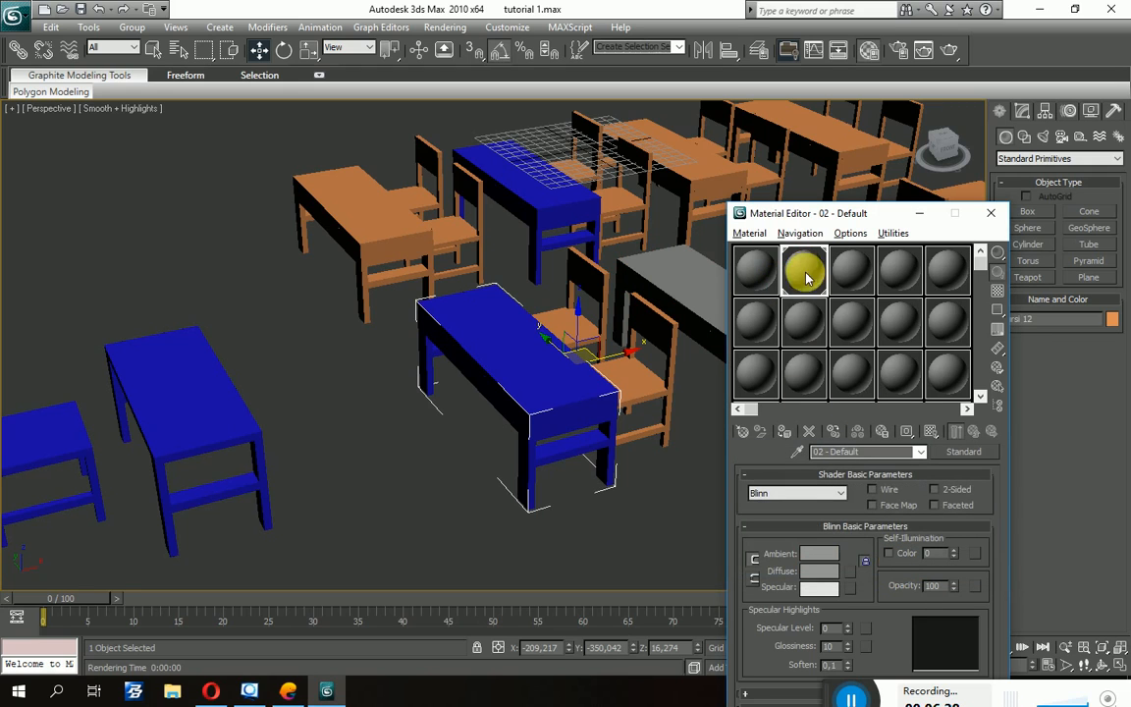
pyautogui.click(809, 432)
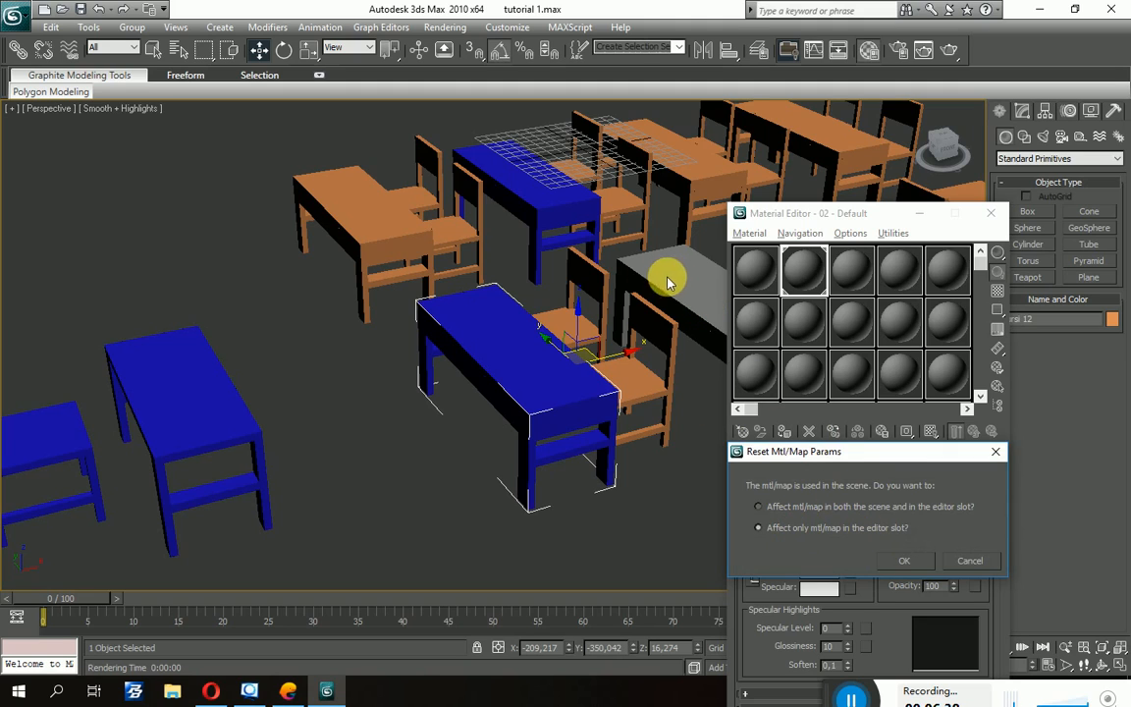
pyautogui.click(970, 561)
# Set the diffuse color of Material #3 in the first sample slot to light blue, RGB 0, 216, 255.
pyautogui.moveTo(578, 434)
pyautogui.mouseDown(button='middle')
pyautogui.moveTo(554, 438)
pyautogui.moveTo(596, 441)
pyautogui.mouseUp(button='middle')
pyautogui.doubleClick(768, 273)
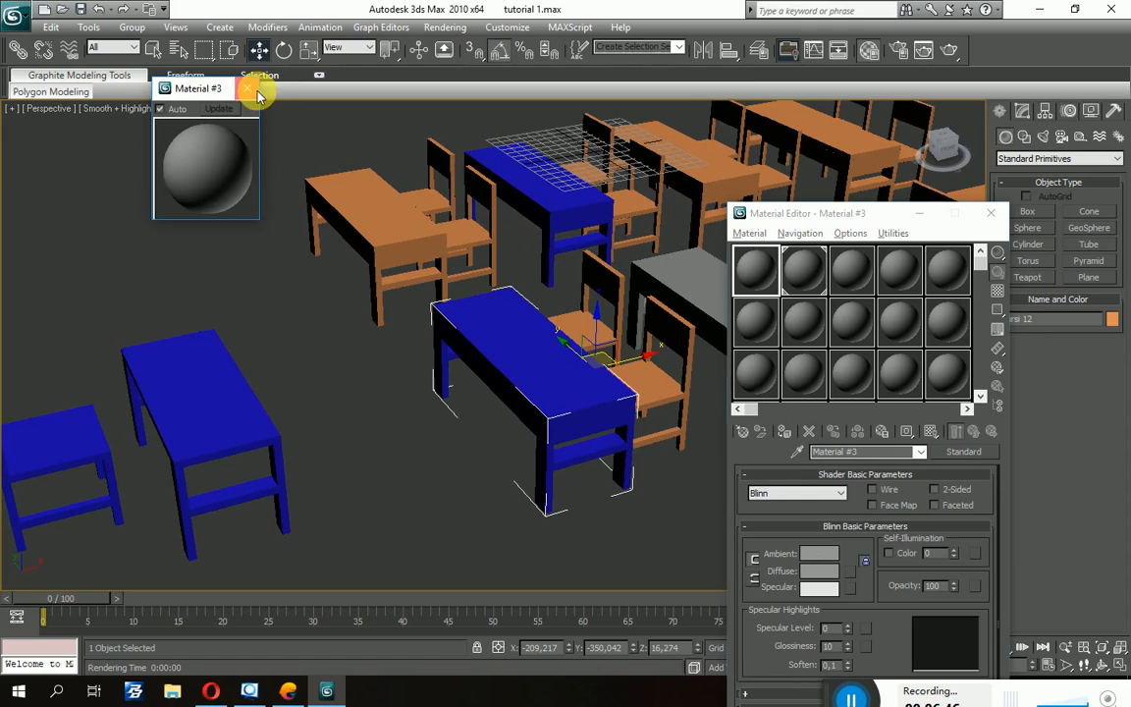
pyautogui.click(248, 89)
pyautogui.click(819, 571)
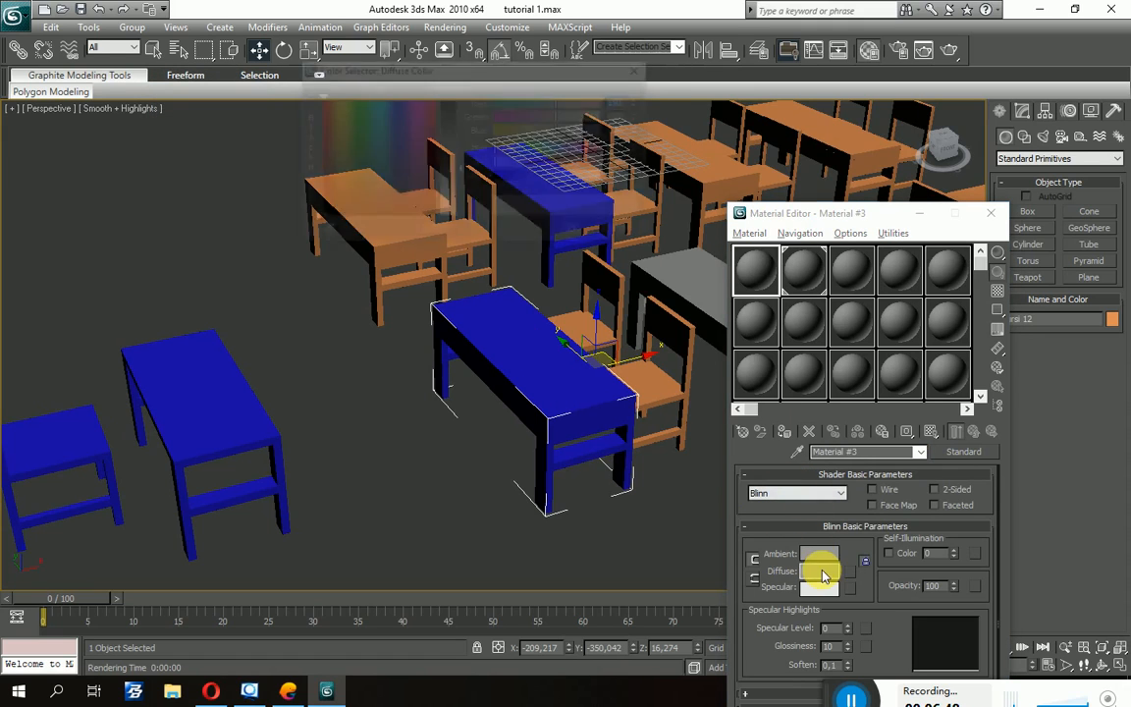
pyautogui.click(395, 136)
pyautogui.moveTo(383, 126); pyautogui.dragTo(379, 99)
pyautogui.moveTo(461, 169); pyautogui.dragTo(463, 99)
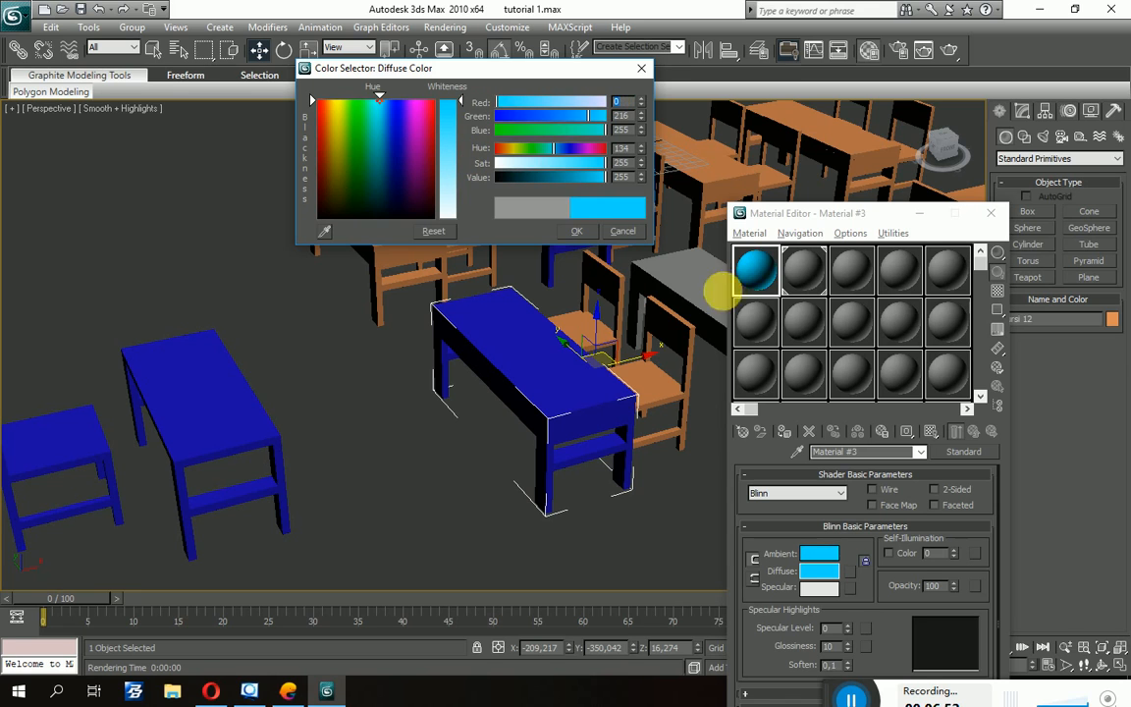
pyautogui.click(581, 232)
# Select the three inset tabletop polygons of the far row's first desk, kursi 13, at Polygon sub-object level.
pyautogui.keyDown('alt'); pyautogui.moveTo(702, 262); pyautogui.dragTo(624, 402, button='middle'); pyautogui.keyUp('alt')
pyautogui.click(611, 354)
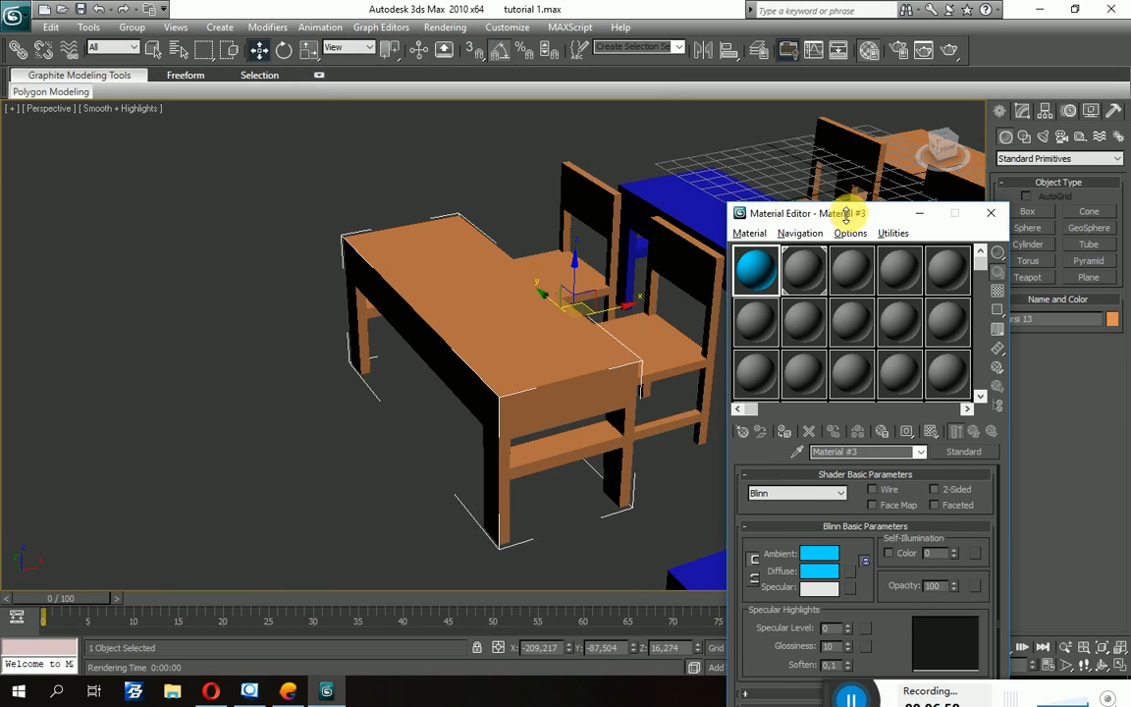
pyautogui.moveTo(823, 213); pyautogui.dragTo(777, 153)
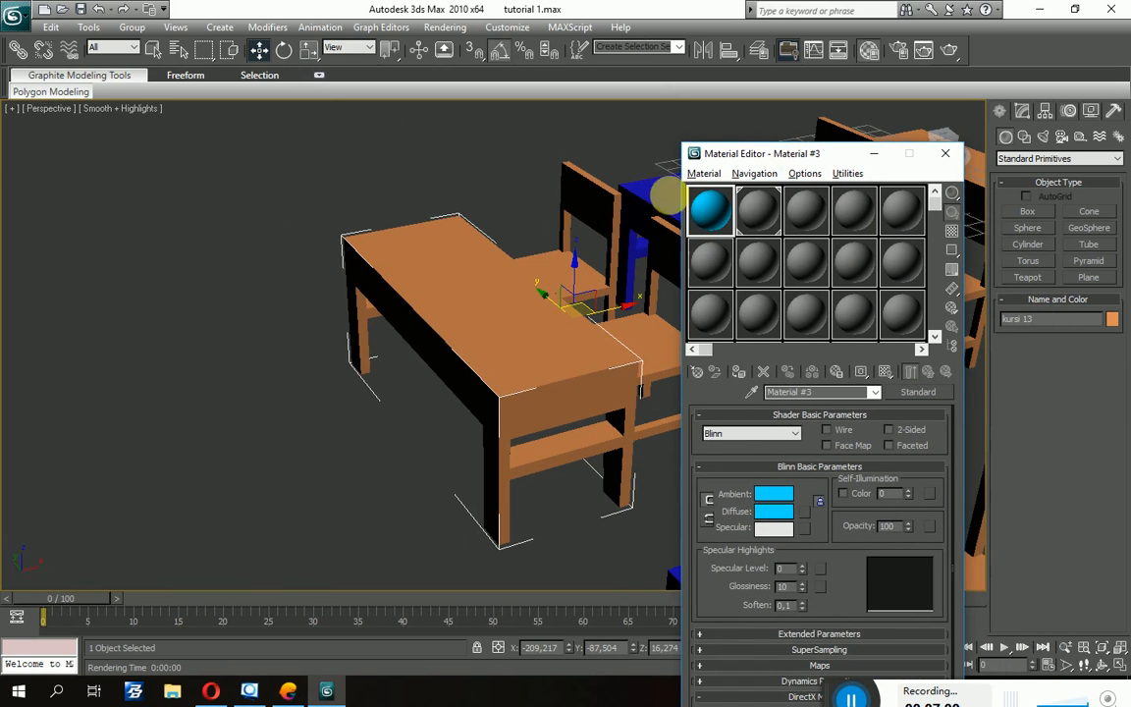
pyautogui.click(1023, 116)
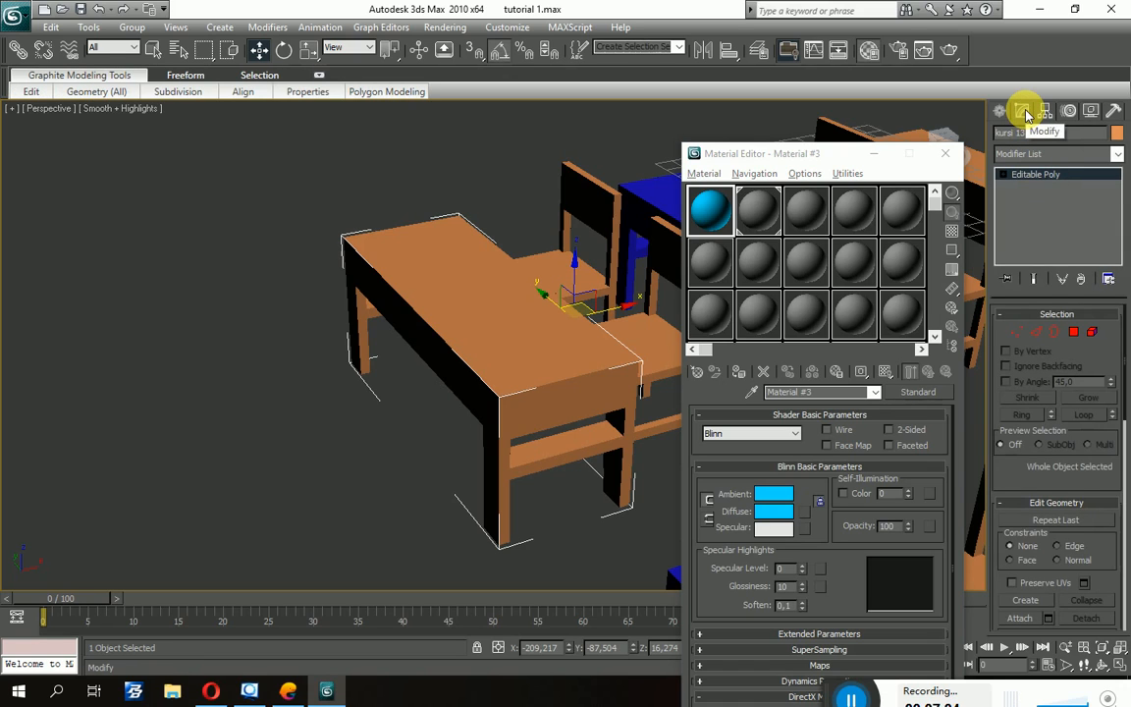
pyautogui.click(1074, 332)
pyautogui.click(491, 322)
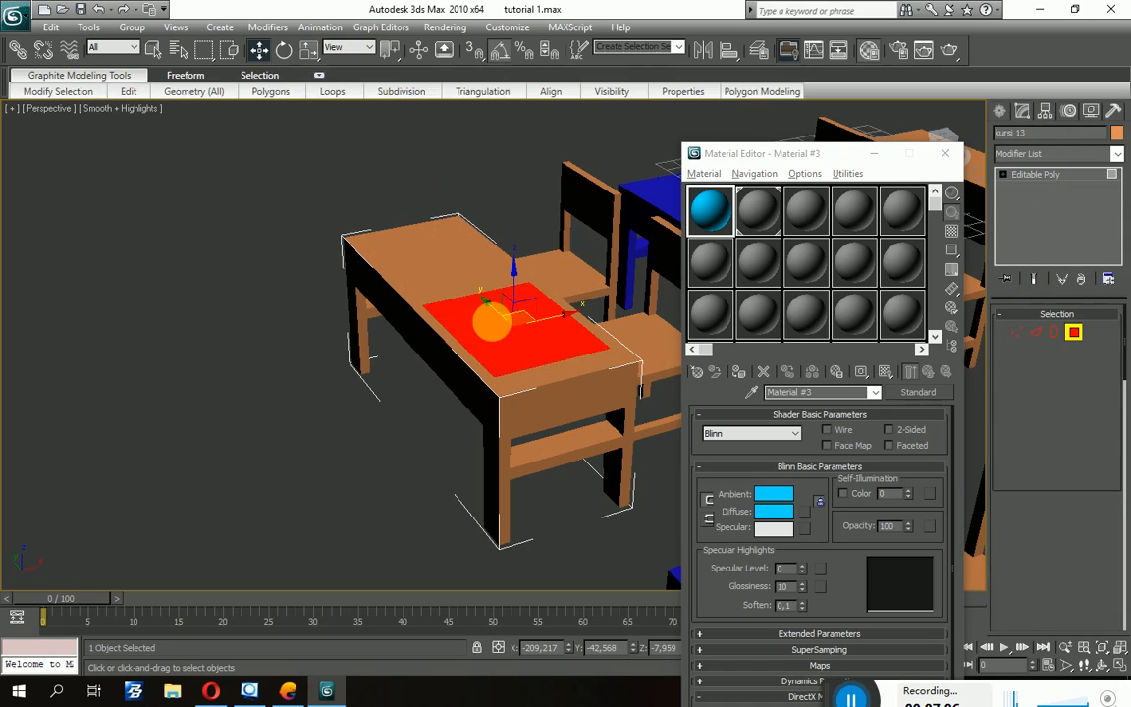
pyautogui.keyDown('ctrl'); pyautogui.click(459, 268); pyautogui.keyUp('ctrl')
pyautogui.keyDown('ctrl'); pyautogui.click(451, 298); pyautogui.keyUp('ctrl')
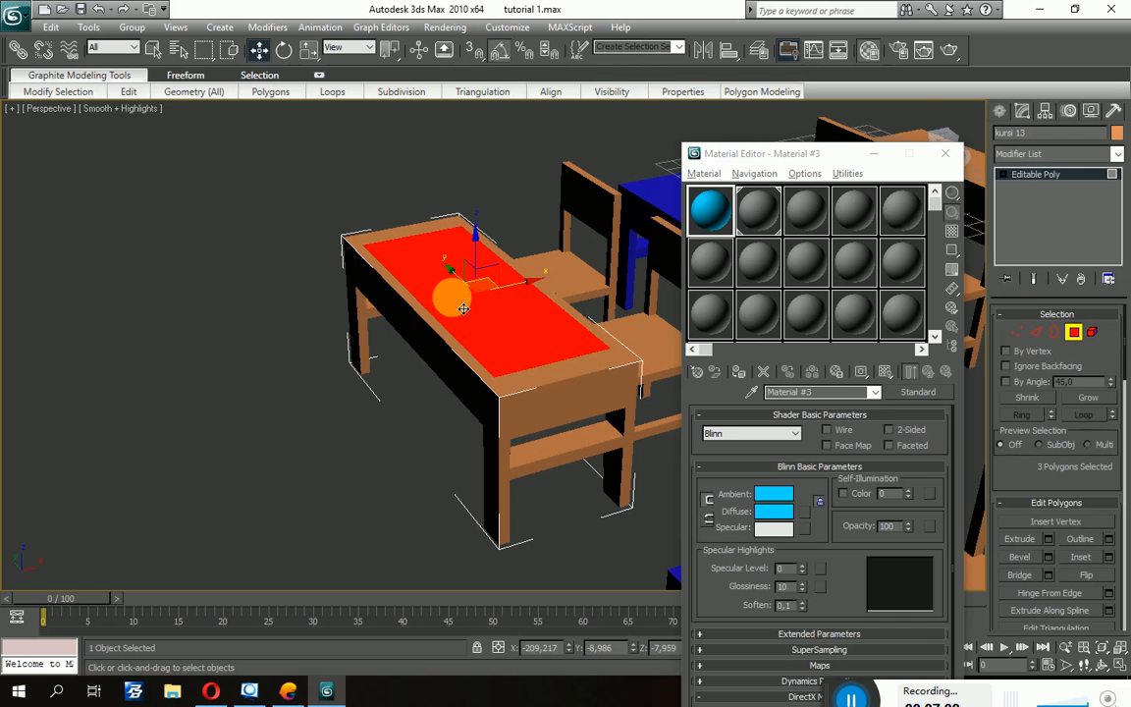
pyautogui.keyDown('alt'); pyautogui.moveTo(464, 309); pyautogui.dragTo(411, 315, button='middle'); pyautogui.keyUp('alt')
pyautogui.keyDown('alt'); pyautogui.moveTo(545, 513); pyautogui.dragTo(517, 402, button='middle'); pyautogui.keyUp('alt')
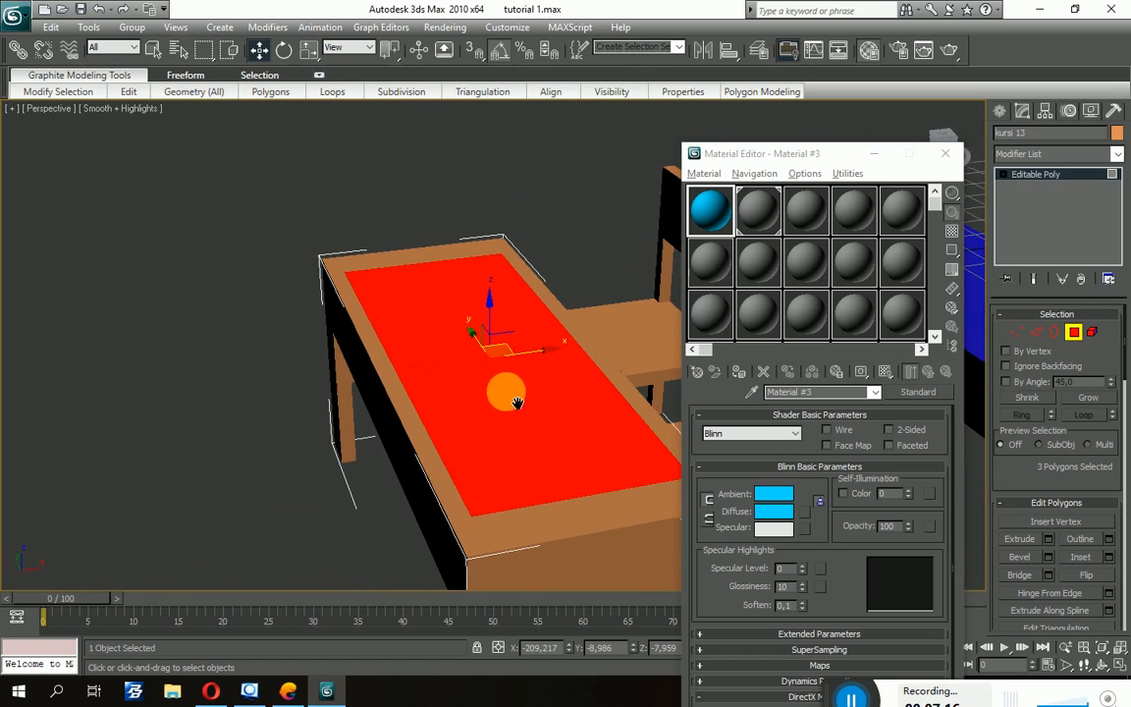
# Assign the light blue Material #3 to the selected inset tabletop polygons of the desk and deselect them to check the color.
pyautogui.click(709, 211)
pyautogui.click(739, 372)
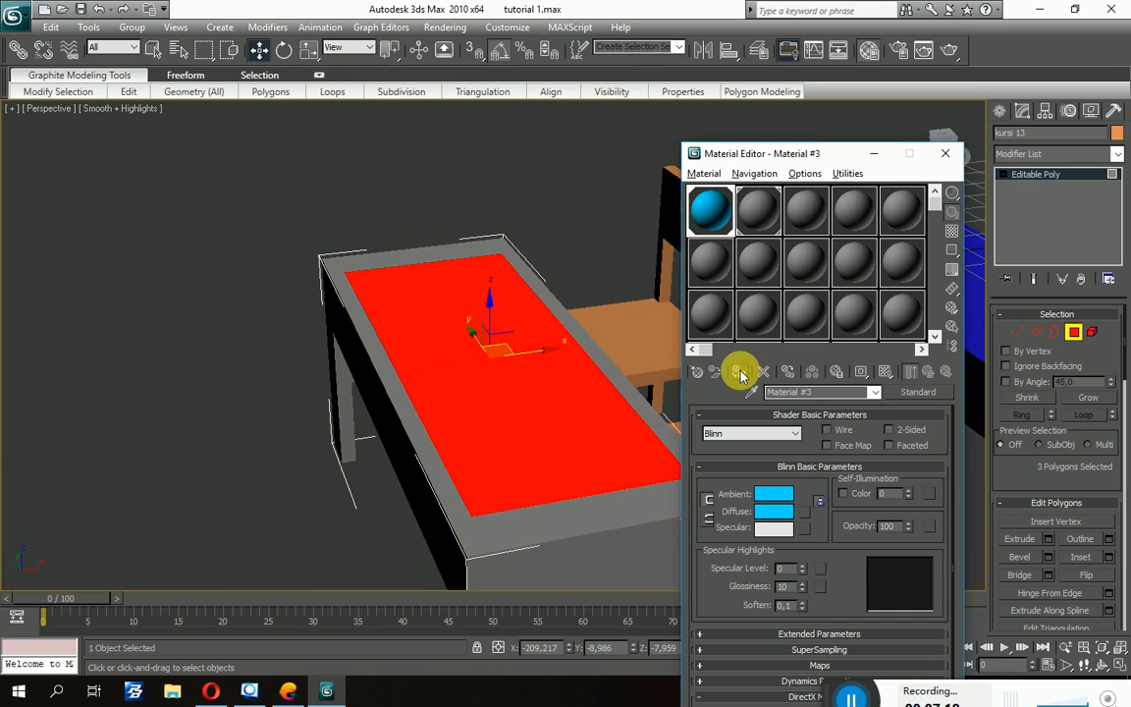
pyautogui.click(597, 222)
pyautogui.keyDown('alt'); pyautogui.moveTo(540, 391); pyautogui.dragTo(605, 411, button='middle'); pyautogui.keyUp('alt')
pyautogui.moveTo(546, 459); pyautogui.dragTo(655, 459, button='middle')
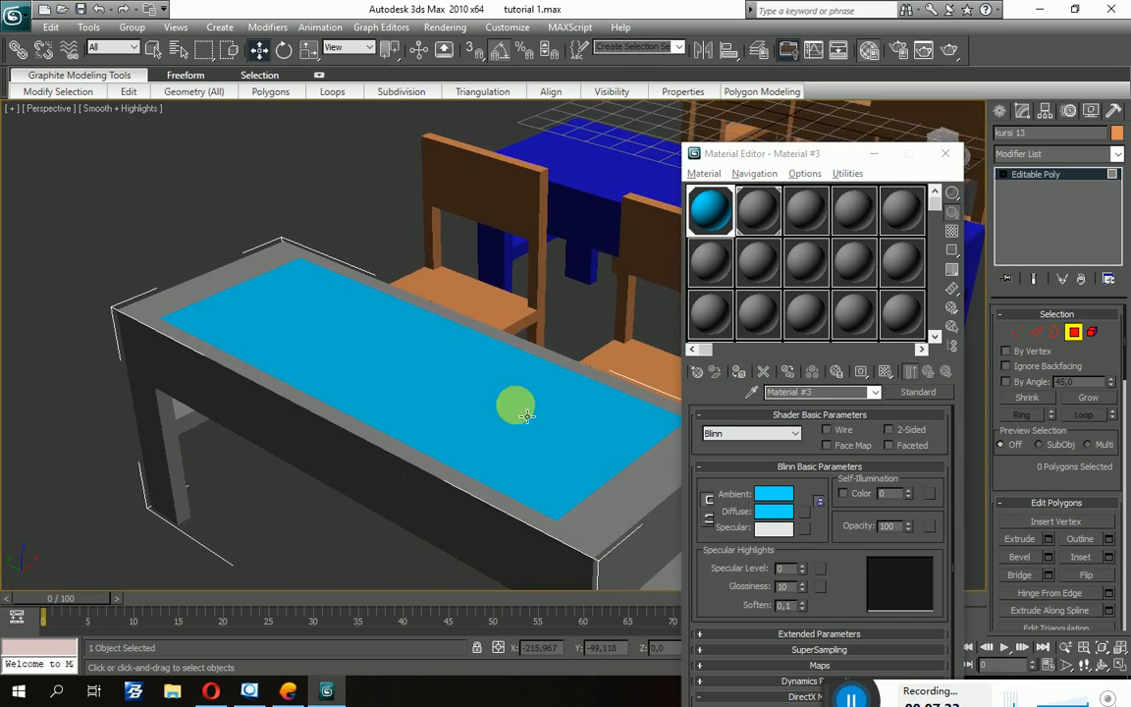
pyautogui.moveTo(569, 449); pyautogui.dragTo(482, 397, button='middle')
# Select the polygon at the near end of the tabletop frame, then switch the selection to the narrow polygon on the desk's end edge.
pyautogui.click(580, 485)
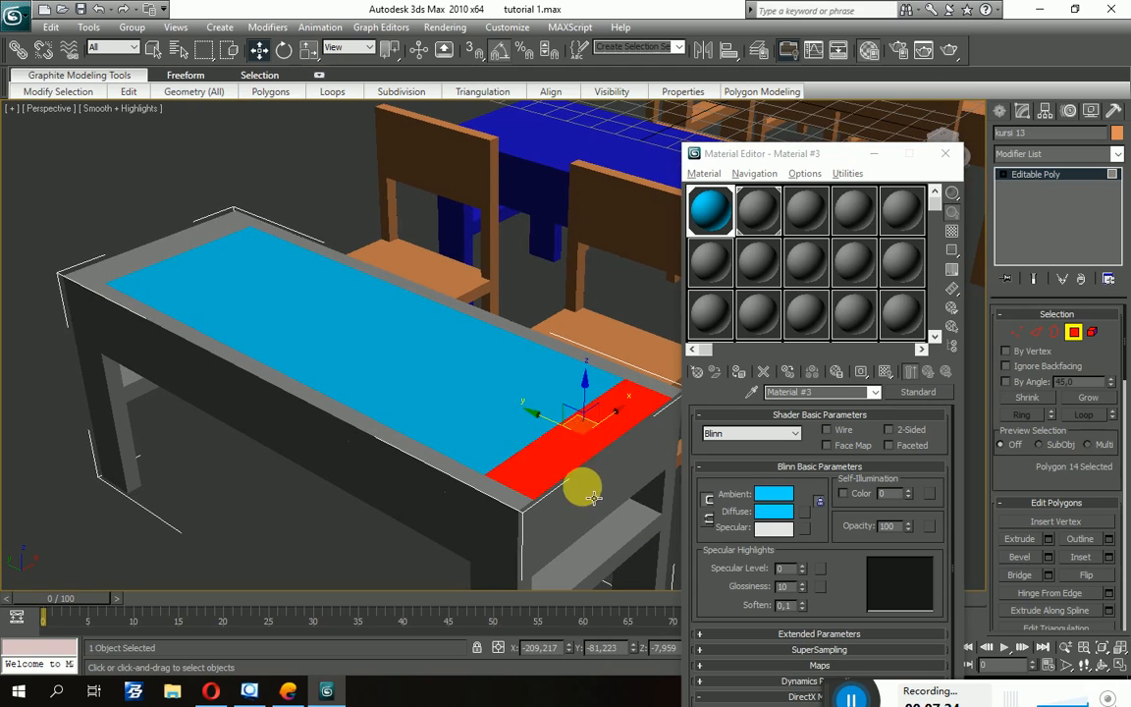
pyautogui.click(539, 492)
pyautogui.click(483, 493)
pyautogui.click(455, 491)
pyautogui.click(528, 496)
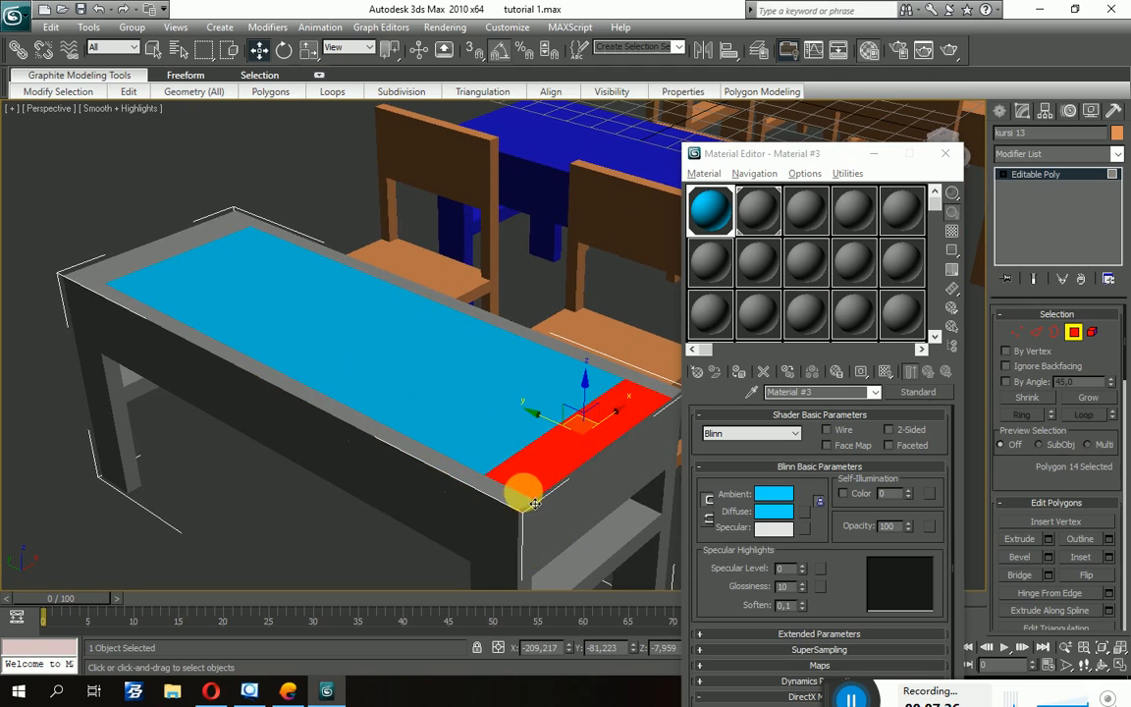
pyautogui.click(616, 455)
pyautogui.keyDown('alt'); pyautogui.moveTo(557, 432); pyautogui.dragTo(611, 251, button='middle'); pyautogui.keyUp('alt')
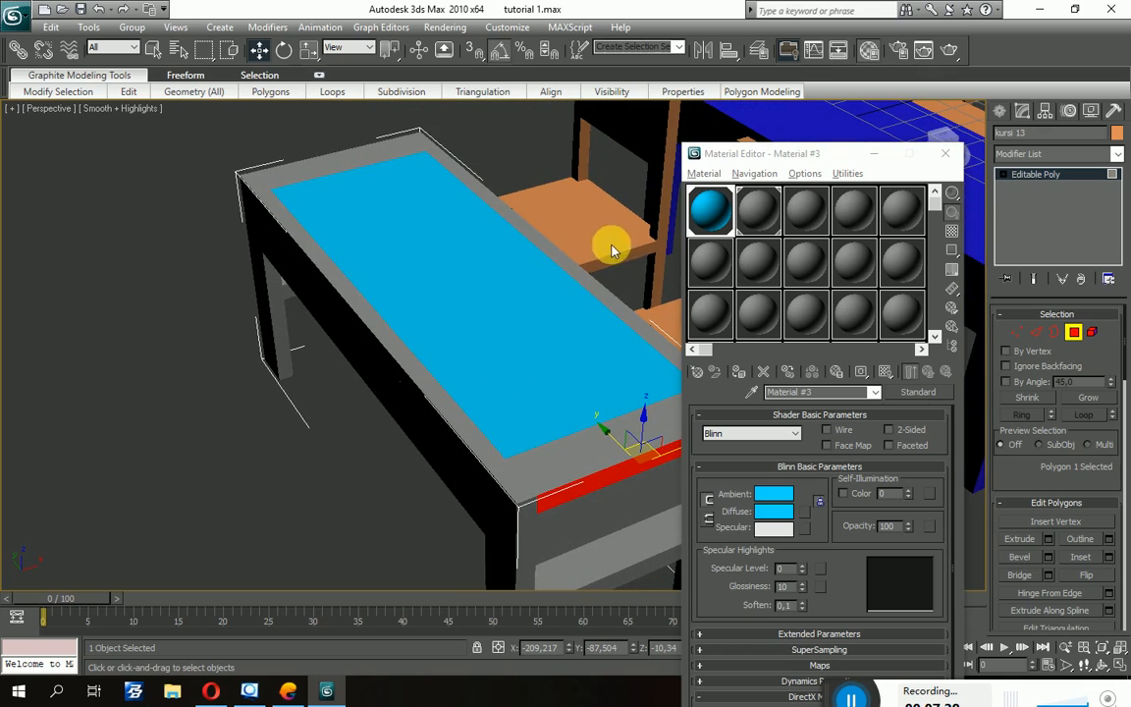
# Lower the opacity of Material #3 to 66.
pyautogui.click(709, 212)
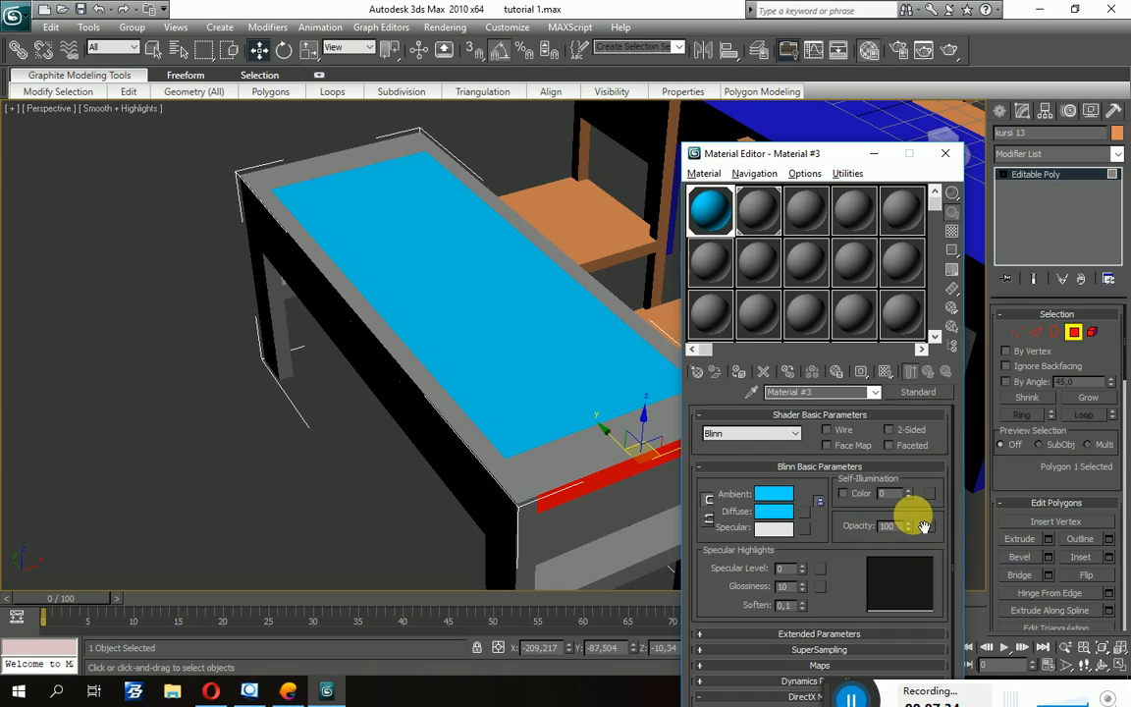
pyautogui.moveTo(924, 527); pyautogui.dragTo(925, 522)
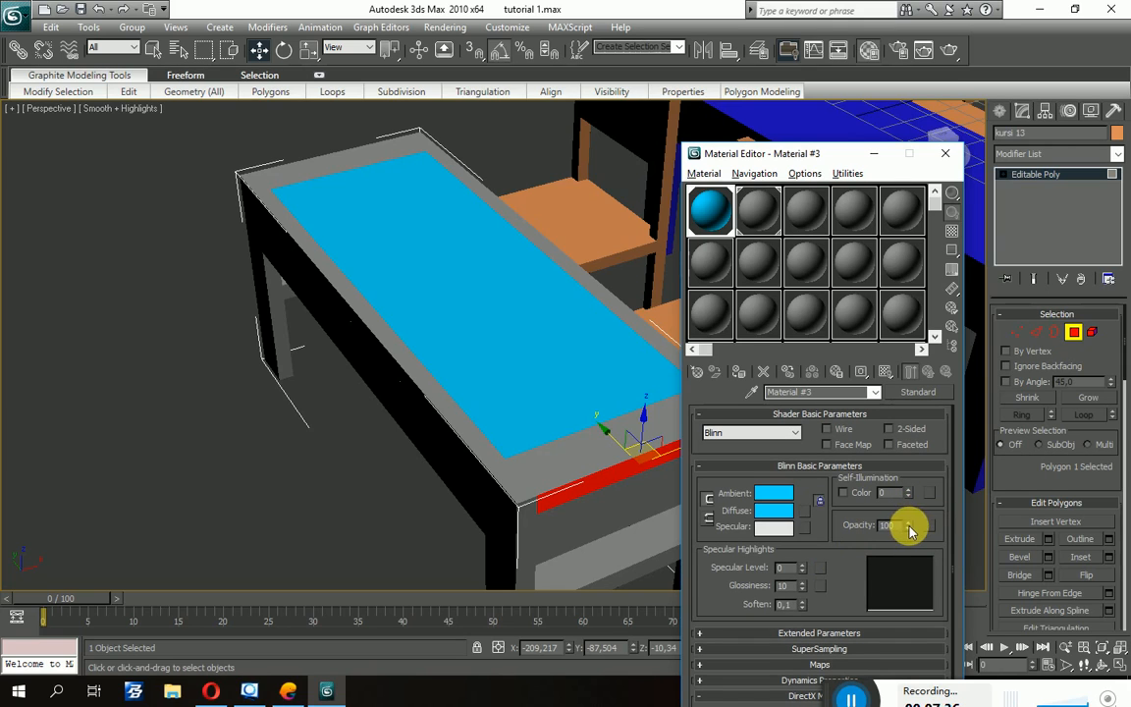
pyautogui.moveTo(918, 563); pyautogui.dragTo(931, 508)
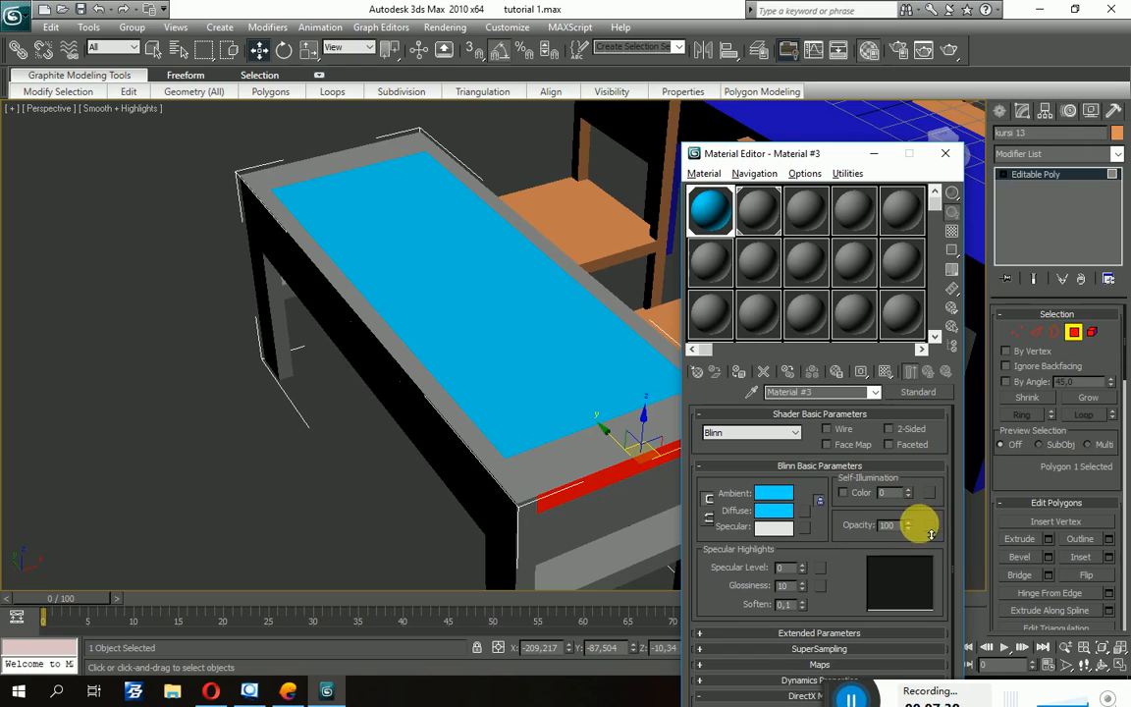
pyautogui.moveTo(927, 552); pyautogui.dragTo(908, 530)
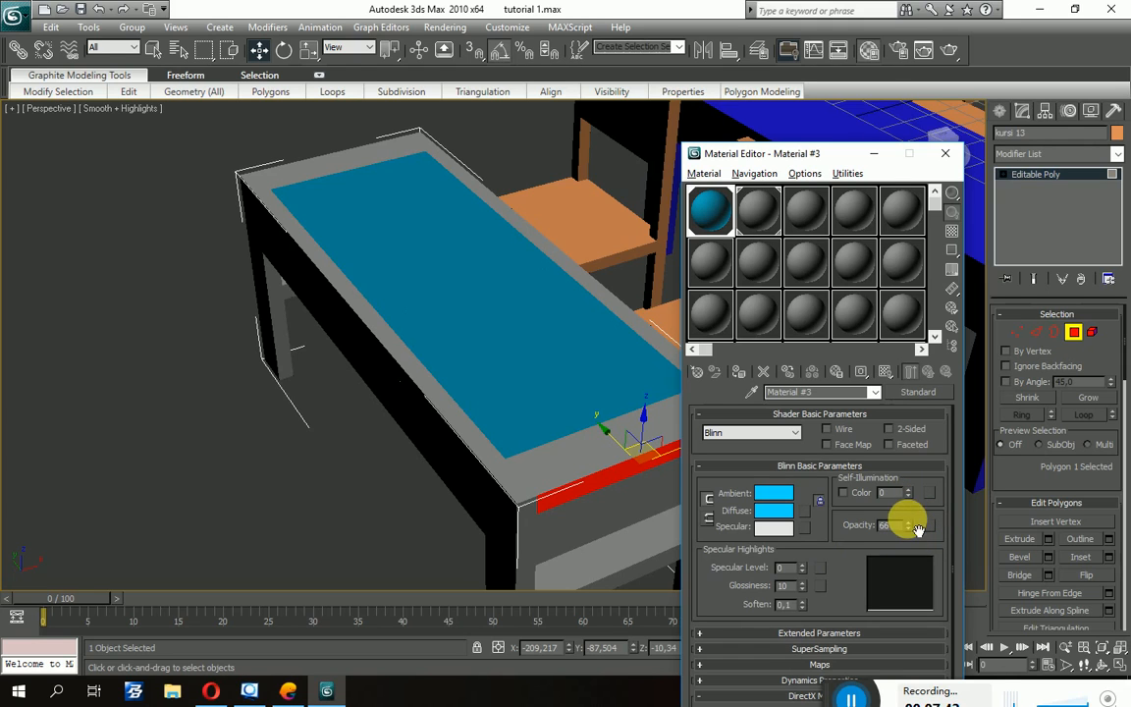
pyautogui.scroll(5, 523, 429)
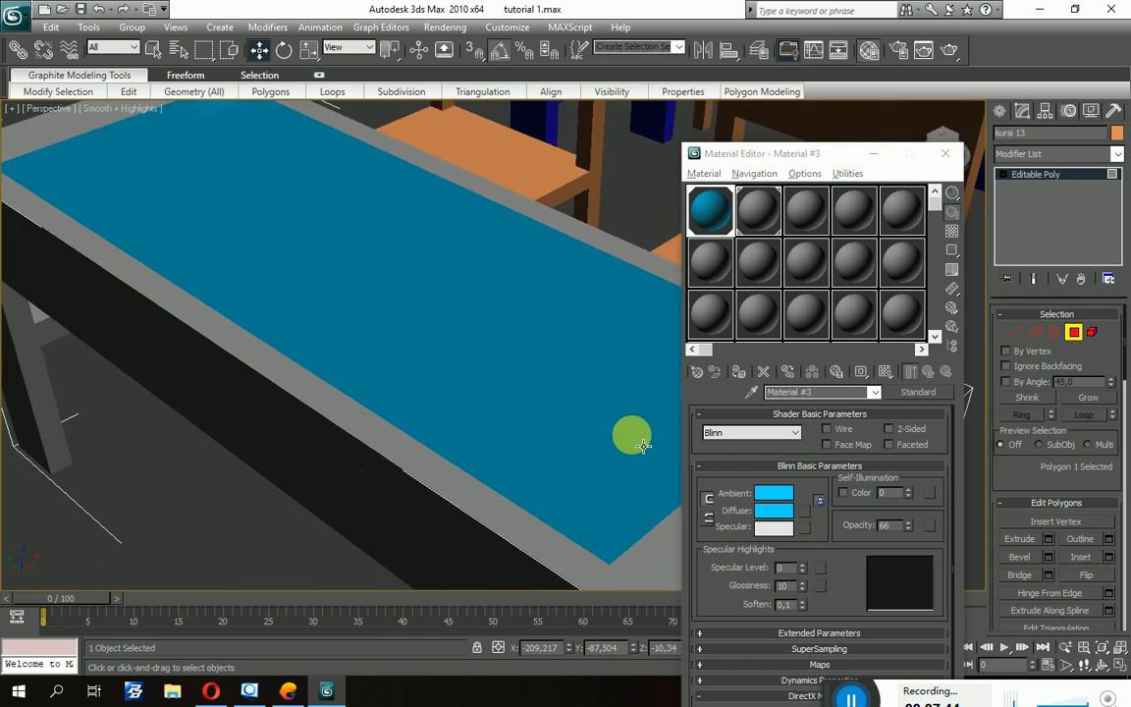
pyautogui.scroll(-5, 641, 446)
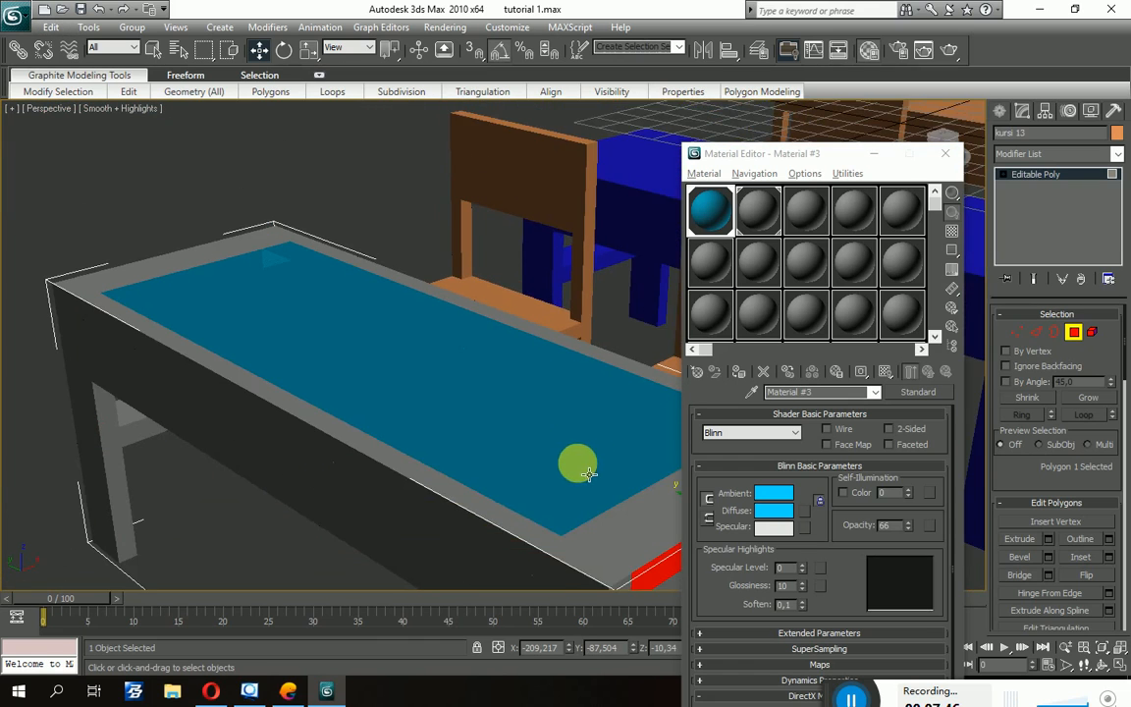
pyautogui.moveTo(589, 474); pyautogui.dragTo(581, 455, button='middle')
# Set the specular level of Material #3 to 36 and its glossiness to 0.
pyautogui.moveTo(802, 587); pyautogui.dragTo(817, 575)
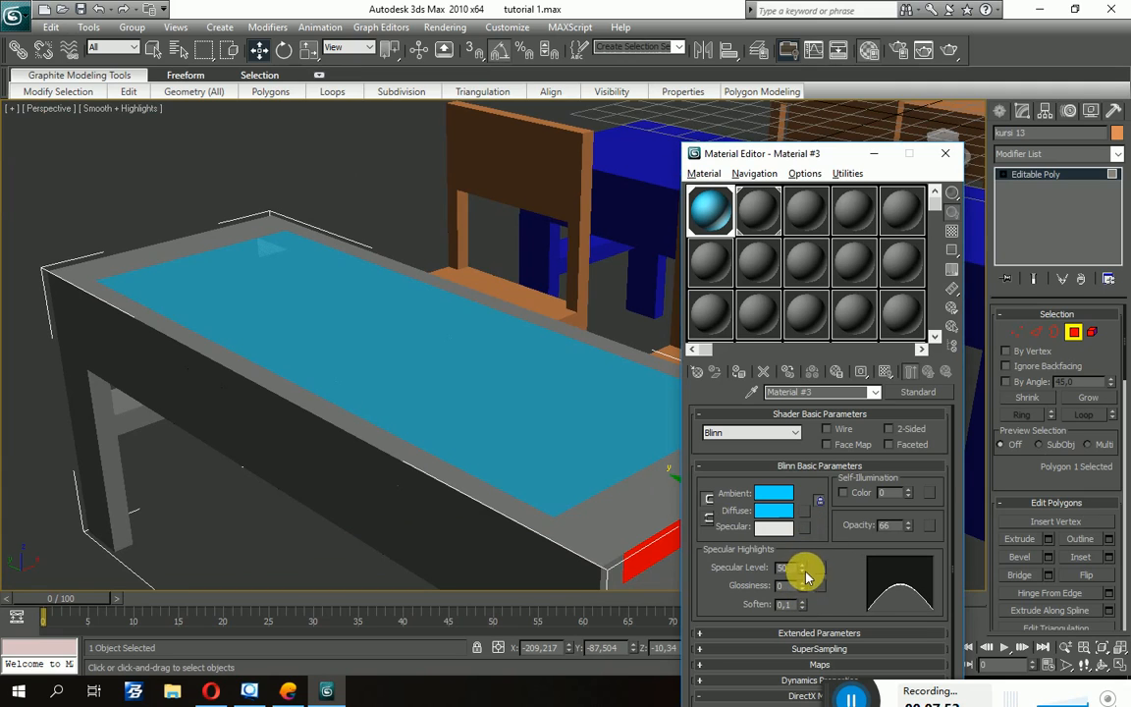
pyautogui.moveTo(802, 567); pyautogui.dragTo(870, 601)
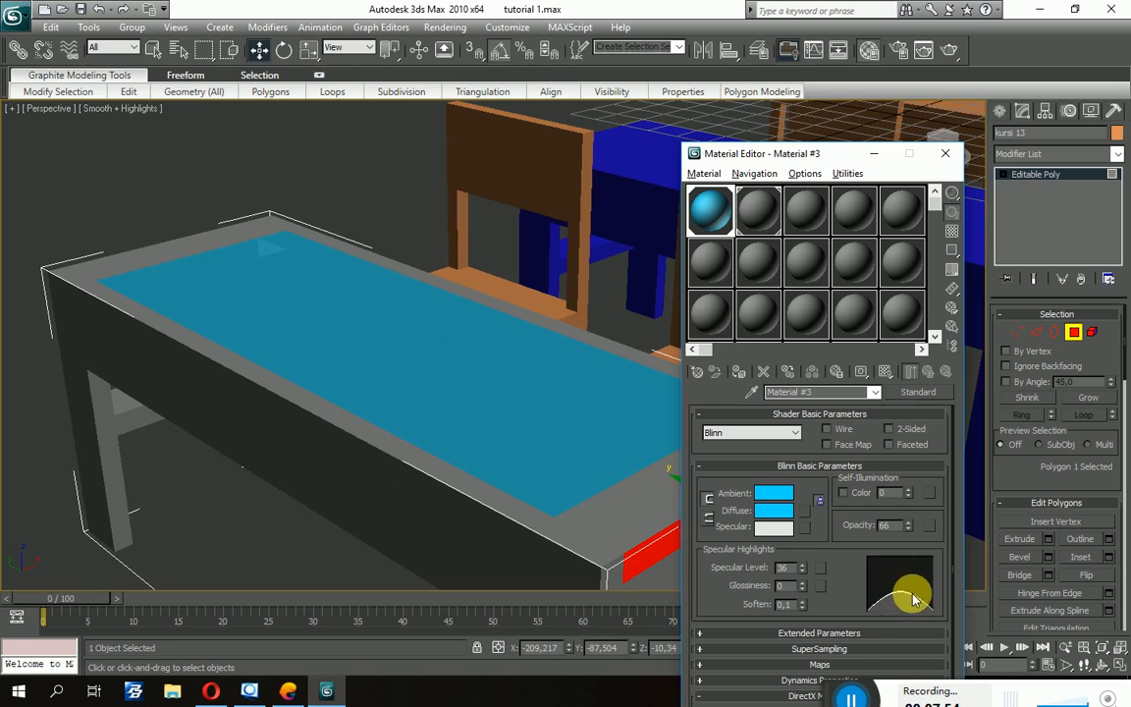
pyautogui.scroll(5, 651, 506)
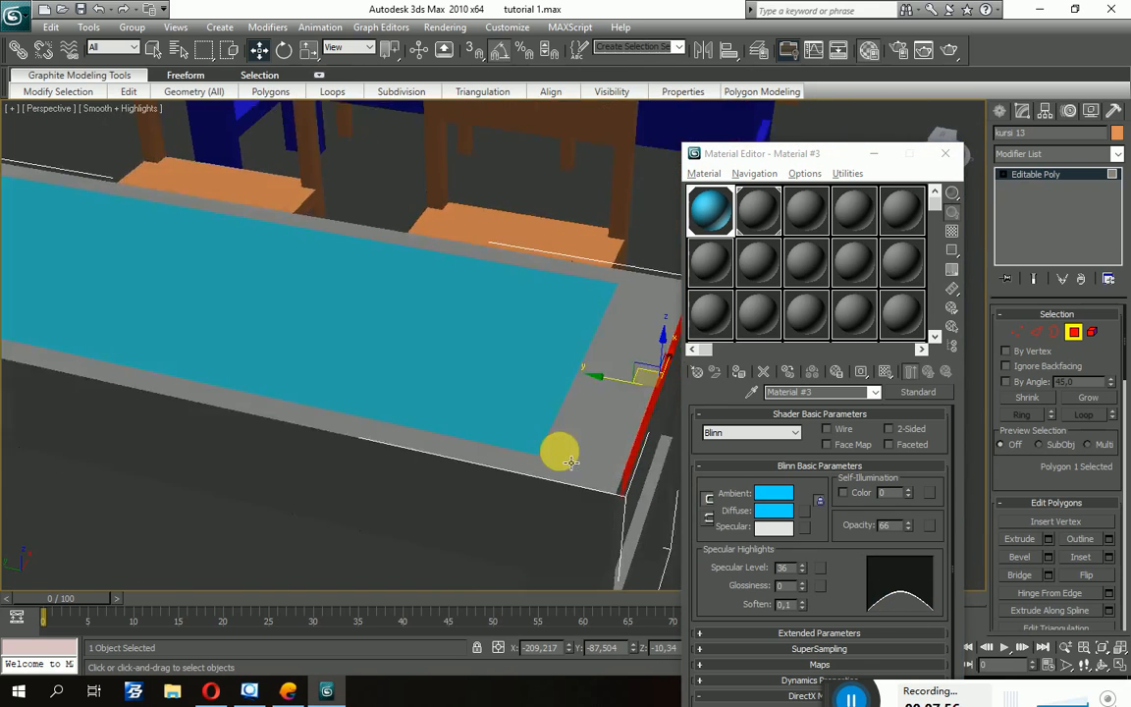
pyautogui.keyDown('alt'); pyautogui.moveTo(571, 462); pyautogui.dragTo(685, 456, button='middle'); pyautogui.keyUp('alt')
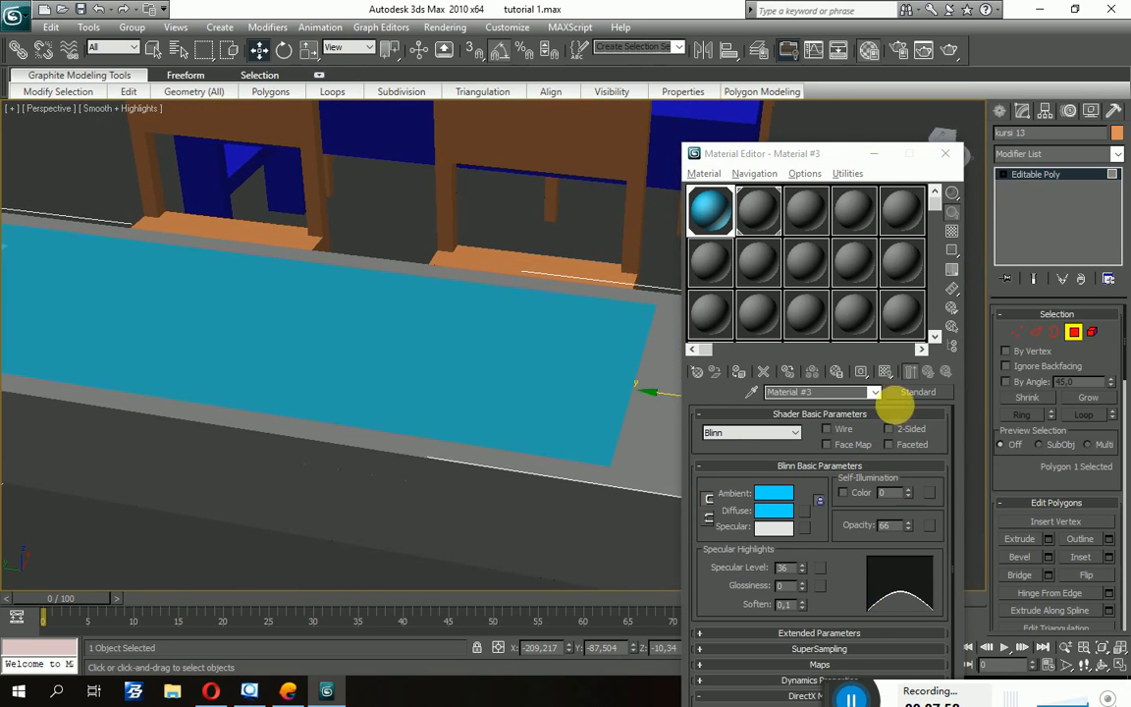
# Set Material #3 to opacity 40, specular level 44, glossiness 8 and soften 0,12.
pyautogui.click(909, 530)
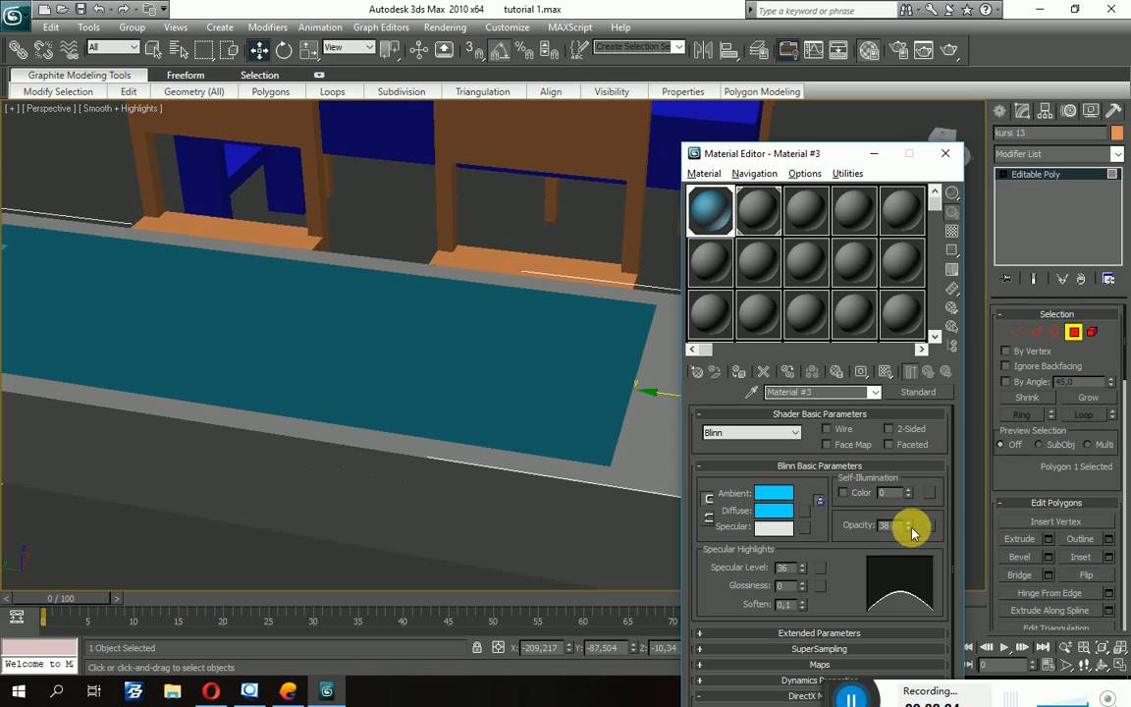
pyautogui.click(910, 523)
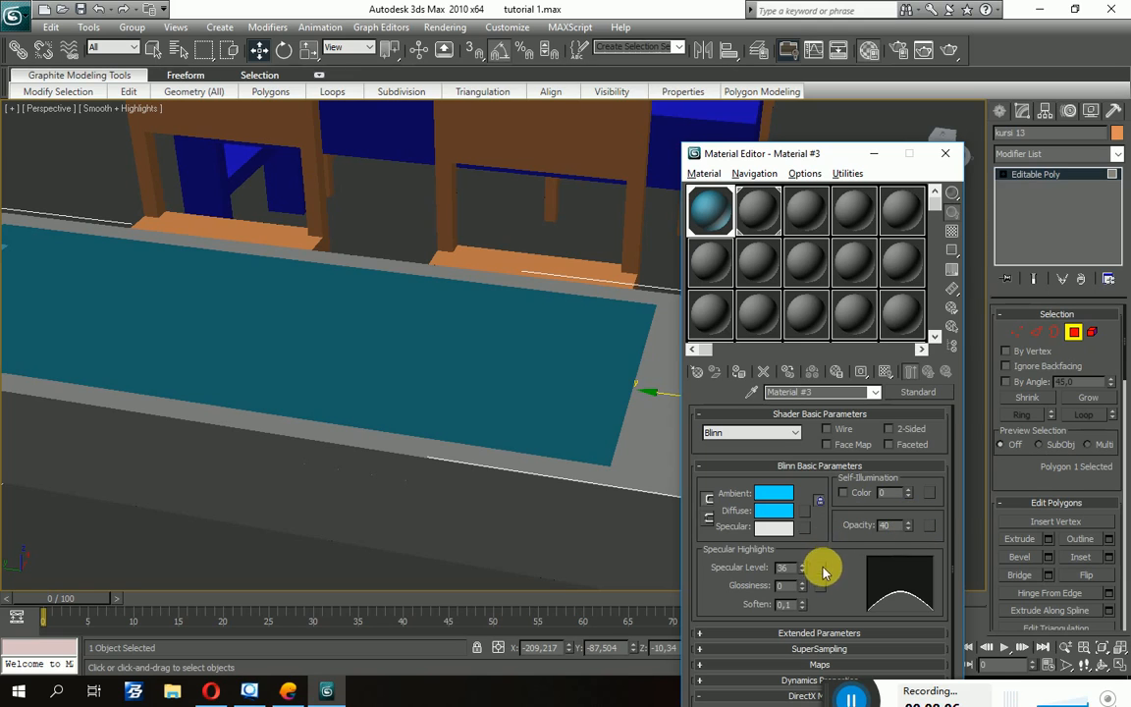
pyautogui.moveTo(805, 583); pyautogui.dragTo(805, 586)
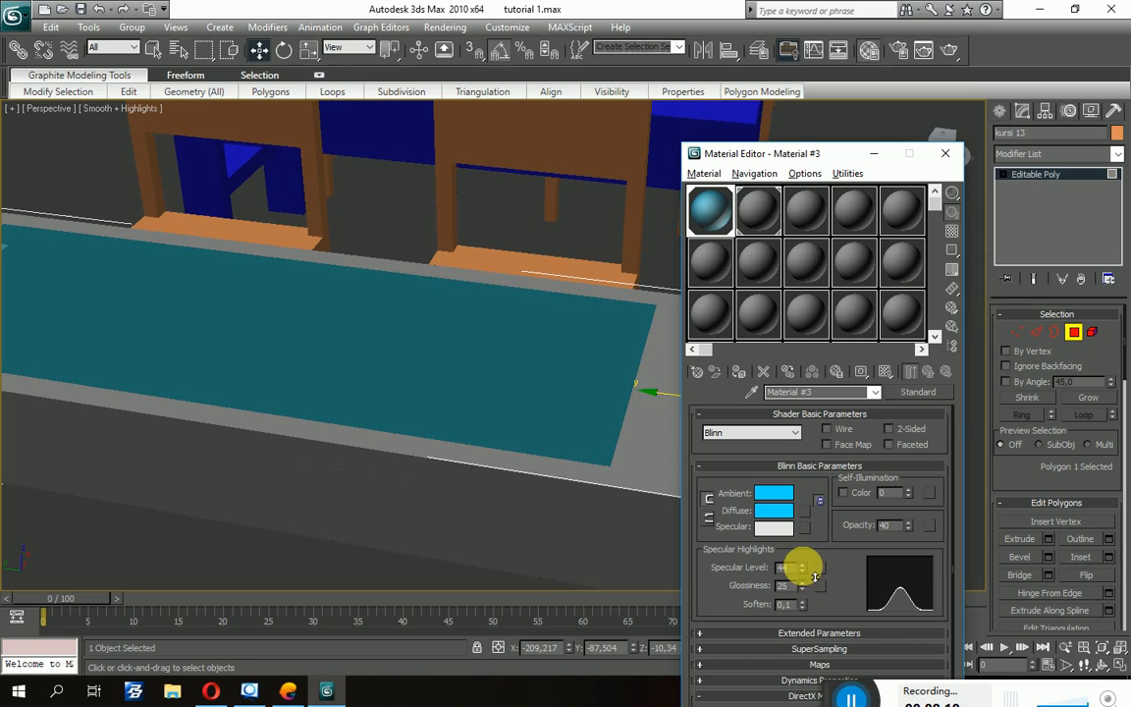
pyautogui.moveTo(805, 568); pyautogui.dragTo(803, 565)
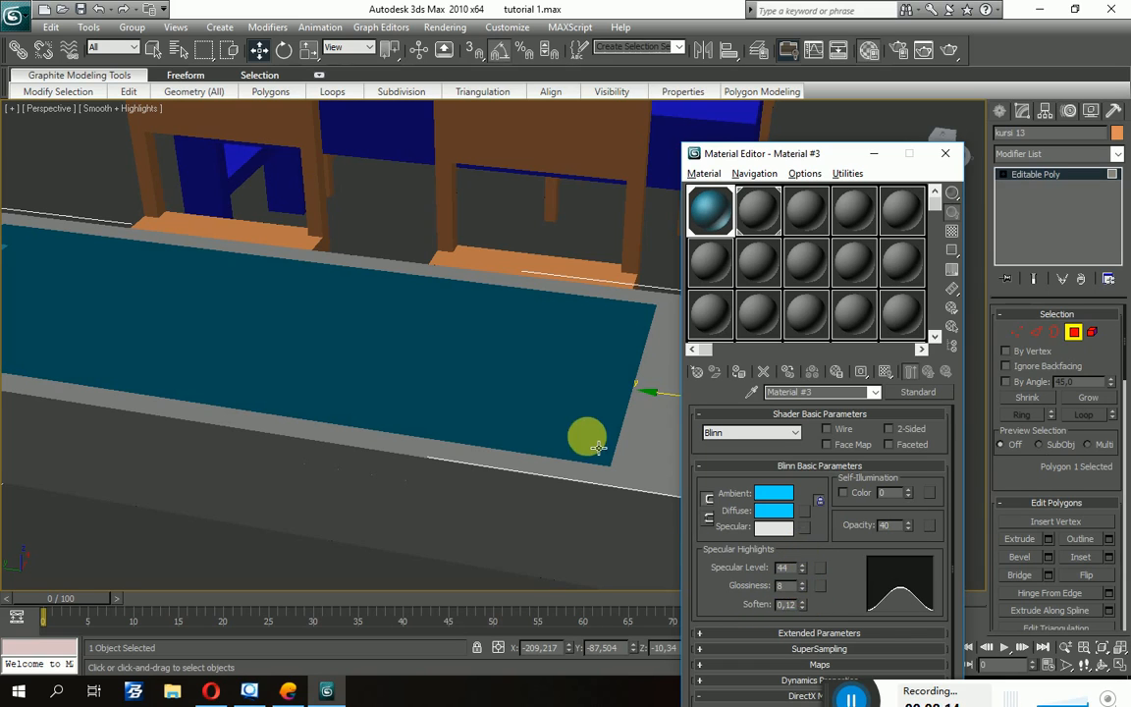
# Render the Perspective view of the desk to check the transparent tabletop, and close the rendered image.
pyautogui.keyDown('alt'); pyautogui.moveTo(589, 437); pyautogui.dragTo(543, 442, button='middle'); pyautogui.keyUp('alt')
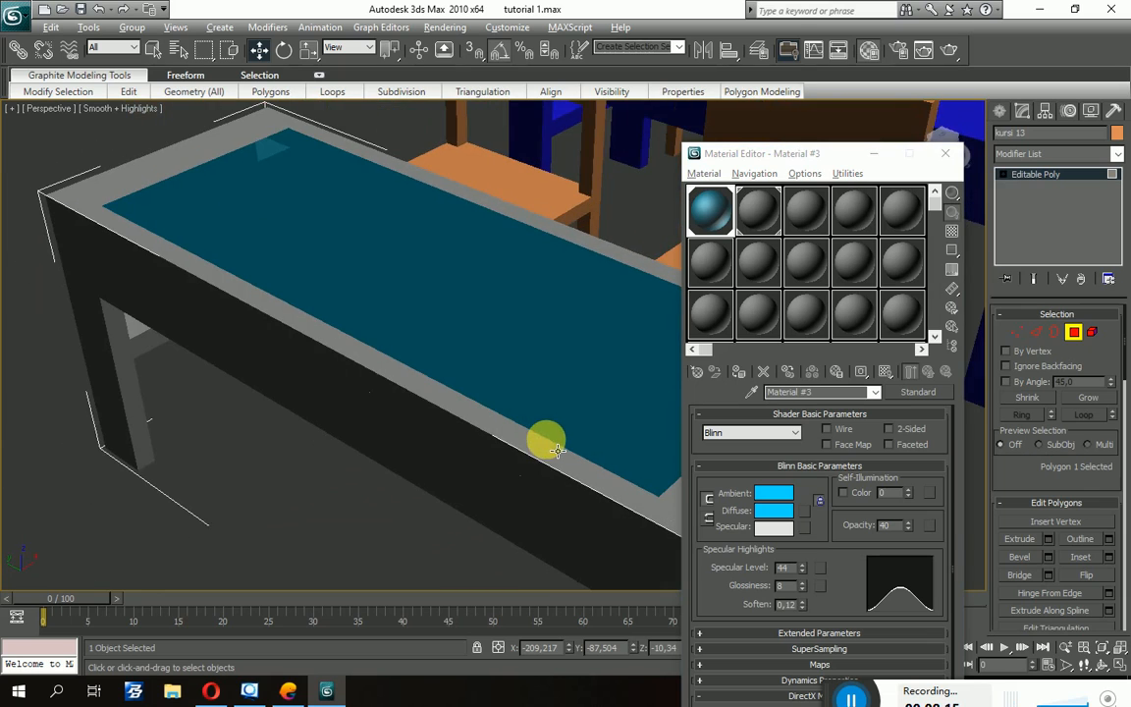
pyautogui.click(947, 49)
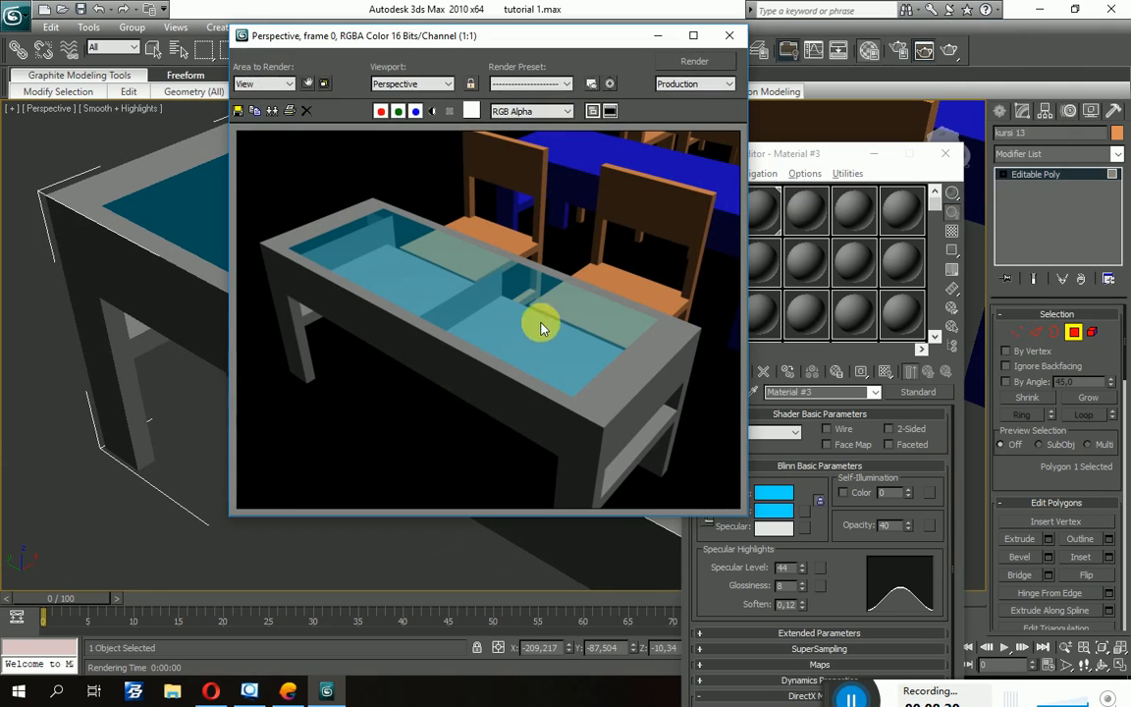
pyautogui.click(729, 37)
# Close the Material Editor and render the desk from a new angle toward its near end, closing the rendered image after viewing.
pyautogui.scroll(-1, 491, 337)
pyautogui.keyDown('alt'); pyautogui.moveTo(503, 397); pyautogui.dragTo(374, 373, button='middle'); pyautogui.keyUp('alt')
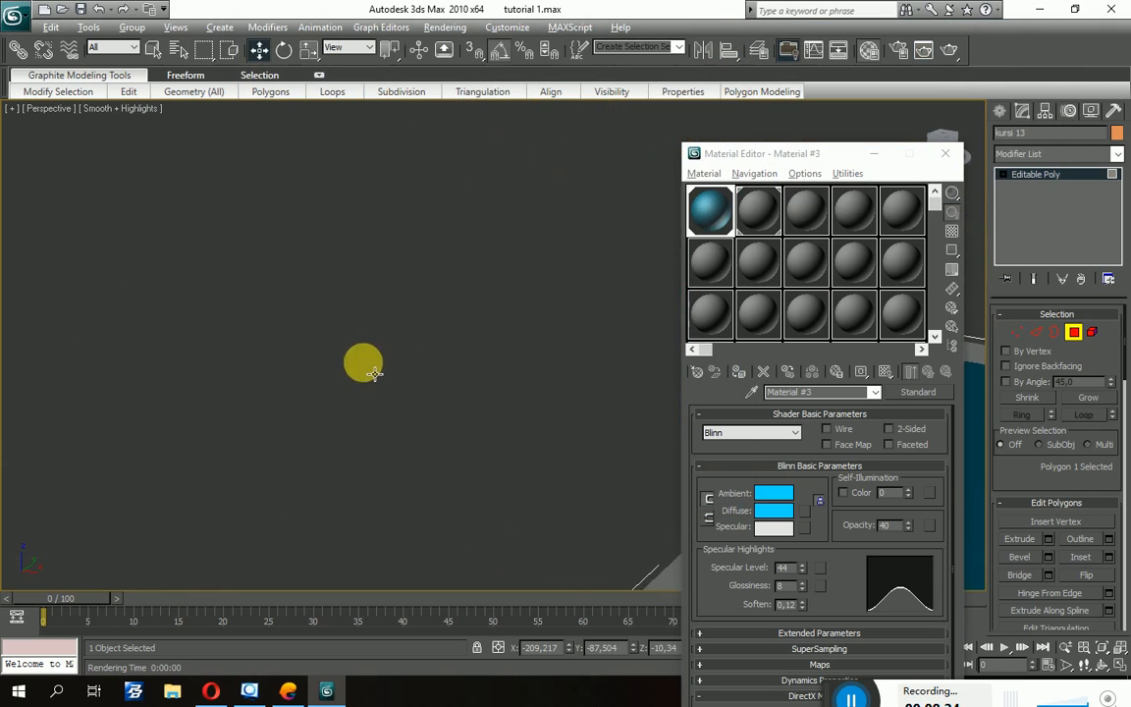
pyautogui.moveTo(570, 506); pyautogui.dragTo(266, 238, button='middle')
pyautogui.scroll(-4, 407, 342)
pyautogui.keyDown('alt'); pyautogui.moveTo(521, 401); pyautogui.dragTo(283, 417, button='middle'); pyautogui.keyUp('alt')
pyautogui.scroll(4, 483, 401)
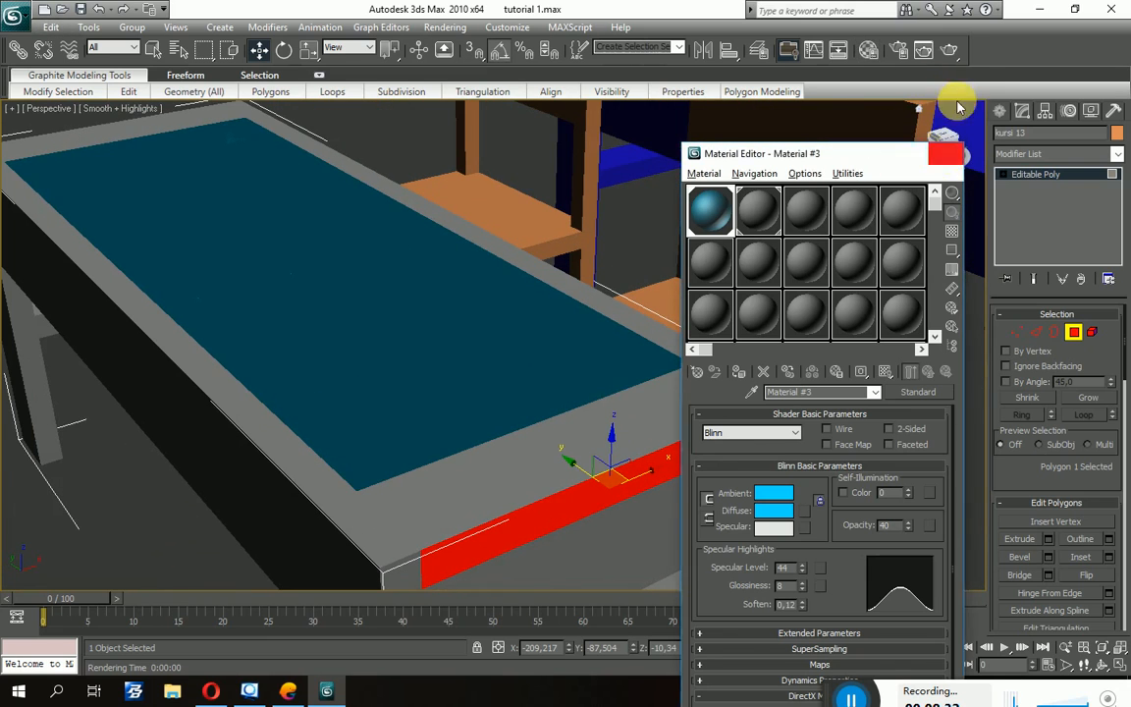
pyautogui.click(945, 154)
pyautogui.click(950, 50)
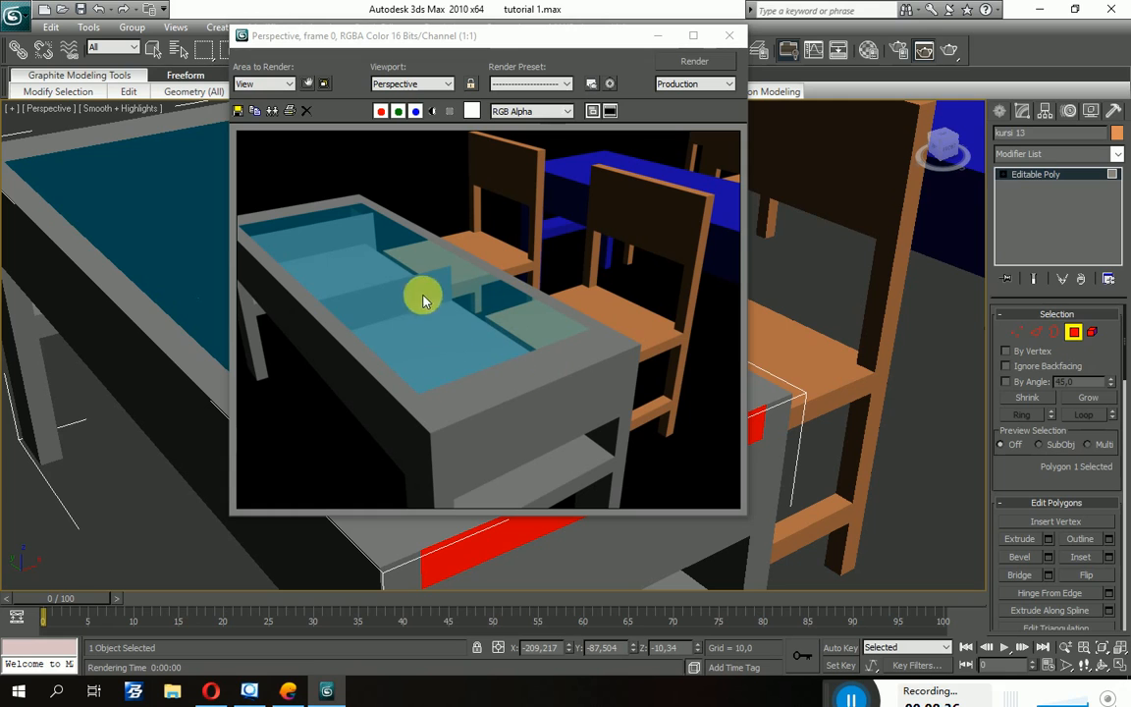
pyautogui.click(729, 36)
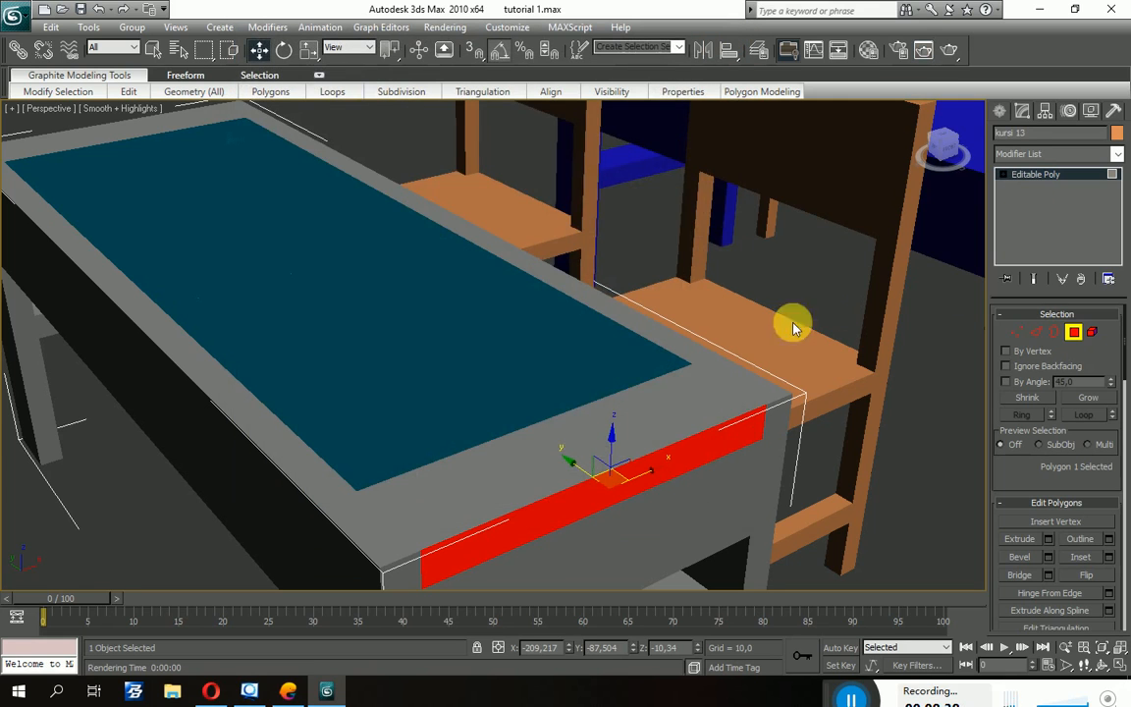
# Leave Polygon sub-object level on kursi 13 and select the neighboring blue desk, kursi 12, as a whole object.
pyautogui.scroll(-6, 730, 378)
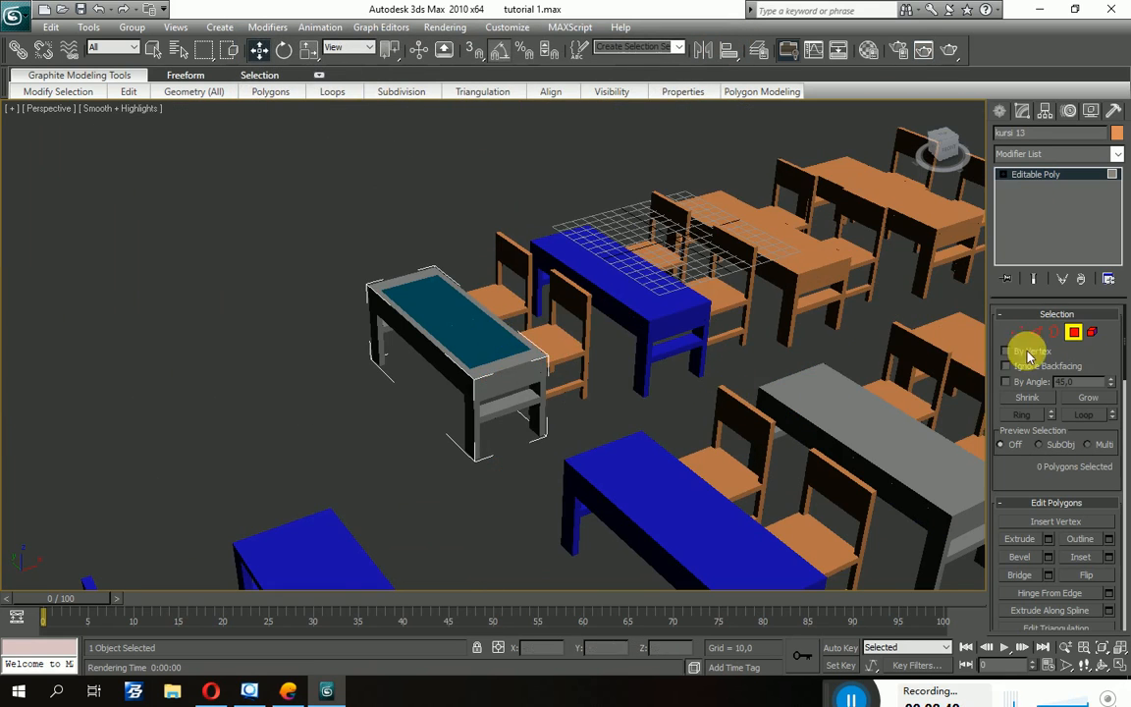
pyautogui.click(1075, 332)
pyautogui.moveTo(740, 416); pyautogui.dragTo(661, 346, button='middle')
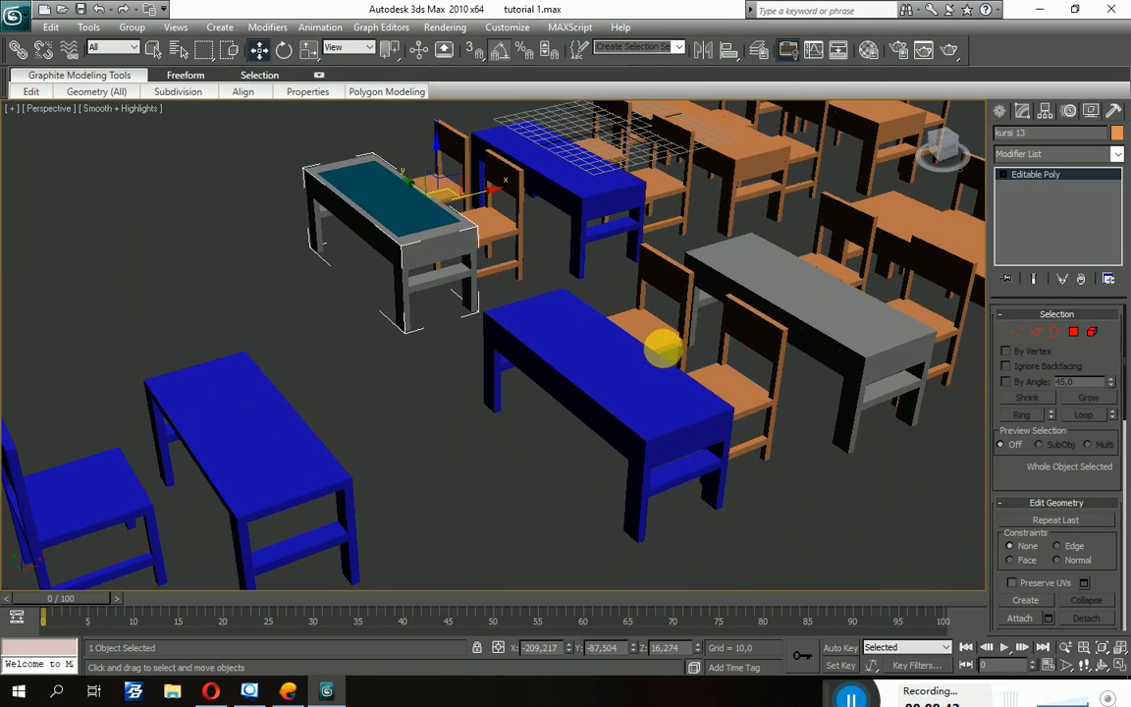
pyautogui.click(656, 391)
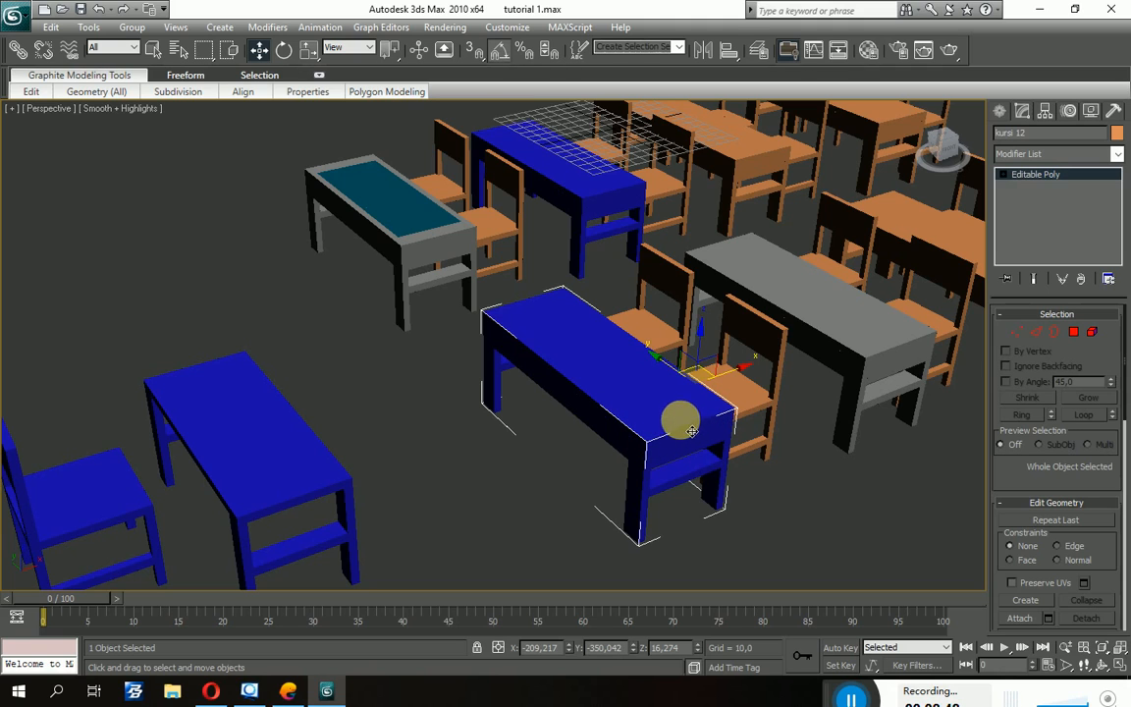
pyautogui.scroll(5, 702, 429)
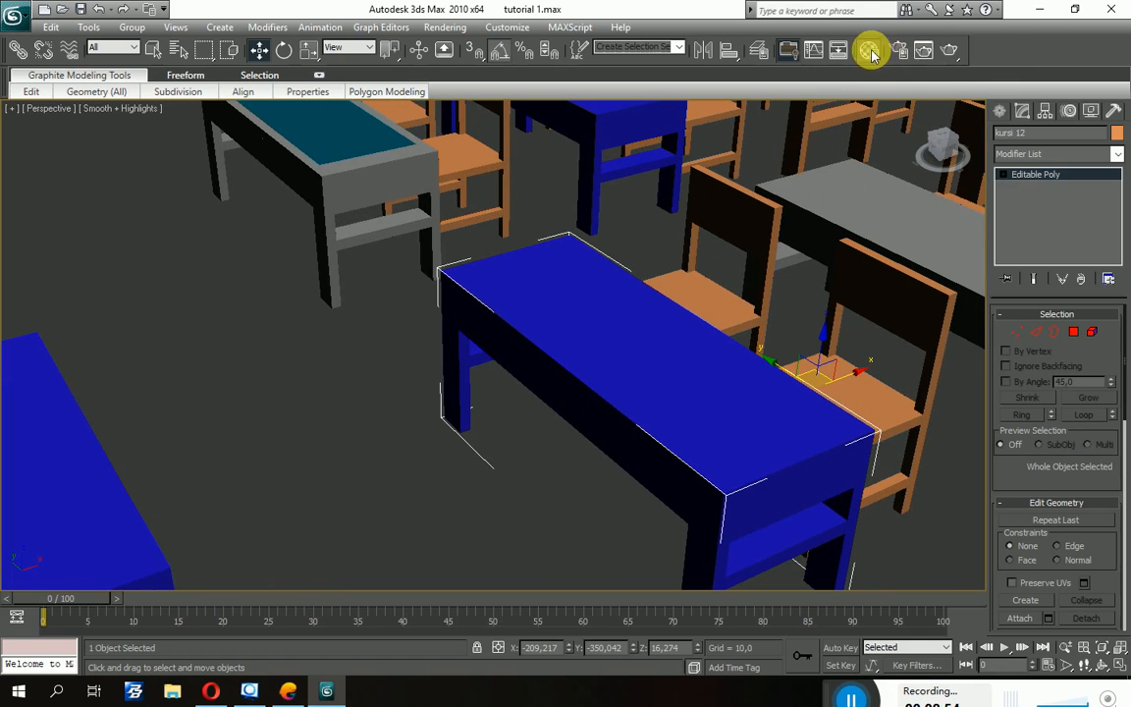
# Open the Material Editor and activate the 02 - Default sample slot, closing the magnified Material #3 preview.
pyautogui.click(869, 49)
pyautogui.doubleClick(711, 211)
pyautogui.click(757, 212)
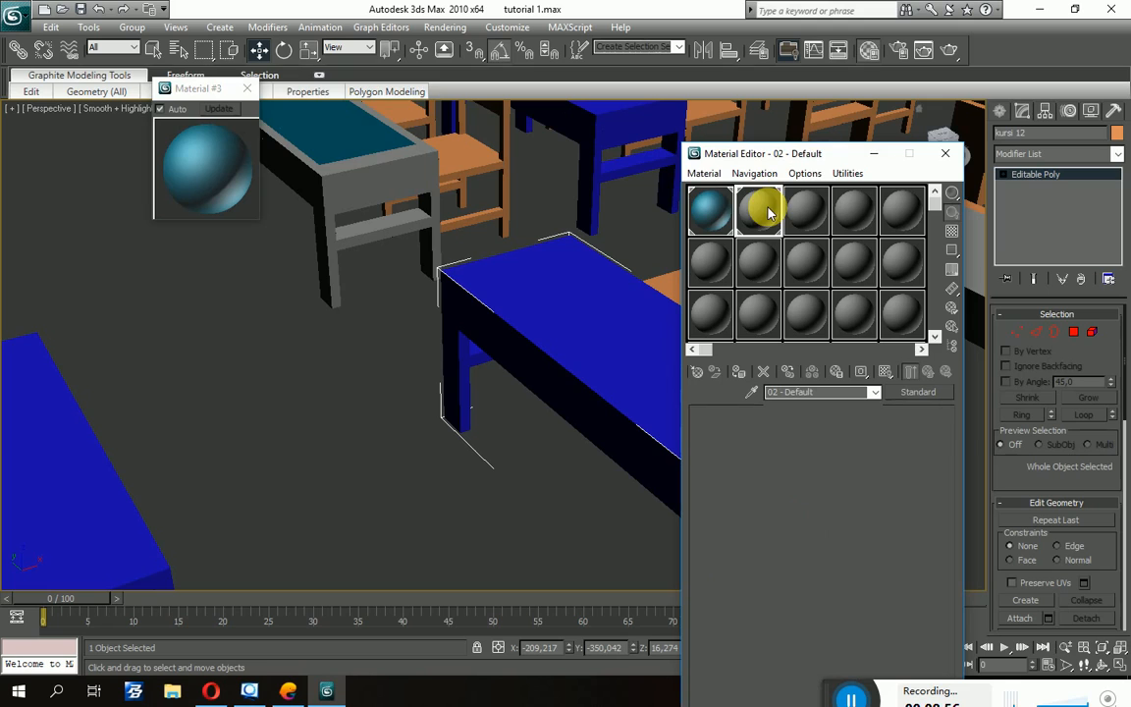
pyautogui.click(246, 89)
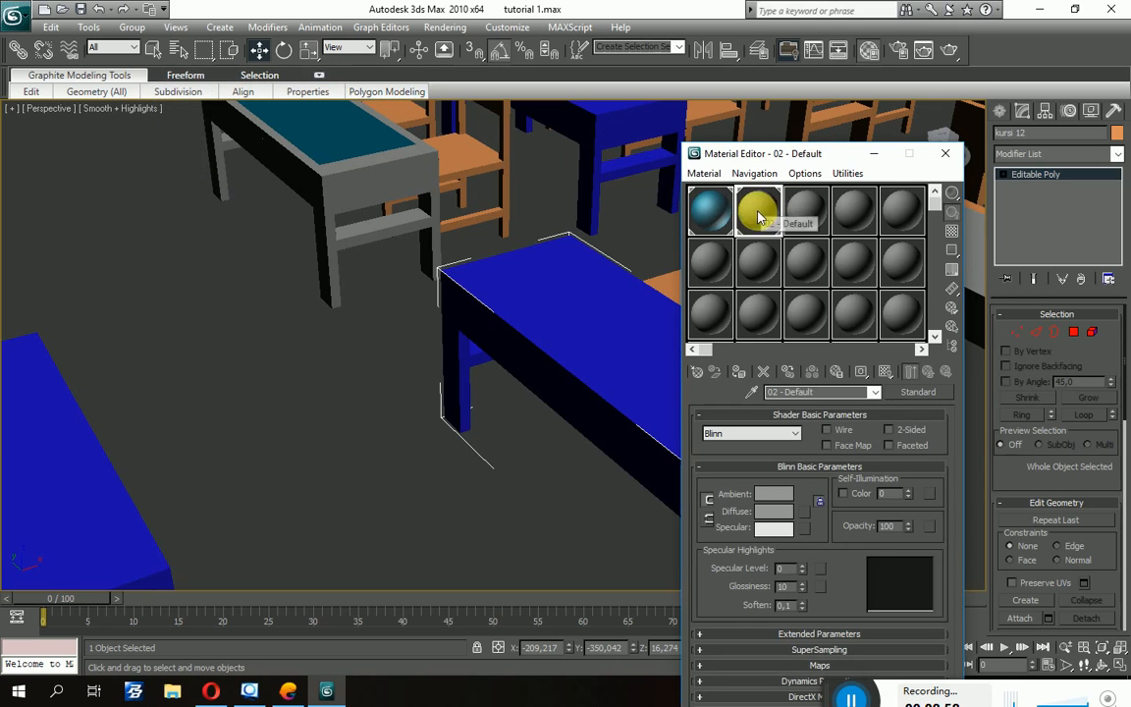
# Start adding a Bitmap map to the Diffuse color of 02 - Default and browse to Local Disk (C:) for the image.
pyautogui.click(806, 514)
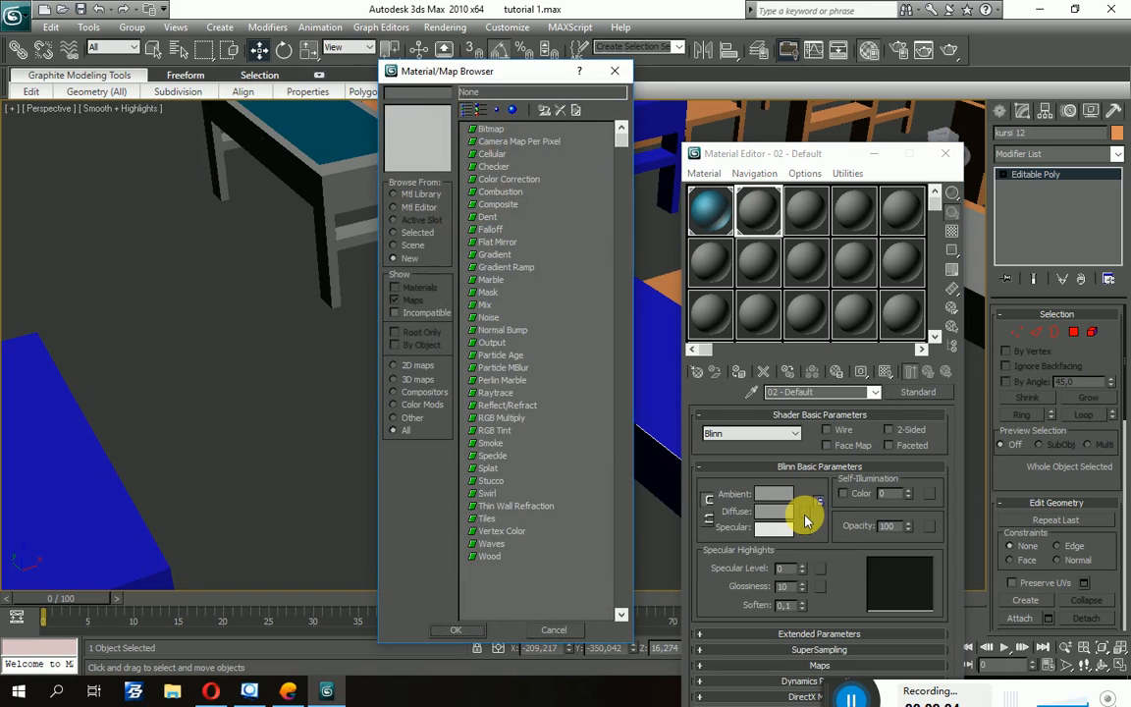
pyautogui.doubleClick(494, 130)
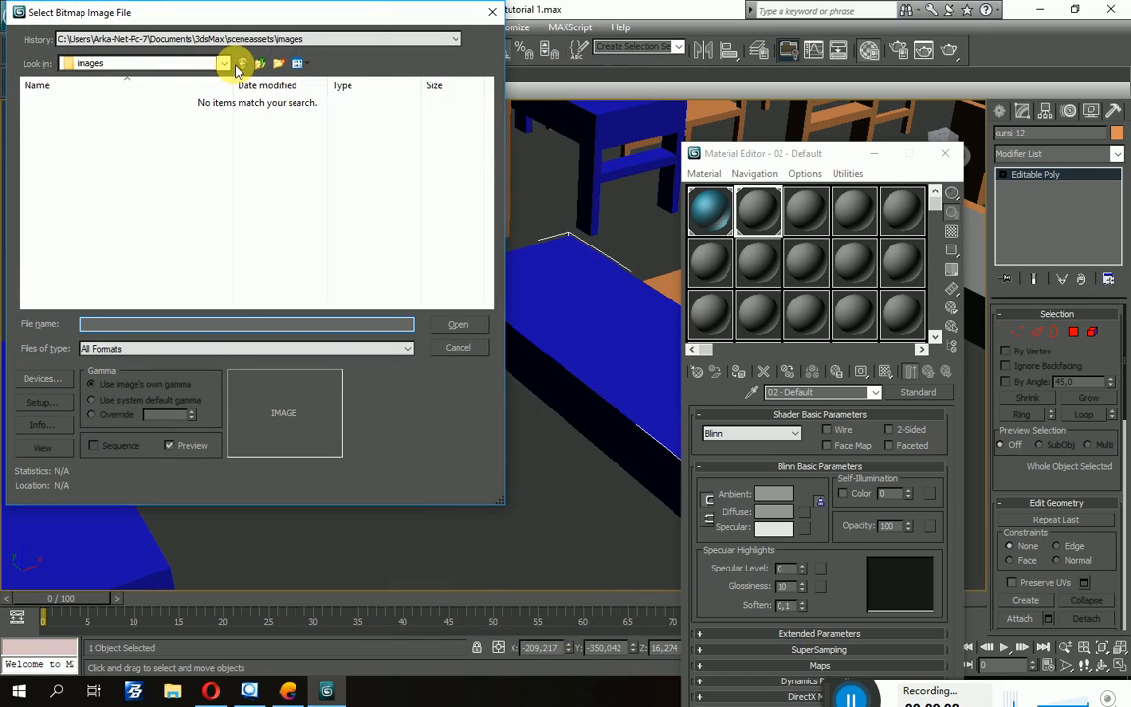
pyautogui.click(225, 63)
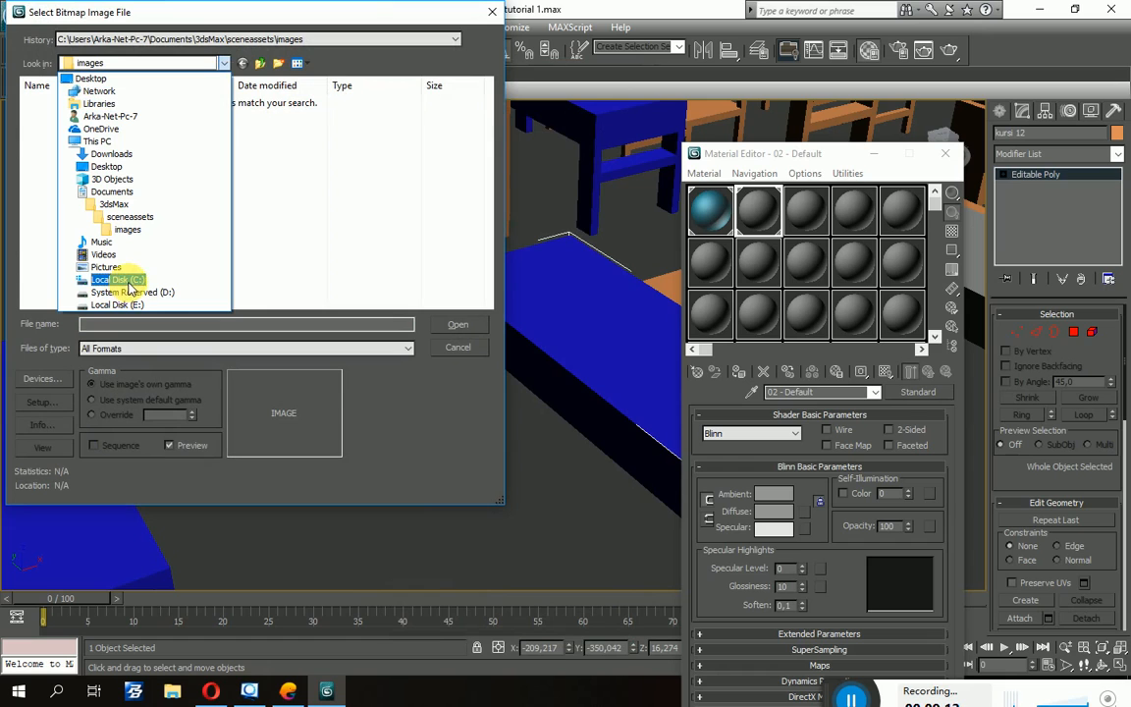
pyautogui.click(135, 281)
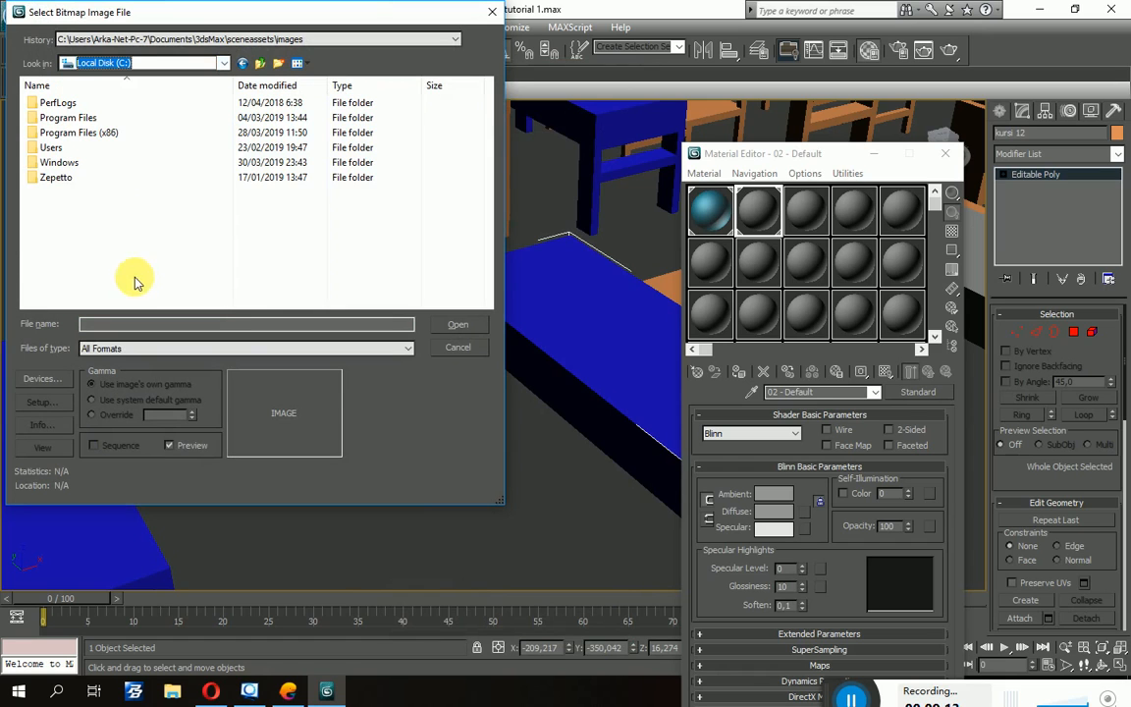
# Look through Program Files\Autodesk\3ds Max 2010 for the texture maps folder, returning to the root of drive C.
pyautogui.doubleClick(85, 117)
pyautogui.doubleClick(86, 117)
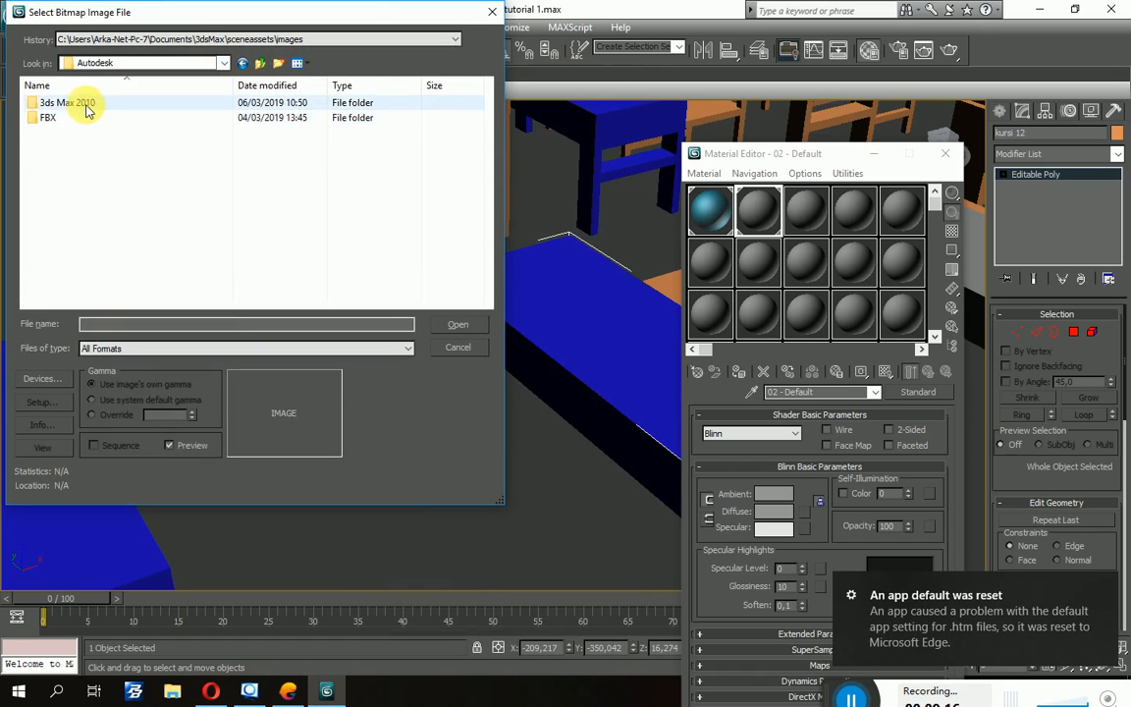
pyautogui.doubleClick(84, 104)
pyautogui.scroll(-6, 84, 246)
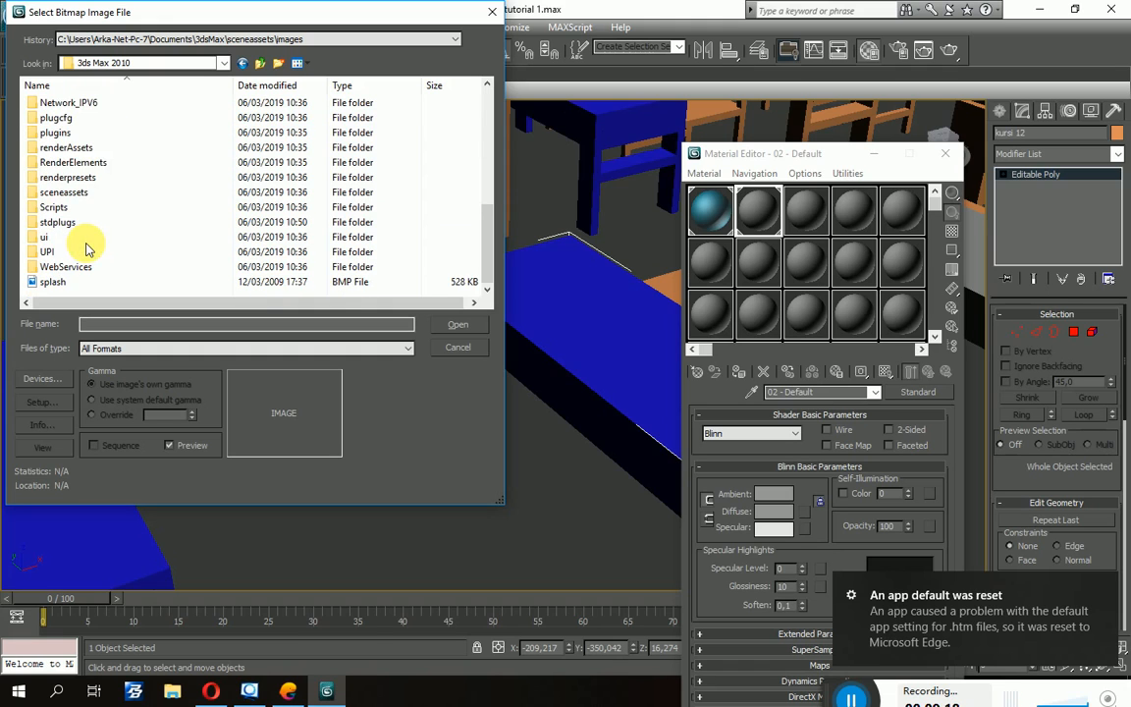
pyautogui.scroll(6, 86, 249)
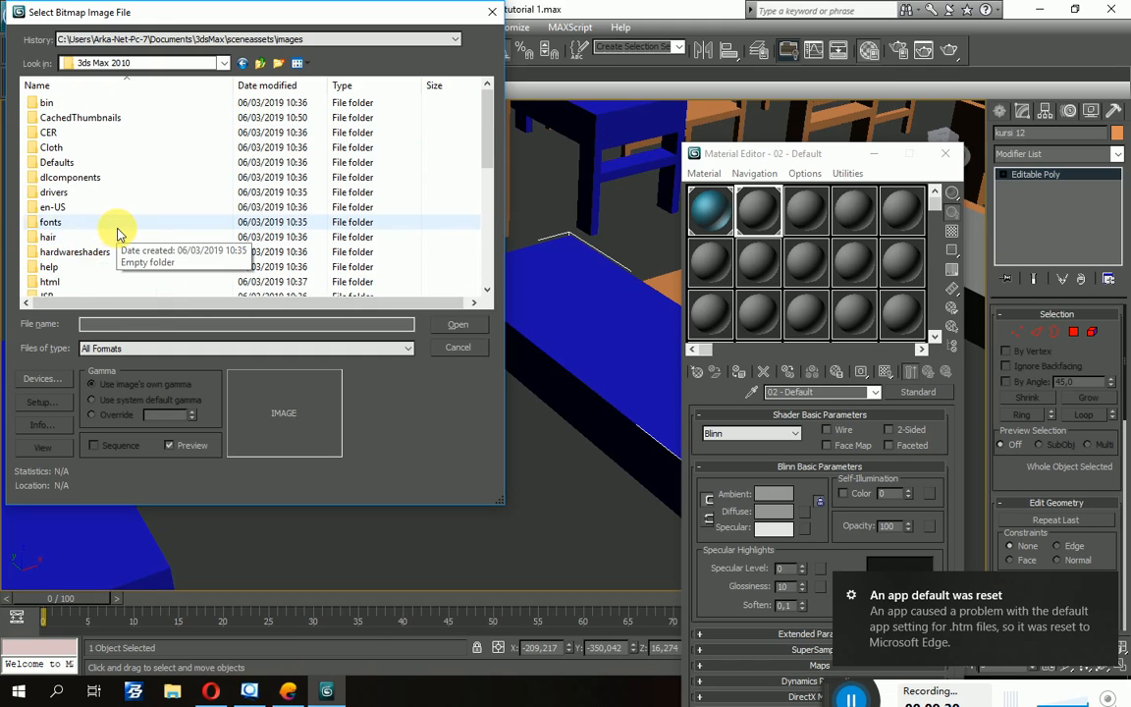
pyautogui.scroll(-6, 108, 230)
pyautogui.click(260, 65)
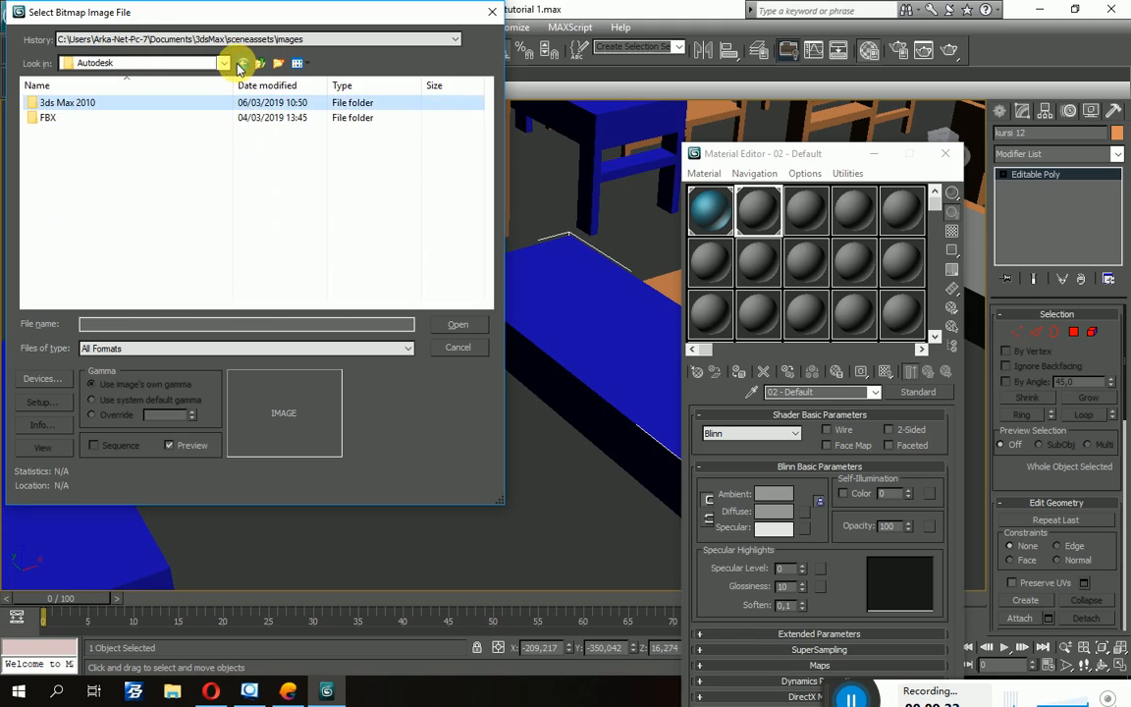
pyautogui.click(240, 67)
pyautogui.click(240, 68)
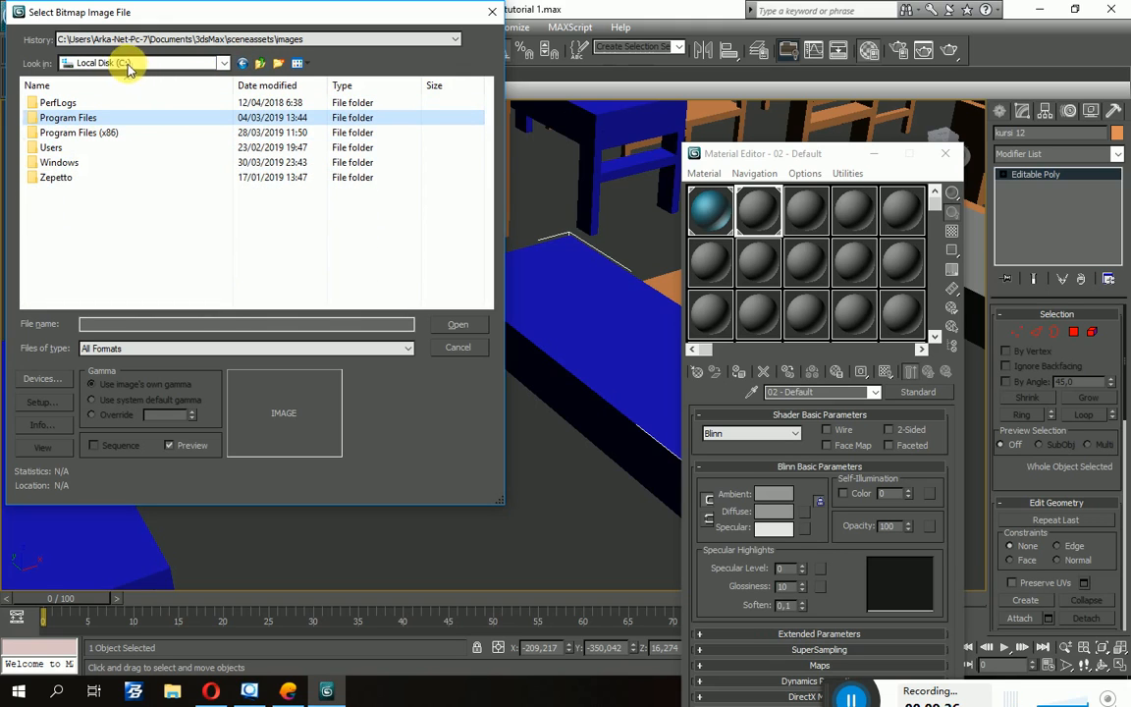
# Check Program Files (x86)\Autodesk\3ds Max 2010 for a texture maps folder and go back to drive C.
pyautogui.click(97, 138)
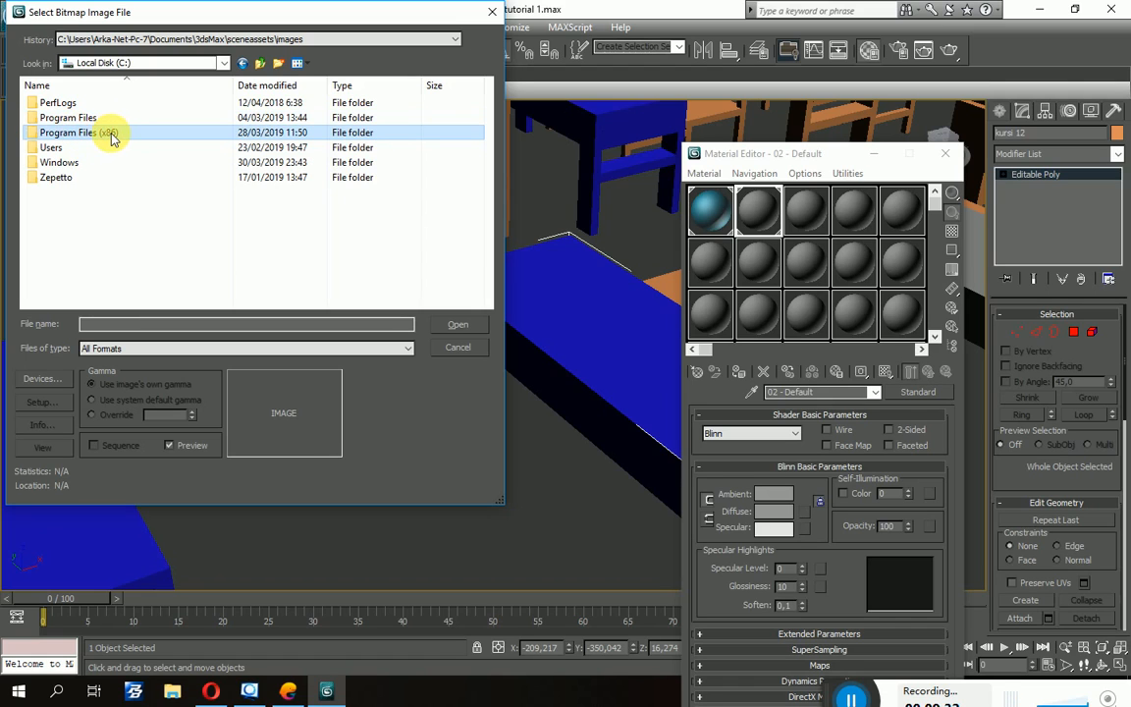
pyautogui.doubleClick(144, 144)
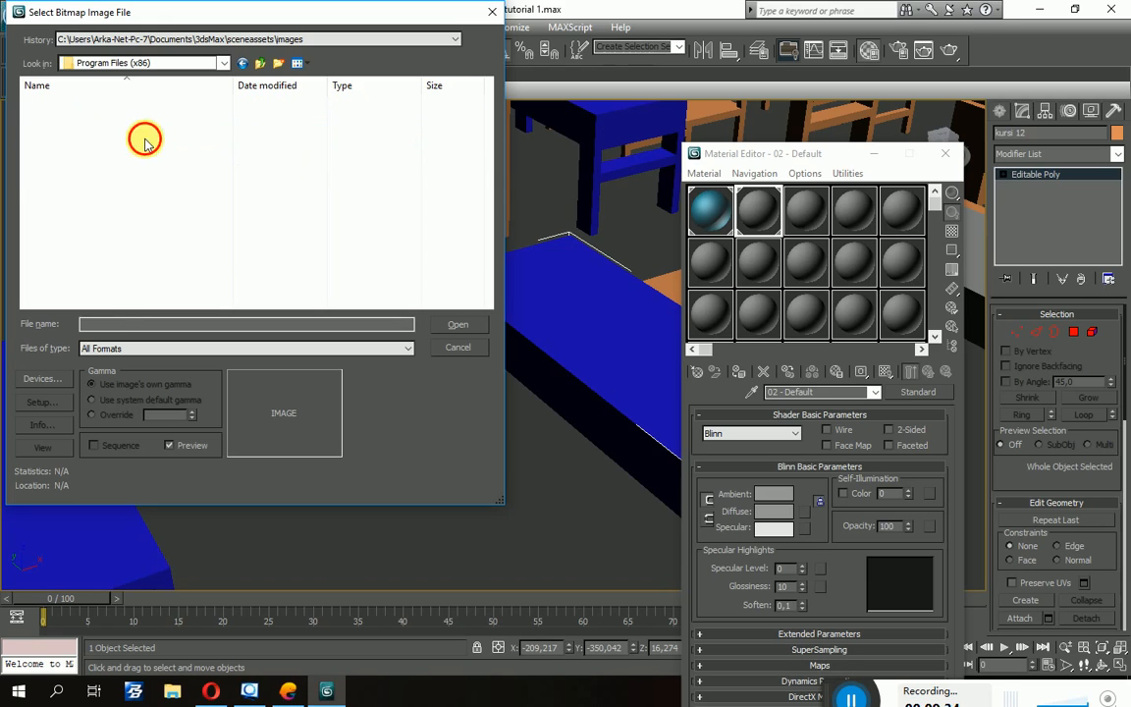
pyautogui.scroll(-5, 126, 251)
pyautogui.scroll(4, 125, 251)
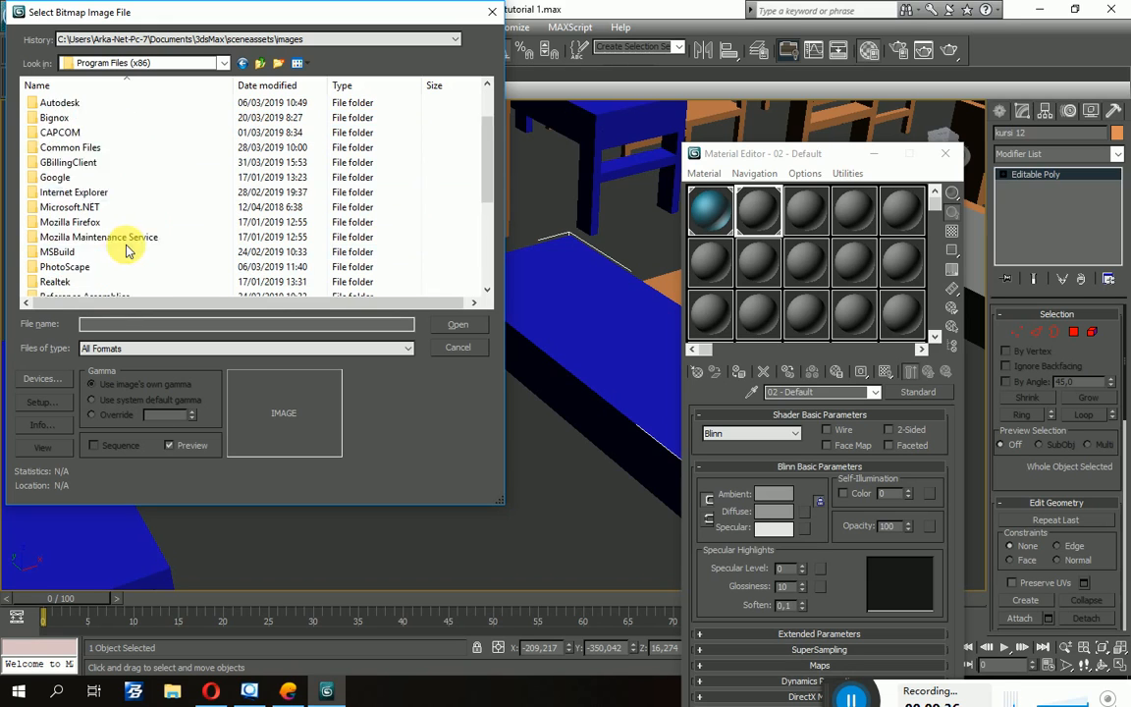
pyautogui.doubleClick(96, 167)
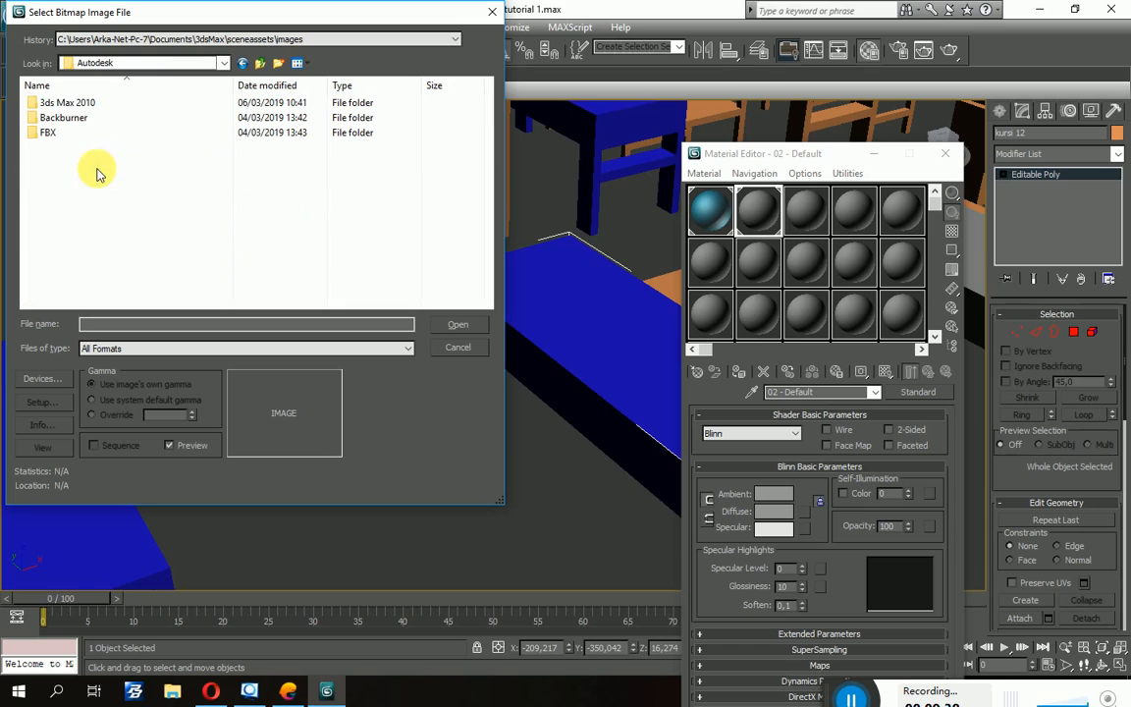
pyautogui.click(75, 106)
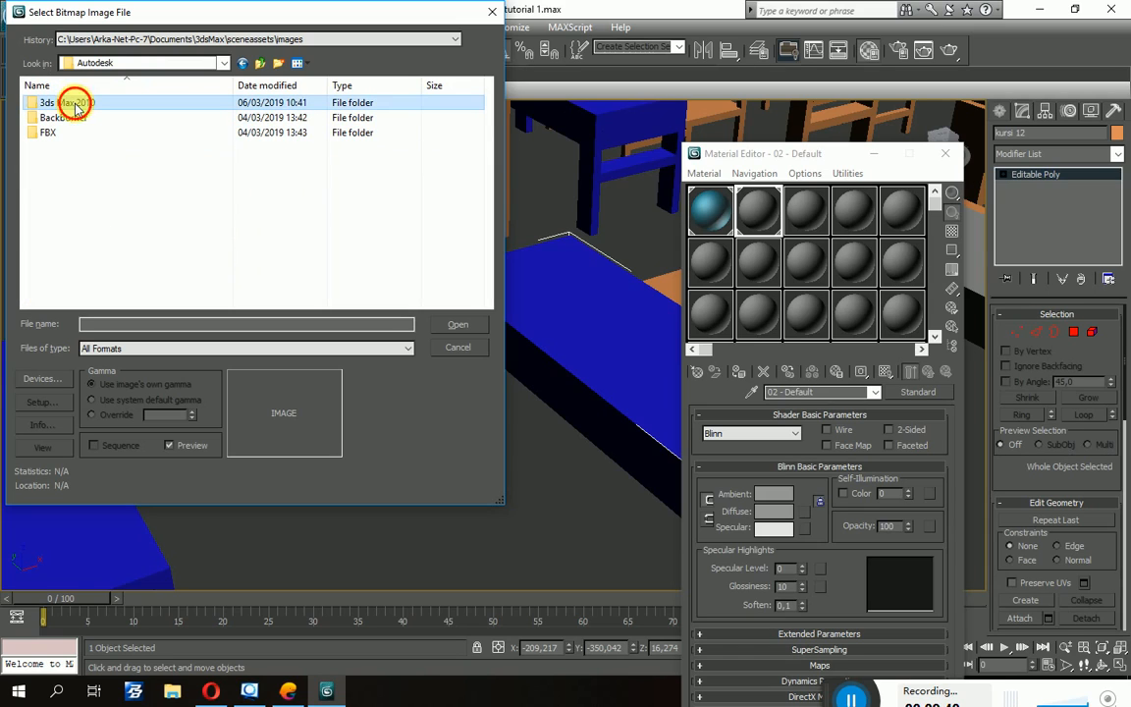
pyautogui.doubleClick(75, 106)
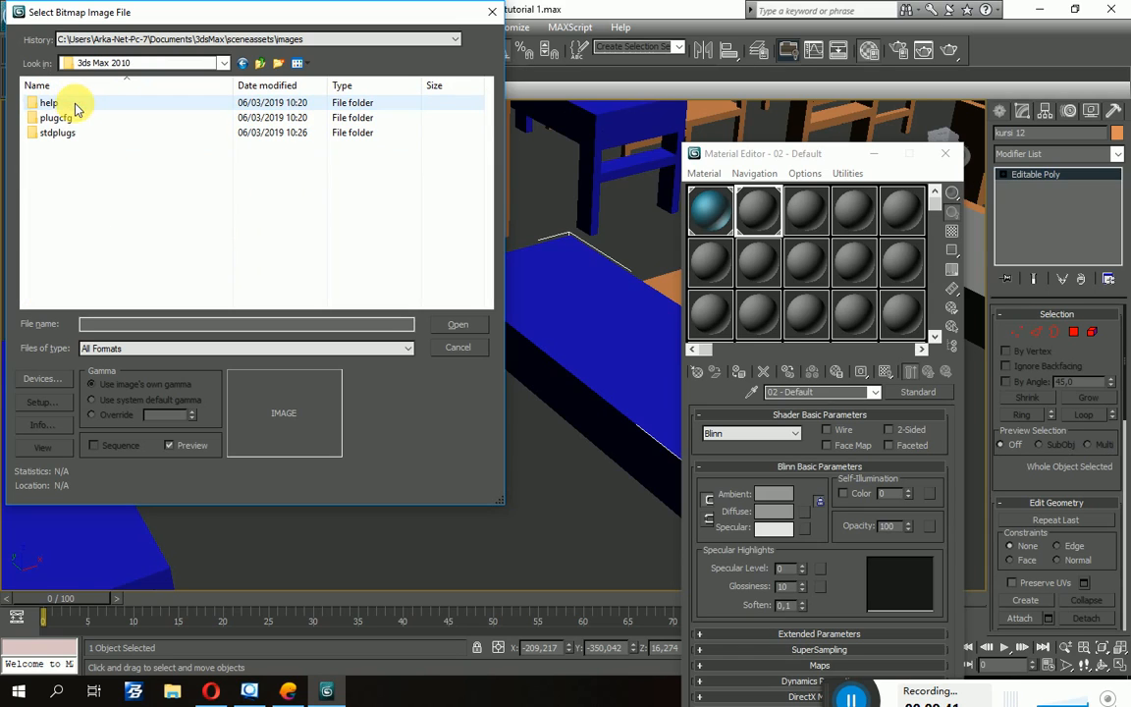
pyautogui.click(244, 64)
pyautogui.click(248, 64)
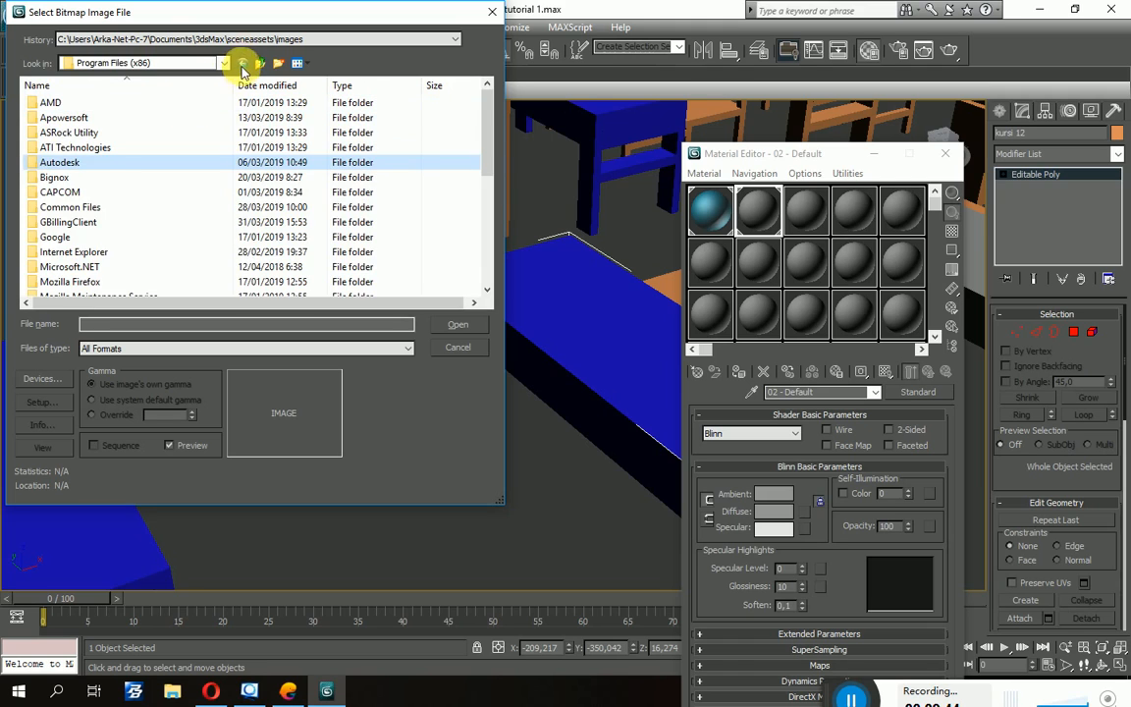
pyautogui.click(250, 64)
# Open the maps folder inside Program Files\Autodesk\3ds Max 2010.
pyautogui.click(86, 118)
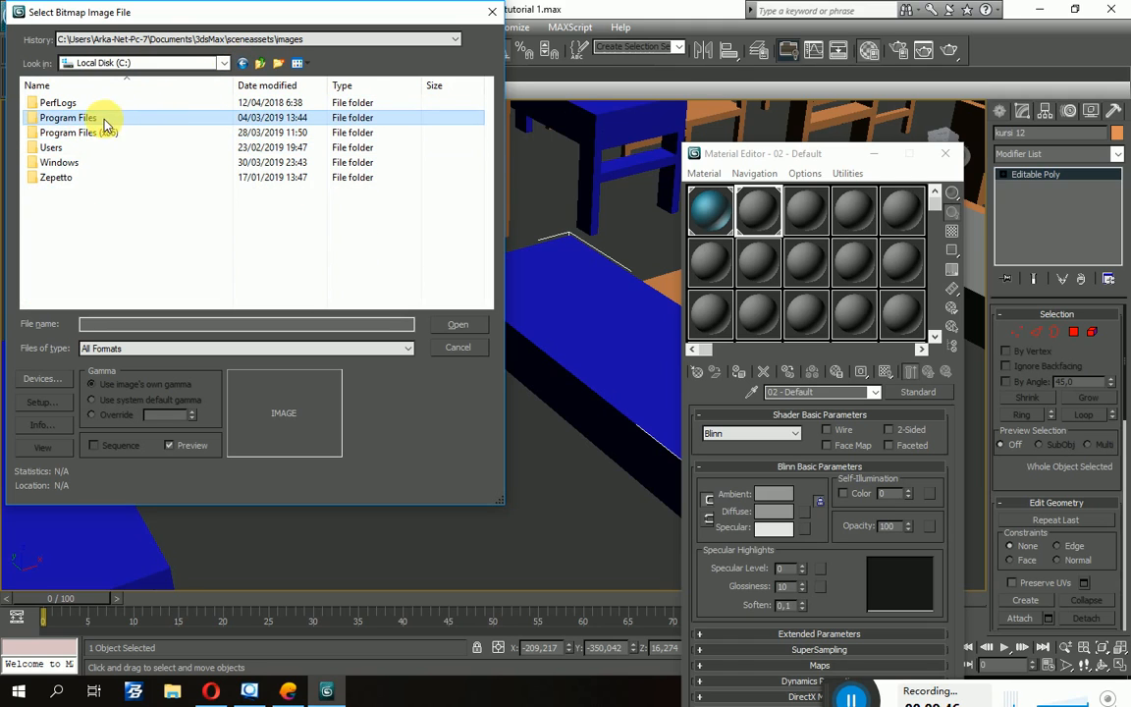
pyautogui.doubleClick(113, 122)
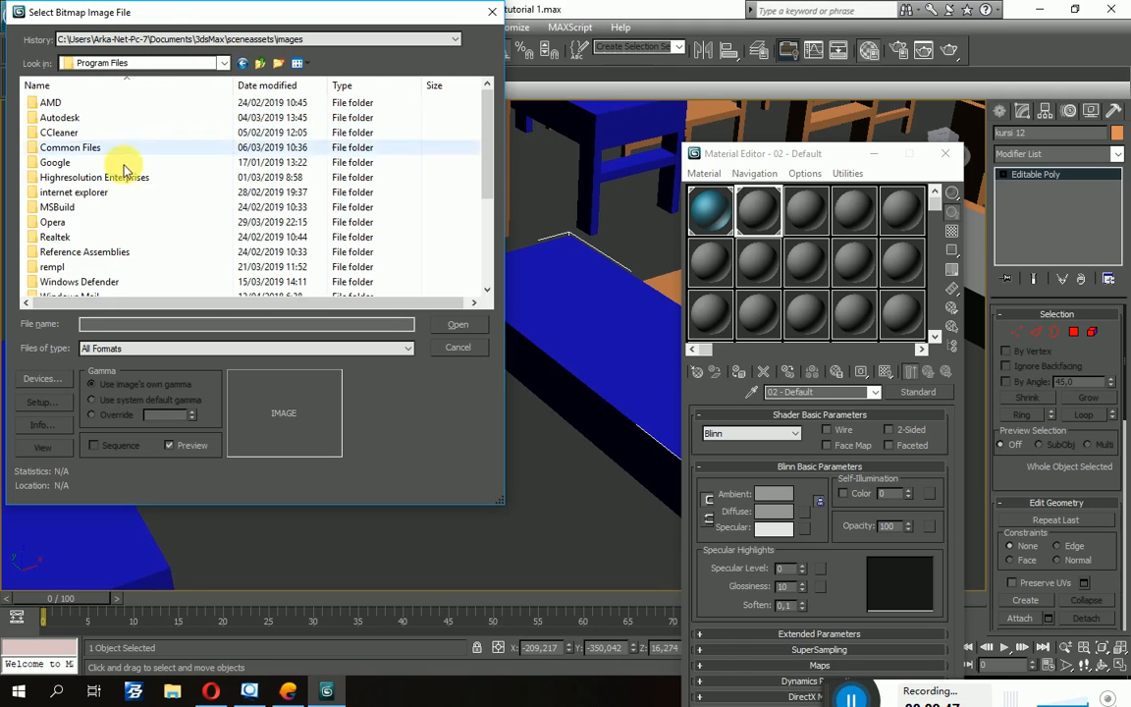
pyautogui.doubleClick(81, 118)
pyautogui.doubleClick(83, 103)
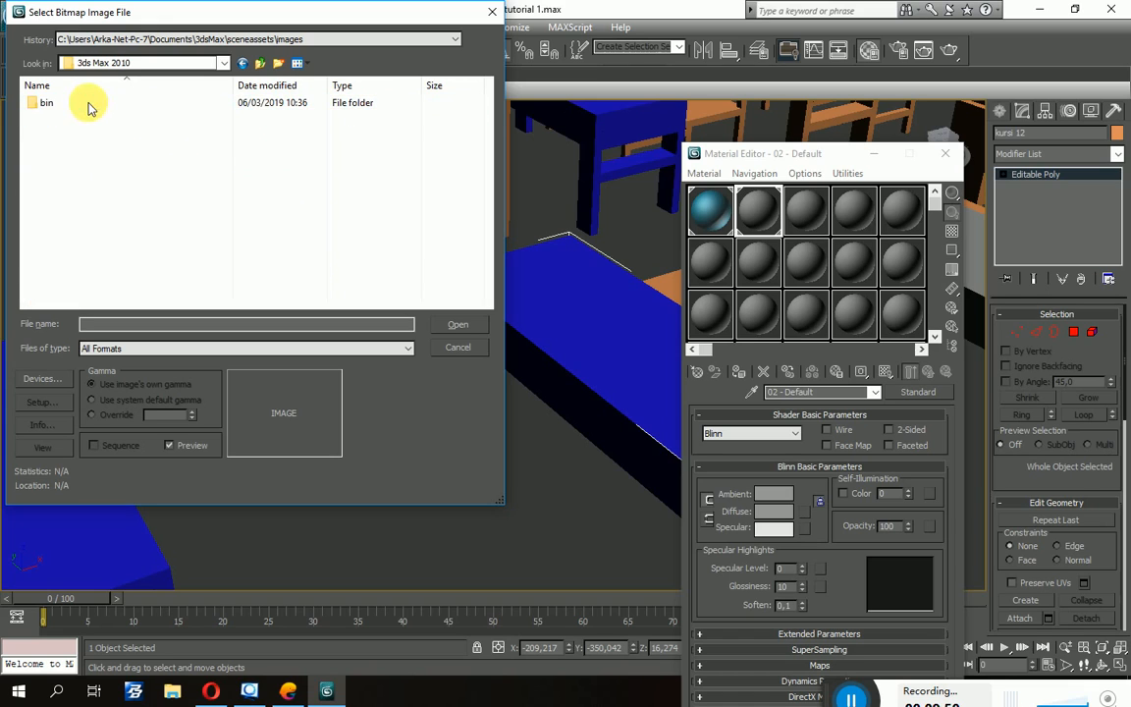
pyautogui.scroll(-4, 68, 177)
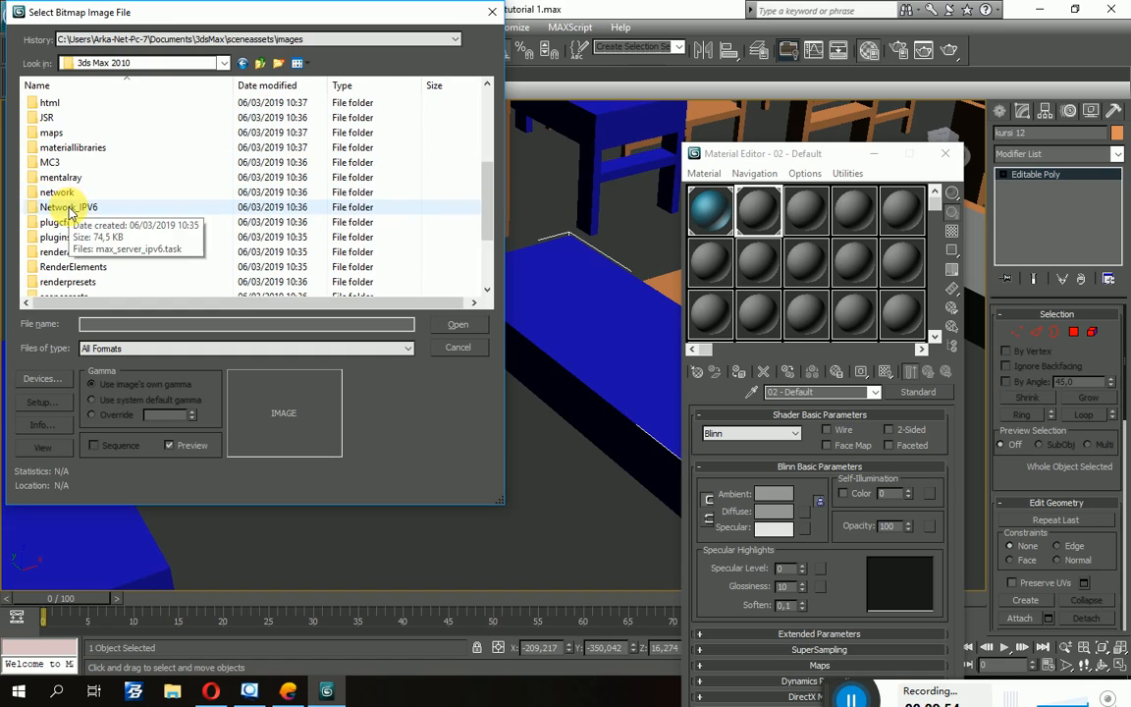
pyautogui.doubleClick(68, 134)
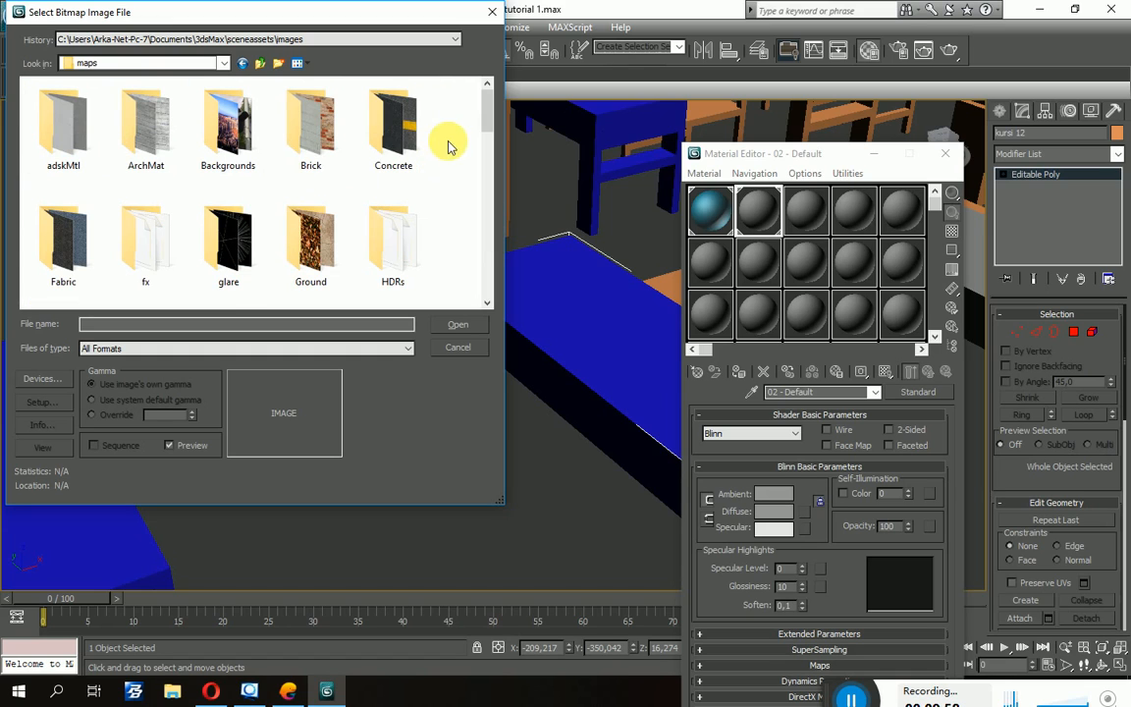
# Browse the ProMaterials and Ground texture folders, previewing tempWood_for_Elm, and return to the maps folder.
pyautogui.moveTo(487, 120)
pyautogui.mouseDown()
pyautogui.moveTo(467, 290)
pyautogui.moveTo(463, 253)
pyautogui.moveTo(493, 111)
pyautogui.mouseUp()
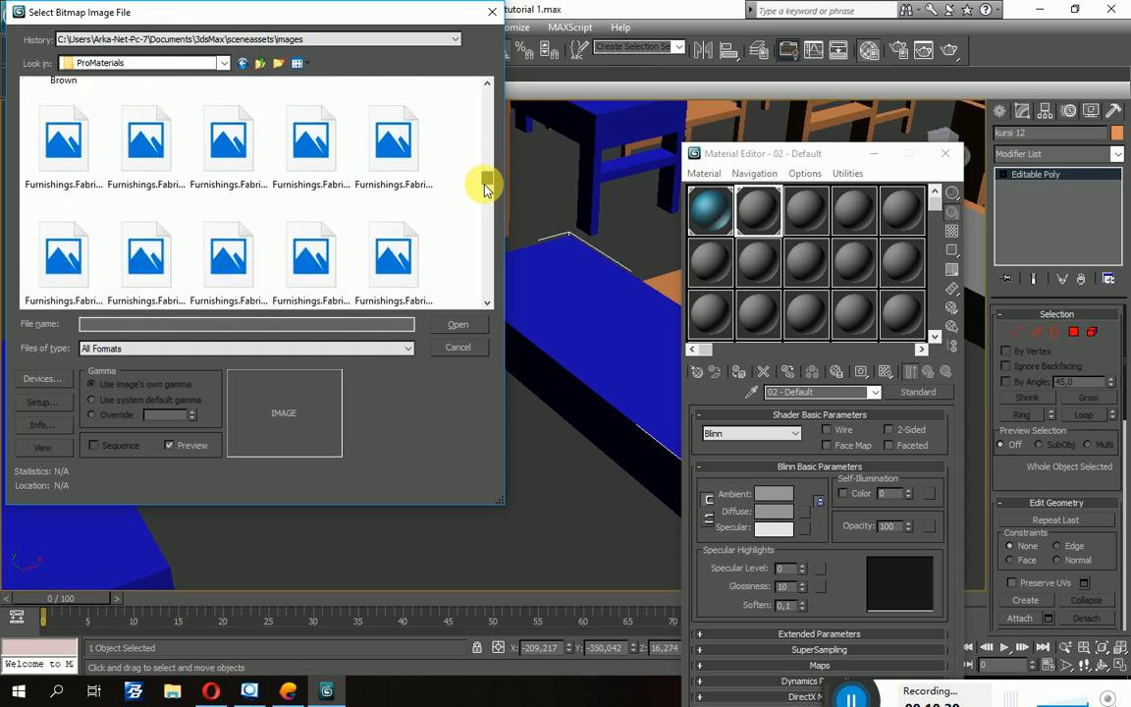
pyautogui.moveTo(485, 187); pyautogui.dragTo(488, 269)
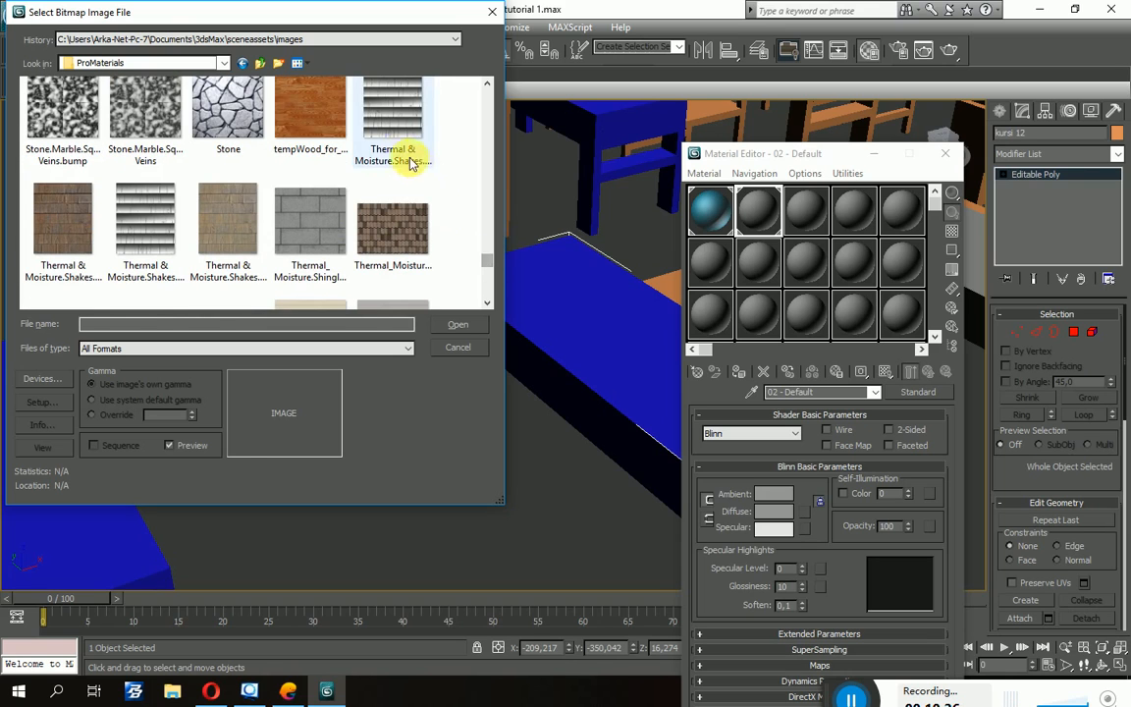
pyautogui.click(313, 114)
pyautogui.scroll(-6, 305, 172)
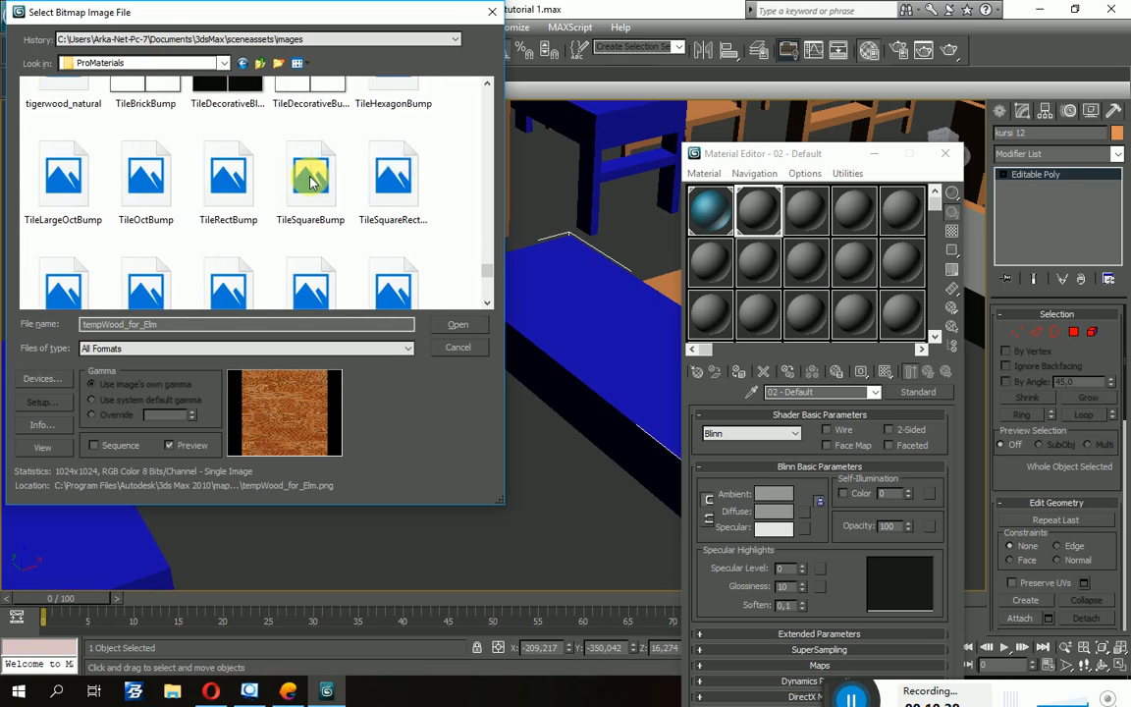
pyautogui.click(262, 63)
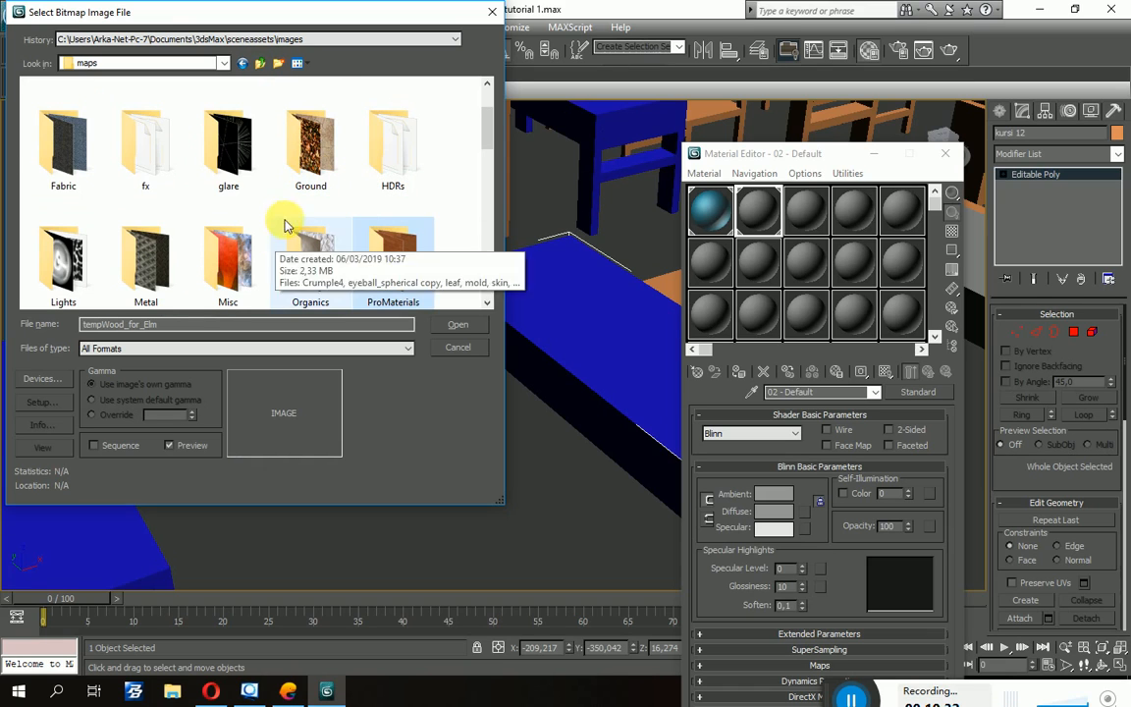
pyautogui.doubleClick(306, 140)
pyautogui.scroll(-1, 291, 186)
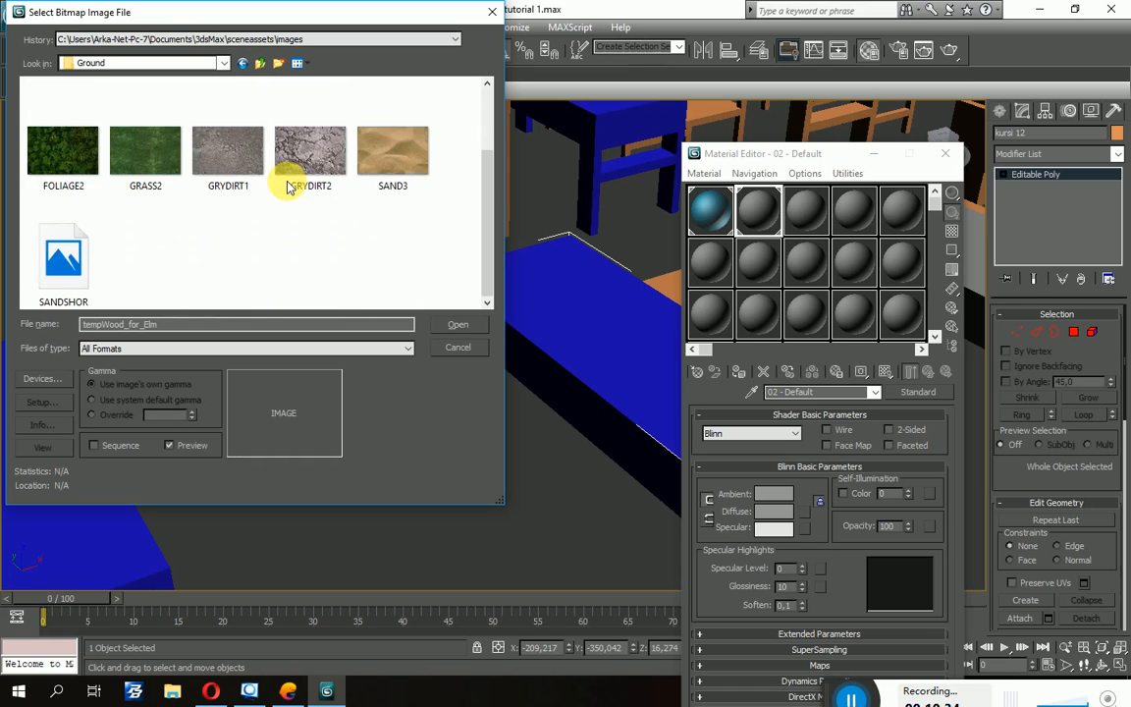
pyautogui.scroll(1, 291, 188)
pyautogui.click(261, 67)
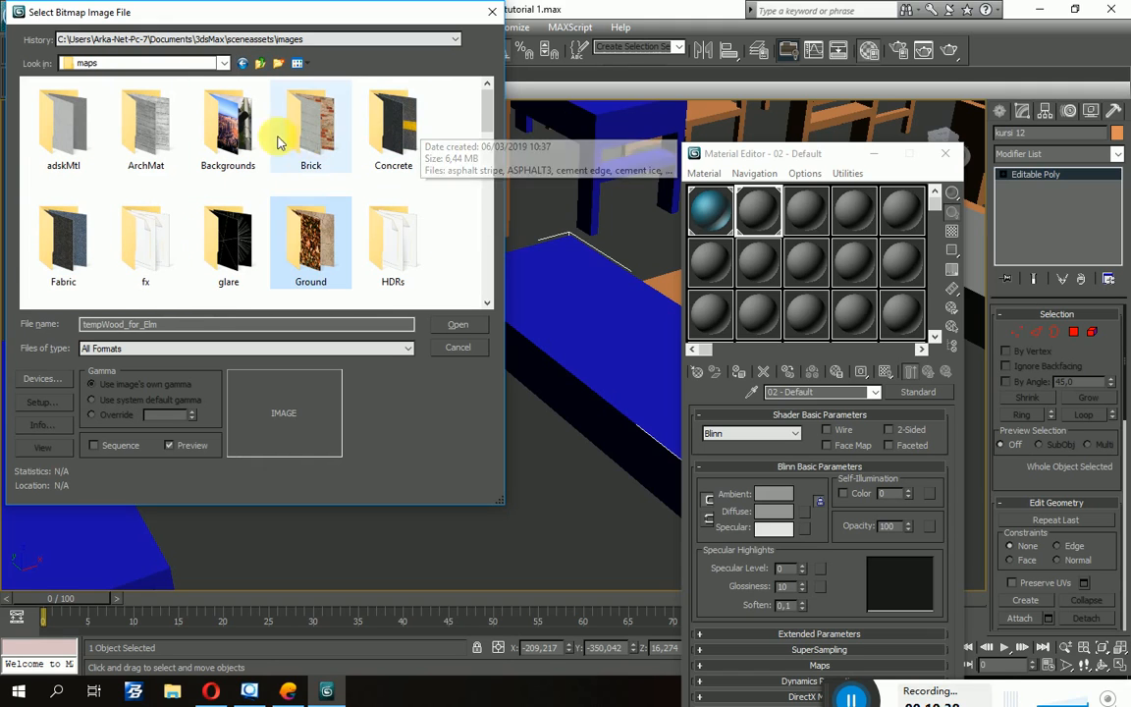
# Load the dark wood image BUBING_2 from the Wood folder as the diffuse bitmap.
pyautogui.click(408, 242)
pyautogui.scroll(-2, 406, 226)
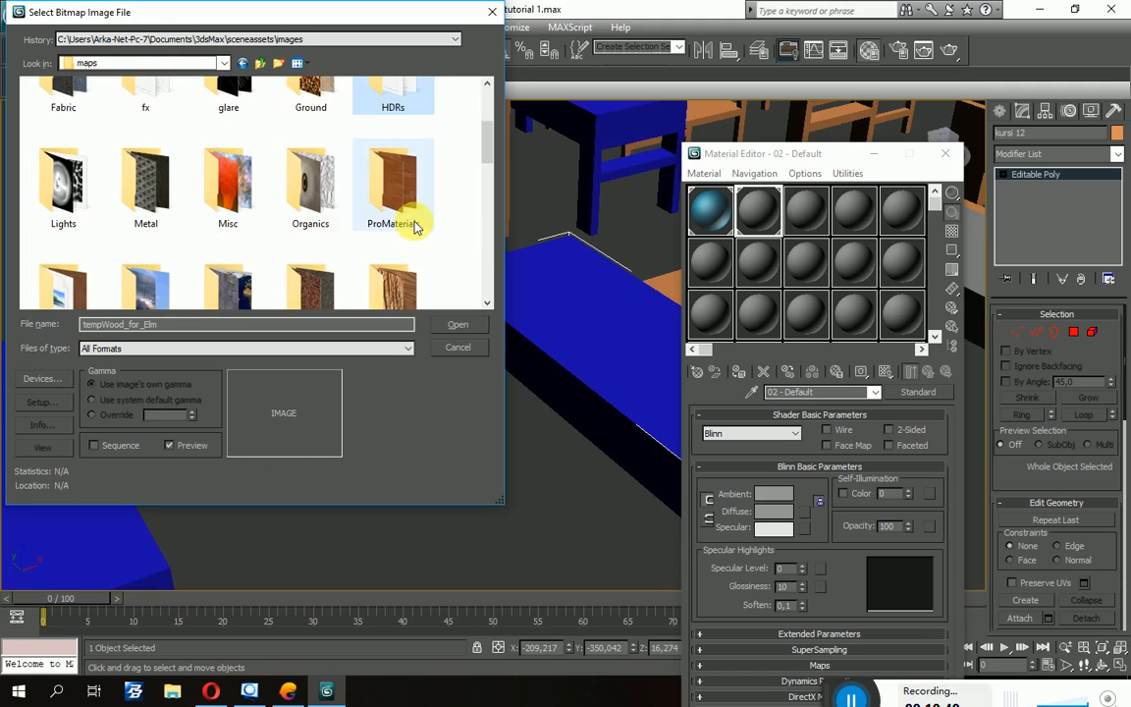
pyautogui.scroll(-3, 381, 222)
pyautogui.scroll(2, 378, 236)
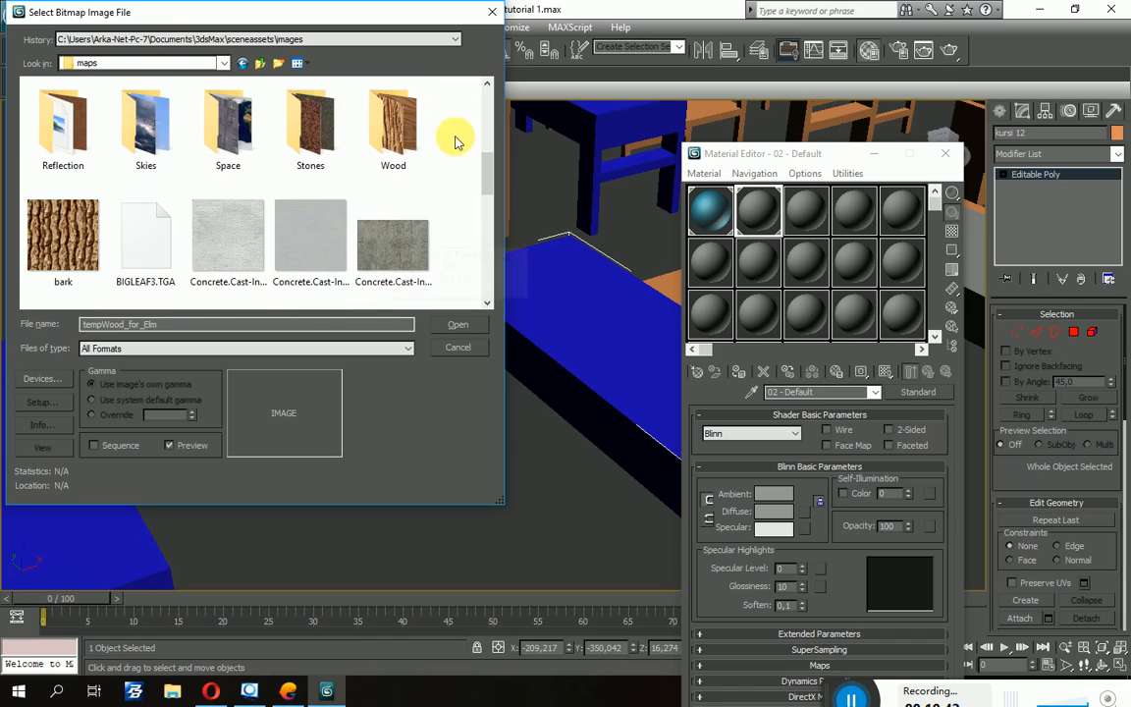
pyautogui.doubleClick(396, 140)
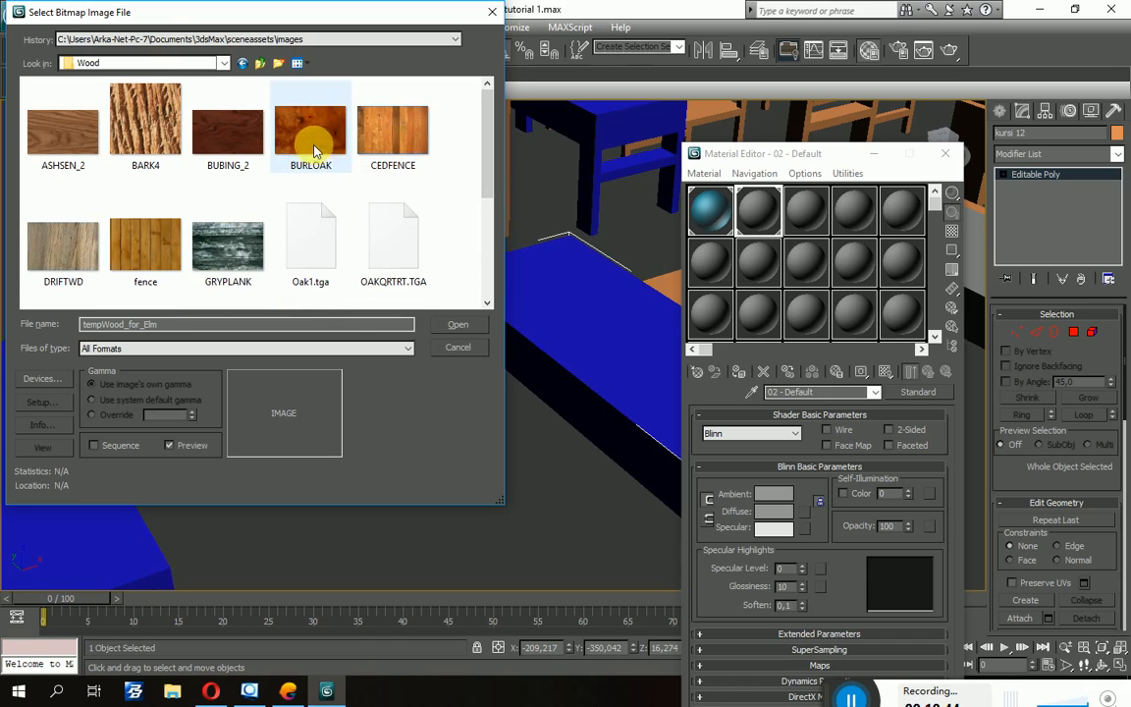
pyautogui.click(246, 139)
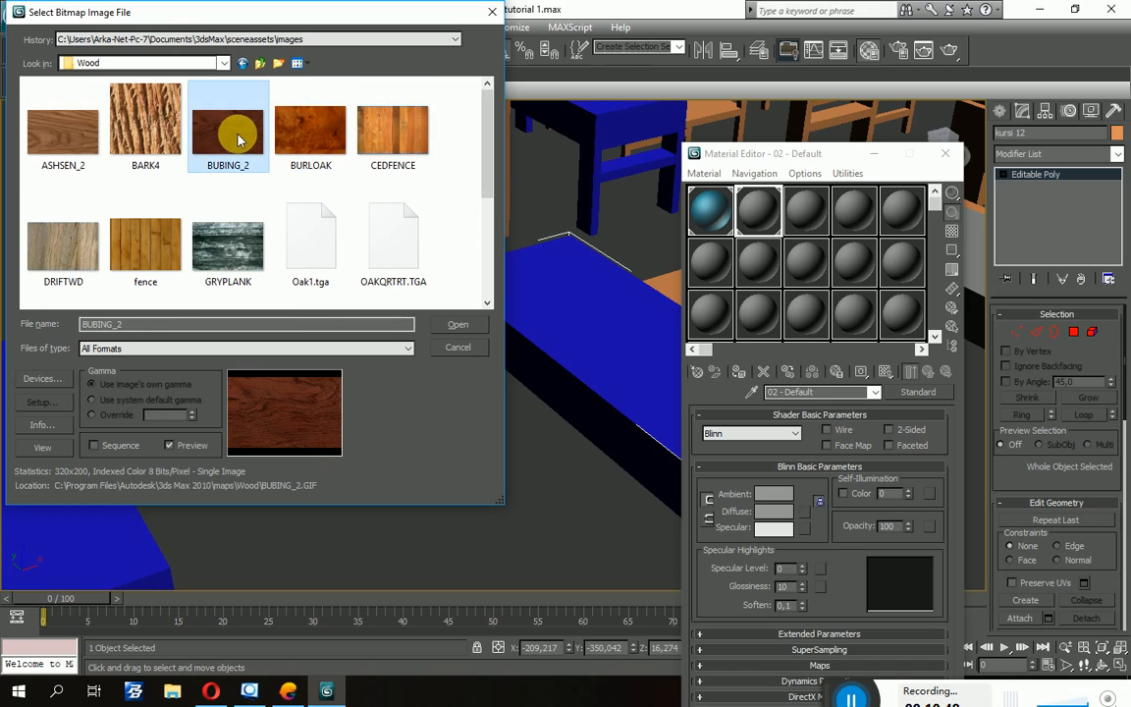
pyautogui.doubleClick(238, 140)
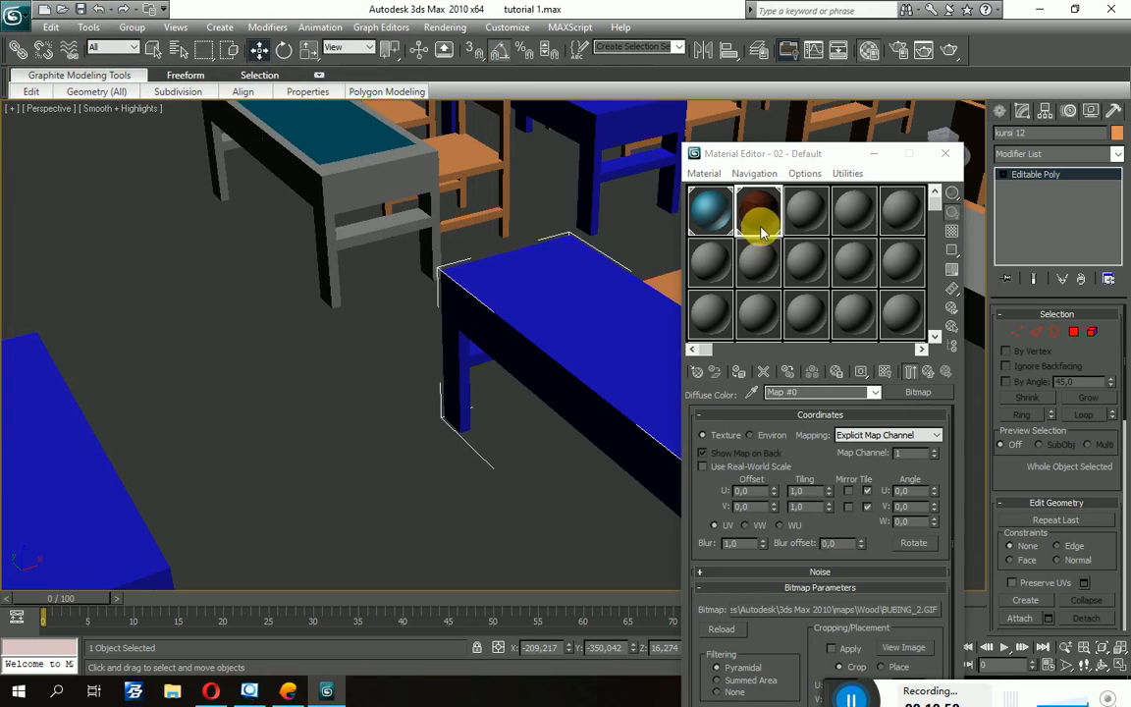
# Assign the wood material to the selected desk kursi 12 and display its map in the viewport.
pyautogui.keyDown('alt'); pyautogui.moveTo(569, 331); pyautogui.dragTo(399, 318, button='middle'); pyautogui.keyUp('alt')
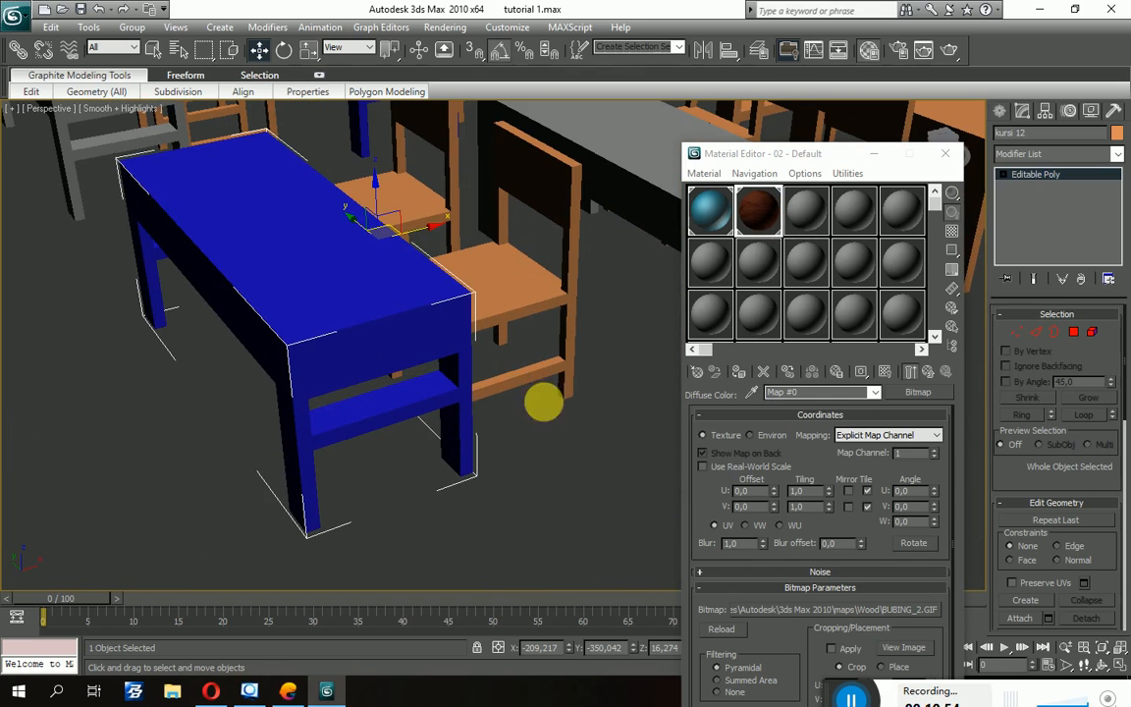
pyautogui.click(738, 373)
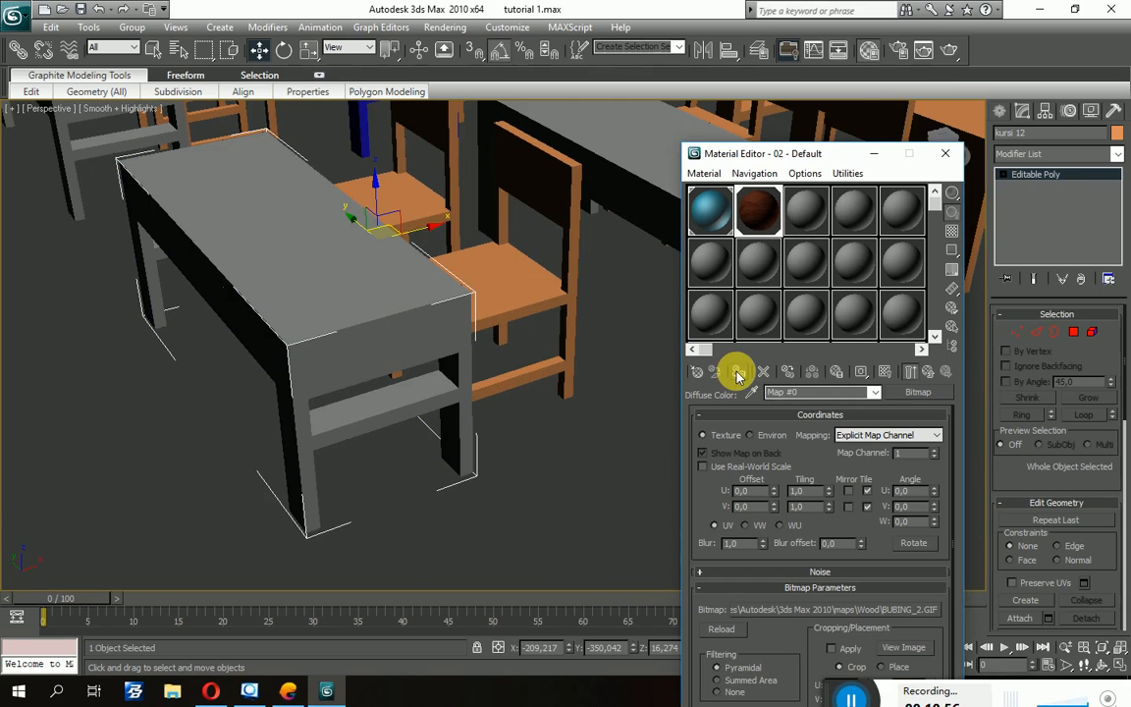
pyautogui.click(886, 372)
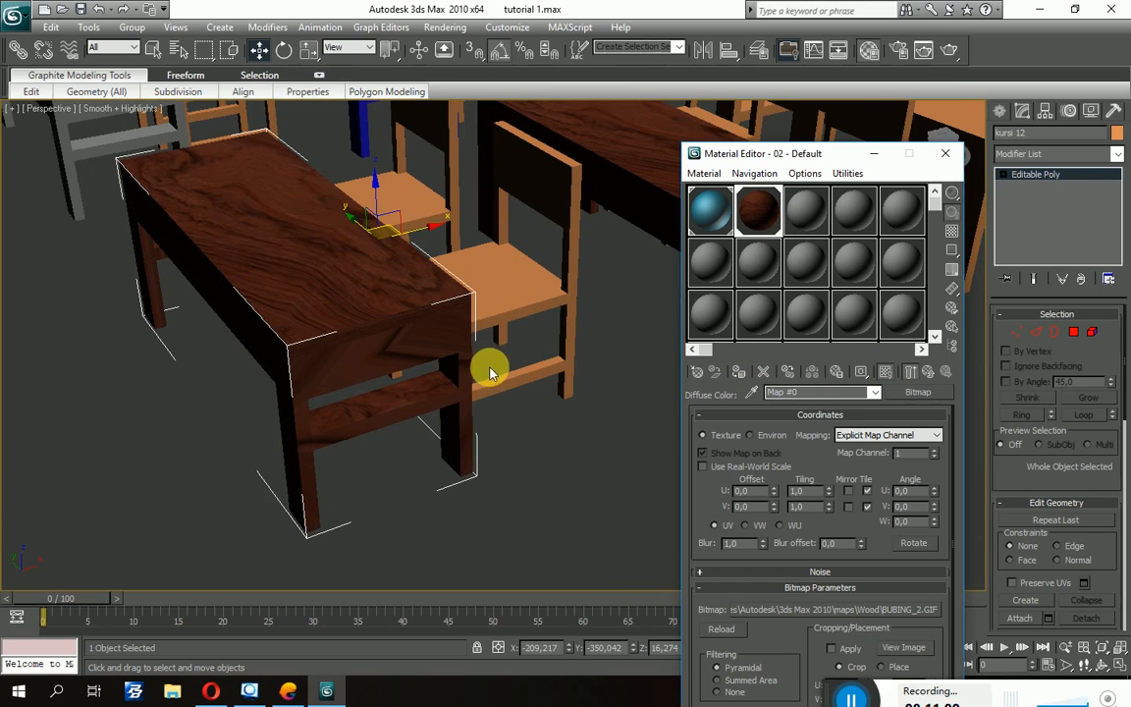
# Assign the dark wood material to the neighbouring desk kursi 15.
pyautogui.scroll(-4, 491, 372)
pyautogui.scroll(4, 493, 373)
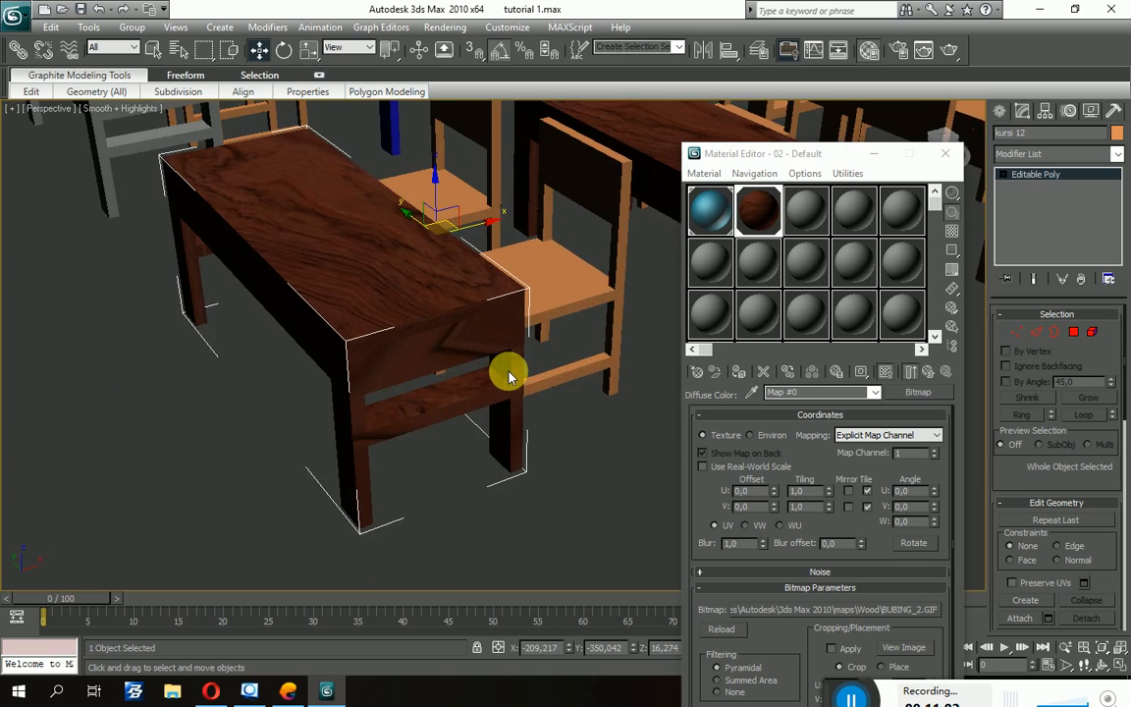
pyautogui.scroll(-1, 509, 374)
pyautogui.click(651, 173)
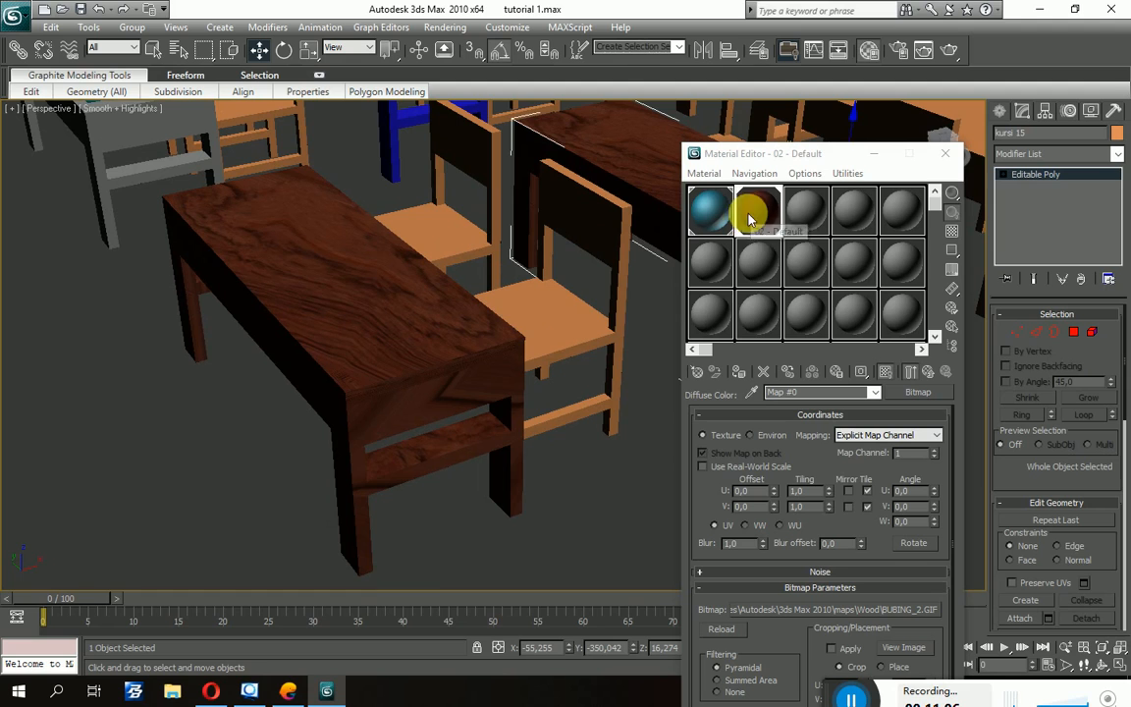
pyautogui.moveTo(758, 237); pyautogui.dragTo(630, 159)
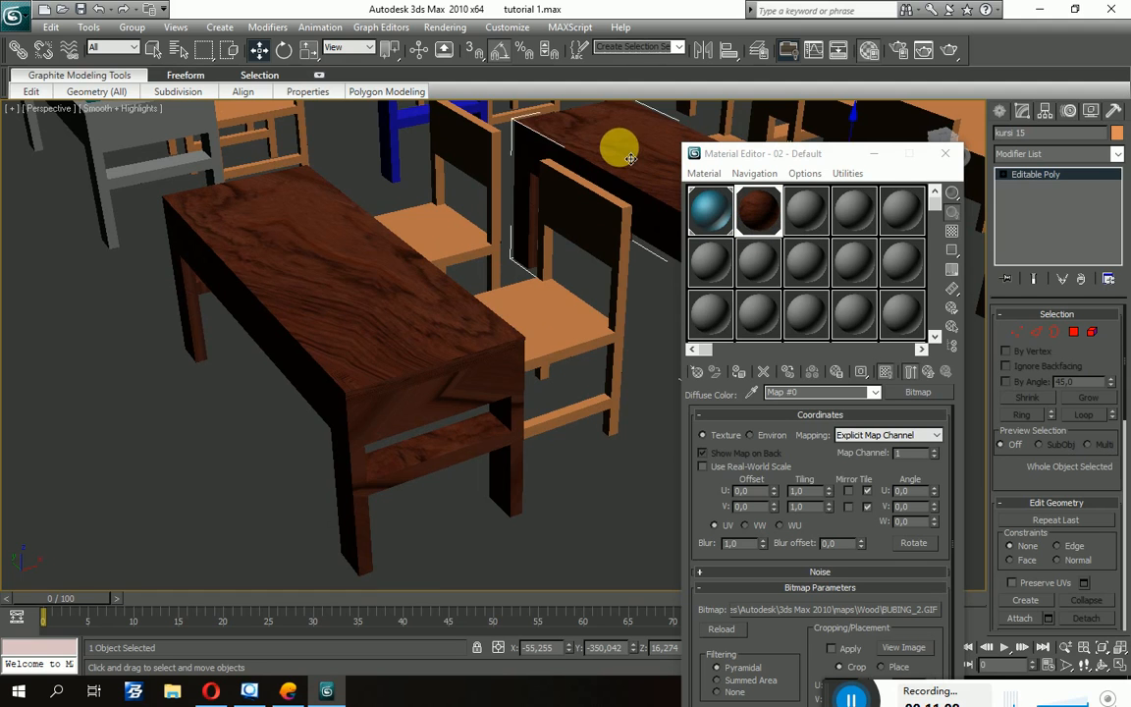
# Select desk kursi 12, set the wood bitmap's U offset to 0,5 and U tiling to 2,4, and close the Material Editor.
pyautogui.click(481, 346)
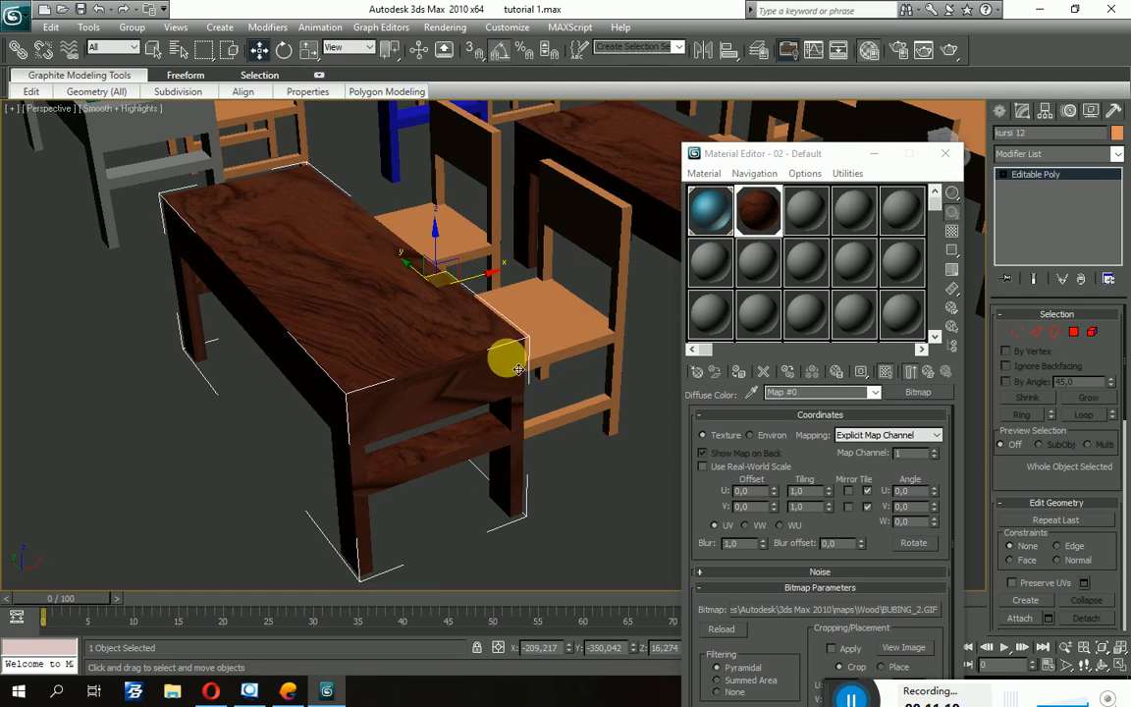
pyautogui.press('space')
pyautogui.moveTo(534, 369); pyautogui.dragTo(550, 389, button='middle')
pyautogui.scroll(8, 481, 383)
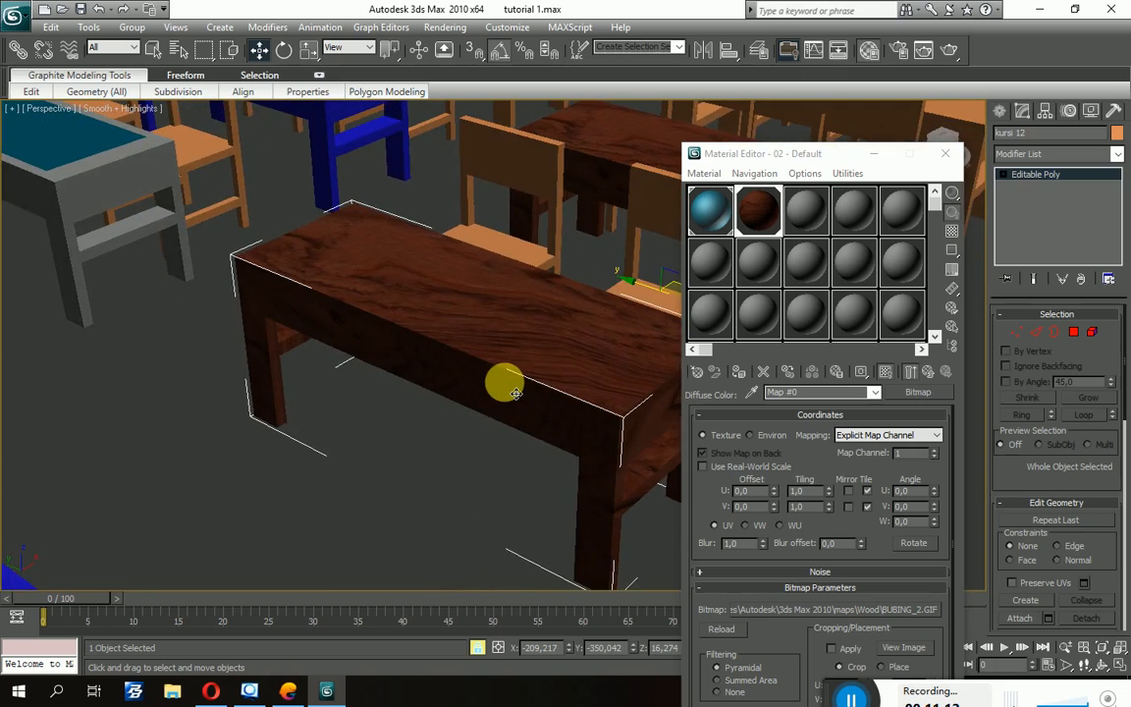
pyautogui.scroll(-6, 472, 395)
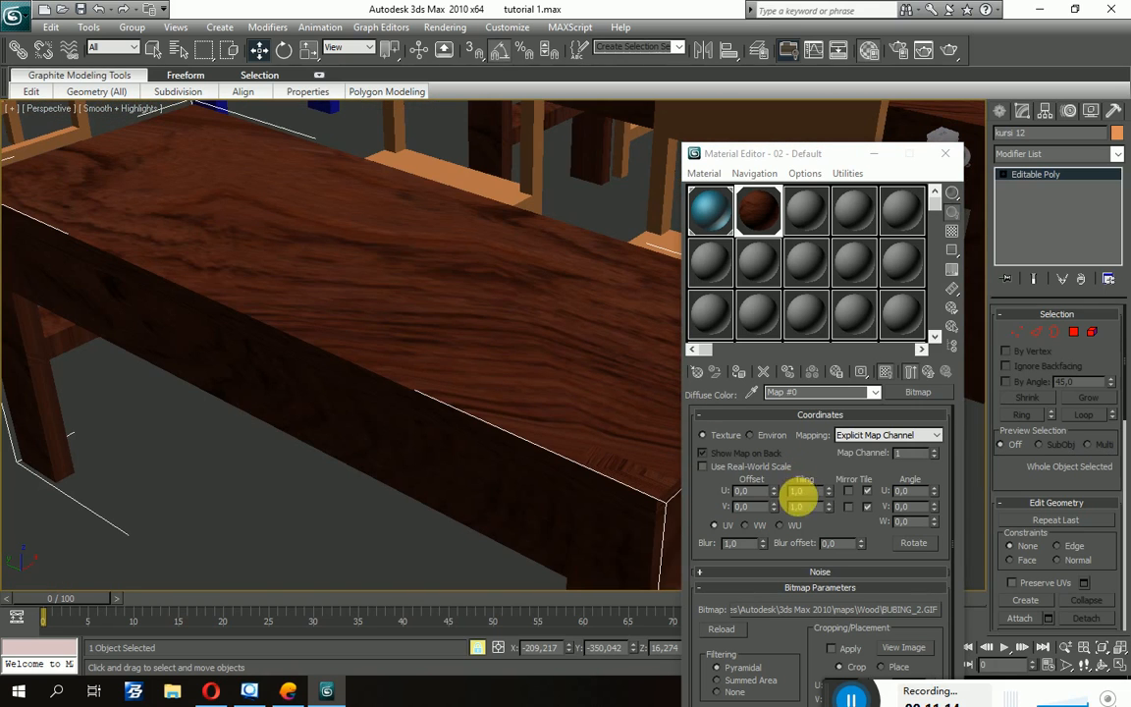
pyautogui.moveTo(775, 490); pyautogui.dragTo(828, 478)
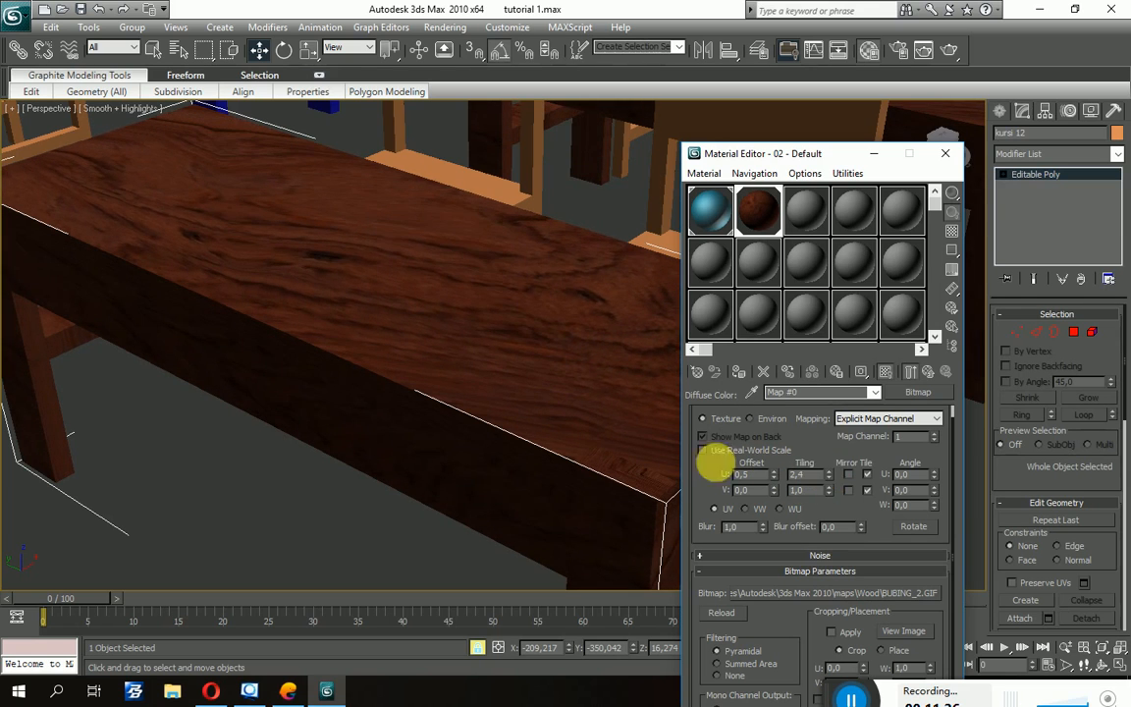
pyautogui.keyDown('alt'); pyautogui.moveTo(545, 389); pyautogui.dragTo(449, 375, button='middle'); pyautogui.keyUp('alt')
pyautogui.scroll(4, 310, 237)
pyautogui.scroll(-6, 448, 375)
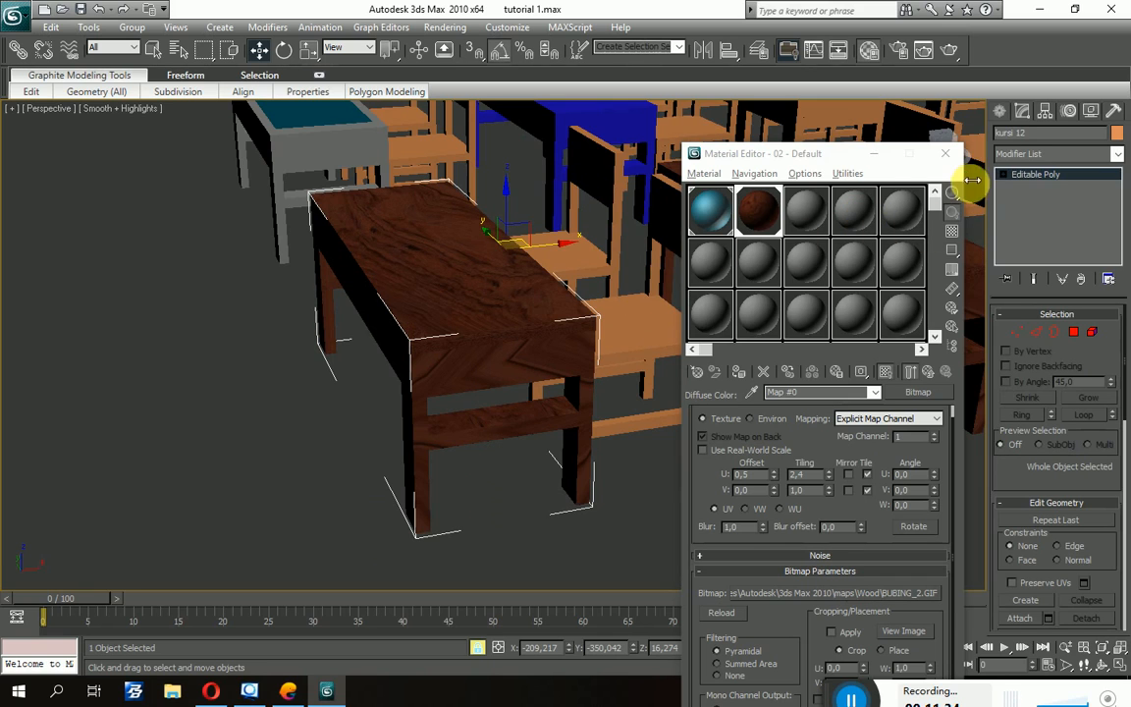
pyautogui.click(949, 155)
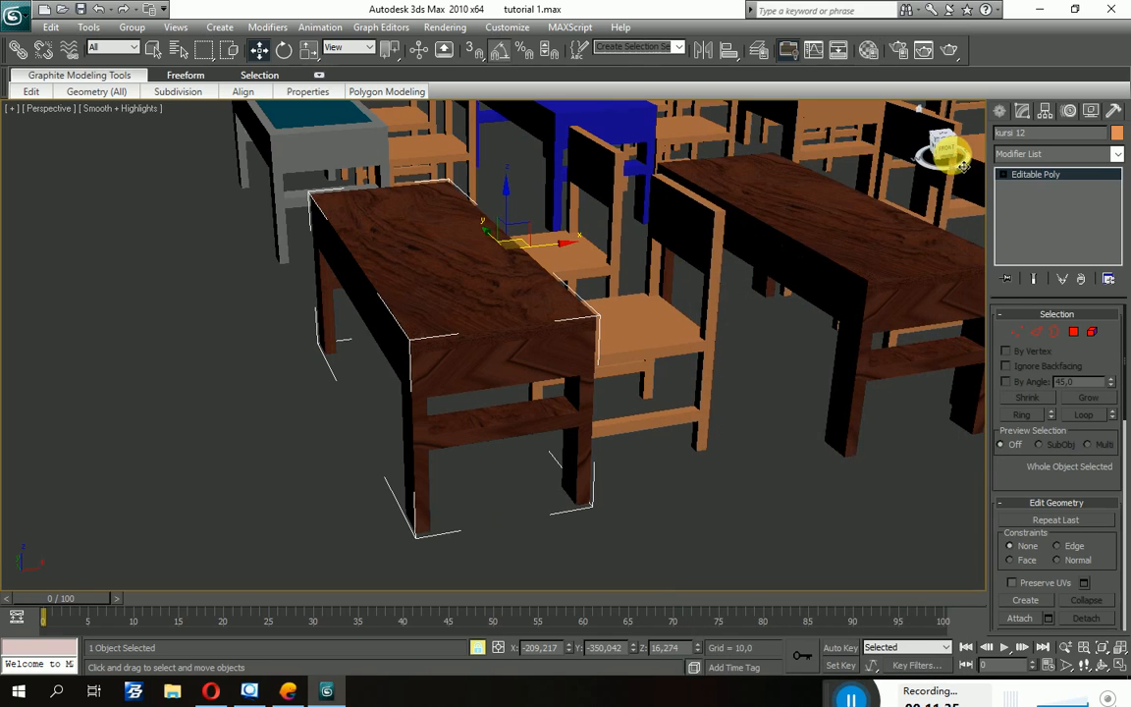
# Add a UVW Map modifier to desk kursi 12 and set its mapping type to Box.
pyautogui.click(1117, 157)
pyautogui.scroll(-10, 1070, 442)
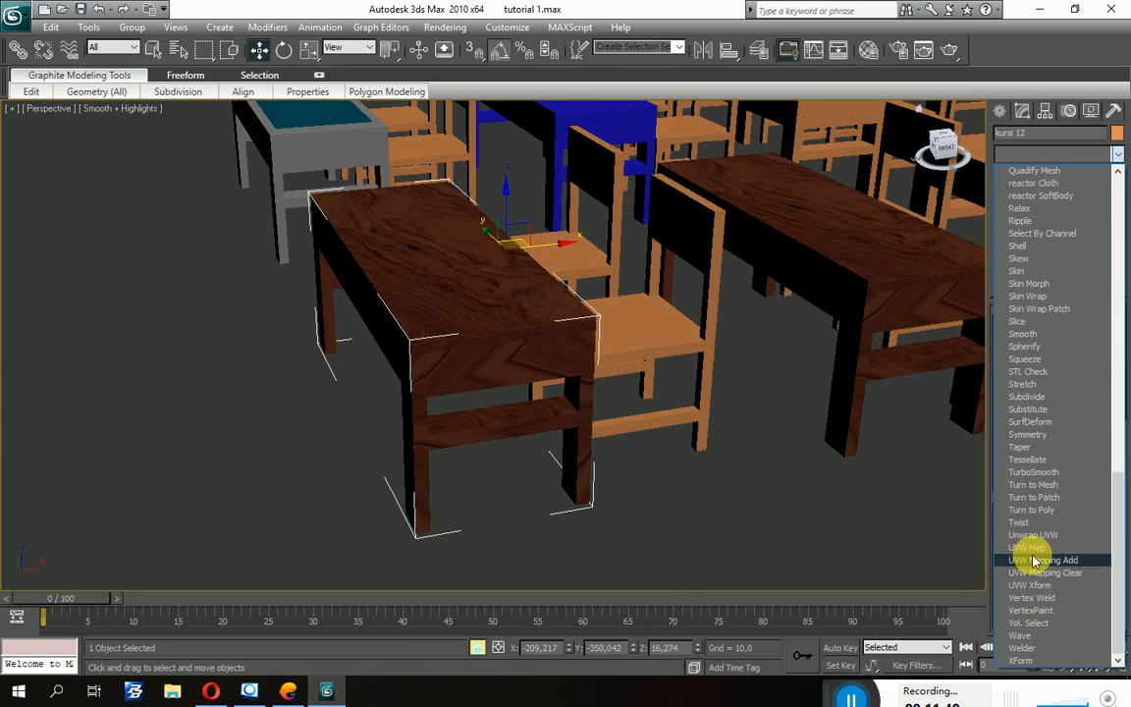
pyautogui.click(1029, 547)
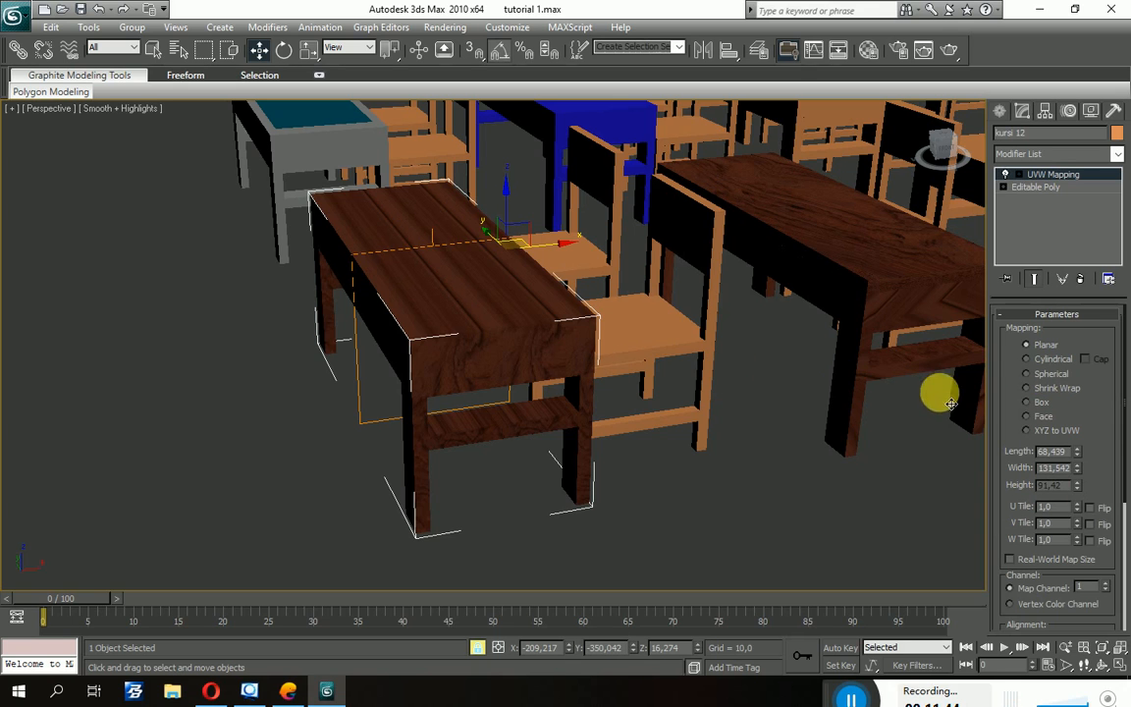
pyautogui.click(1027, 403)
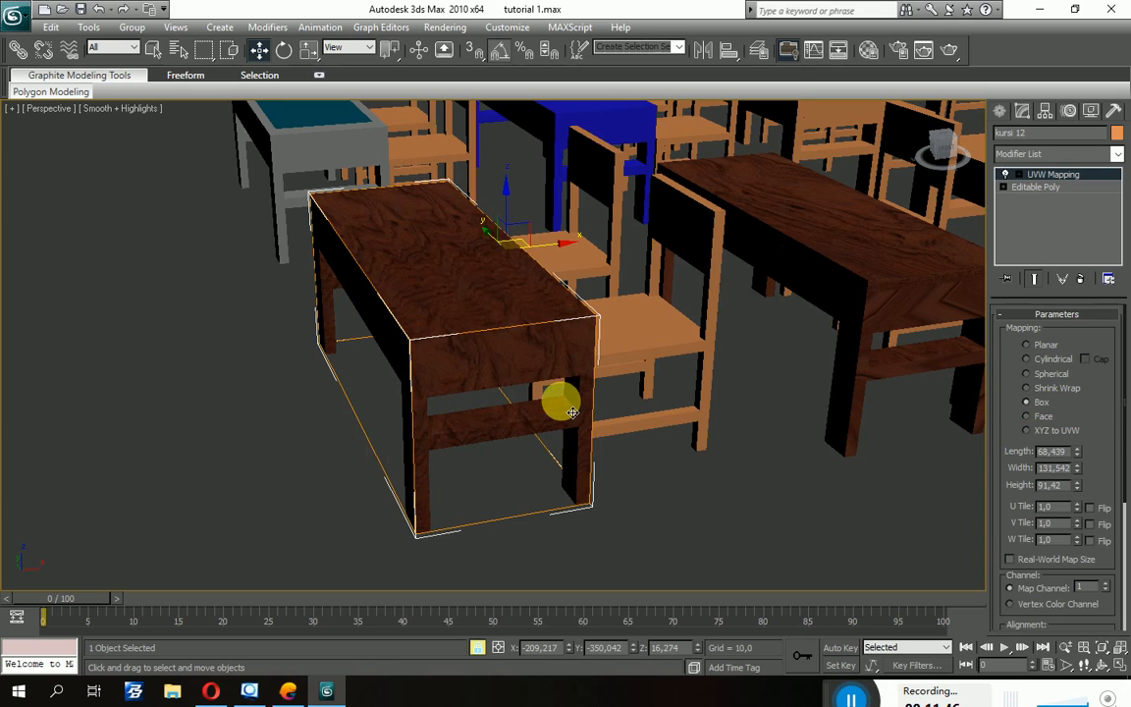
pyautogui.moveTo(561, 398)
pyautogui.keyDown('alt'); pyautogui.mouseDown(button='middle')
pyautogui.moveTo(656, 454)
pyautogui.moveTo(705, 439)
pyautogui.moveTo(537, 428)
pyautogui.moveTo(547, 413)
pyautogui.mouseUp(button='middle'); pyautogui.keyUp('alt')
pyautogui.keyDown('alt'); pyautogui.moveTo(467, 445); pyautogui.dragTo(505, 386, button='middle'); pyautogui.keyUp('alt')
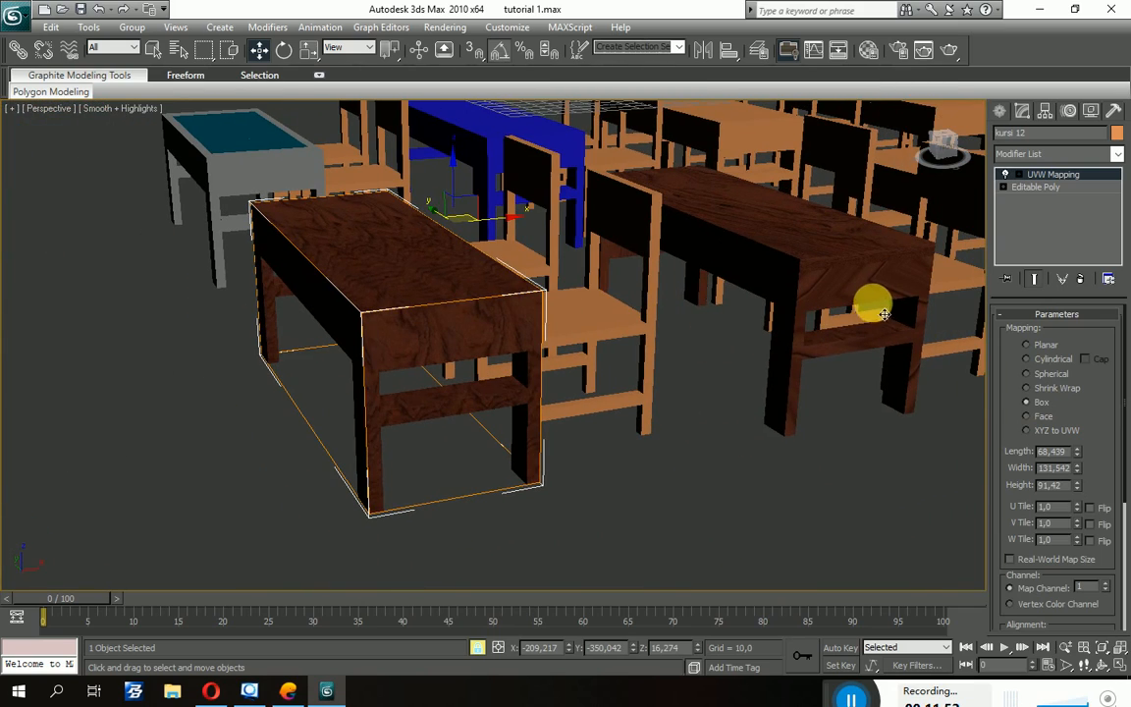
pyautogui.keyDown('alt'); pyautogui.moveTo(475, 321); pyautogui.dragTo(538, 349, button='middle'); pyautogui.keyUp('alt')
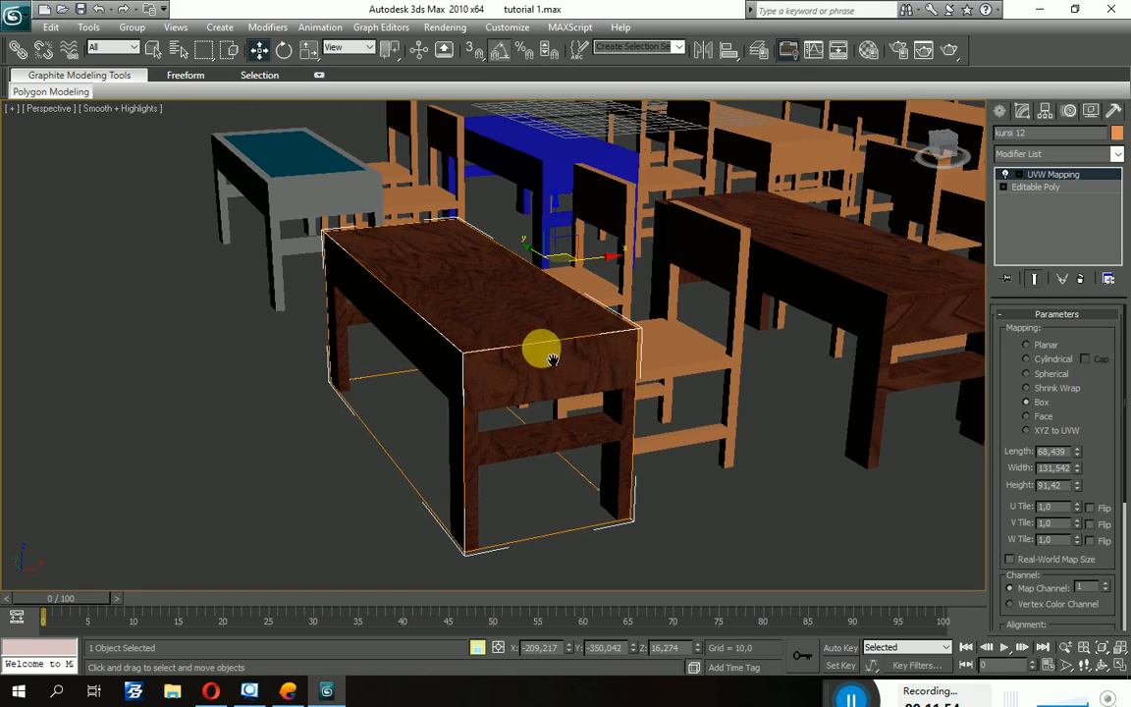
# Set the UVW mapping length to 69,123, try XYZ to UVW mapping, and return to Box mapping.
pyautogui.moveTo(1082, 454); pyautogui.dragTo(1077, 448)
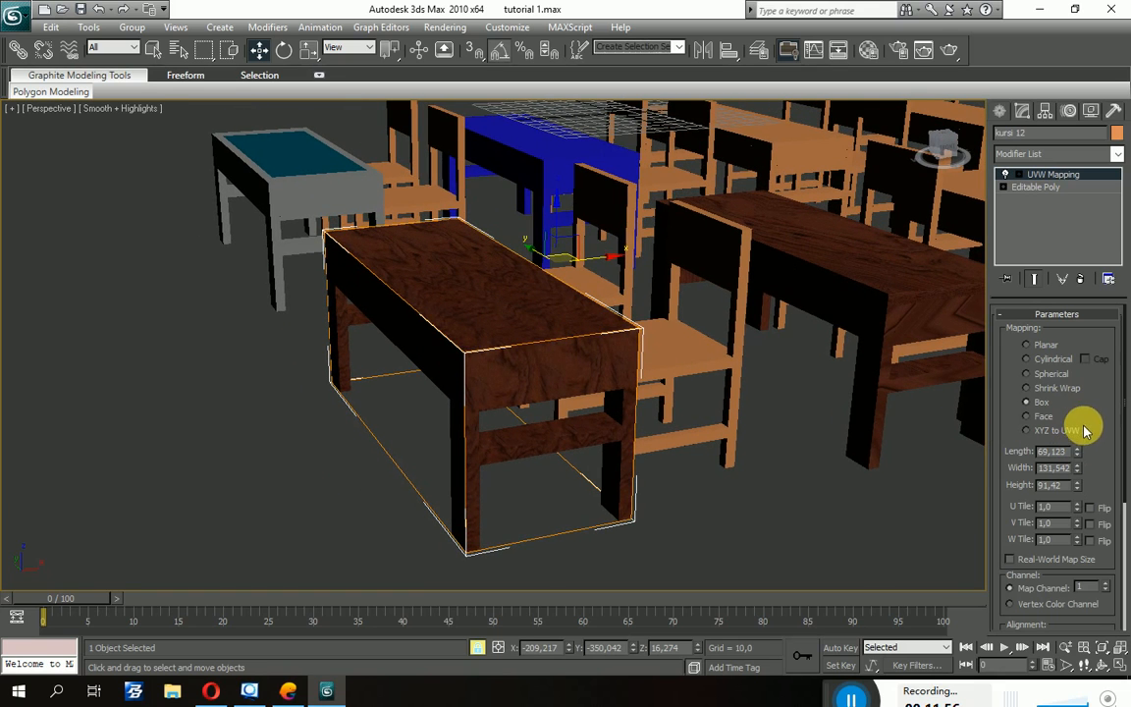
pyautogui.click(1085, 430)
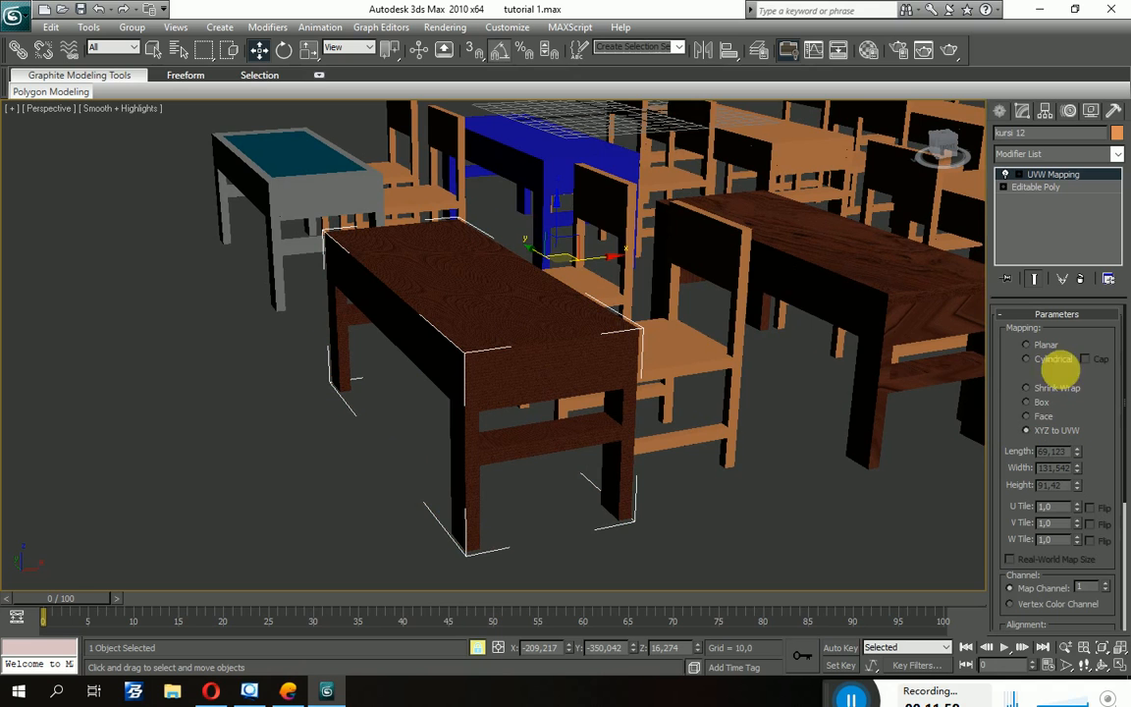
pyautogui.click(1039, 402)
pyautogui.keyDown('alt'); pyautogui.moveTo(596, 331); pyautogui.dragTo(648, 359, button='middle'); pyautogui.keyUp('alt')
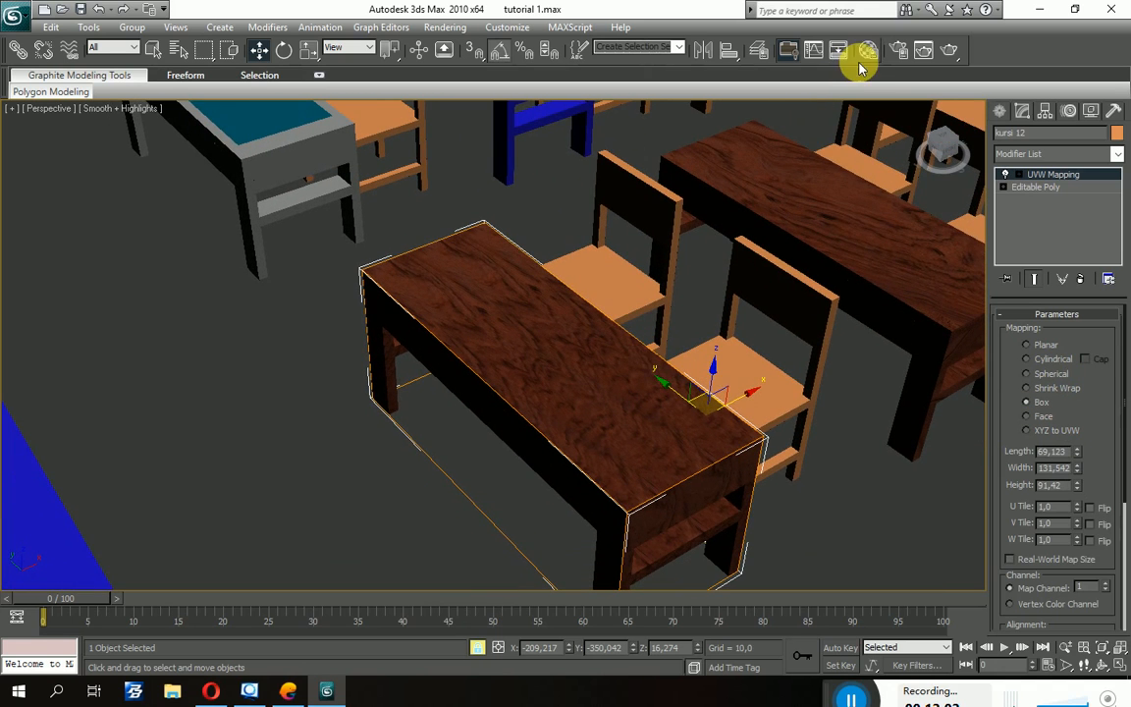
# Set the wood bitmap's U tiling to 0,8 and V tiling to 1,2, then close the Material Editor.
pyautogui.click(868, 50)
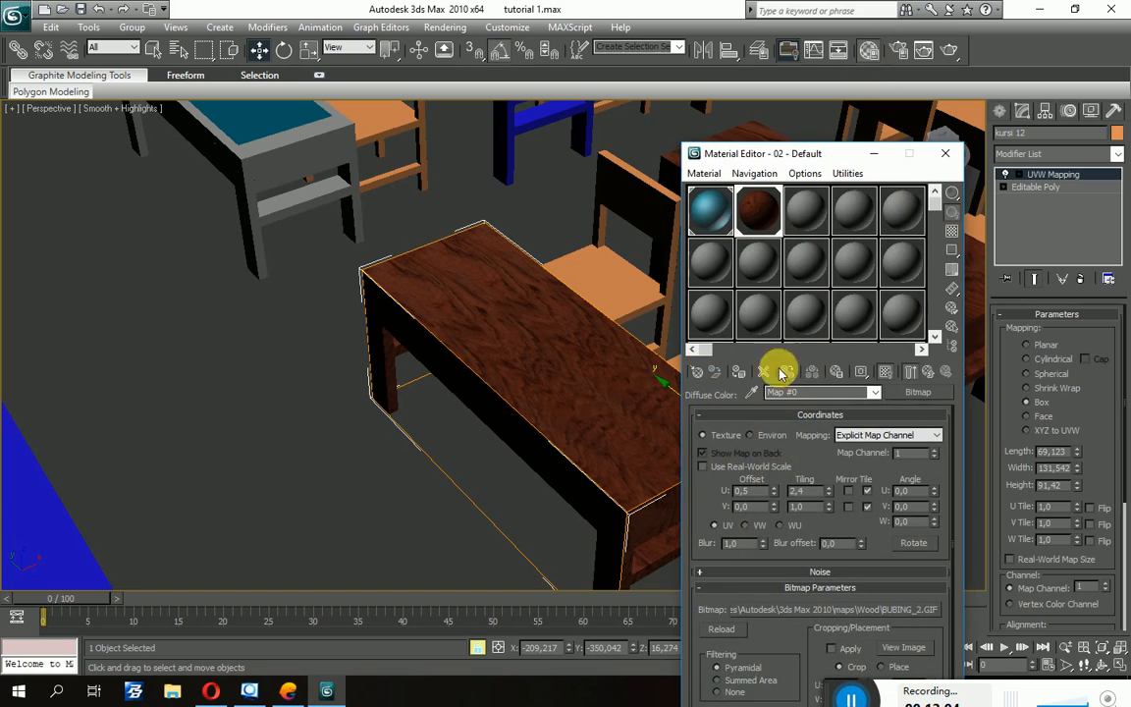
pyautogui.moveTo(774, 493); pyautogui.dragTo(841, 528)
pyautogui.click(829, 495)
pyautogui.click(829, 495)
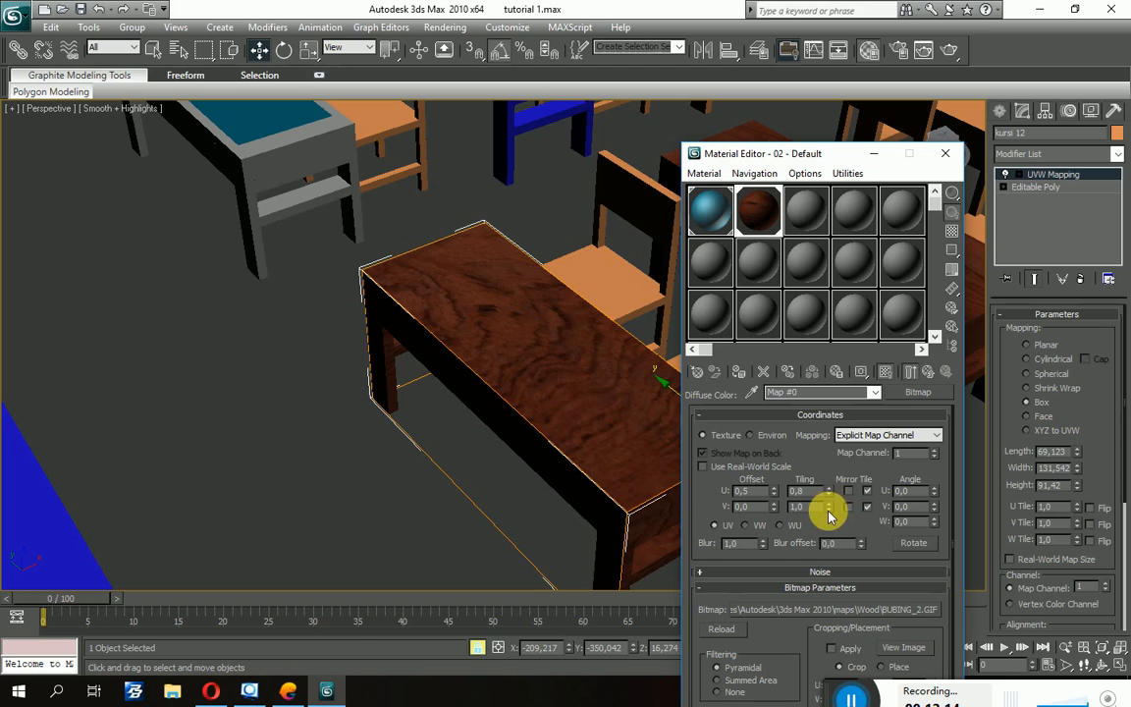
pyautogui.click(829, 505)
pyautogui.click(829, 504)
pyautogui.click(828, 504)
pyautogui.click(829, 509)
pyautogui.click(828, 510)
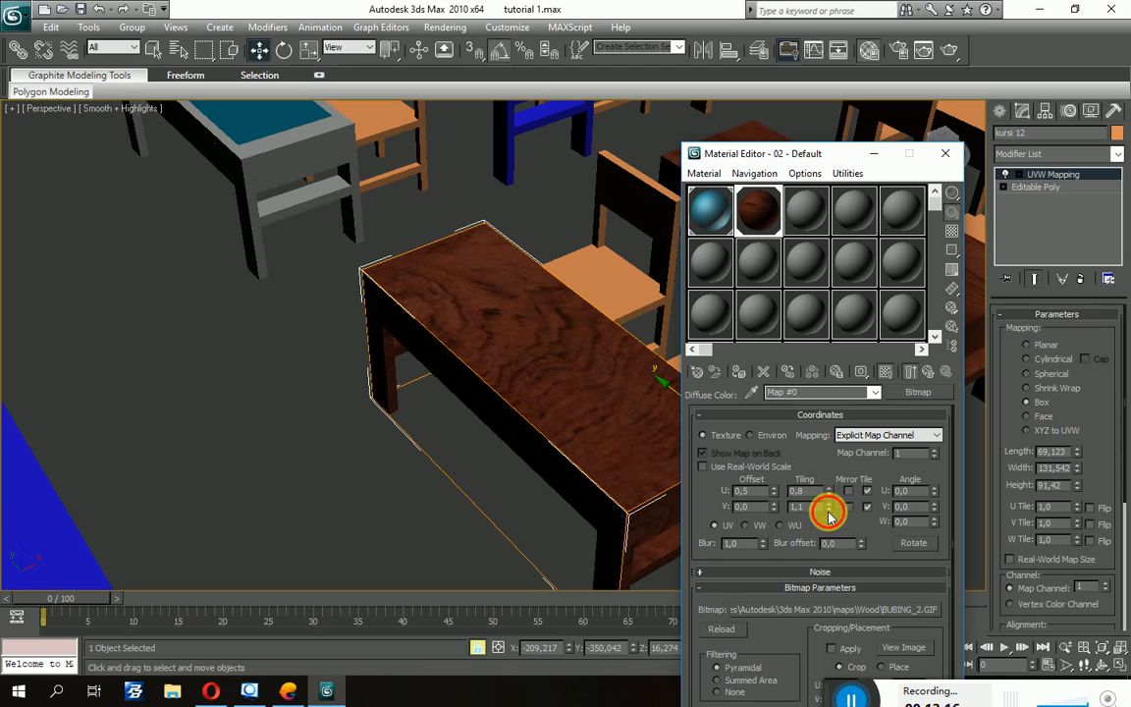
pyautogui.click(829, 510)
pyautogui.click(829, 505)
pyautogui.click(829, 504)
pyautogui.click(829, 505)
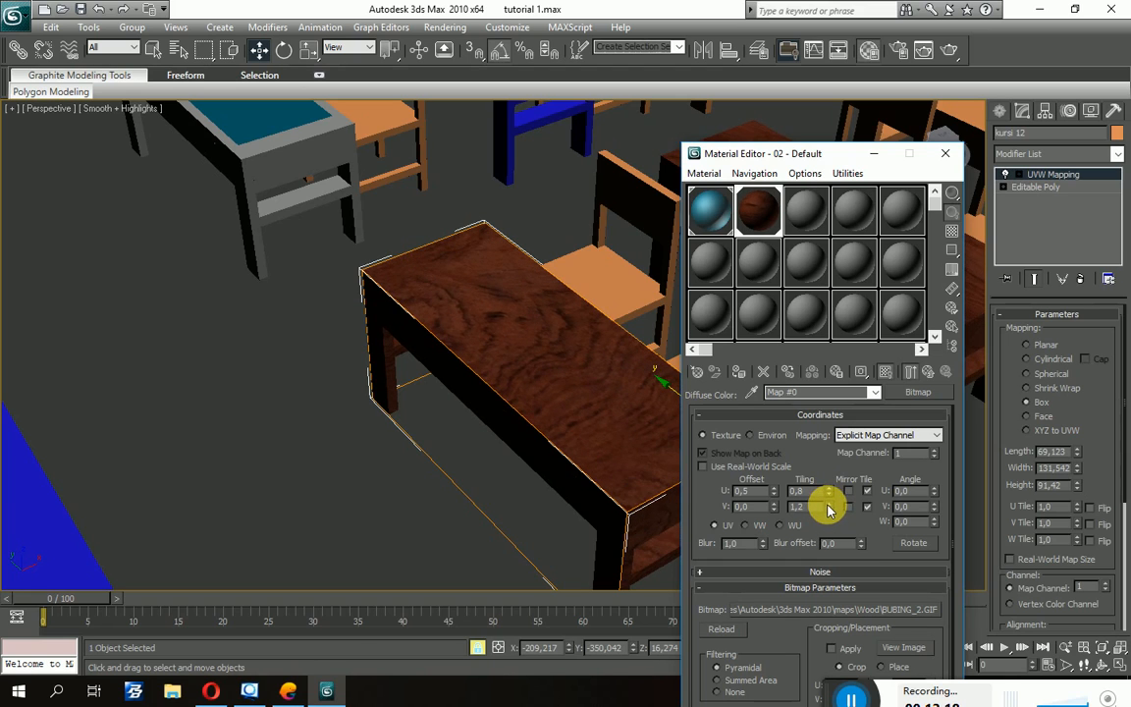
pyautogui.keyDown('alt'); pyautogui.moveTo(495, 478); pyautogui.dragTo(463, 452, button='middle'); pyautogui.keyUp('alt')
pyautogui.scroll(3, 438, 468)
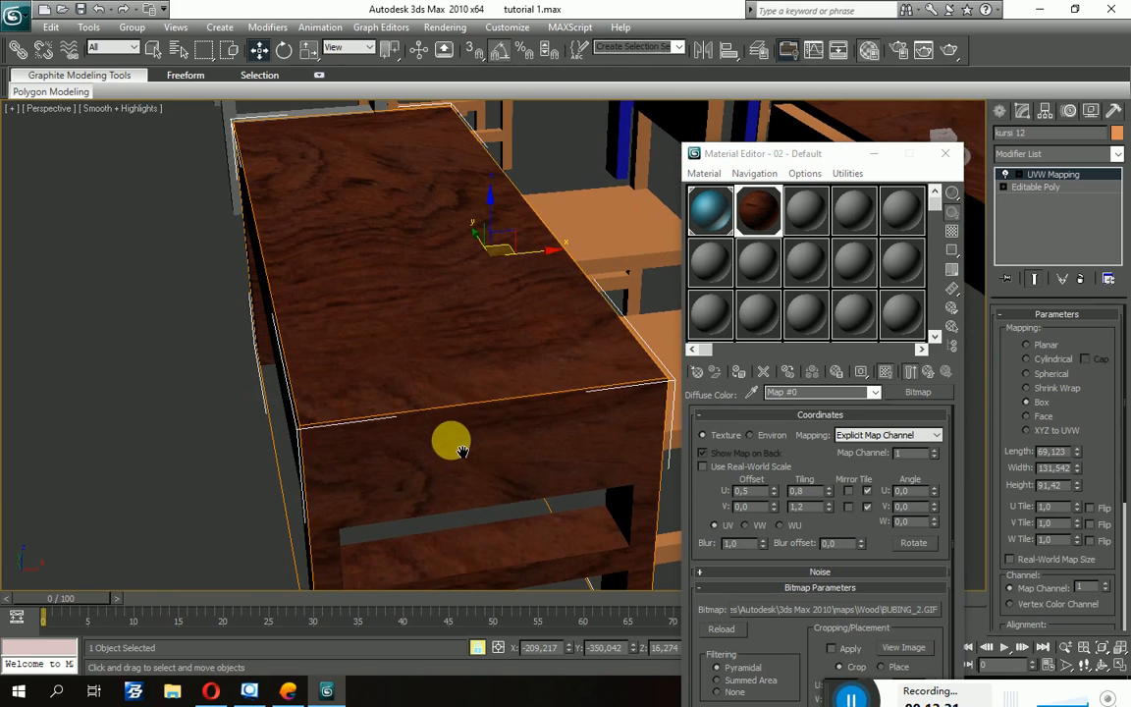
pyautogui.click(945, 154)
# Render the Perspective view of the wooden desk and close the rendered frame.
pyautogui.keyDown('alt'); pyautogui.moveTo(636, 336); pyautogui.dragTo(672, 328, button='middle'); pyautogui.keyUp('alt')
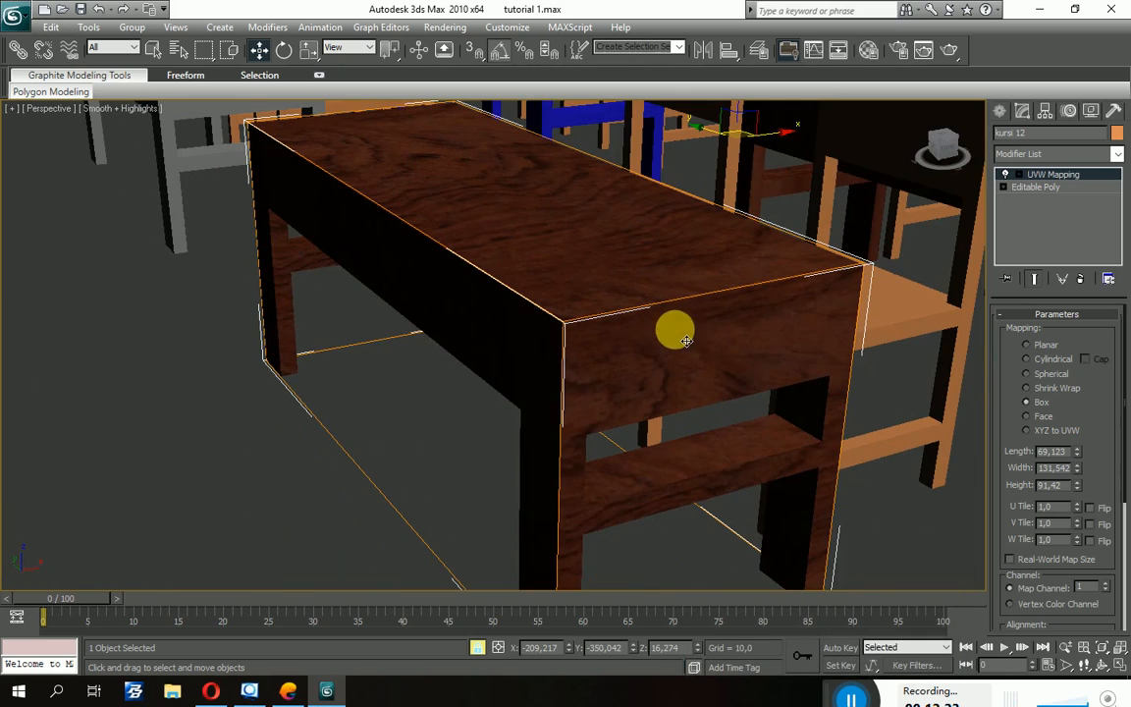
pyautogui.click(944, 54)
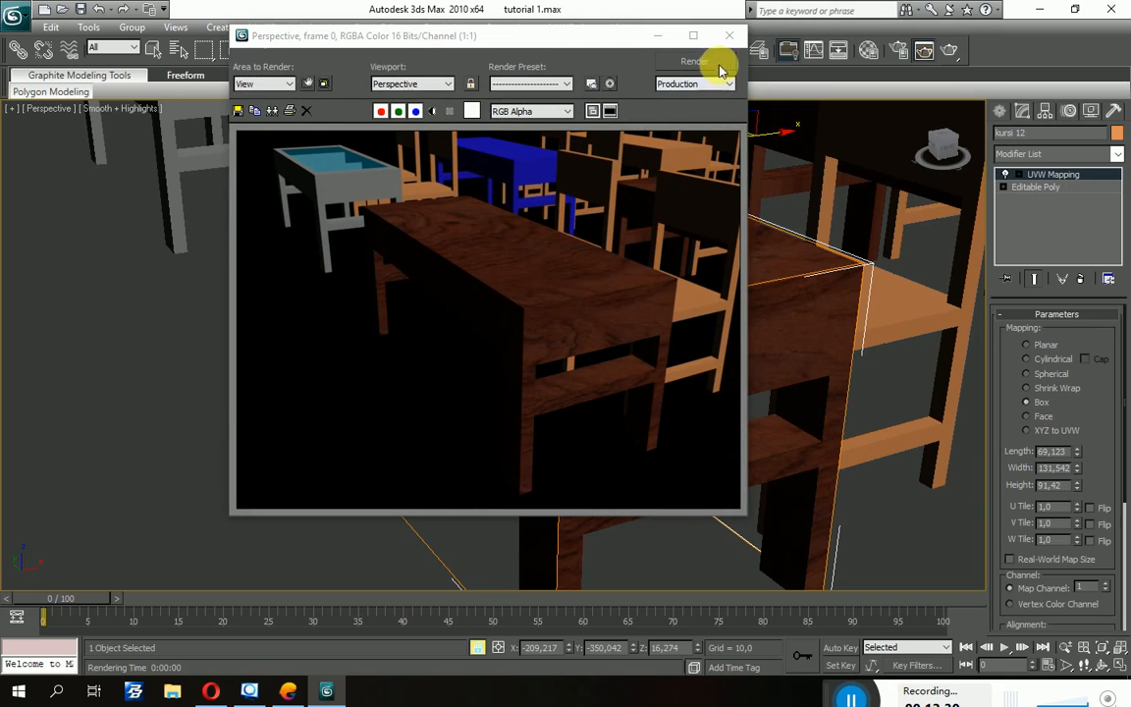
pyautogui.click(730, 35)
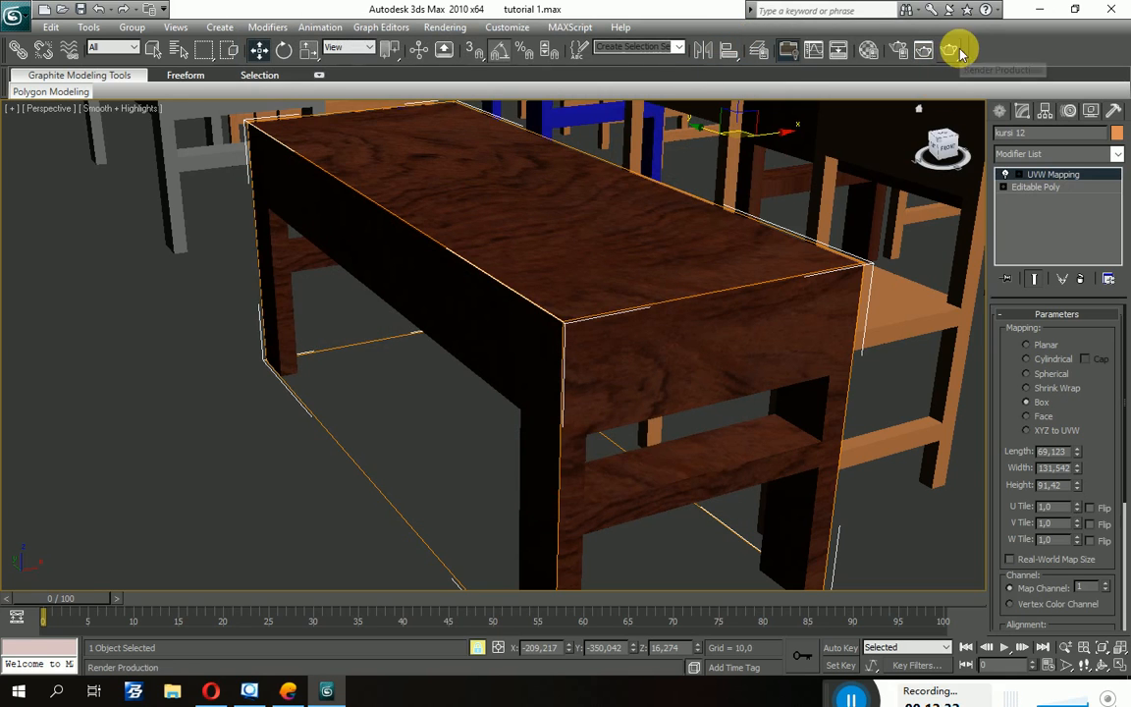
# Switch desk kursi 12 to polygon selection at its Editable Poly level beneath the UVW Mapping modifier.
pyautogui.moveTo(859, 220); pyautogui.dragTo(819, 331, button='middle')
pyautogui.scroll(-5, 822, 319)
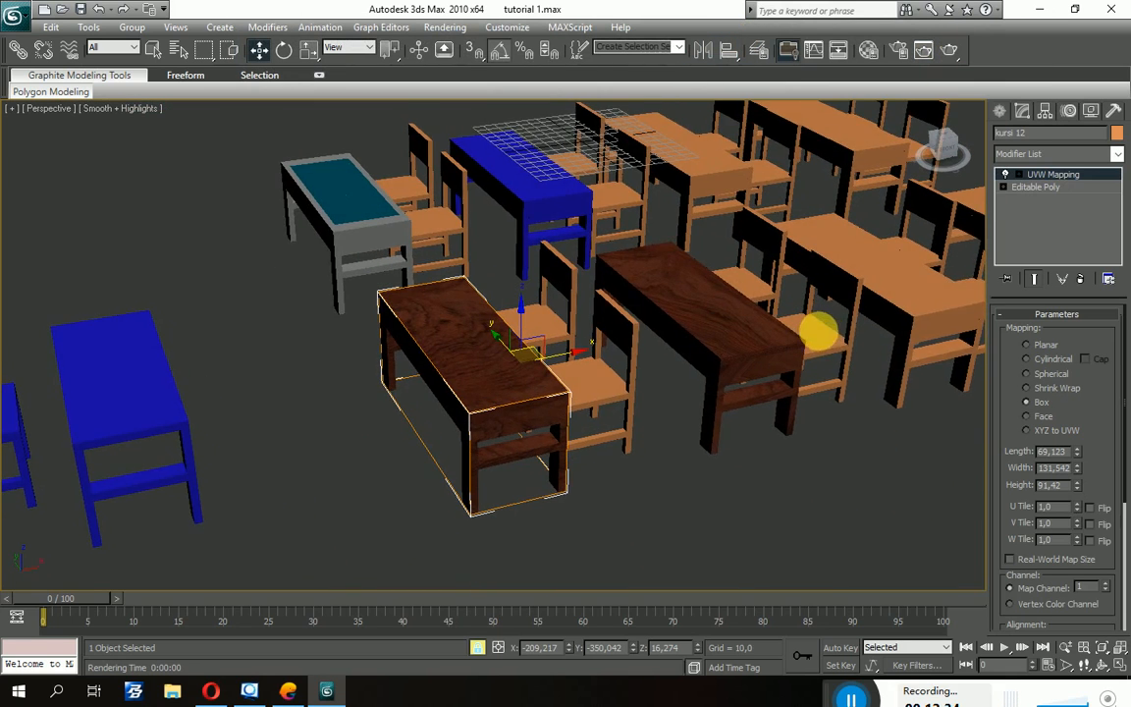
pyautogui.click(1037, 188)
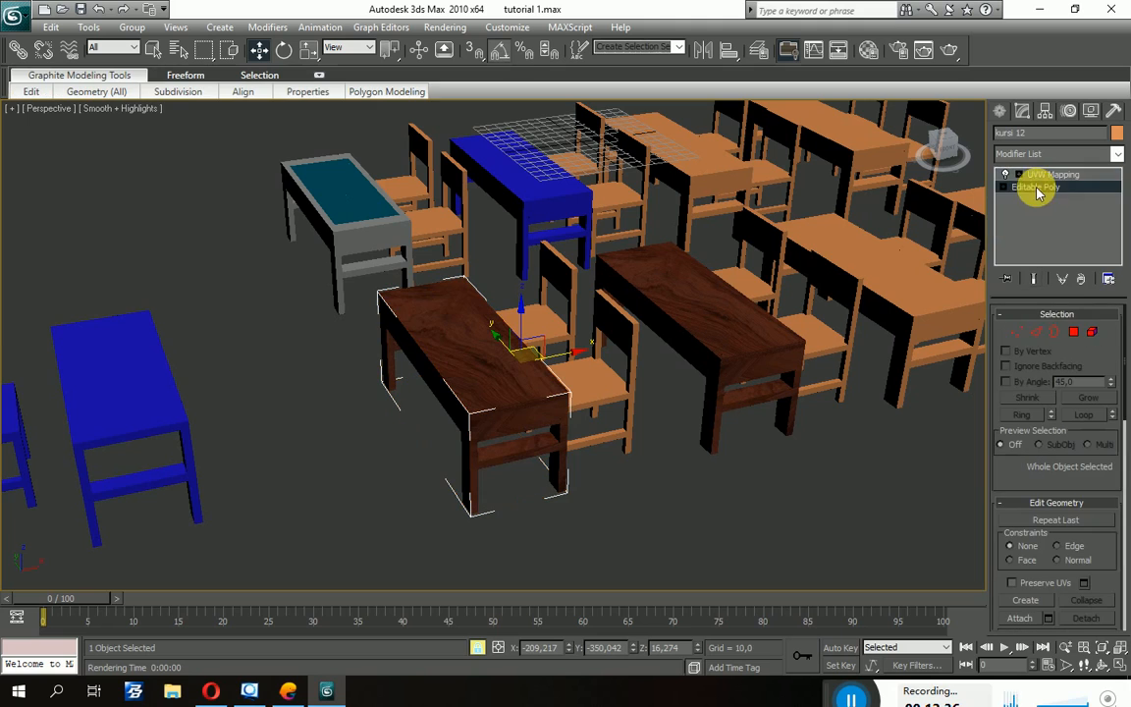
pyautogui.click(1075, 334)
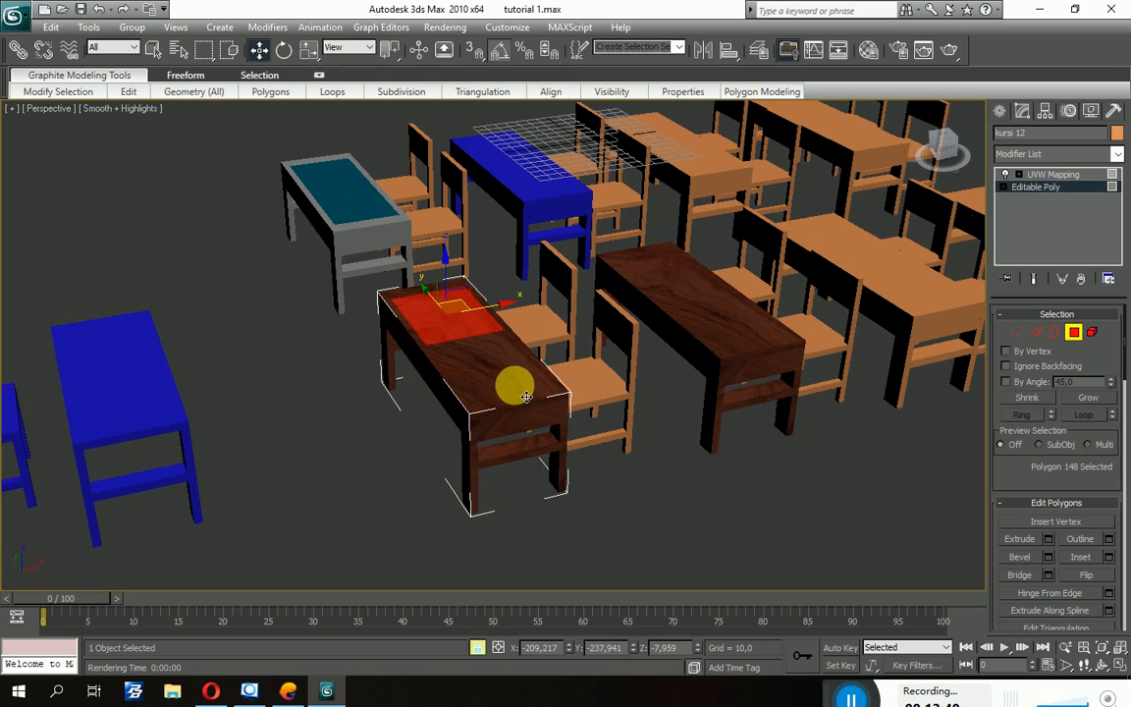
pyautogui.moveTo(468, 309); pyautogui.dragTo(482, 295)
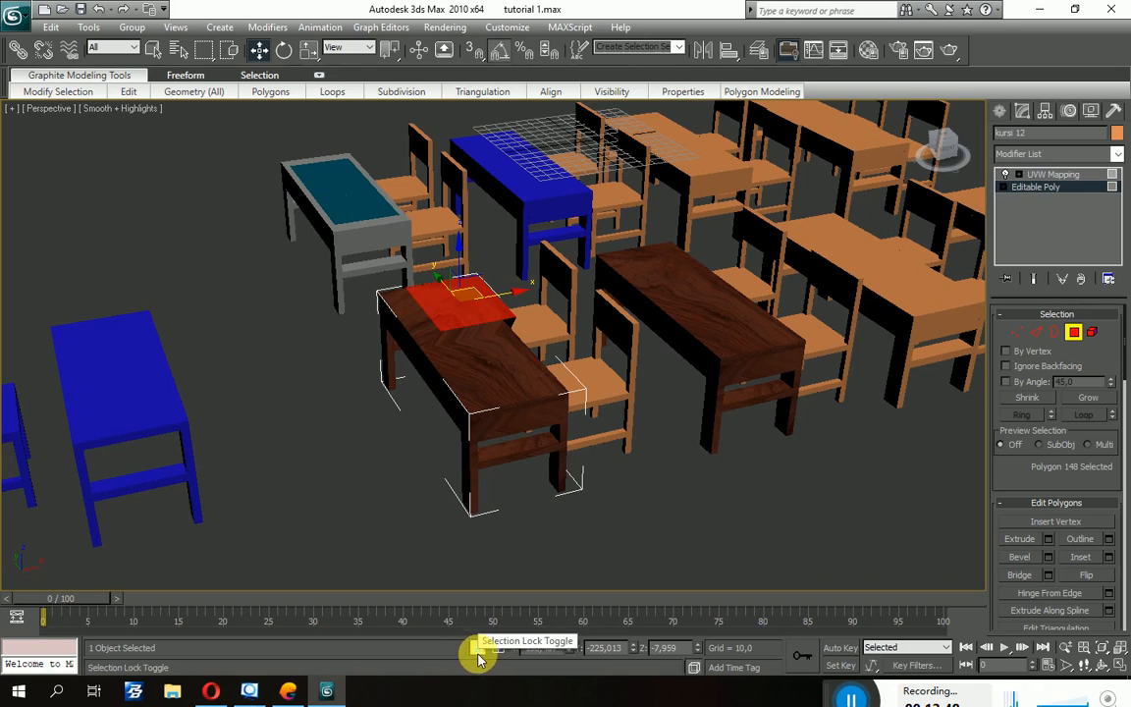
pyautogui.moveTo(441, 434); pyautogui.dragTo(371, 409)
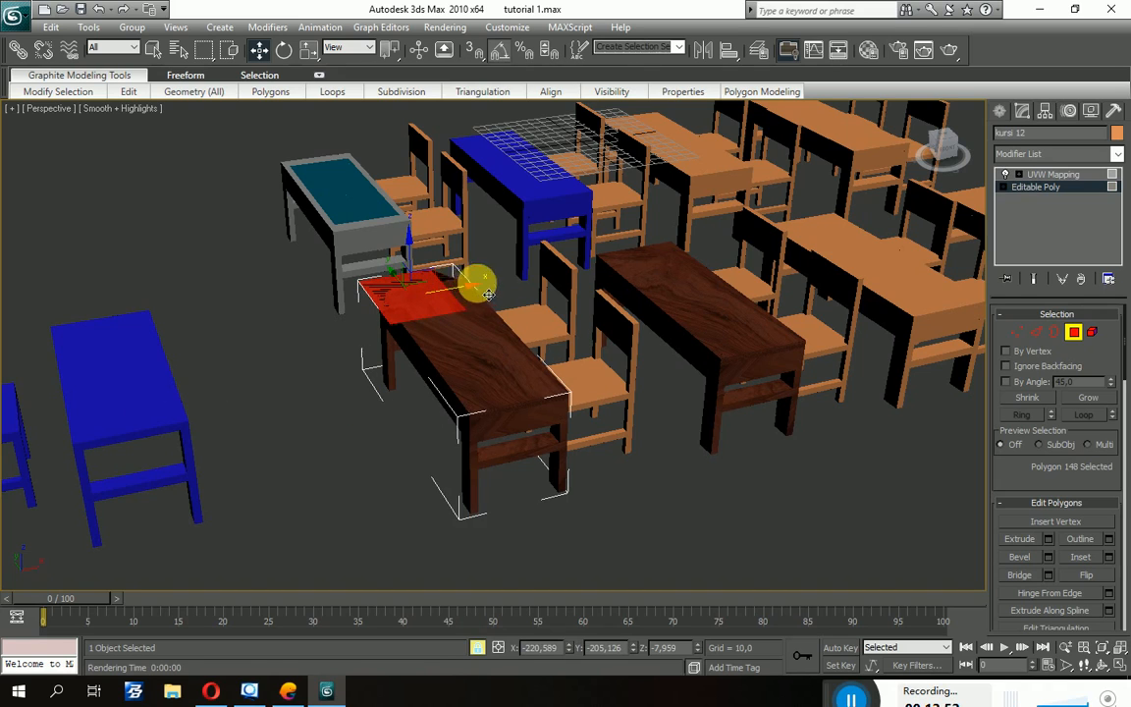
pyautogui.moveTo(488, 293); pyautogui.dragTo(512, 278)
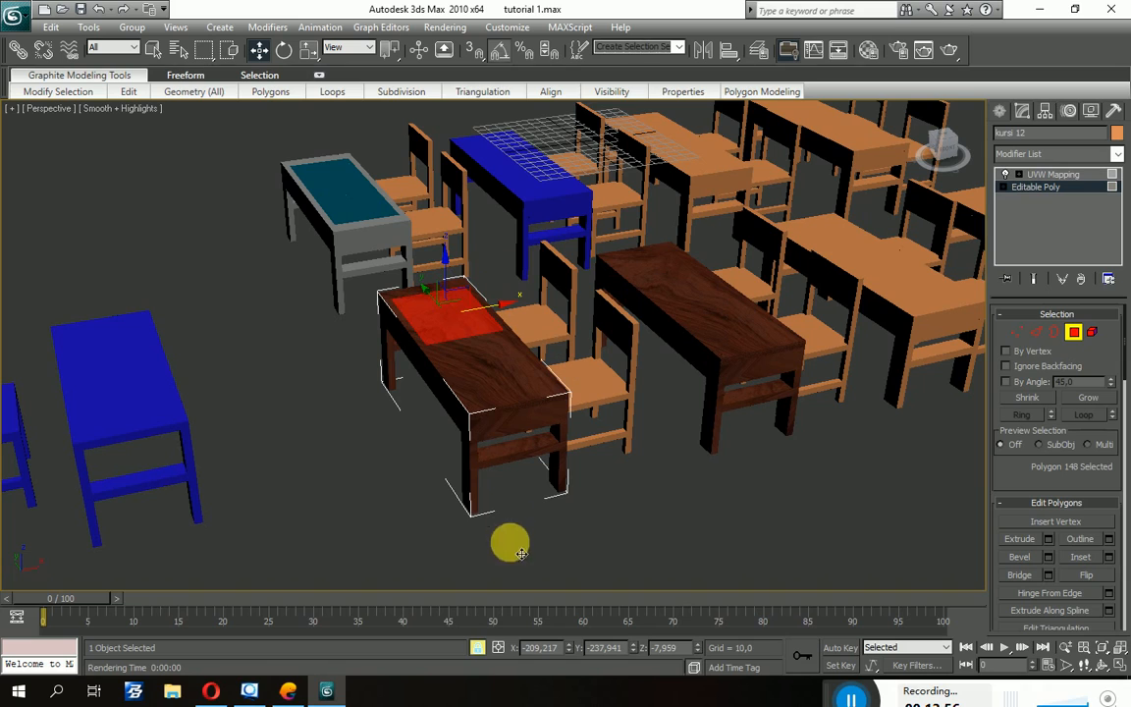
# Turn off the selection lock and select both large inner polygons of desk kursi 12's tabletop.
pyautogui.click(478, 651)
pyautogui.click(505, 394)
pyautogui.click(505, 370)
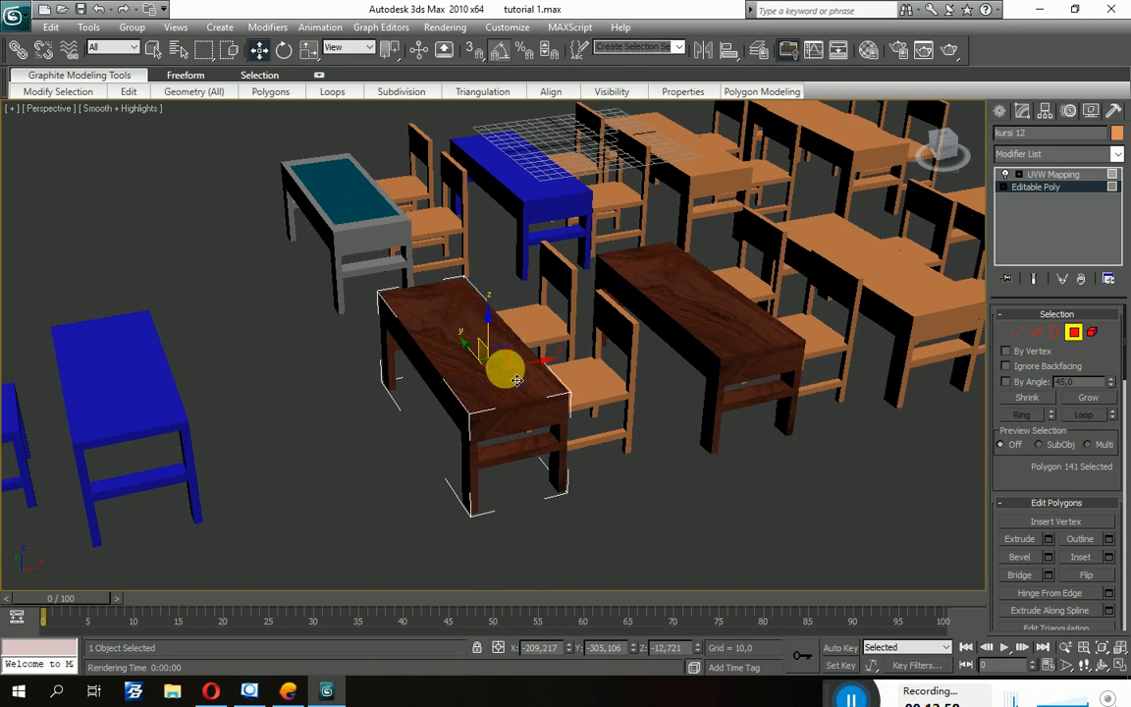
pyautogui.keyDown('ctrl'); pyautogui.click(481, 314); pyautogui.keyUp('ctrl')
pyautogui.click(473, 333)
pyautogui.click(473, 333)
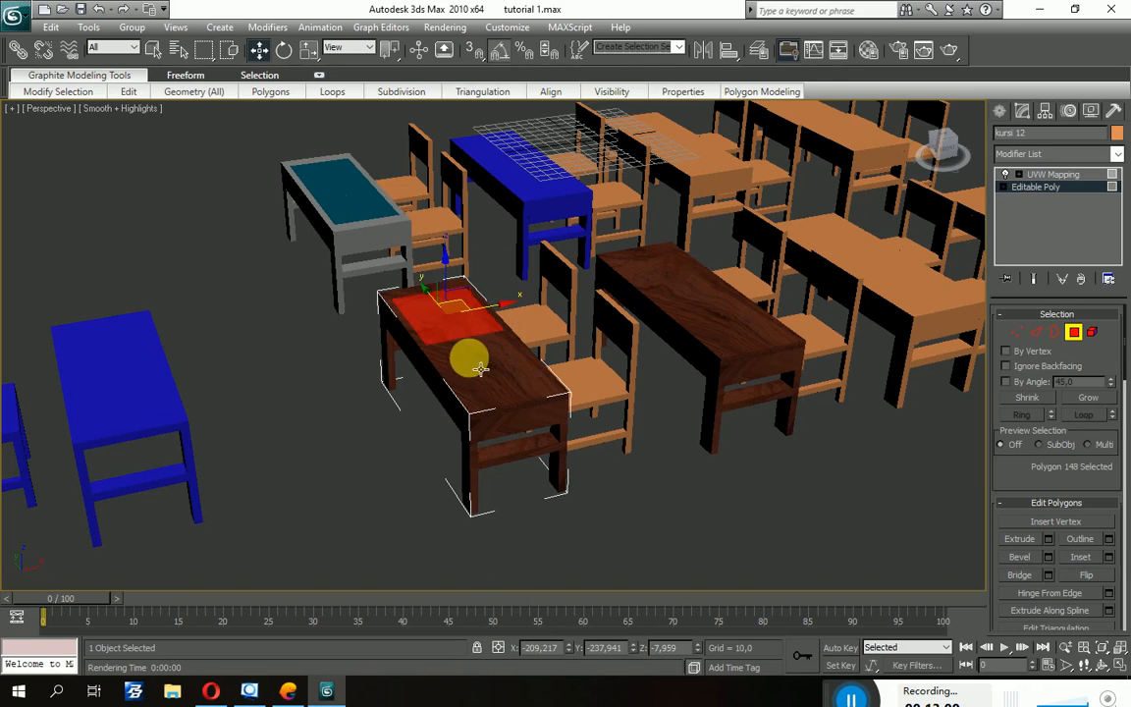
pyautogui.keyDown('ctrl'); pyautogui.click(479, 370); pyautogui.keyUp('ctrl')
pyautogui.click(484, 351)
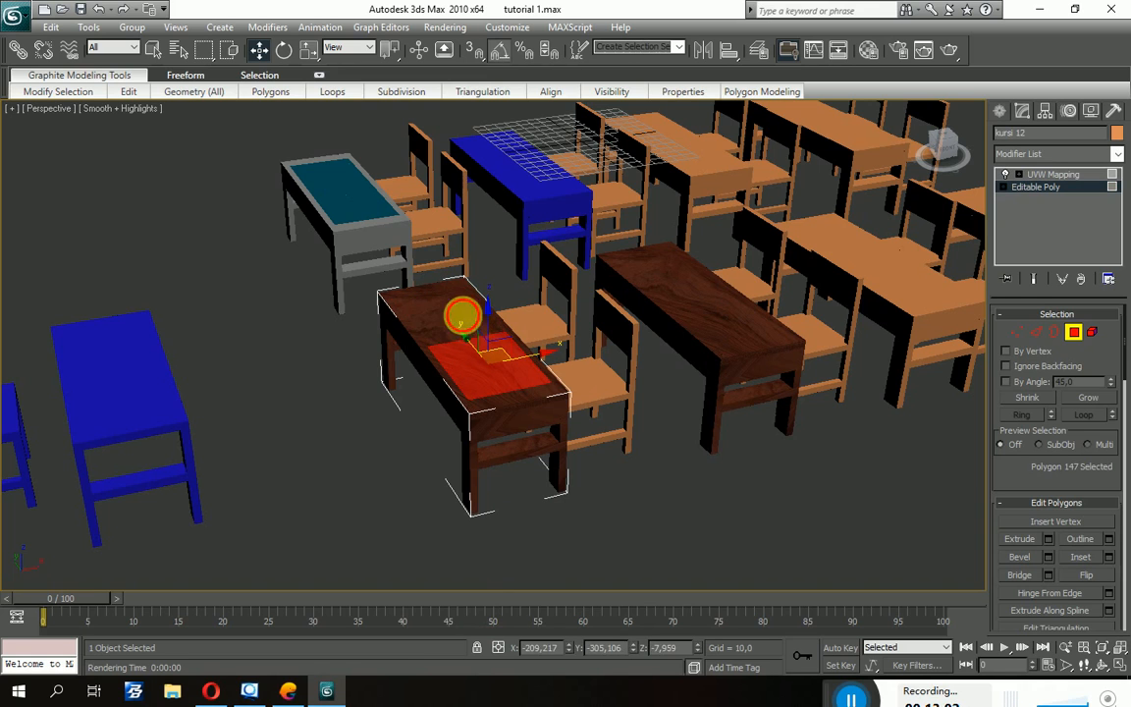
pyautogui.keyDown('ctrl'); pyautogui.click(477, 329); pyautogui.keyUp('ctrl')
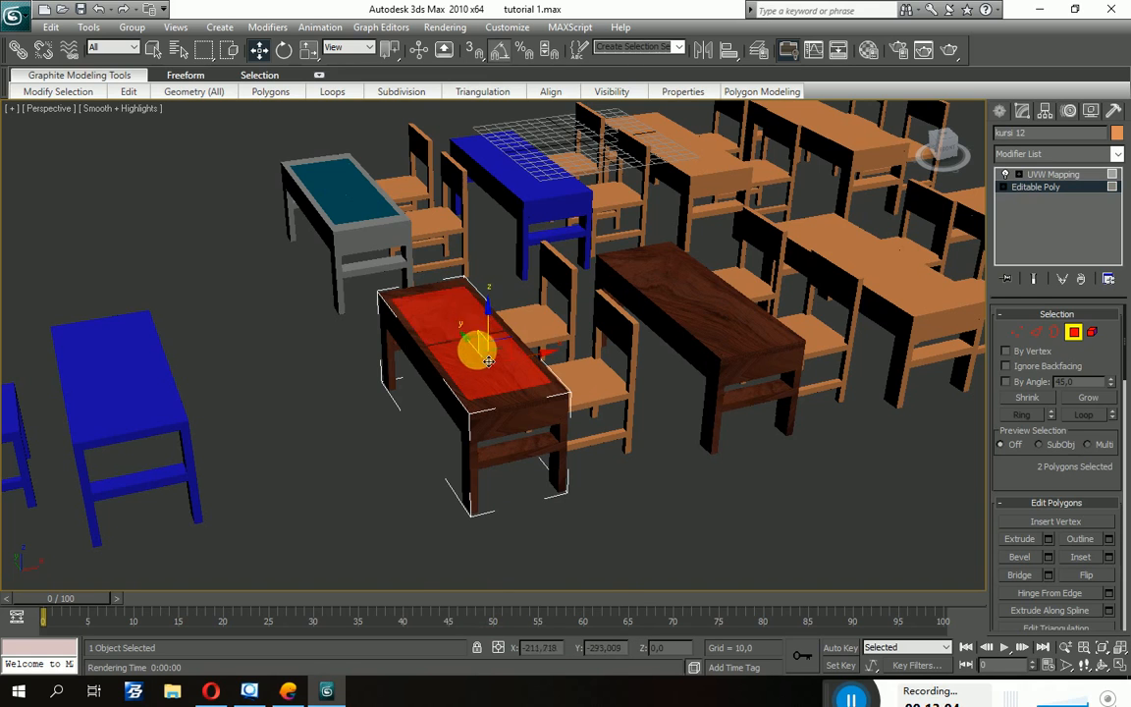
# Add the narrow strip between the two selected tabletop polygons of desk kursi 12 to the polygon selection.
pyautogui.scroll(10, 486, 346)
pyautogui.keyDown('ctrl'); pyautogui.click(628, 408); pyautogui.keyUp('ctrl')
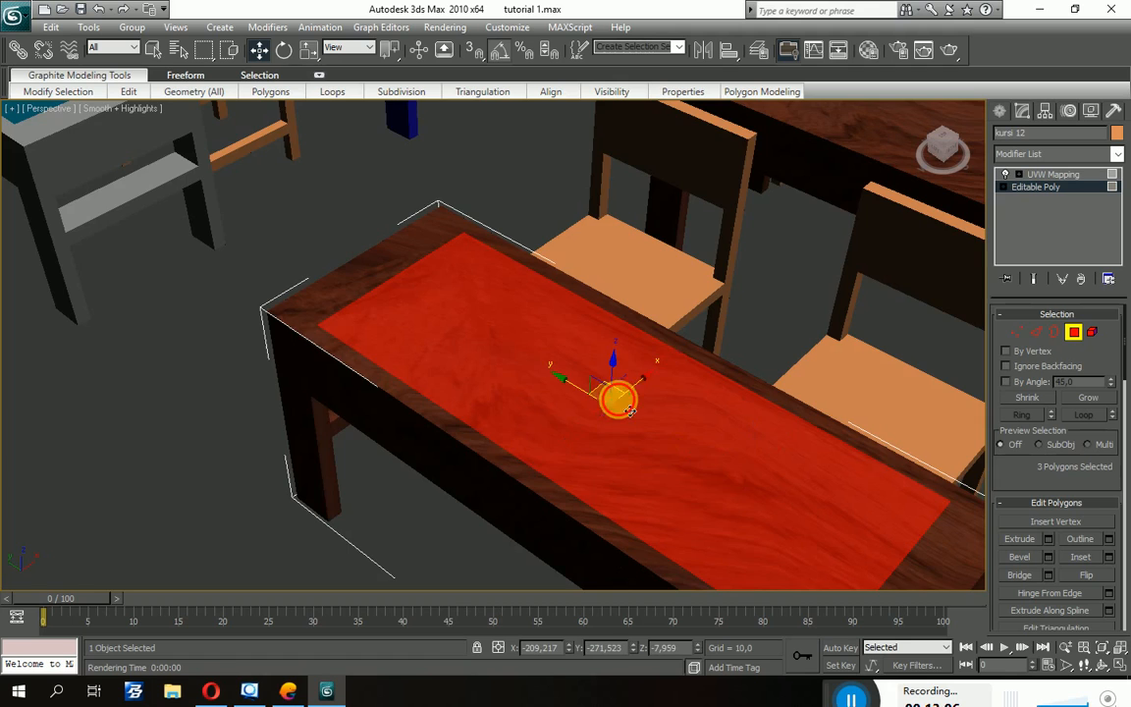
pyautogui.keyDown('alt'); pyautogui.moveTo(614, 397); pyautogui.dragTo(709, 463, button='middle'); pyautogui.keyUp('alt')
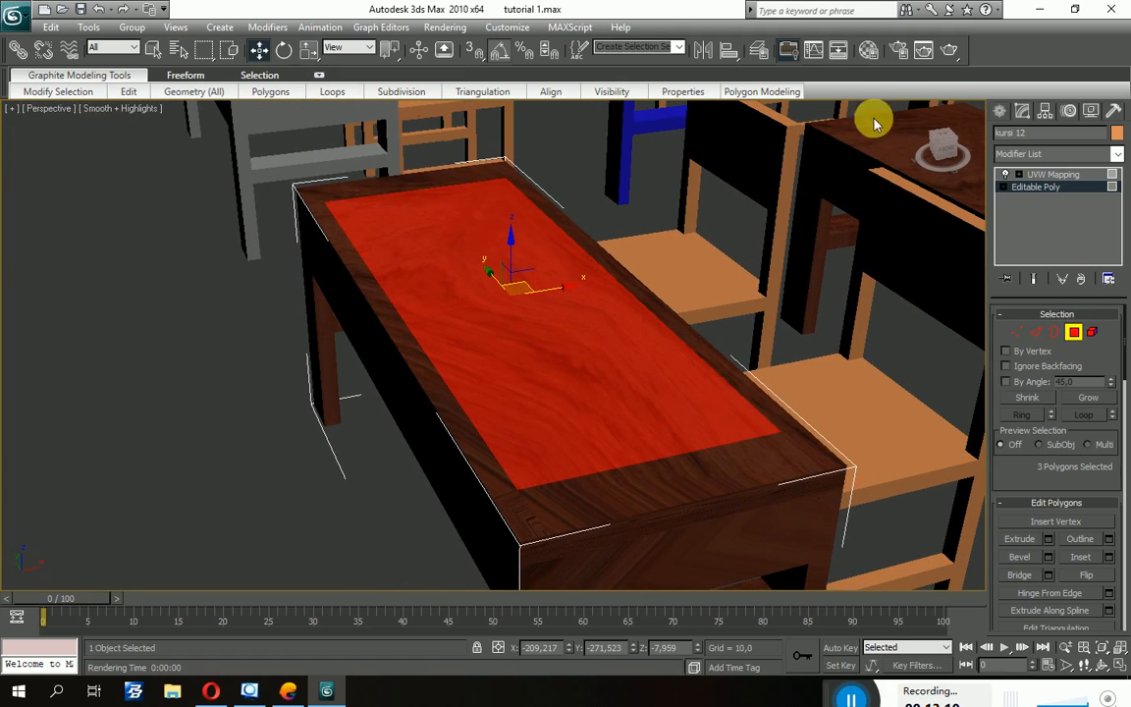
# Assign the light blue Material #3 to the selected tabletop polygons, deselect them and close the Material Editor.
pyautogui.click(864, 57)
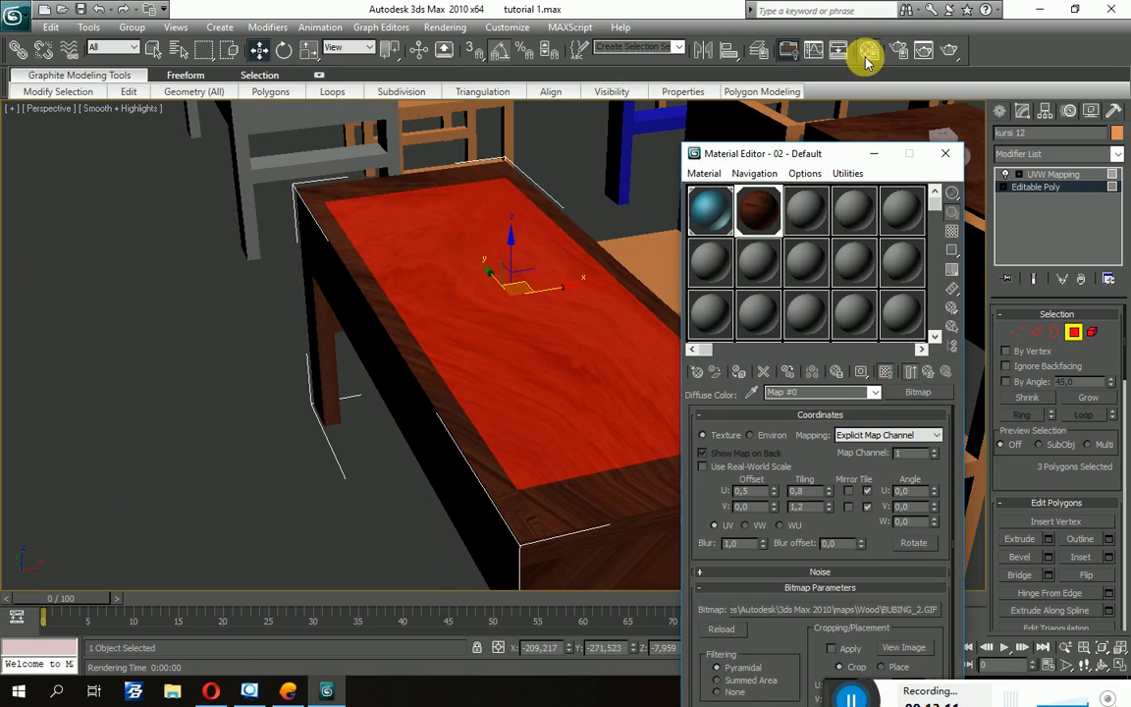
pyautogui.click(716, 216)
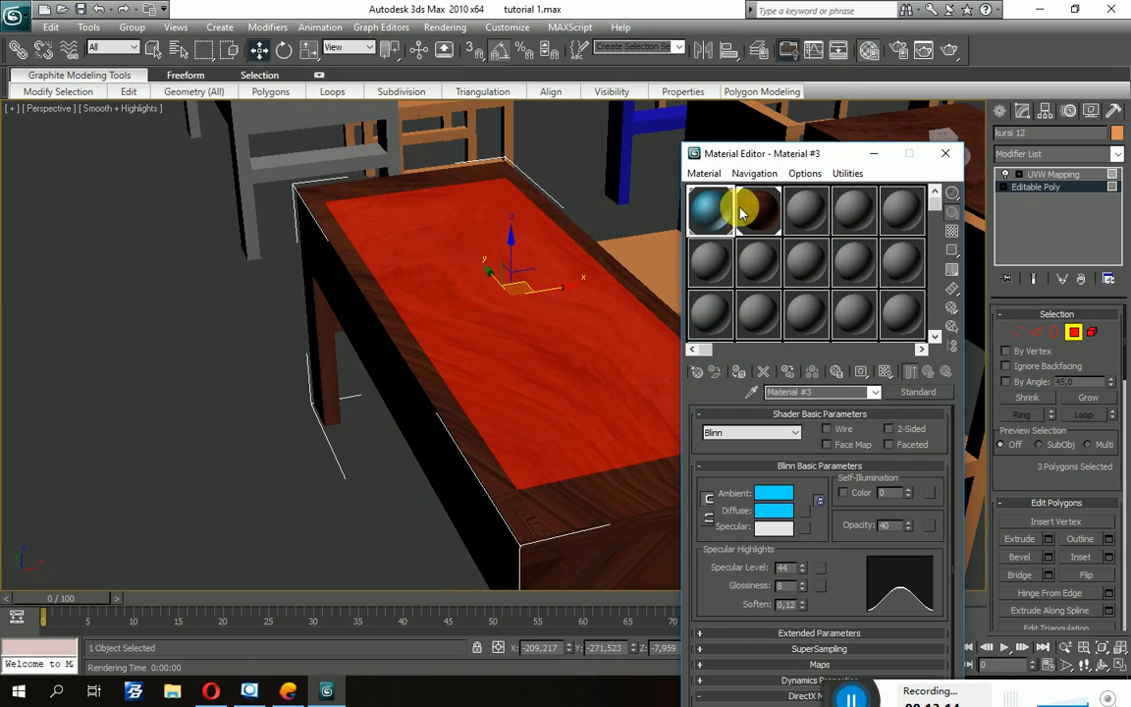
pyautogui.click(741, 374)
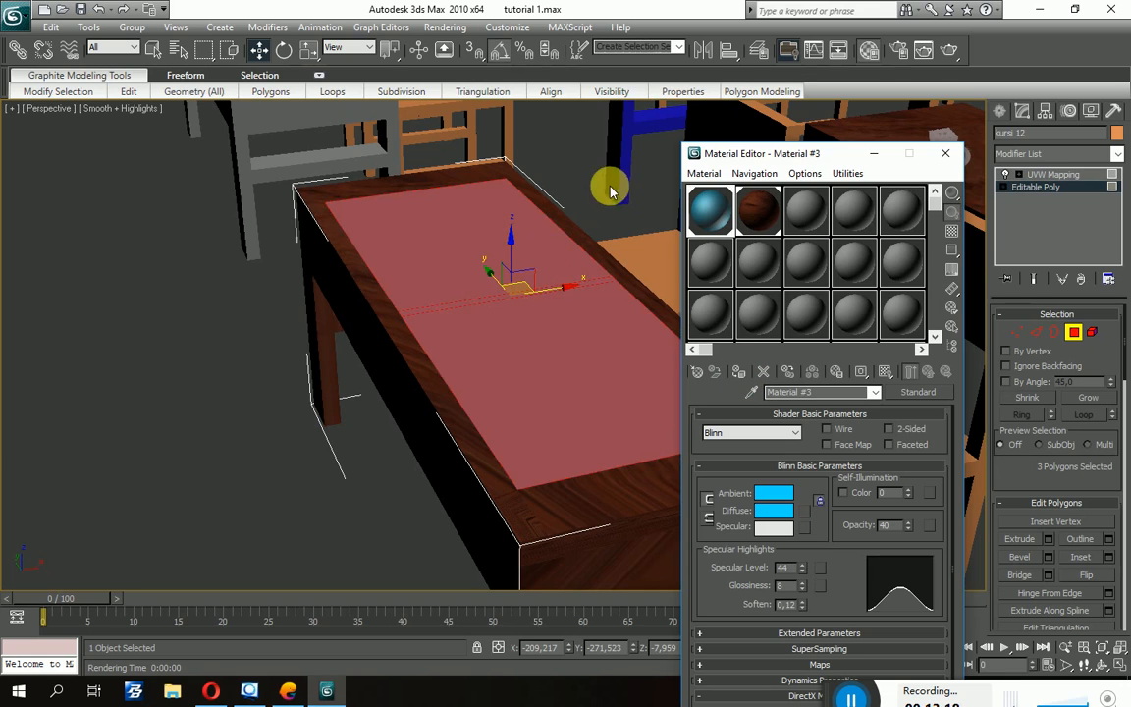
pyautogui.click(597, 184)
pyautogui.keyDown('alt'); pyautogui.moveTo(633, 335); pyautogui.dragTo(604, 336, button='middle'); pyautogui.keyUp('alt')
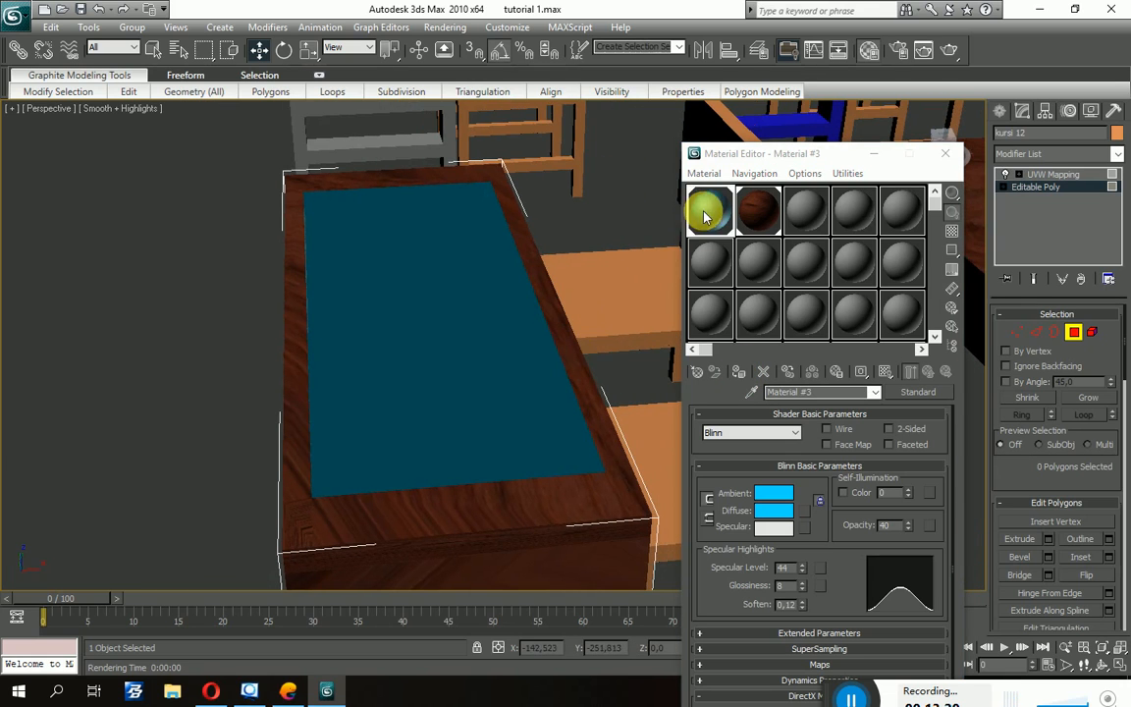
pyautogui.keyDown('alt'); pyautogui.moveTo(585, 389); pyautogui.dragTo(609, 379, button='middle'); pyautogui.keyUp('alt')
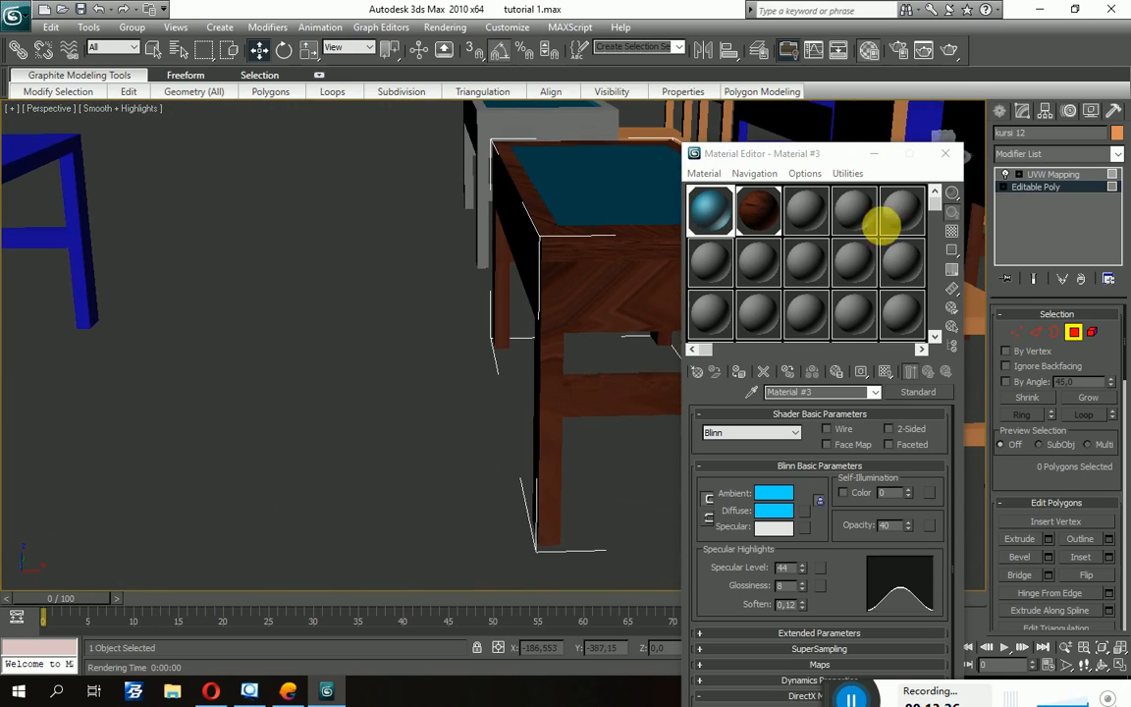
pyautogui.click(943, 153)
pyautogui.keyDown('alt'); pyautogui.moveTo(854, 324); pyautogui.dragTo(914, 333, button='middle'); pyautogui.keyUp('alt')
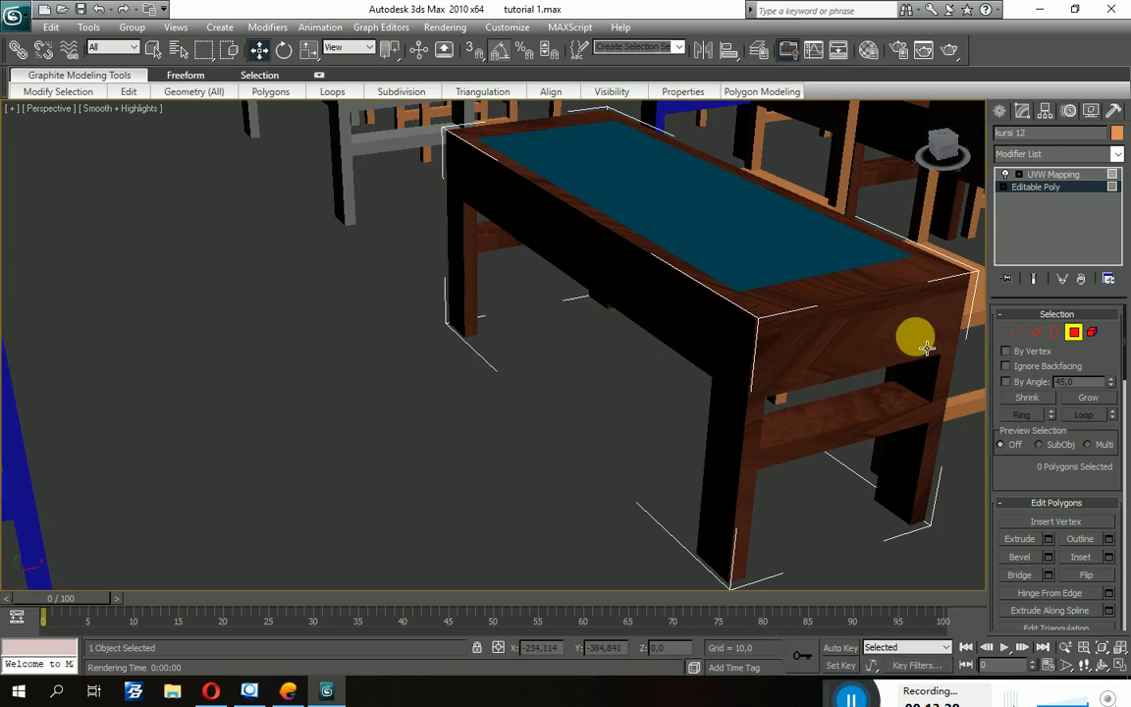
# Return kursi 12 to its UVW Mapping level, render the Perspective view and close the rendered frame.
pyautogui.click(1045, 176)
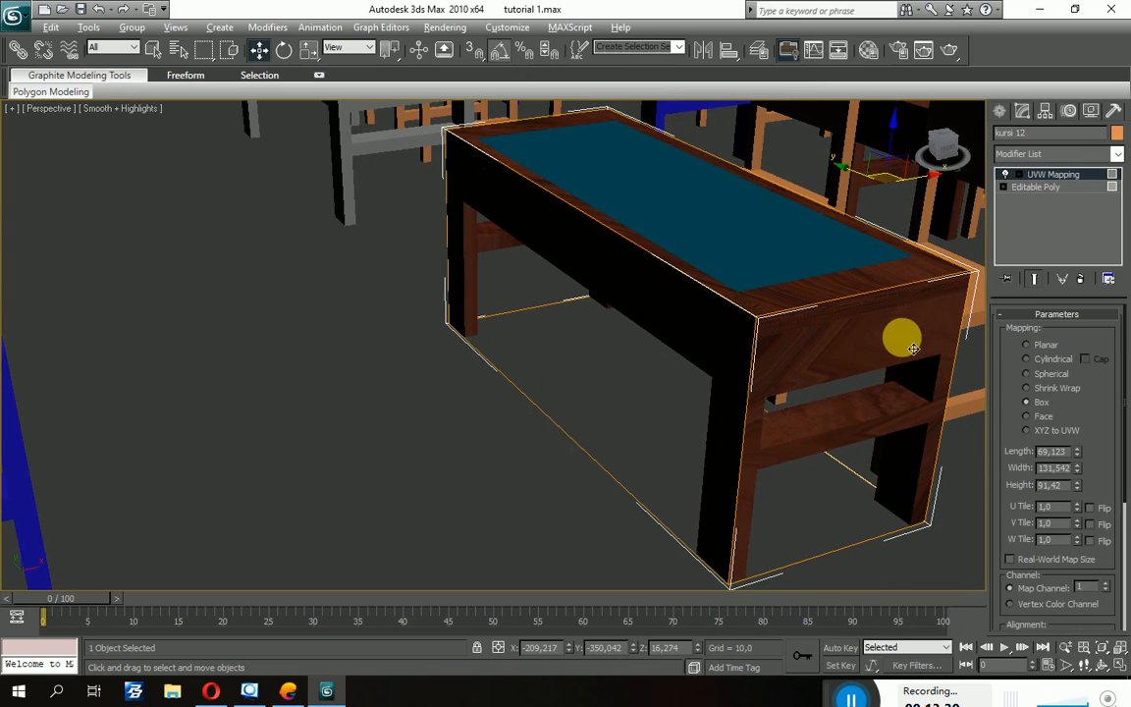
pyautogui.keyDown('alt'); pyautogui.moveTo(913, 346); pyautogui.dragTo(866, 367, button='middle'); pyautogui.keyUp('alt')
pyautogui.scroll(-2, 844, 355)
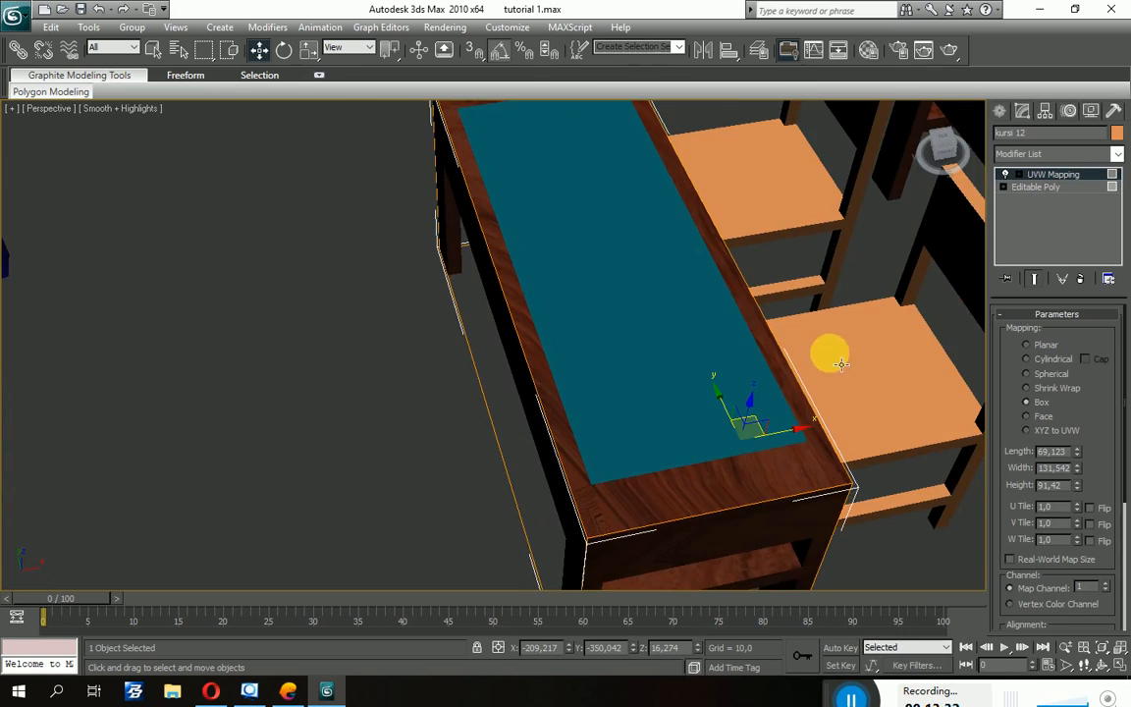
pyautogui.scroll(-5, 754, 448)
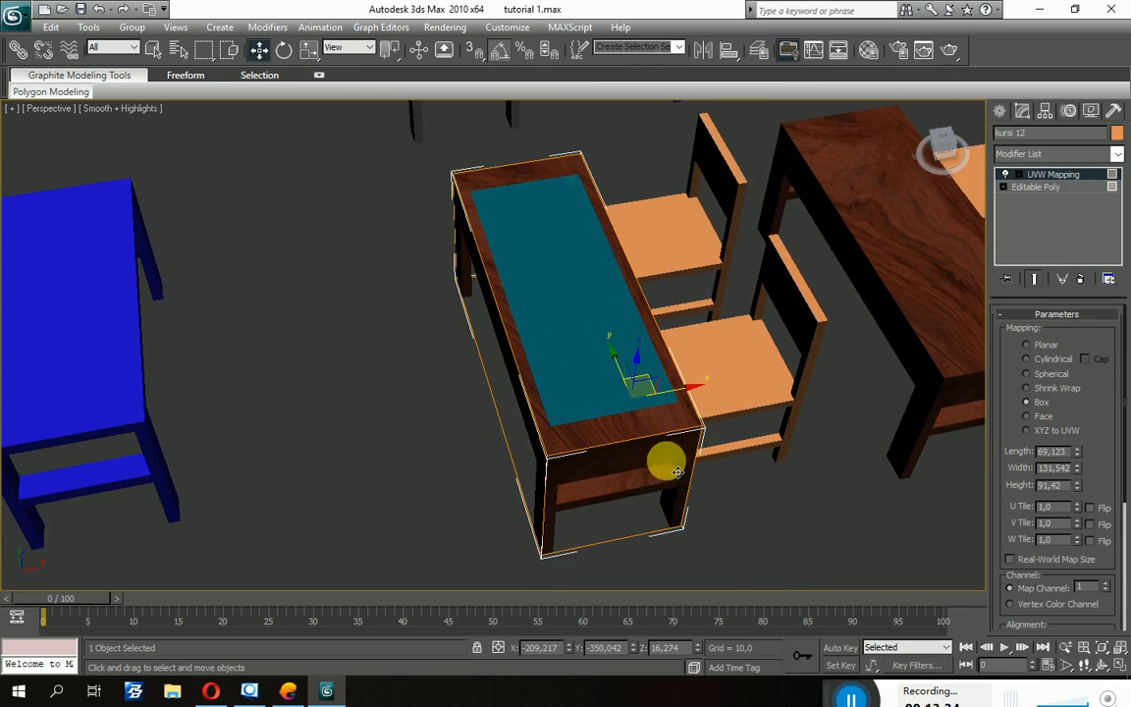
pyautogui.keyDown('alt'); pyautogui.moveTo(667, 462); pyautogui.dragTo(752, 472, button='middle'); pyautogui.keyUp('alt')
pyautogui.scroll(5, 775, 482)
pyautogui.scroll(-5, 793, 491)
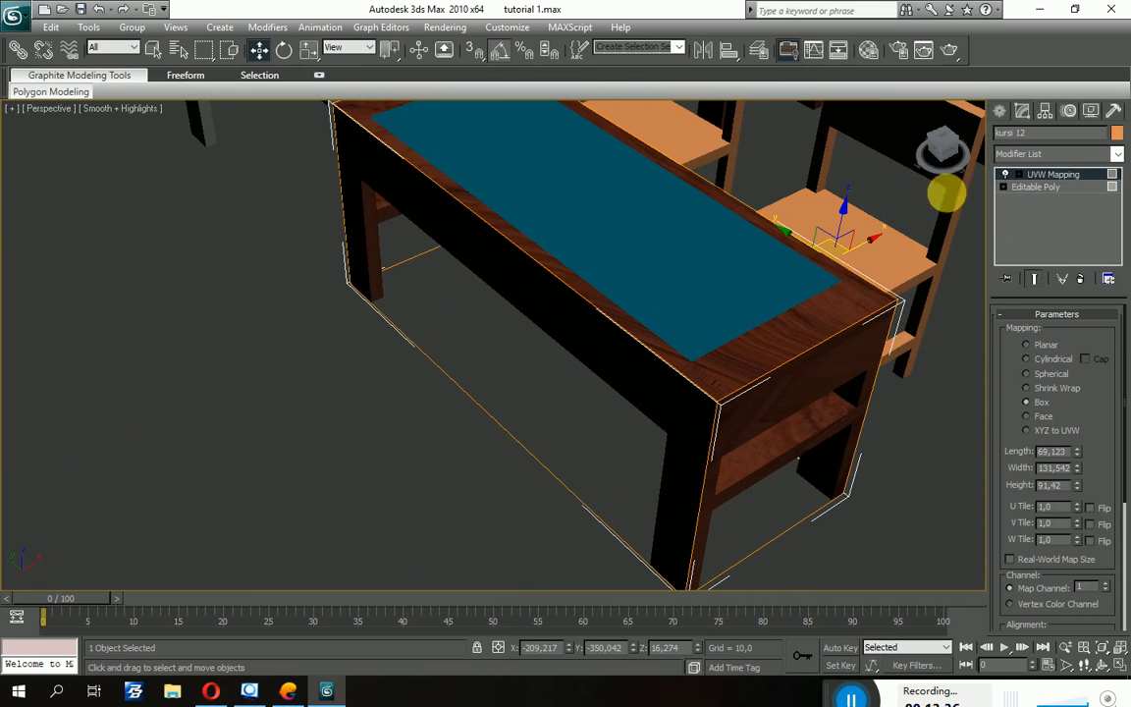
pyautogui.click(949, 50)
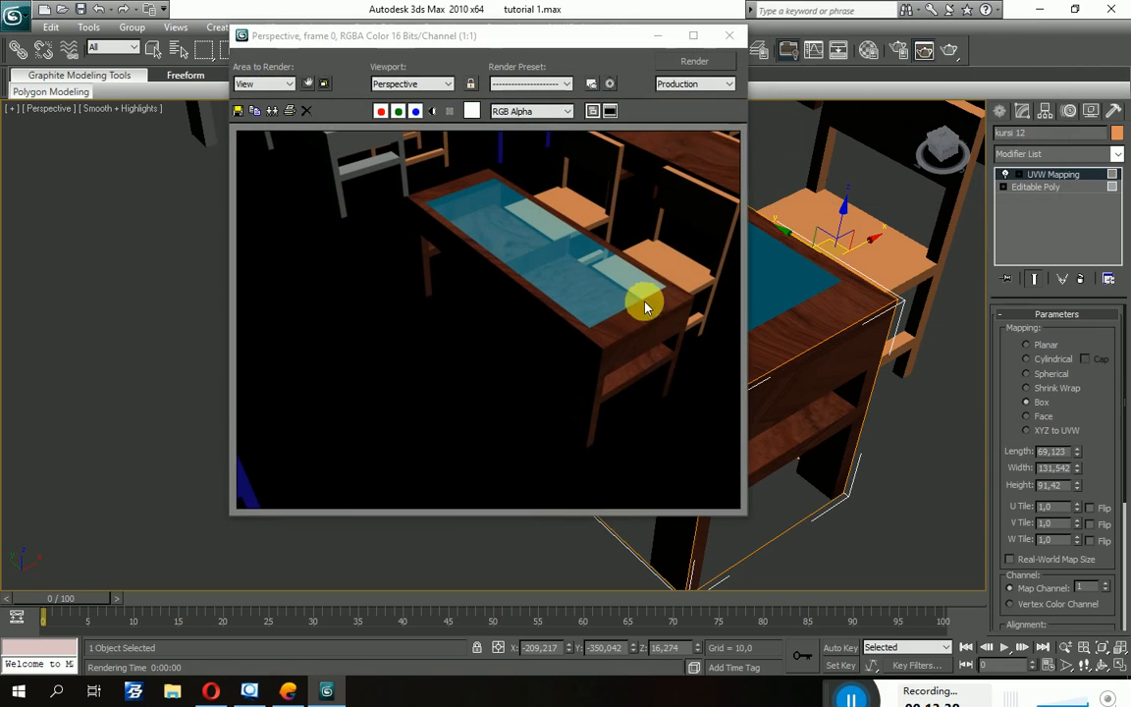
pyautogui.click(730, 37)
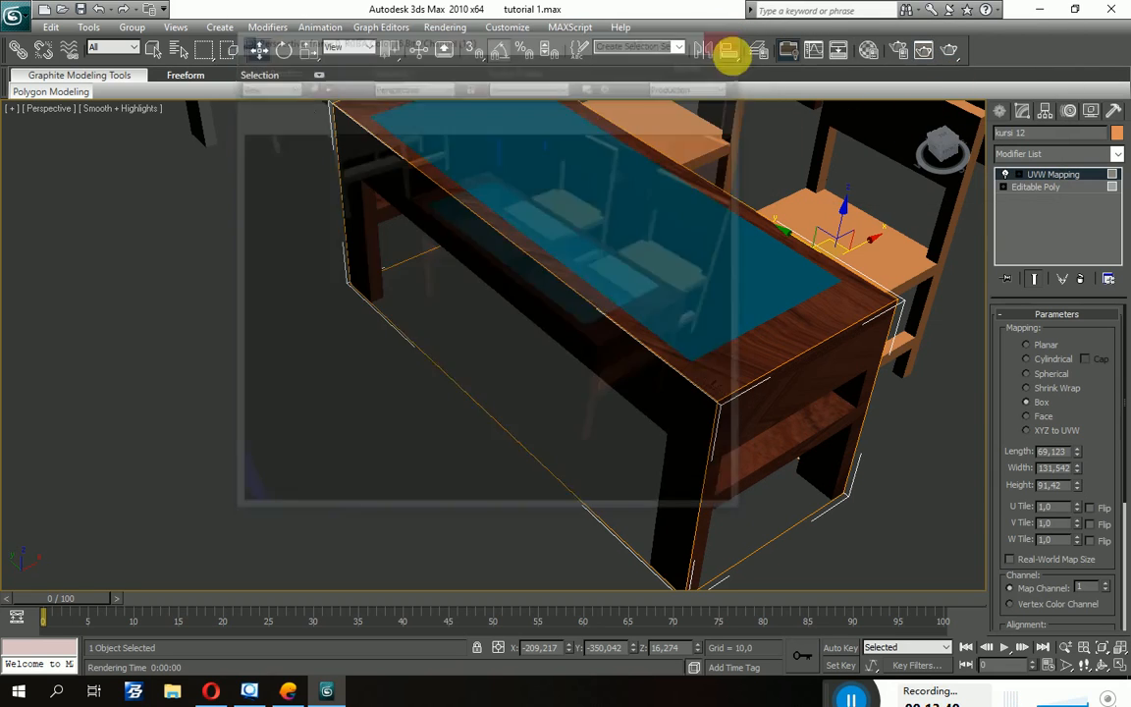
# Try a second UVW Map modifier on kursi 12 with Box mapping and a length of 42,521.
pyautogui.click(1119, 157)
pyautogui.scroll(-15, 1041, 393)
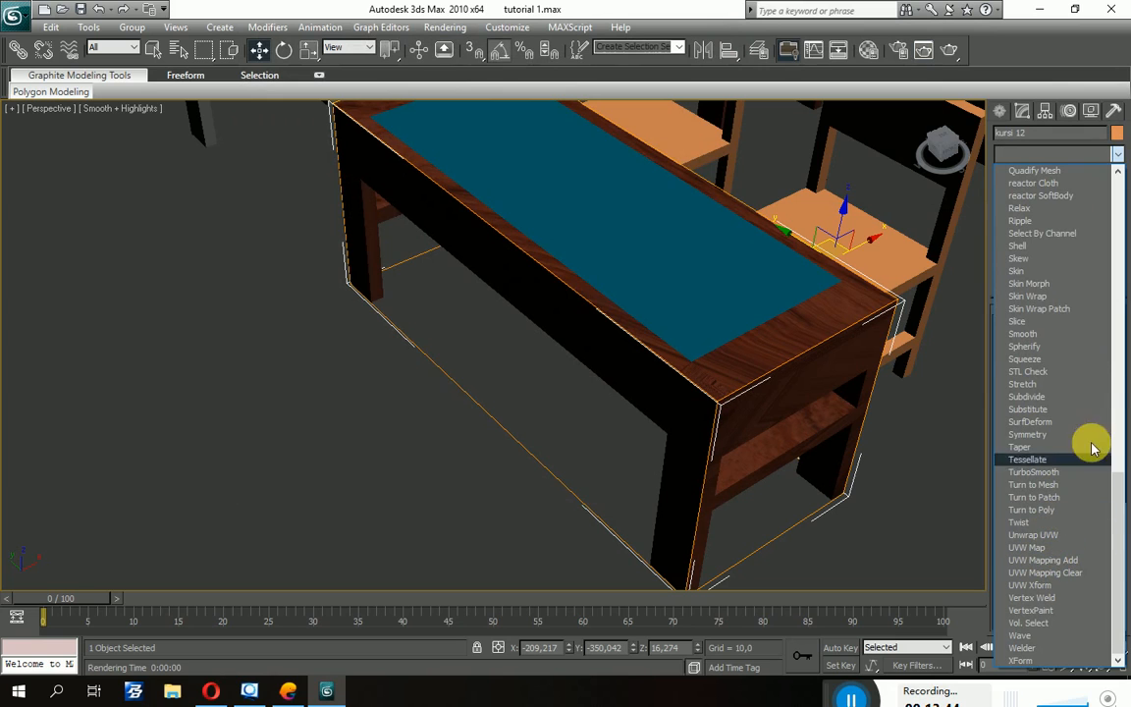
pyautogui.click(1064, 556)
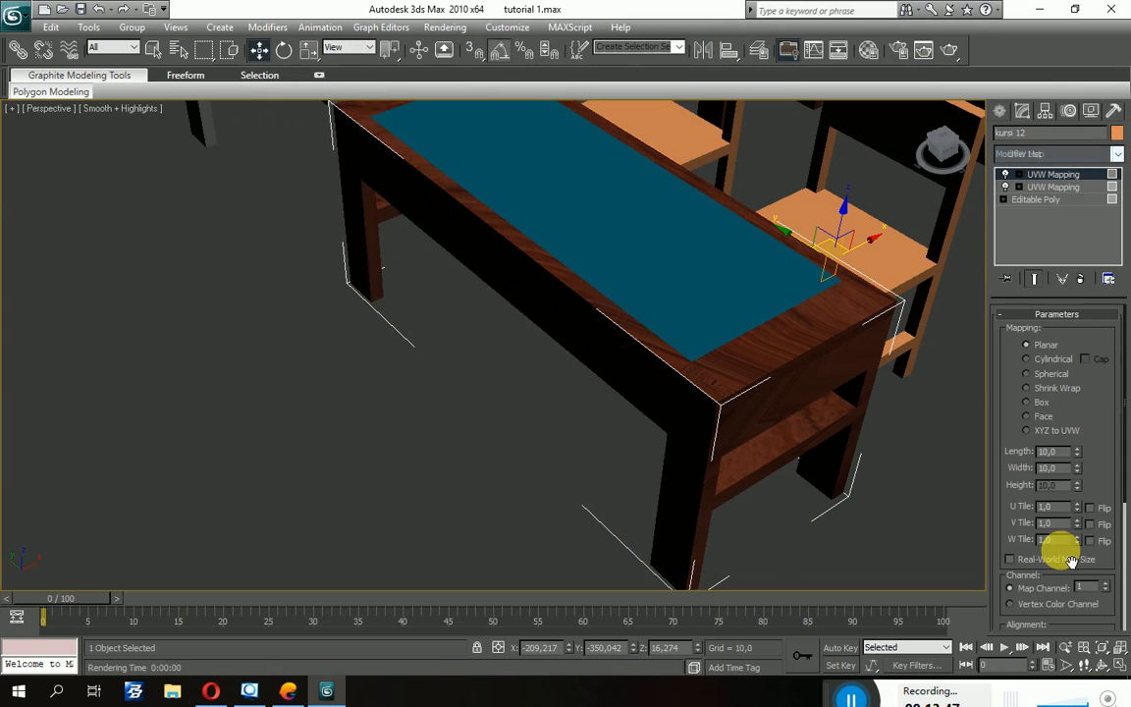
pyautogui.click(1044, 404)
pyautogui.keyDown('alt'); pyautogui.moveTo(972, 358); pyautogui.dragTo(805, 324, button='middle'); pyautogui.keyUp('alt')
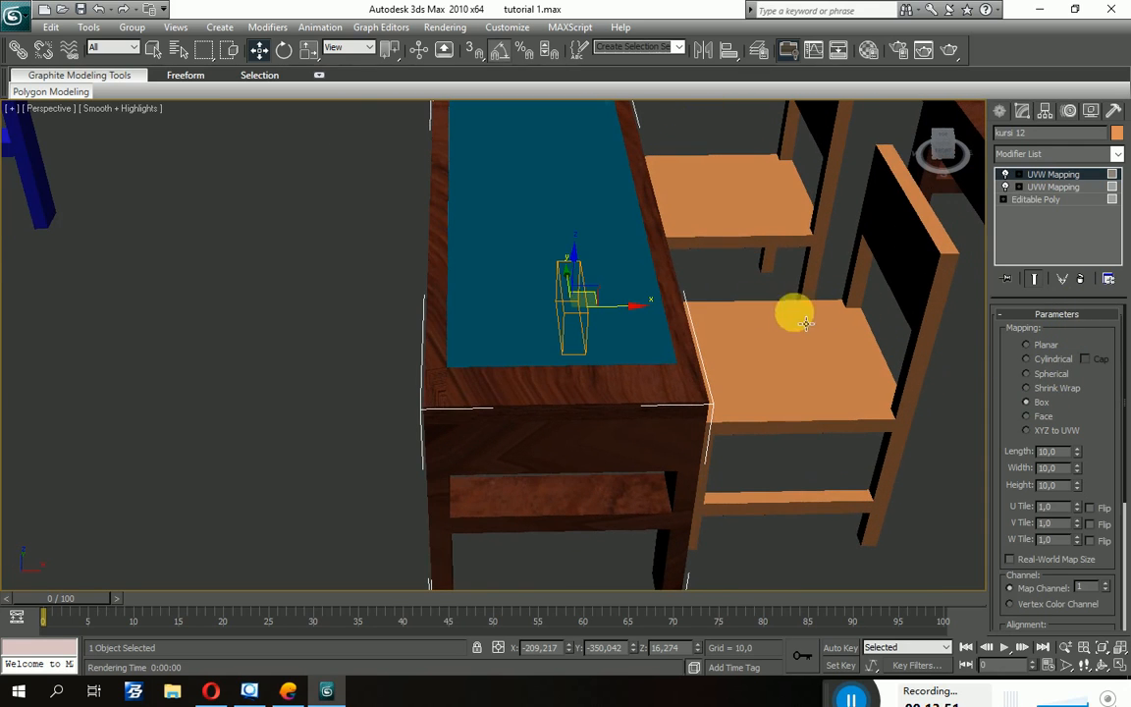
pyautogui.click(1076, 452)
pyautogui.moveTo(1086, 444); pyautogui.dragTo(1122, 195)
pyautogui.keyDown('alt'); pyautogui.moveTo(591, 446); pyautogui.dragTo(628, 511, button='middle'); pyautogui.keyUp('alt')
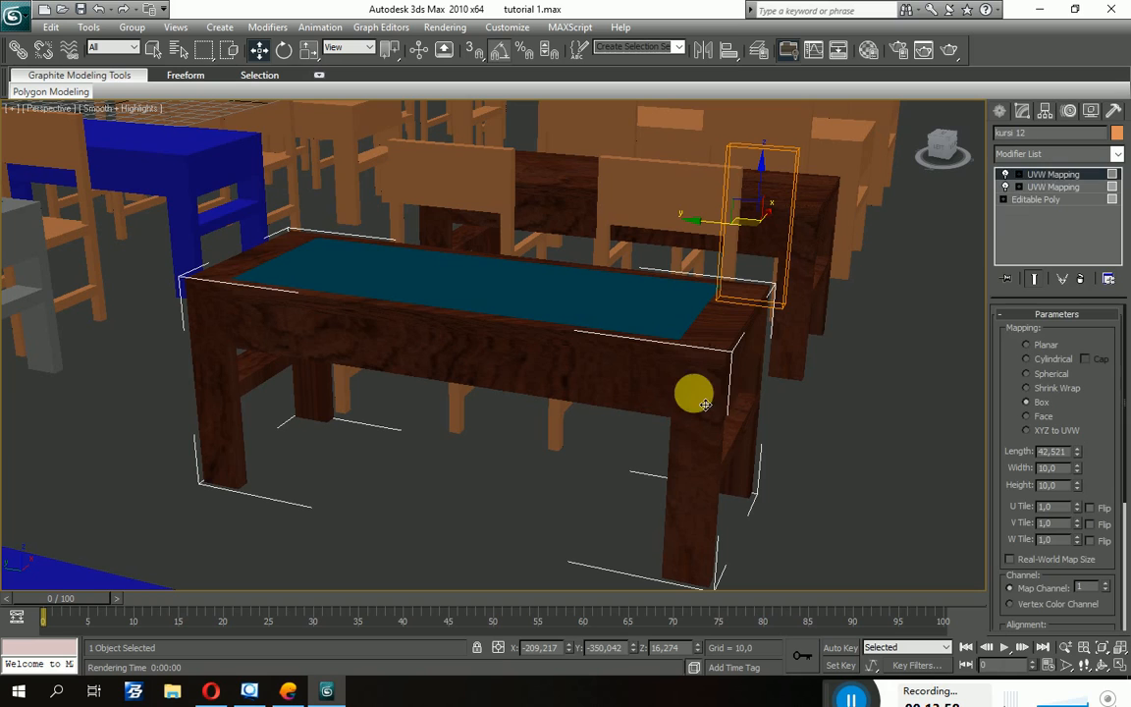
# Delete both UVW Mapping modifiers from the modifier stack of kursi 12.
pyautogui.rightClick(1059, 177)
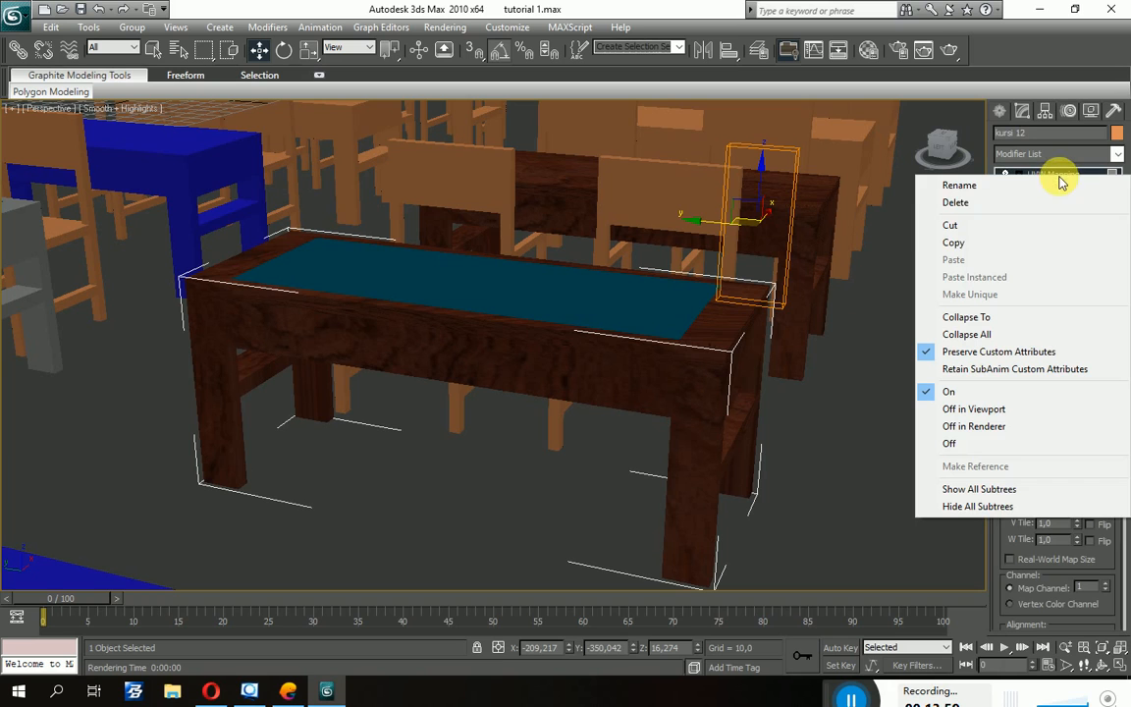
pyautogui.click(982, 184)
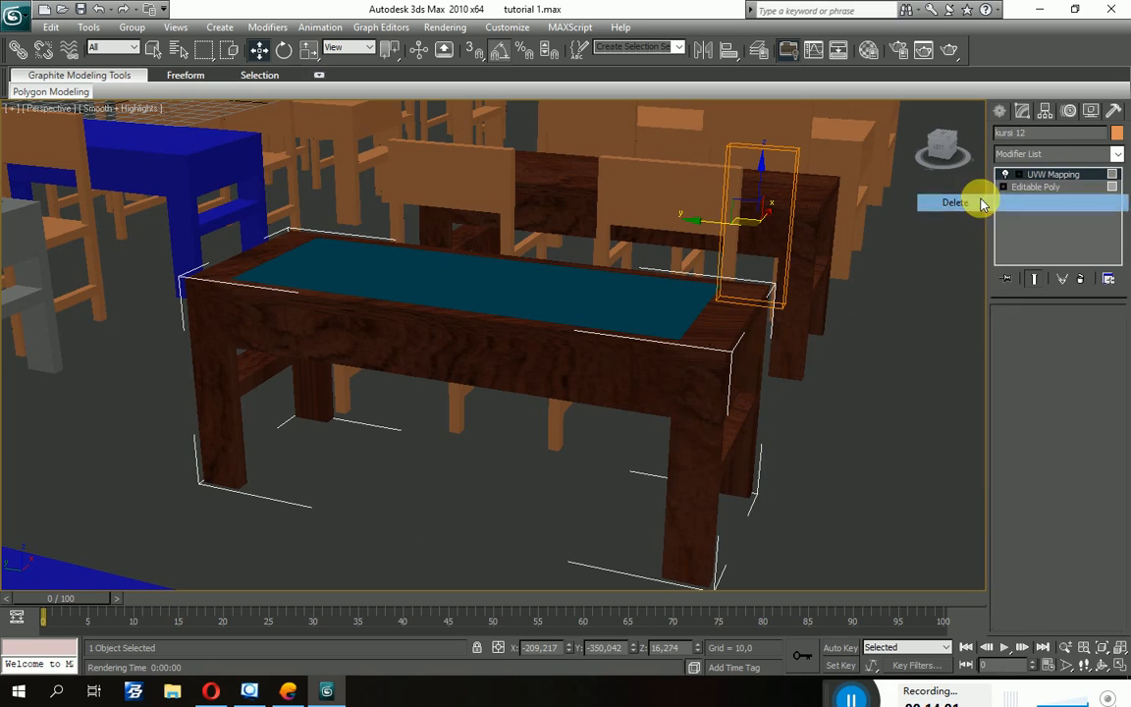
pyautogui.rightClick(1048, 177)
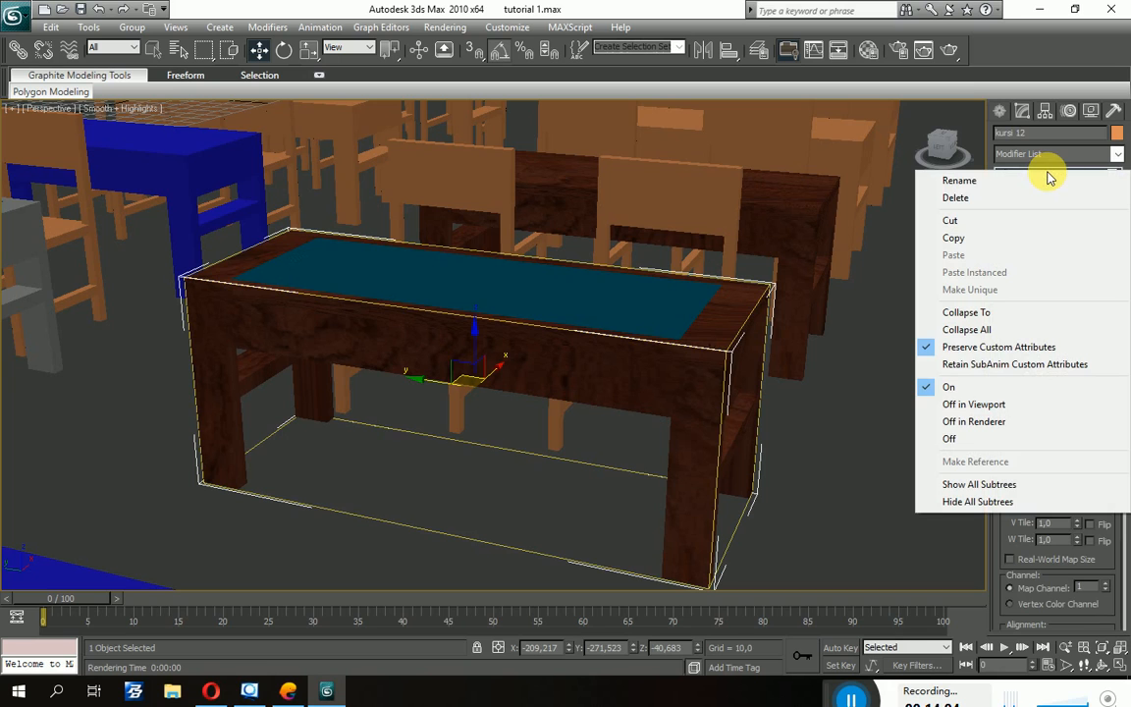
pyautogui.click(974, 199)
pyautogui.keyDown('alt'); pyautogui.moveTo(934, 366); pyautogui.dragTo(920, 371, button='middle'); pyautogui.keyUp('alt')
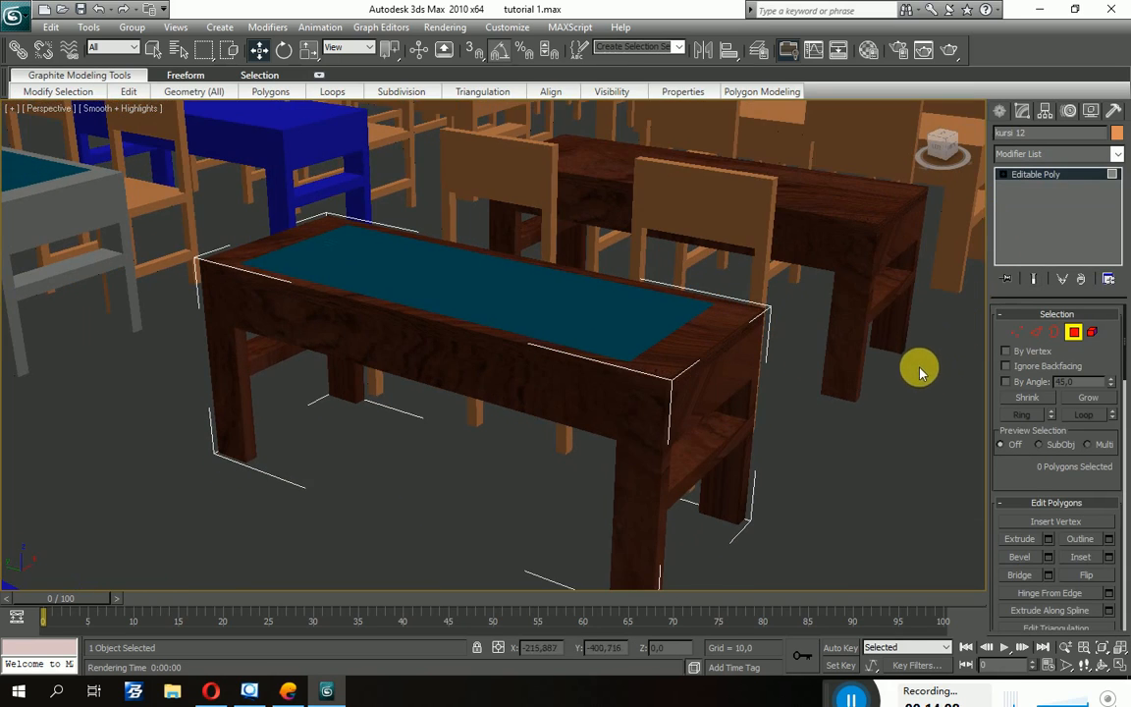
# Leave polygon selection and apply a fresh UVW Map modifier with Box mapping to the whole kursi 12 desk.
pyautogui.click(1073, 332)
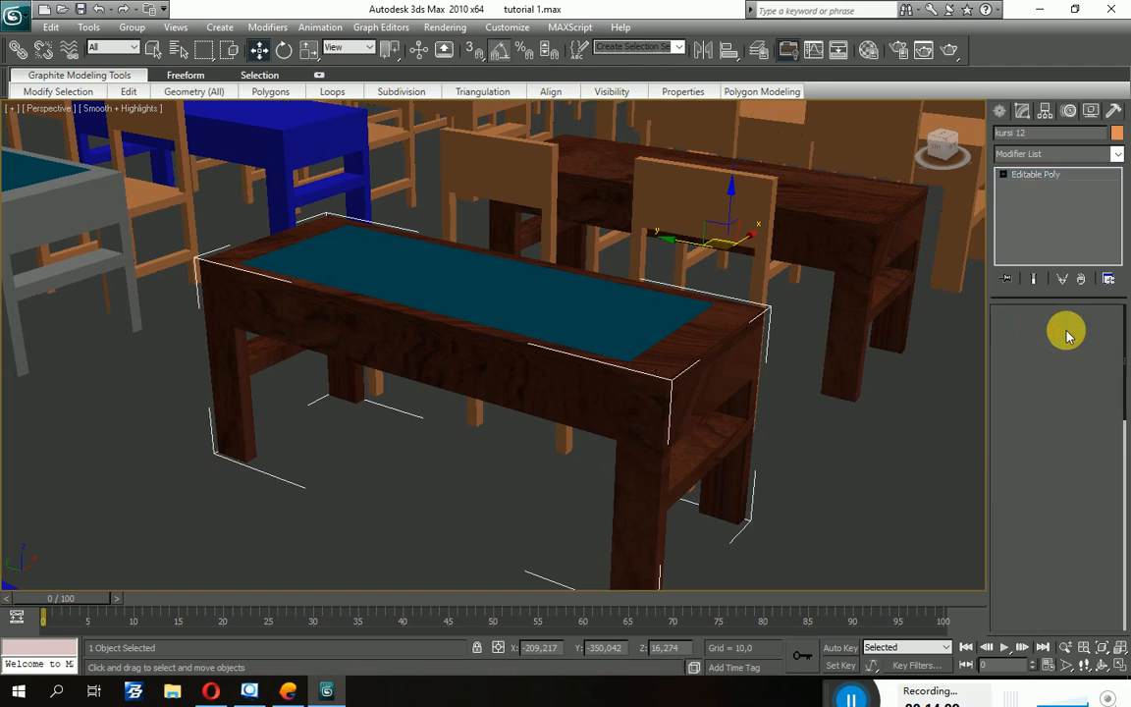
pyautogui.click(1109, 155)
pyautogui.scroll(-15, 1036, 460)
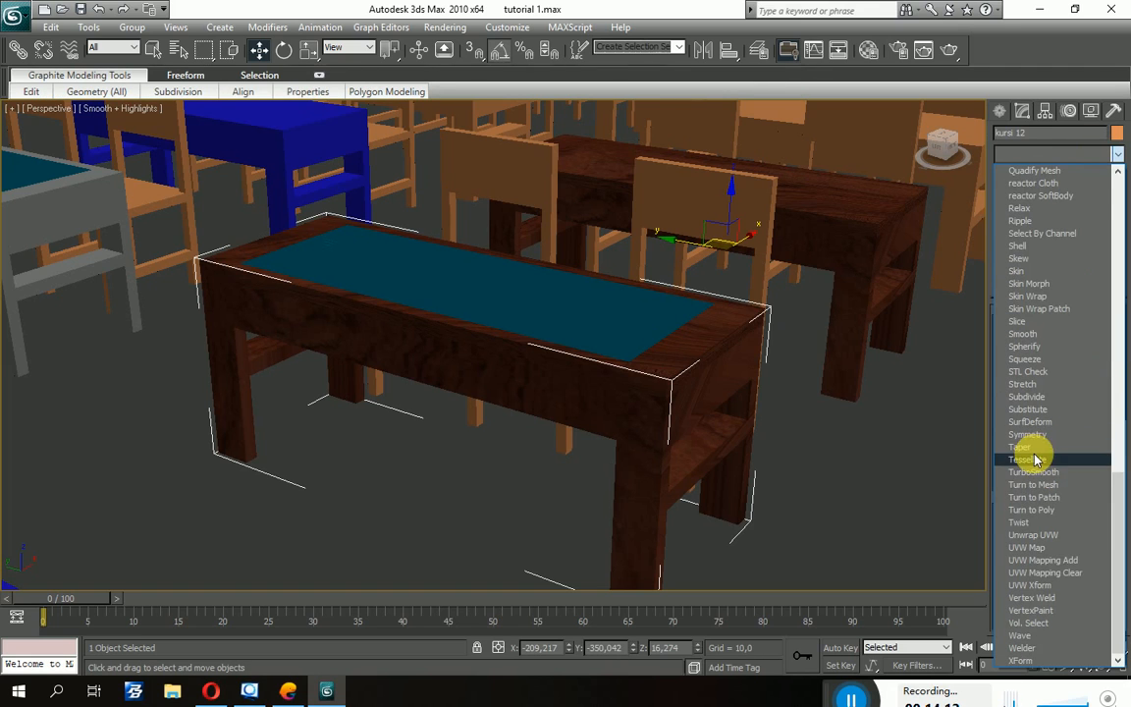
pyautogui.click(1037, 547)
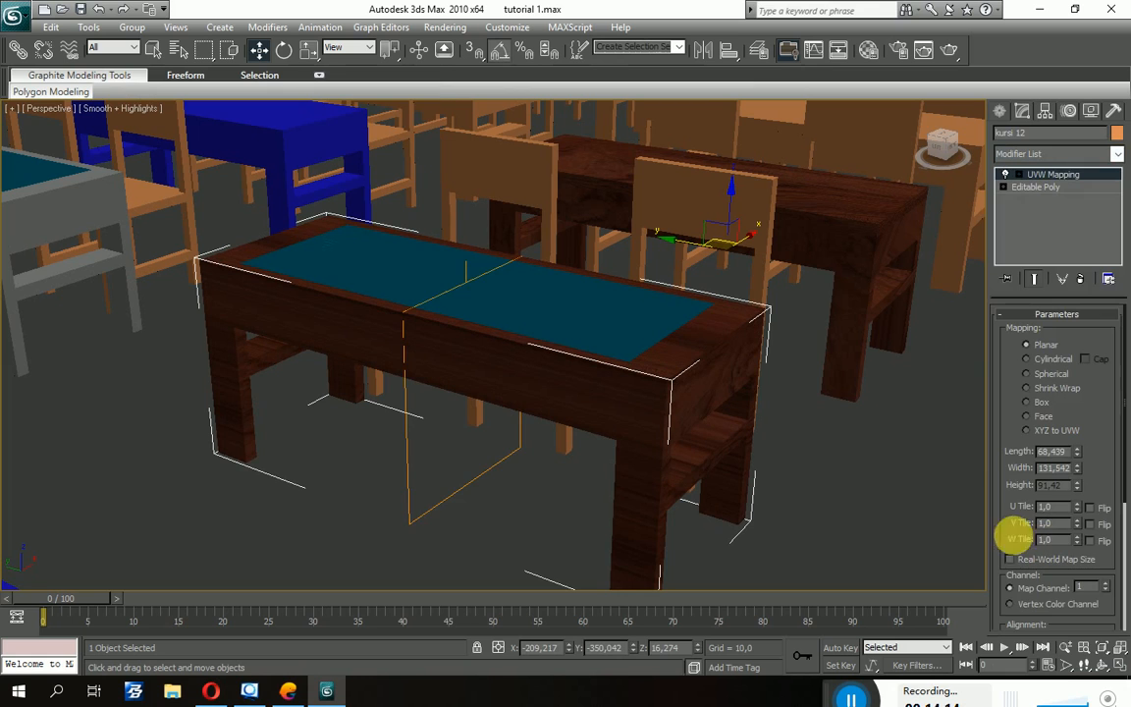
pyautogui.click(1041, 402)
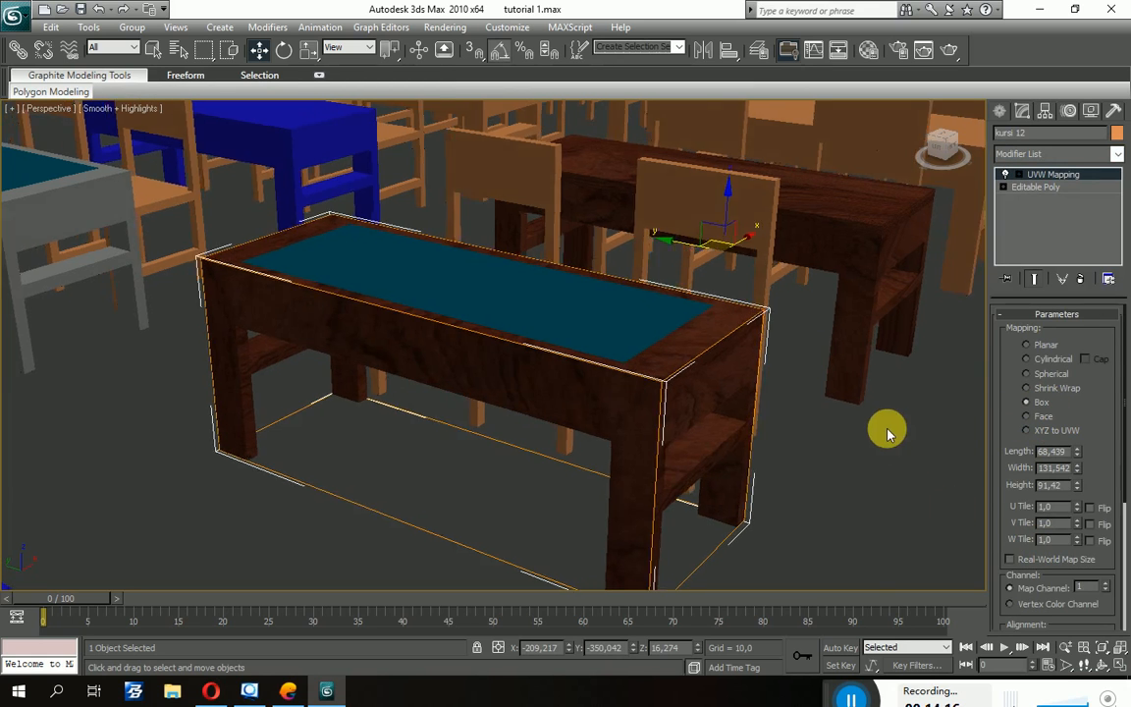
pyautogui.keyDown('alt'); pyautogui.moveTo(889, 429); pyautogui.dragTo(912, 388, button='middle'); pyautogui.keyUp('alt')
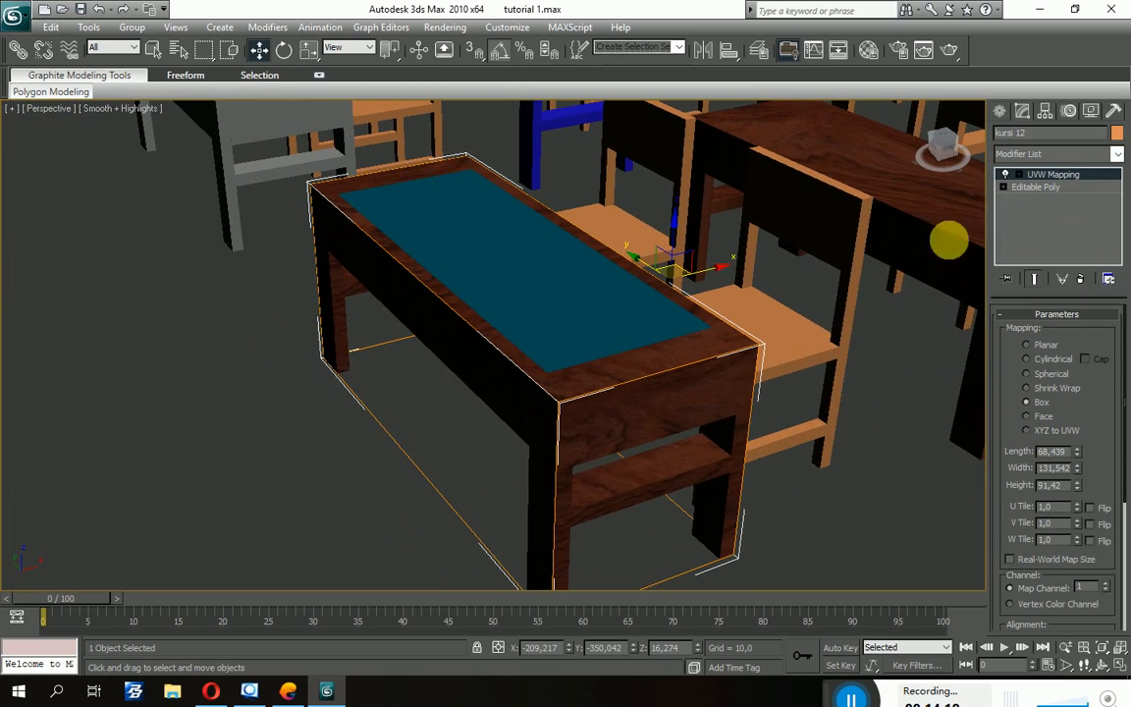
# Render the Perspective view of the blue-topped wooden desk from its short end and close the rendered frame.
pyautogui.keyDown('alt'); pyautogui.moveTo(748, 346); pyautogui.dragTo(893, 177, button='middle'); pyautogui.keyUp('alt')
pyautogui.click(946, 57)
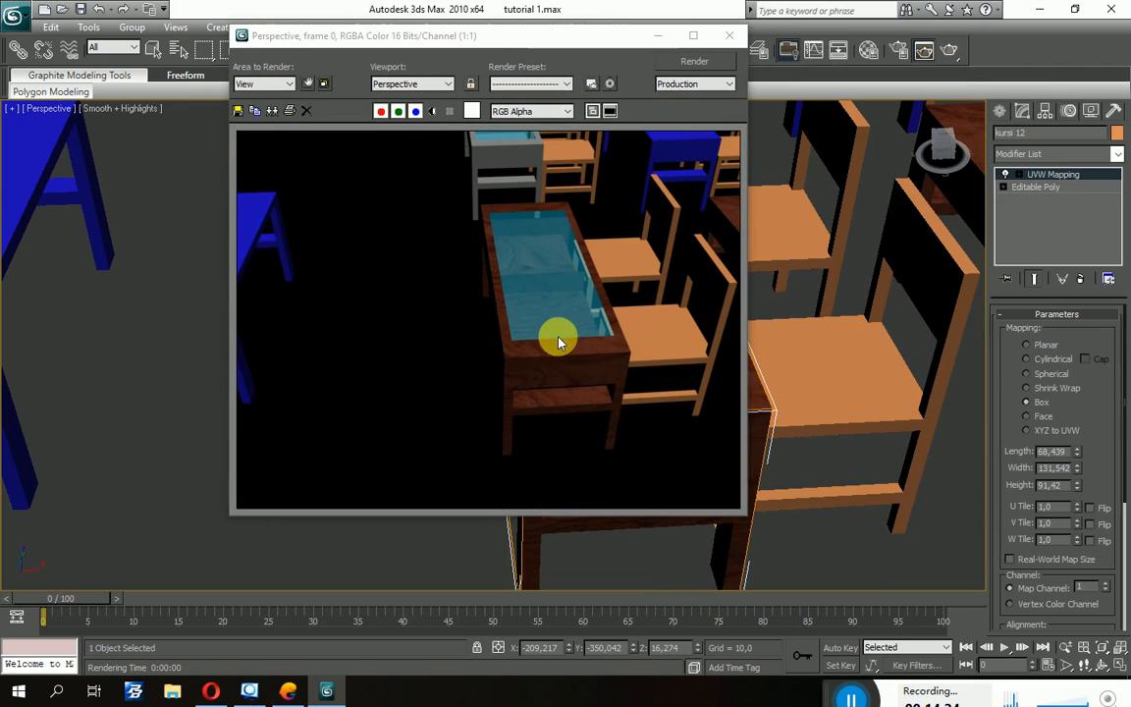
pyautogui.click(730, 36)
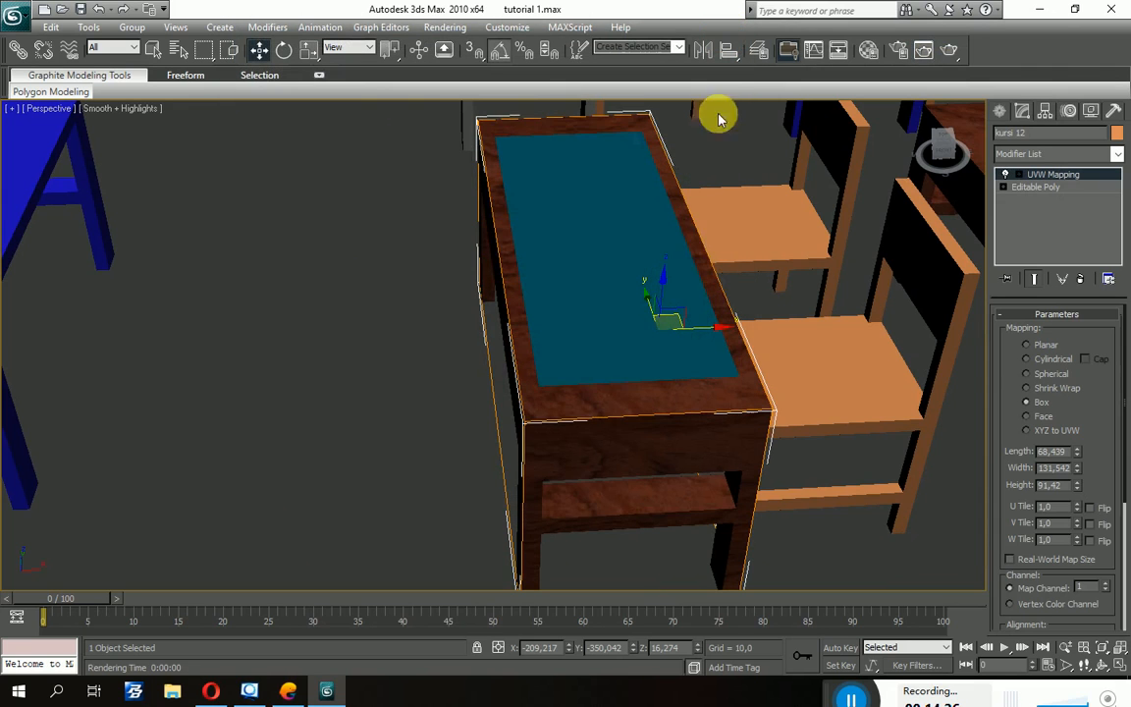
# Bring the full furniture layout into view and start the Box command from the Standard Primitives.
pyautogui.scroll(-4, 587, 410)
pyautogui.scroll(-5, 587, 410)
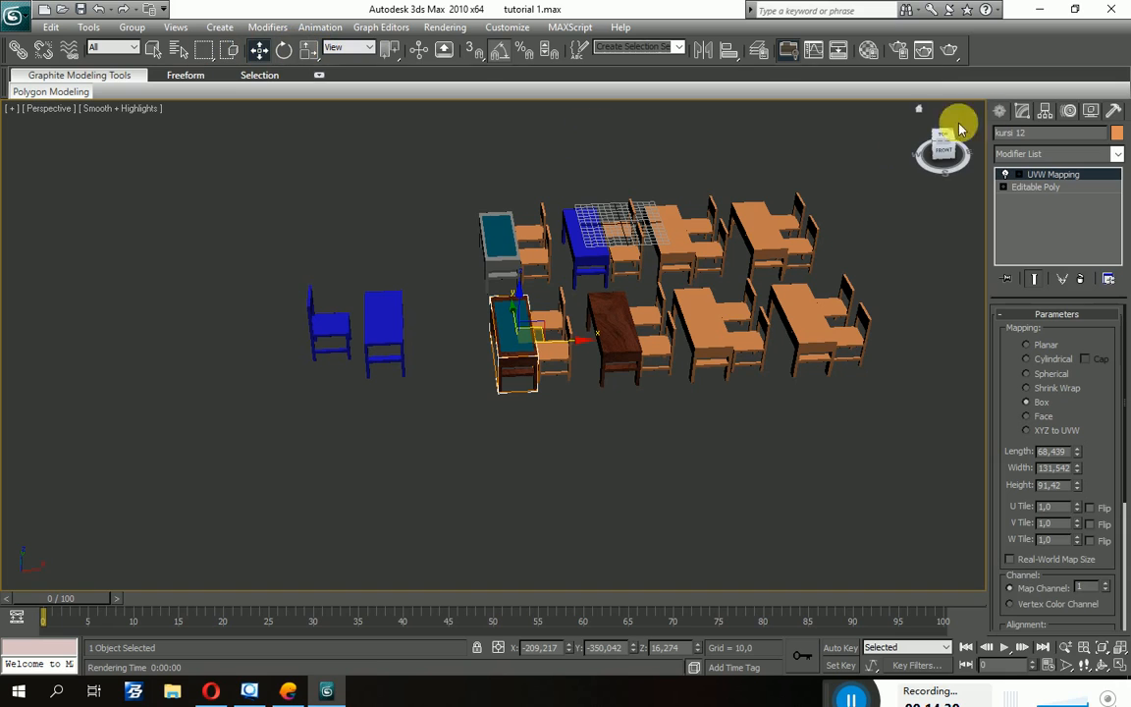
pyautogui.click(998, 116)
pyautogui.scroll(-3, 864, 378)
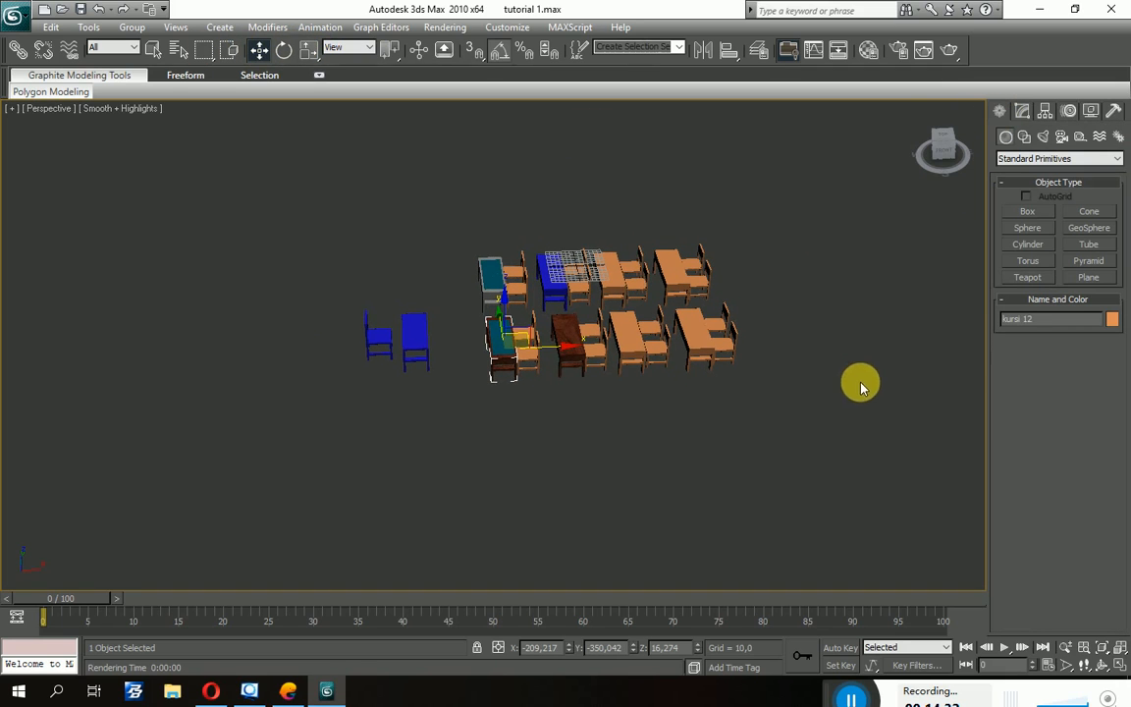
pyautogui.click(1032, 212)
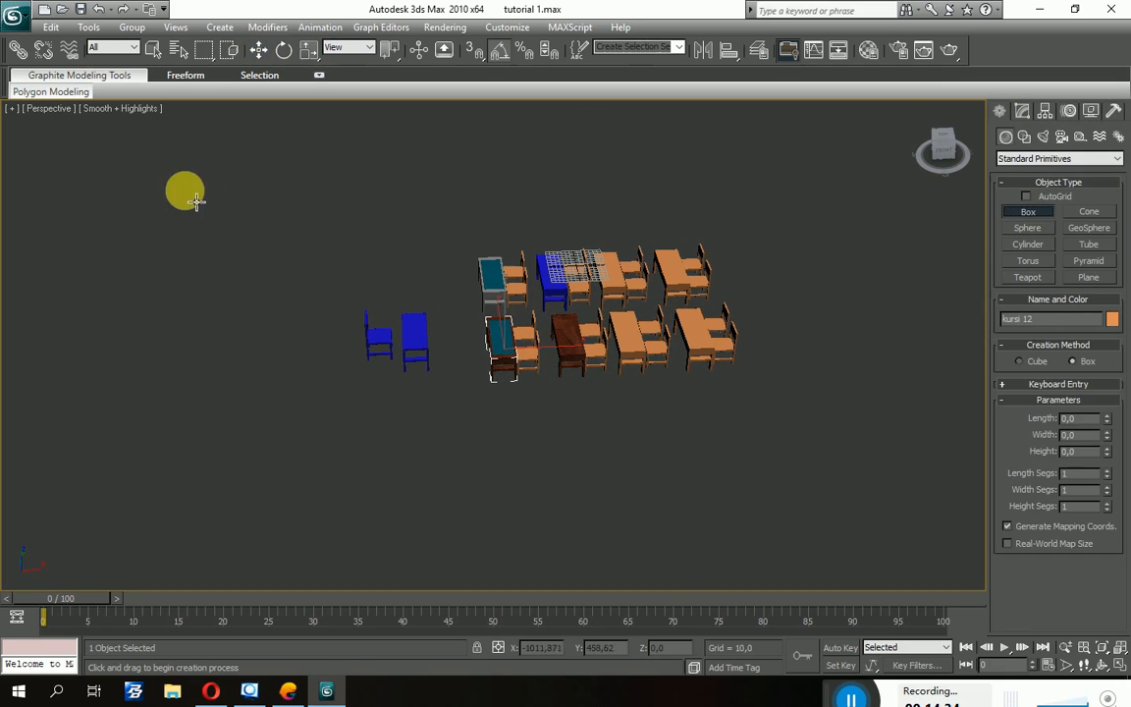
pyautogui.moveTo(185, 190); pyautogui.dragTo(429, 306)
pyautogui.click(872, 459)
pyautogui.rightClick(947, 479)
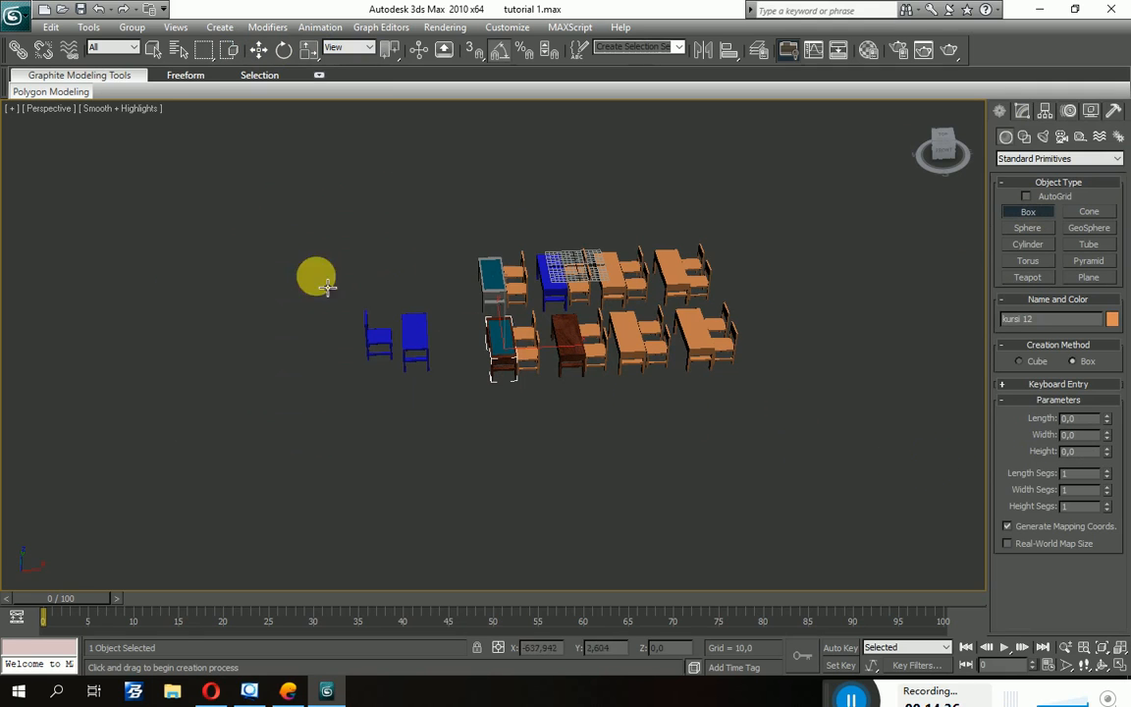
# Draw a thin floor box under all the furniture, about 1050 long, 1635 wide and 14 high, and switch to the Move tool.
pyautogui.moveTo(223, 234)
pyautogui.mouseDown()
pyautogui.moveTo(448, 287)
pyautogui.moveTo(1030, 467)
pyautogui.mouseUp()
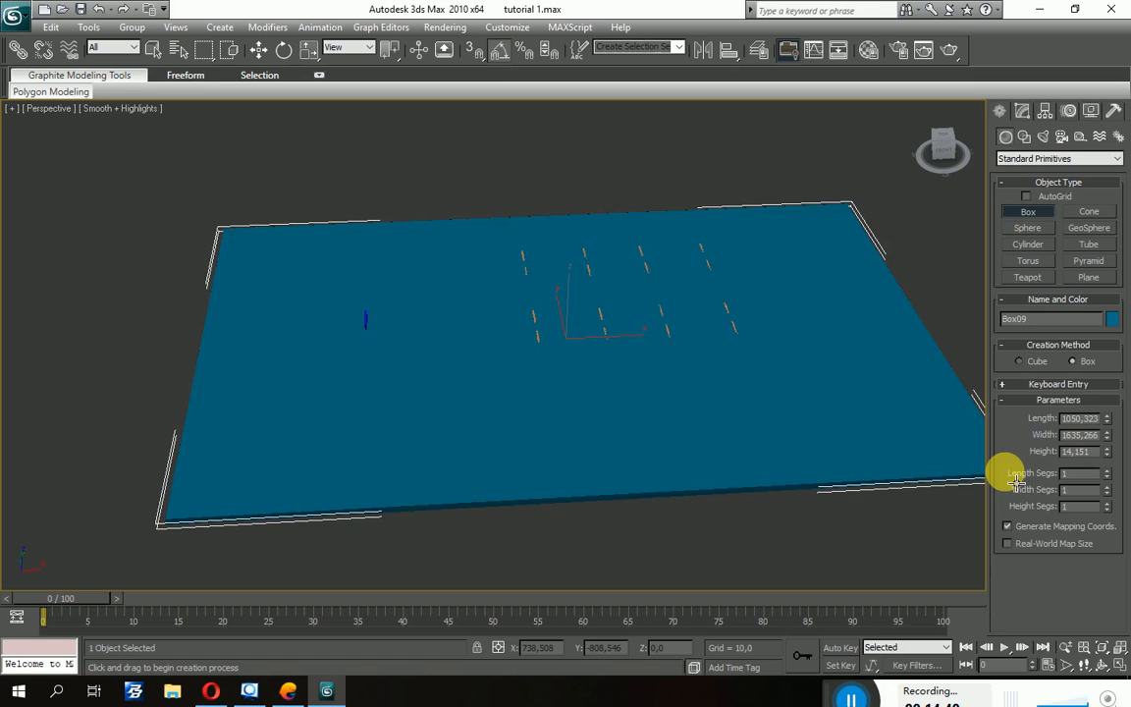
pyautogui.click(1011, 476)
pyautogui.click(258, 49)
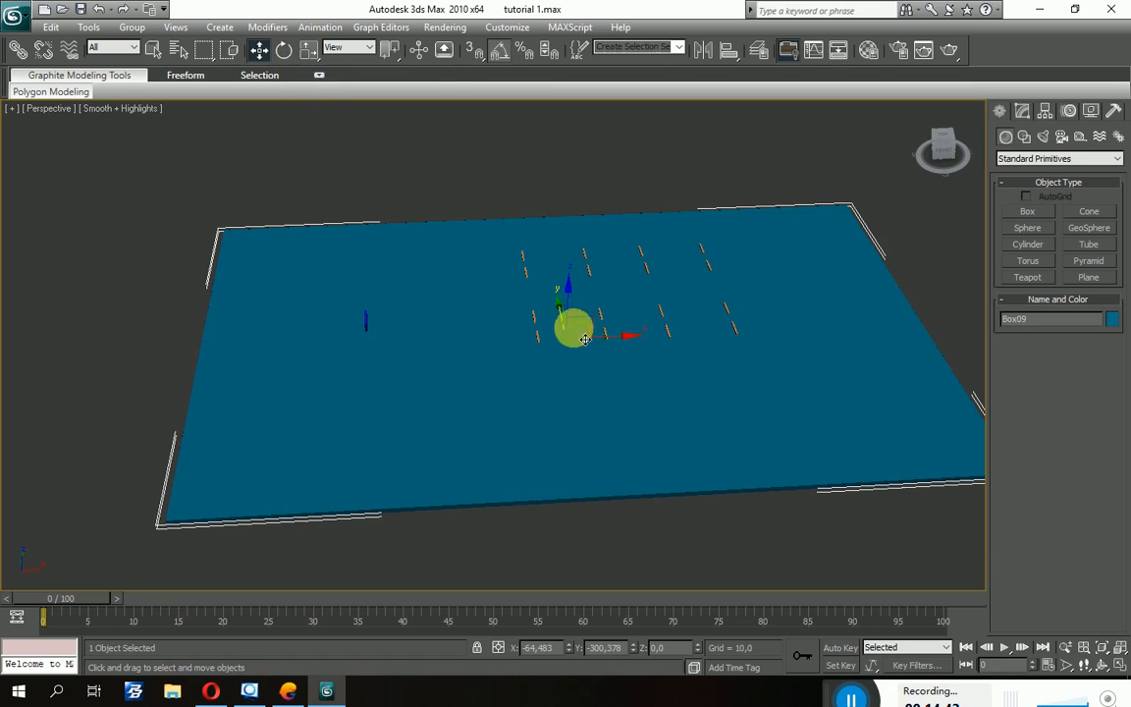
# Lower the floor box to about Z -83,4, under the furniture legs, and shift it along Y to about -183,1.
pyautogui.moveTo(578, 310); pyautogui.dragTo(564, 346)
pyautogui.keyDown('alt'); pyautogui.moveTo(588, 421); pyautogui.dragTo(684, 506, button='middle'); pyautogui.keyUp('alt')
pyautogui.scroll(6, 687, 447)
pyautogui.scroll(-1, 724, 466)
pyautogui.scroll(-3, 718, 478)
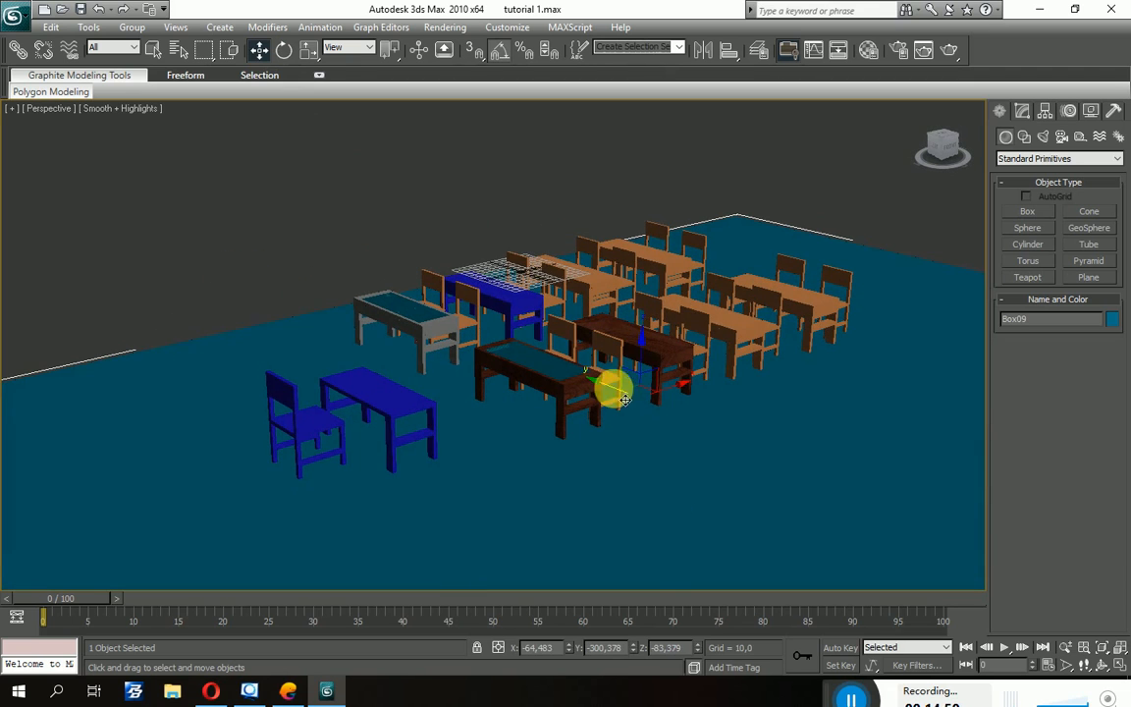
pyautogui.moveTo(611, 391); pyautogui.dragTo(546, 360)
pyautogui.scroll(-10, 785, 339)
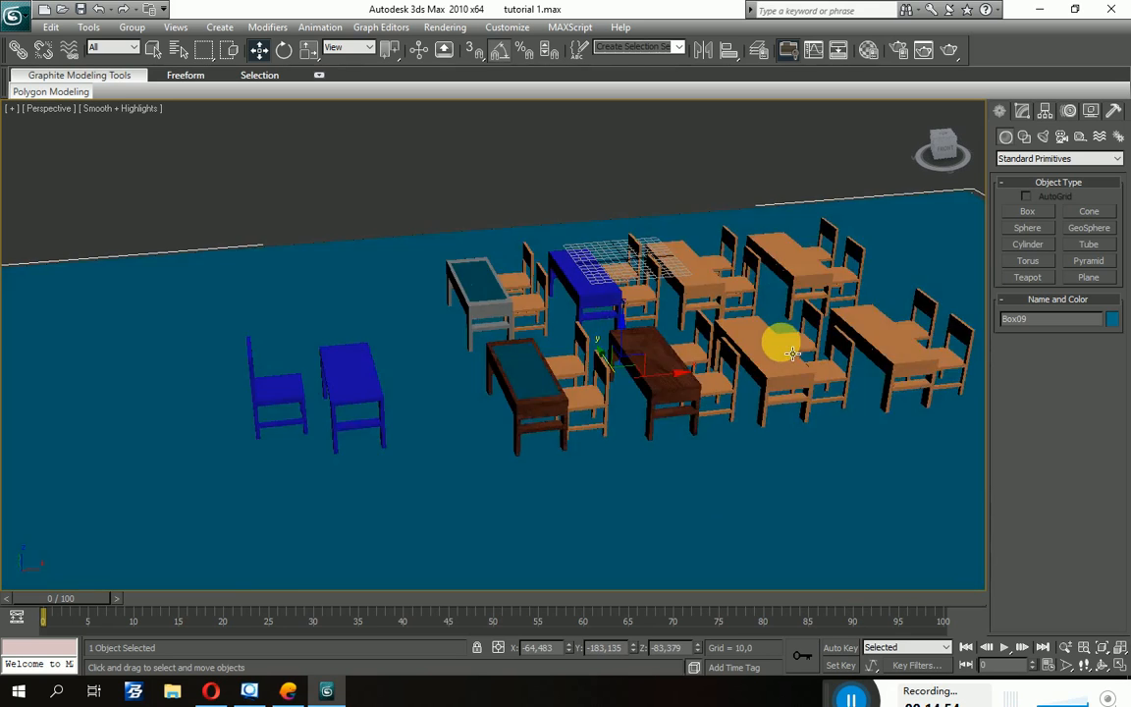
# Give the third sample material a diffuse bitmap, Acoustical Tile.Exposed Grid.2x2.Fissured.Gray.jpg, from the ProMaterials maps folder.
pyautogui.click(870, 52)
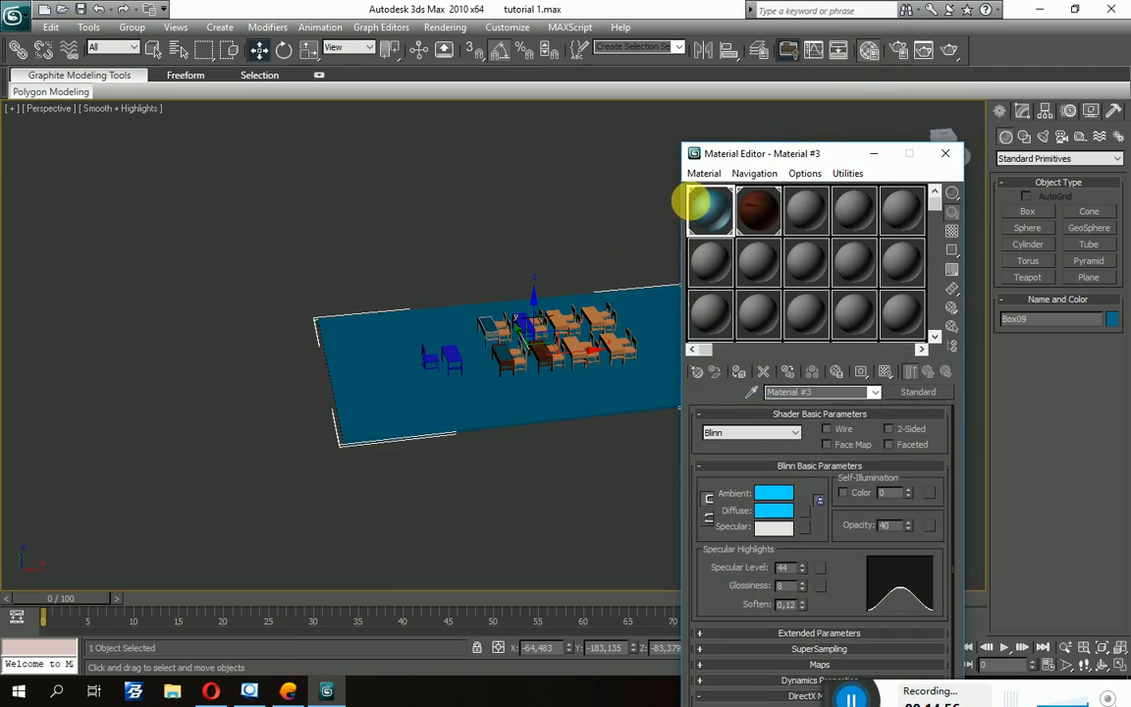
pyautogui.click(801, 205)
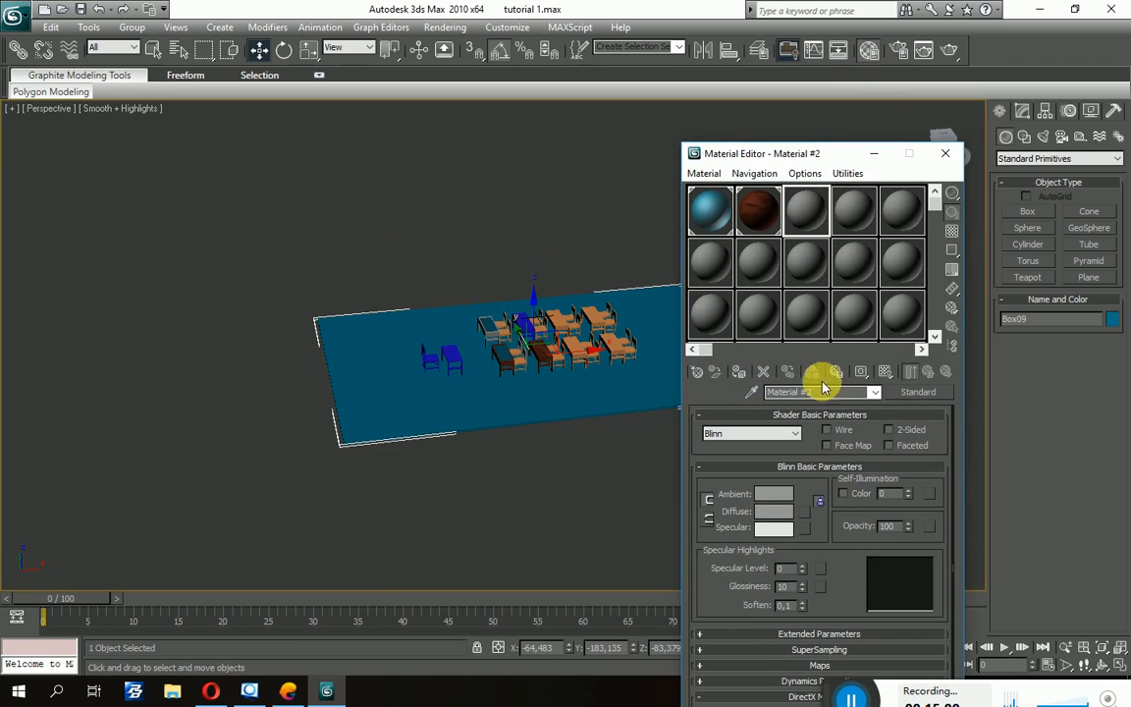
pyautogui.click(818, 512)
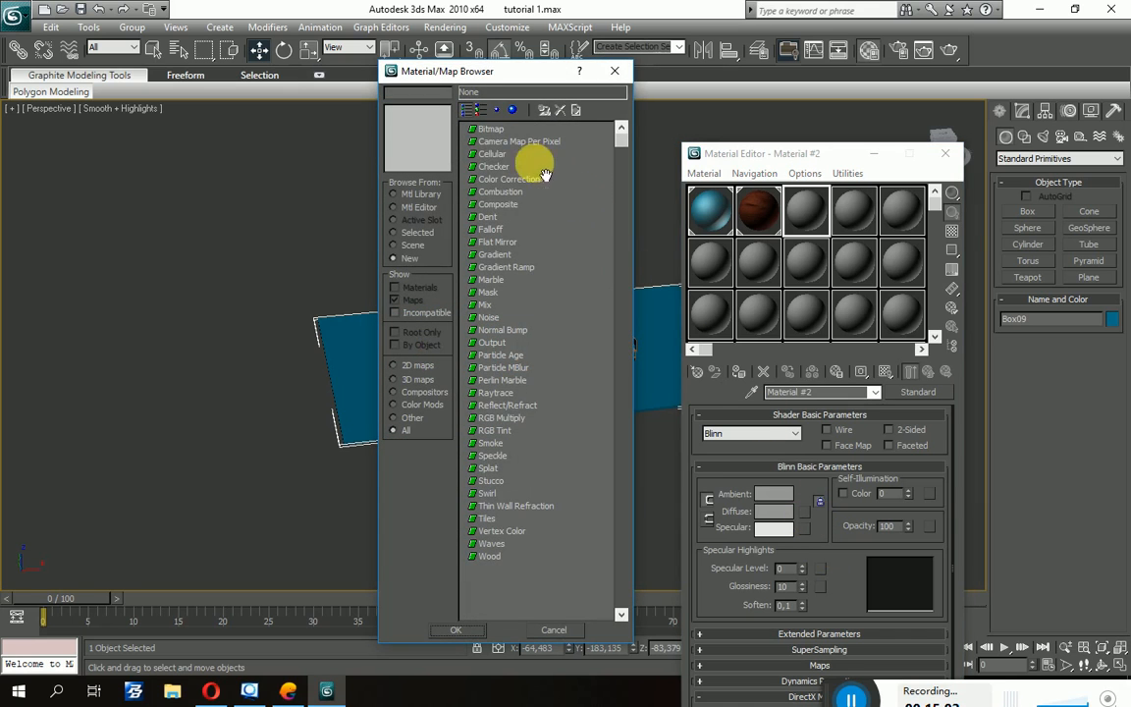
pyautogui.doubleClick(495, 125)
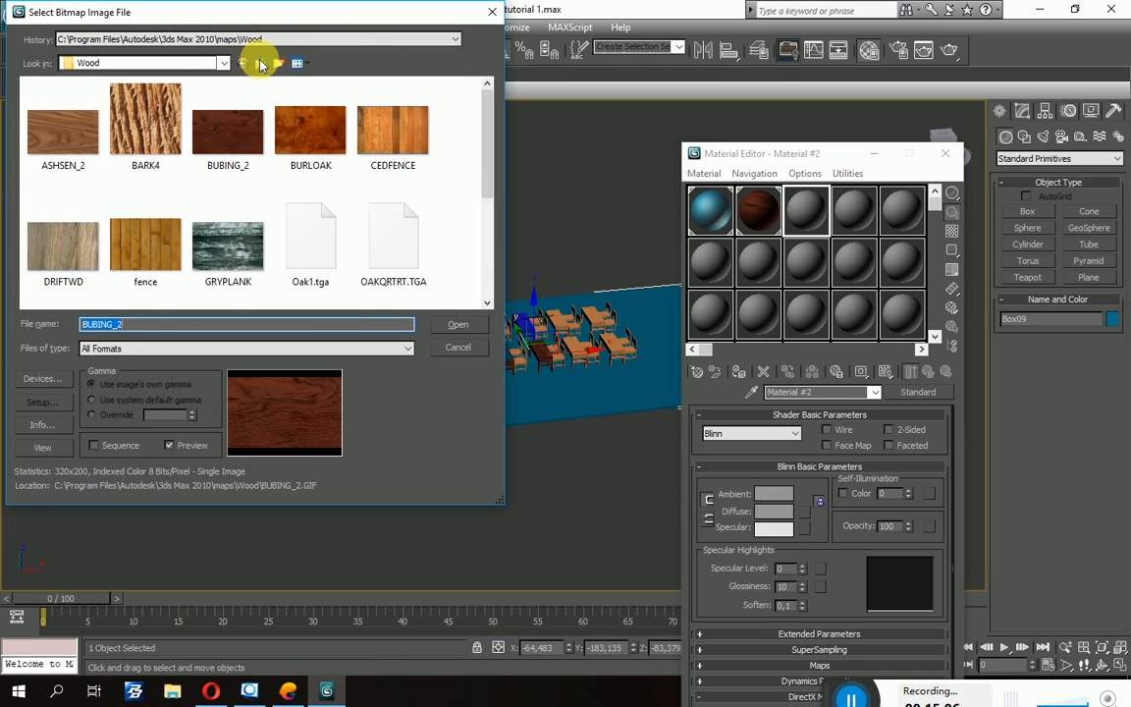
pyautogui.click(261, 65)
pyautogui.moveTo(485, 151)
pyautogui.mouseDown()
pyautogui.moveTo(488, 162)
pyautogui.moveTo(462, 172)
pyautogui.moveTo(487, 207)
pyautogui.moveTo(490, 151)
pyautogui.mouseUp()
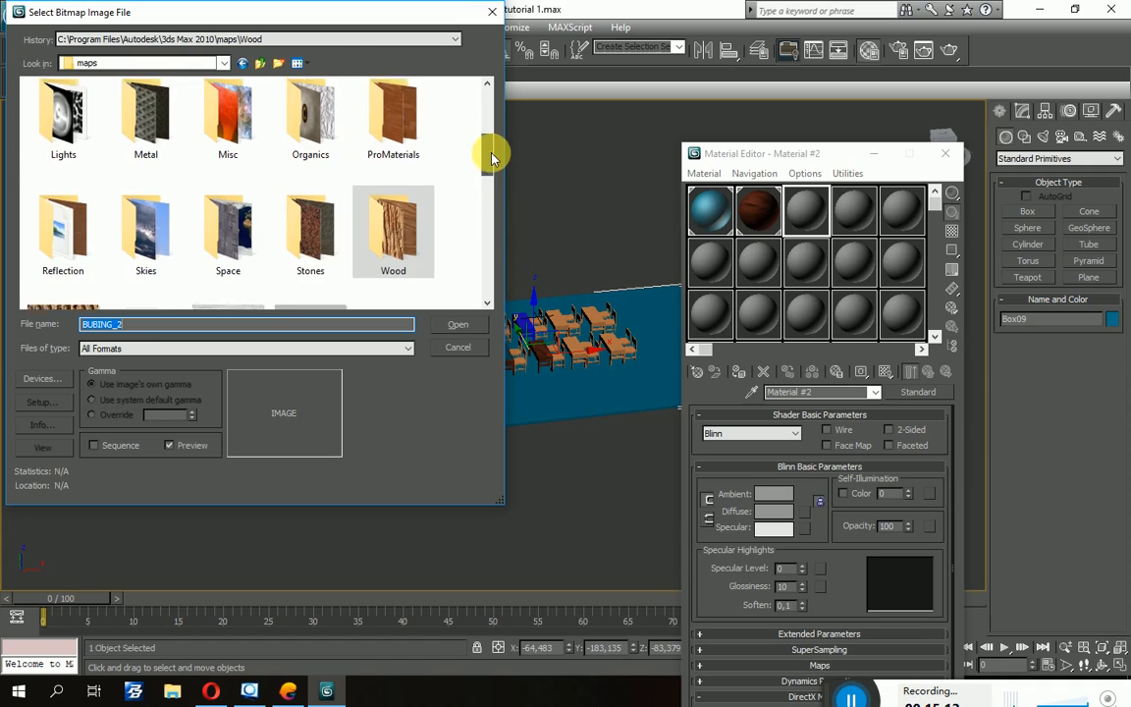
pyautogui.scroll(2, 416, 171)
pyautogui.doubleClick(412, 177)
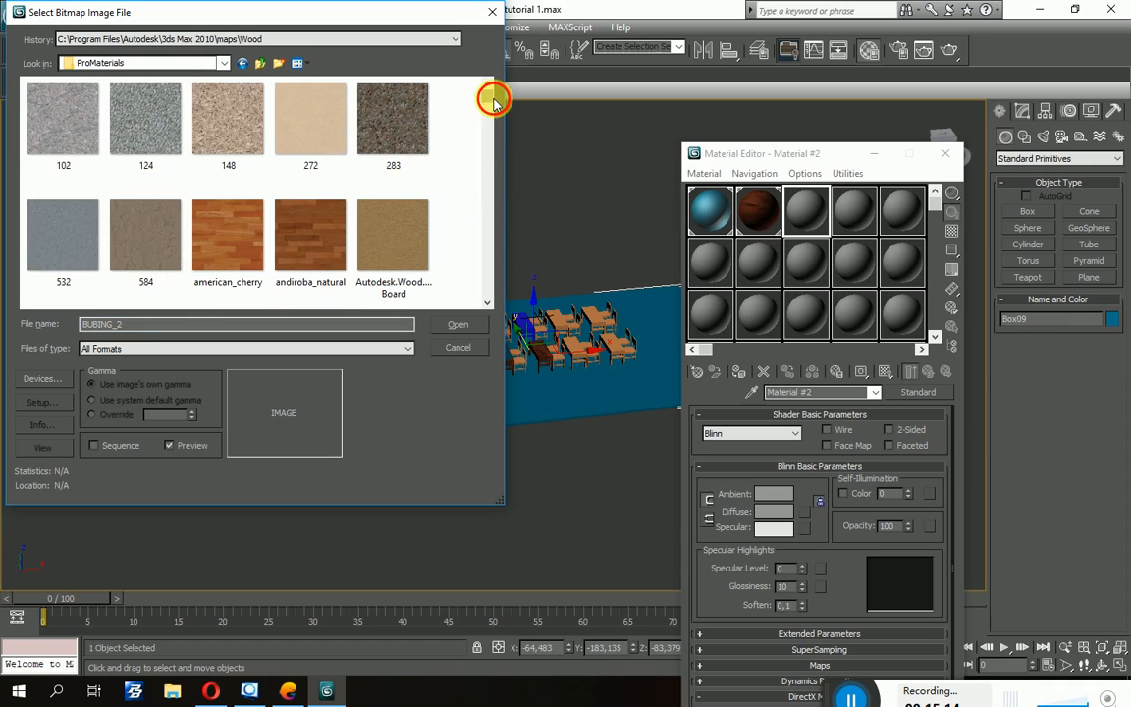
pyautogui.moveTo(492, 101); pyautogui.dragTo(490, 136)
pyautogui.click(411, 245)
pyautogui.doubleClick(414, 241)
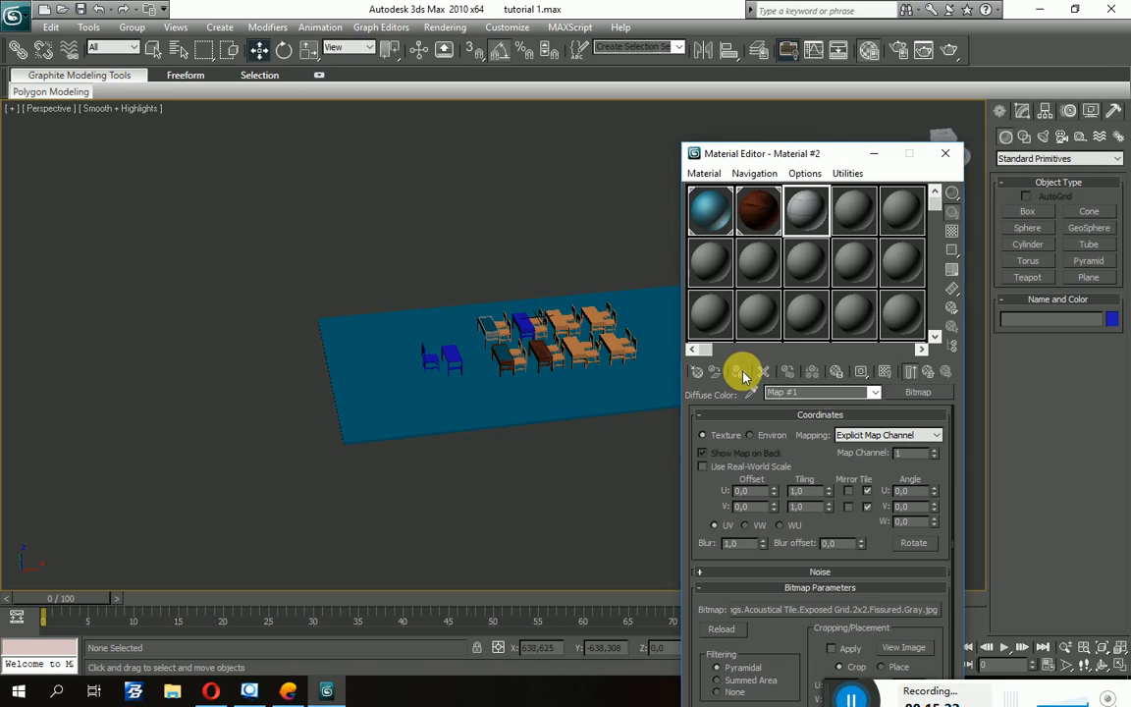
# Assign the gray tile material to the floor box and show its map in the viewport.
pyautogui.click(634, 386)
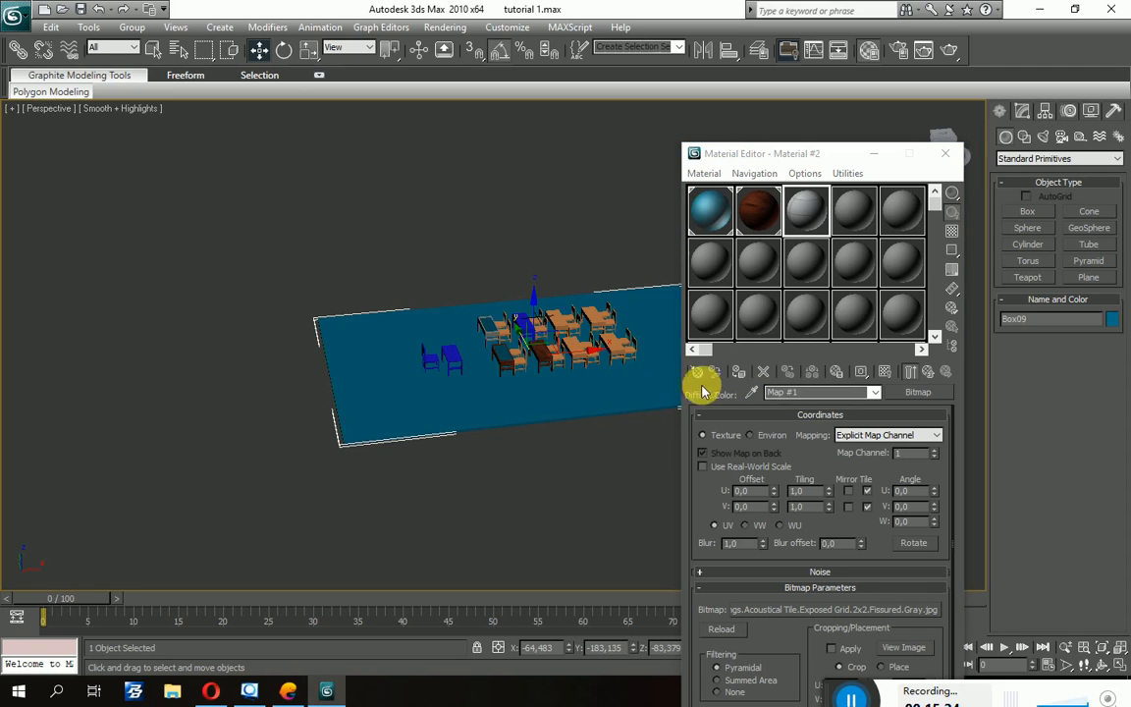
pyautogui.click(743, 377)
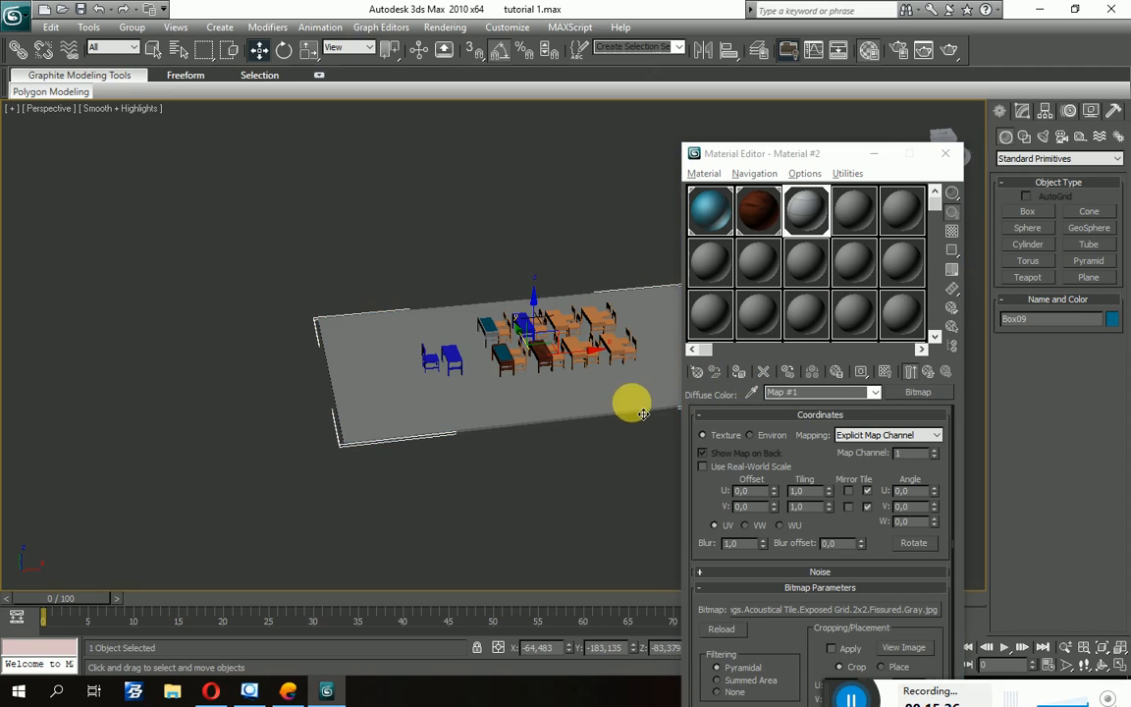
pyautogui.keyDown('alt'); pyautogui.moveTo(633, 404); pyautogui.dragTo(656, 410, button='middle'); pyautogui.keyUp('alt')
pyautogui.click(890, 374)
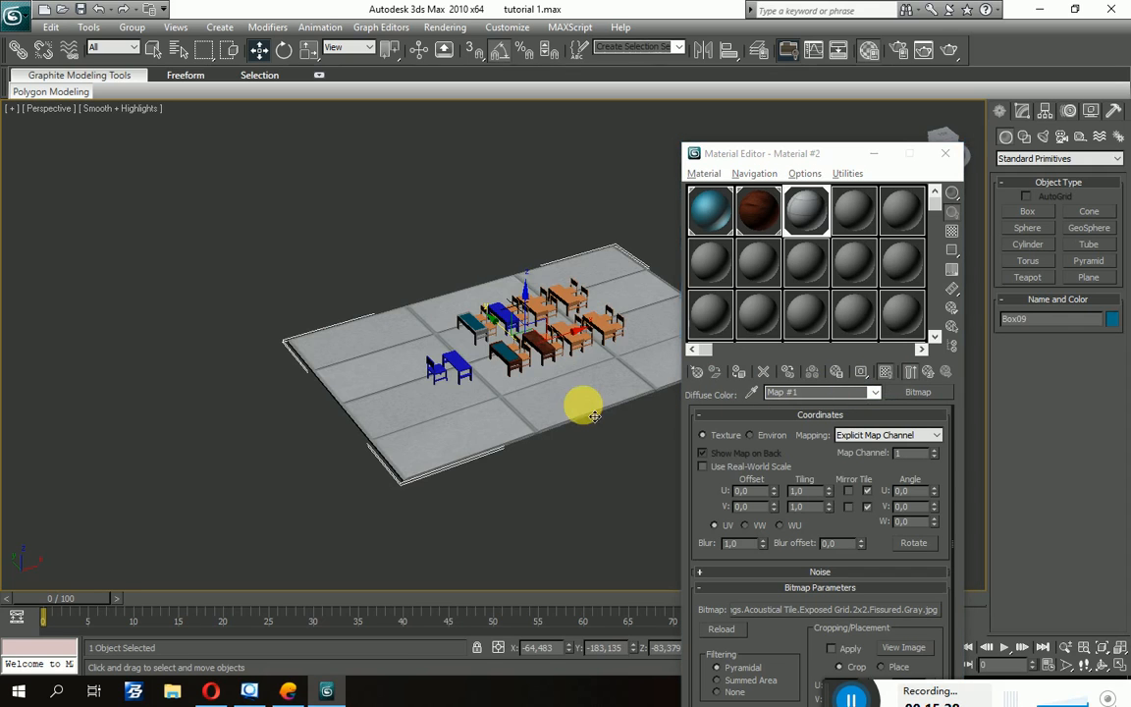
pyautogui.keyDown('alt'); pyautogui.moveTo(585, 404); pyautogui.dragTo(587, 447, button='middle'); pyautogui.keyUp('alt')
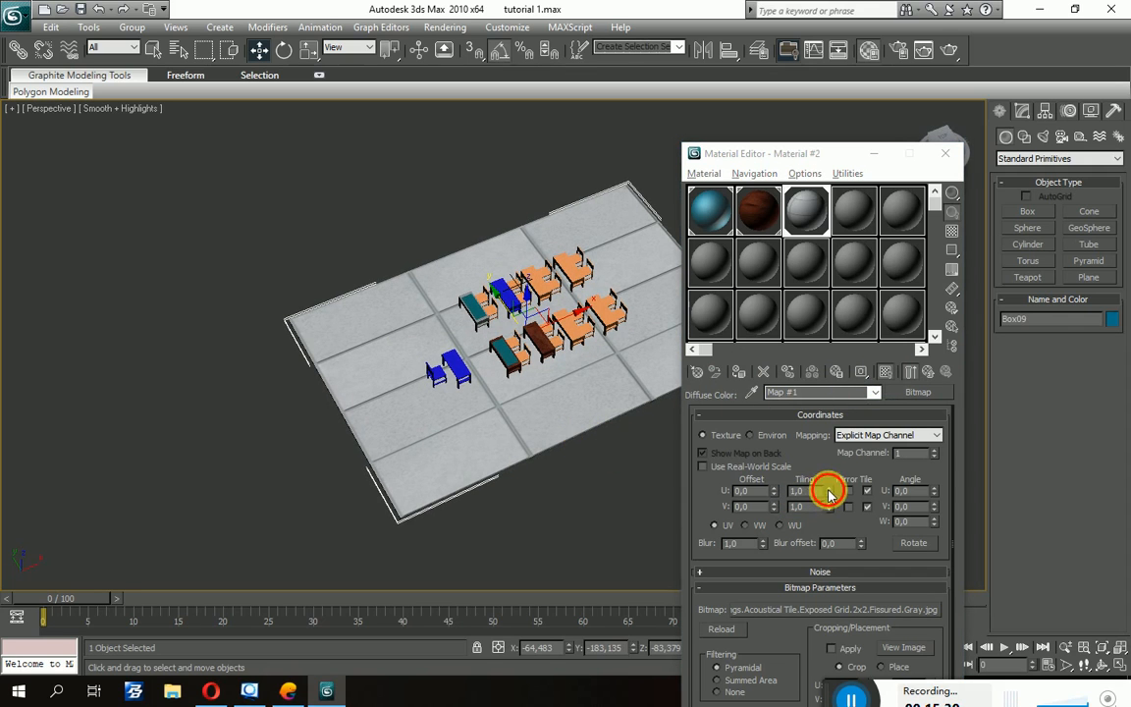
# Set the floor tile map's tiling to 4,4 in U and 2,6 in V.
pyautogui.click(829, 490)
pyautogui.click(829, 490)
pyautogui.click(828, 490)
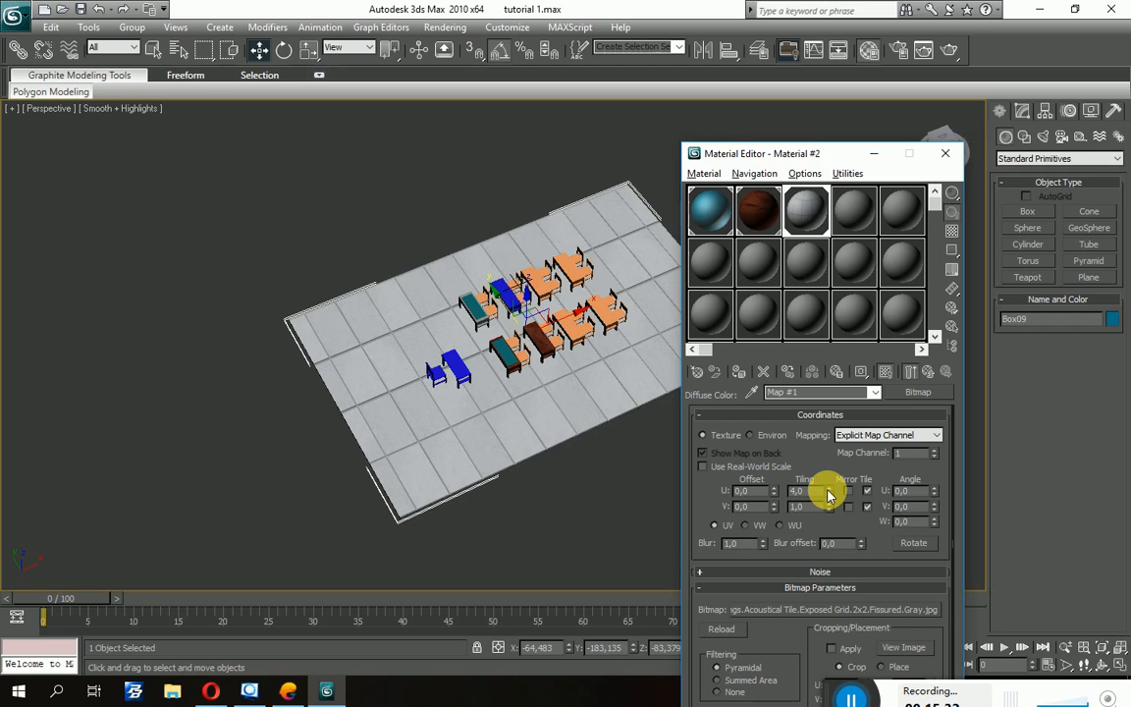
pyautogui.click(828, 491)
pyautogui.click(828, 503)
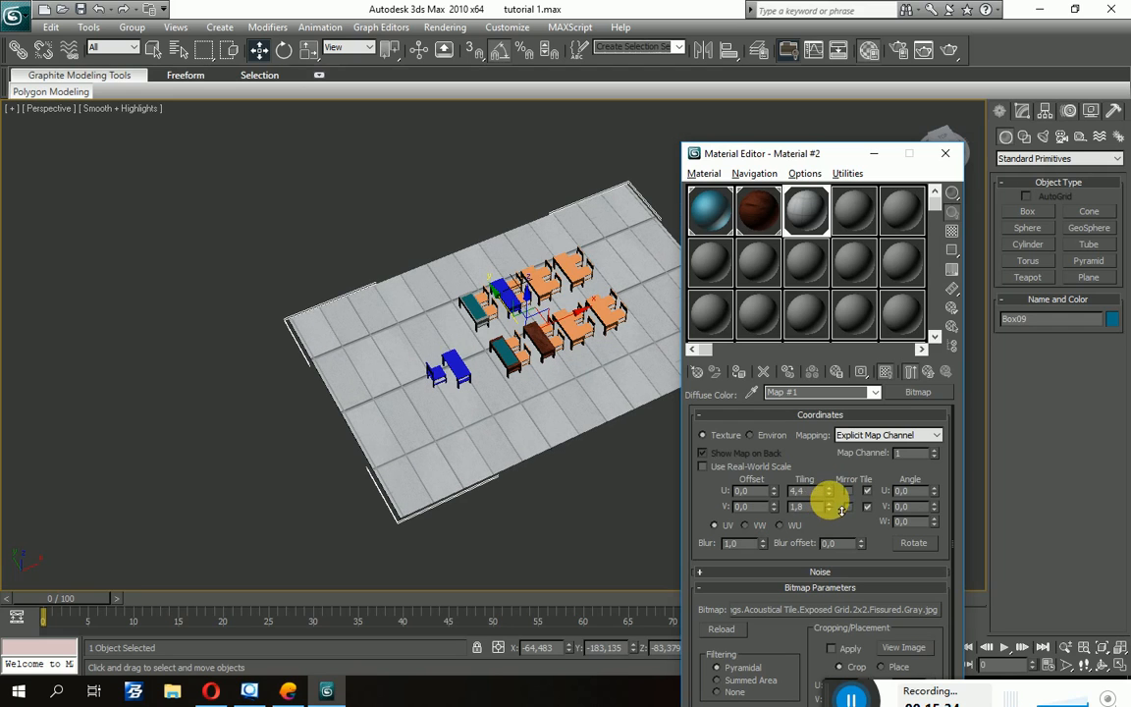
pyautogui.click(828, 504)
pyautogui.click(828, 503)
pyautogui.click(828, 507)
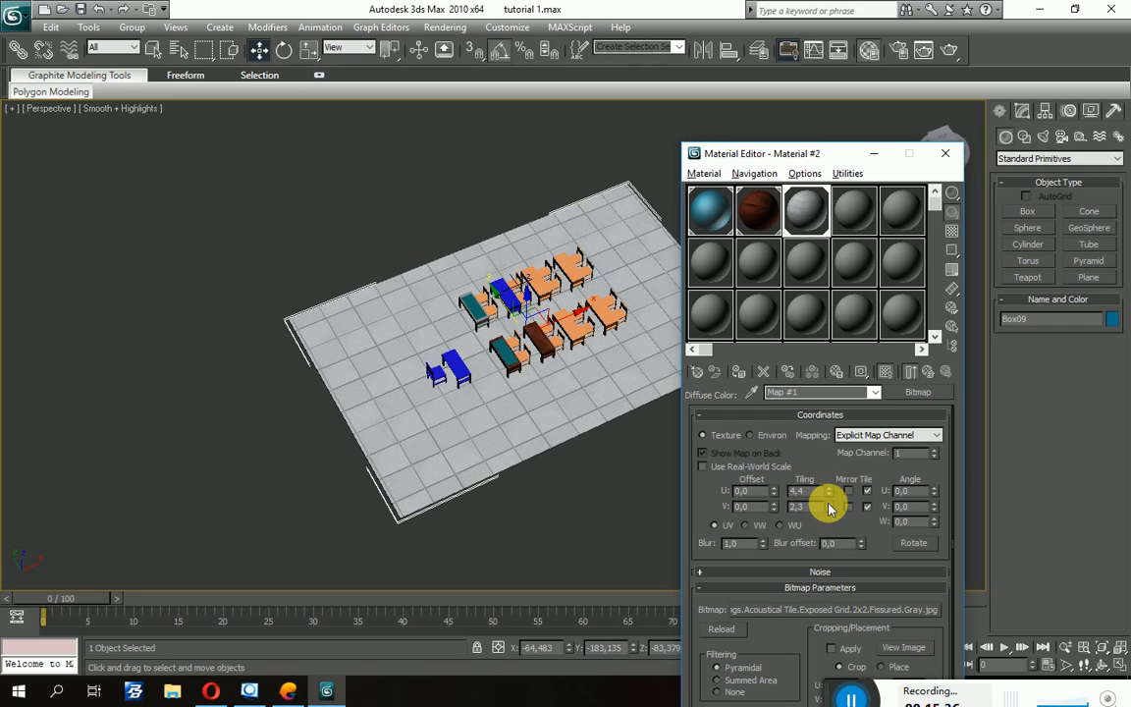
pyautogui.click(828, 506)
pyautogui.click(828, 507)
pyautogui.click(828, 507)
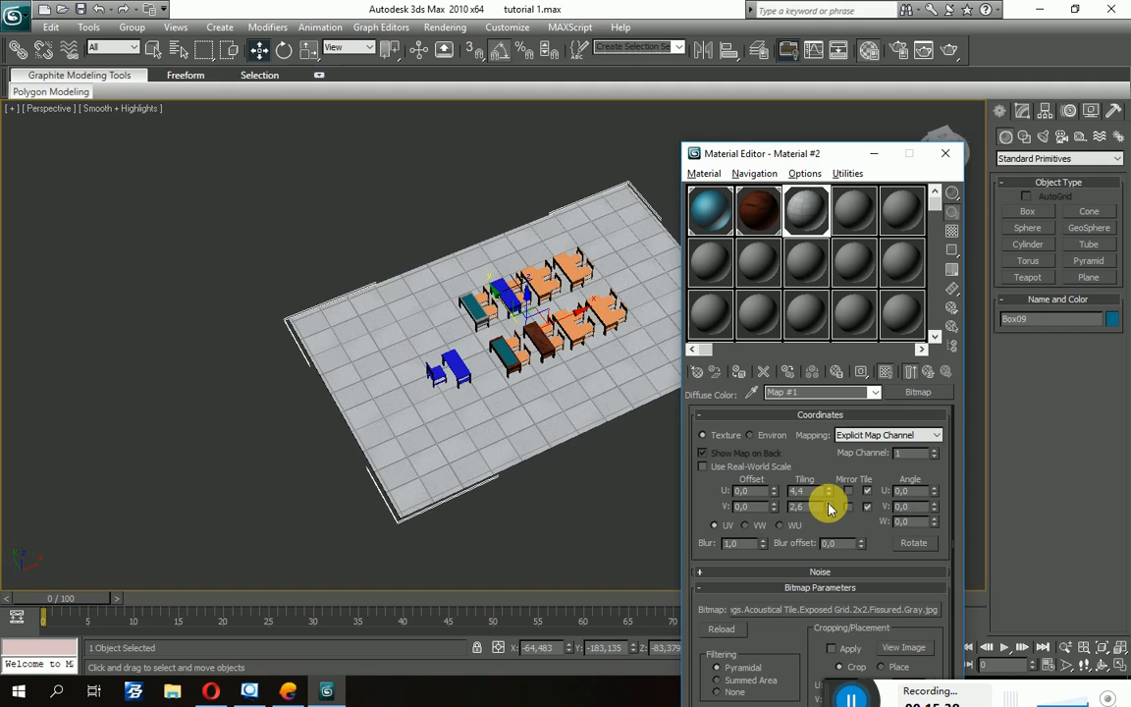
# Set the tile map's offset to 0,01 in U and 0,02 in V, and close the Material Editor.
pyautogui.click(775, 490)
pyautogui.click(774, 510)
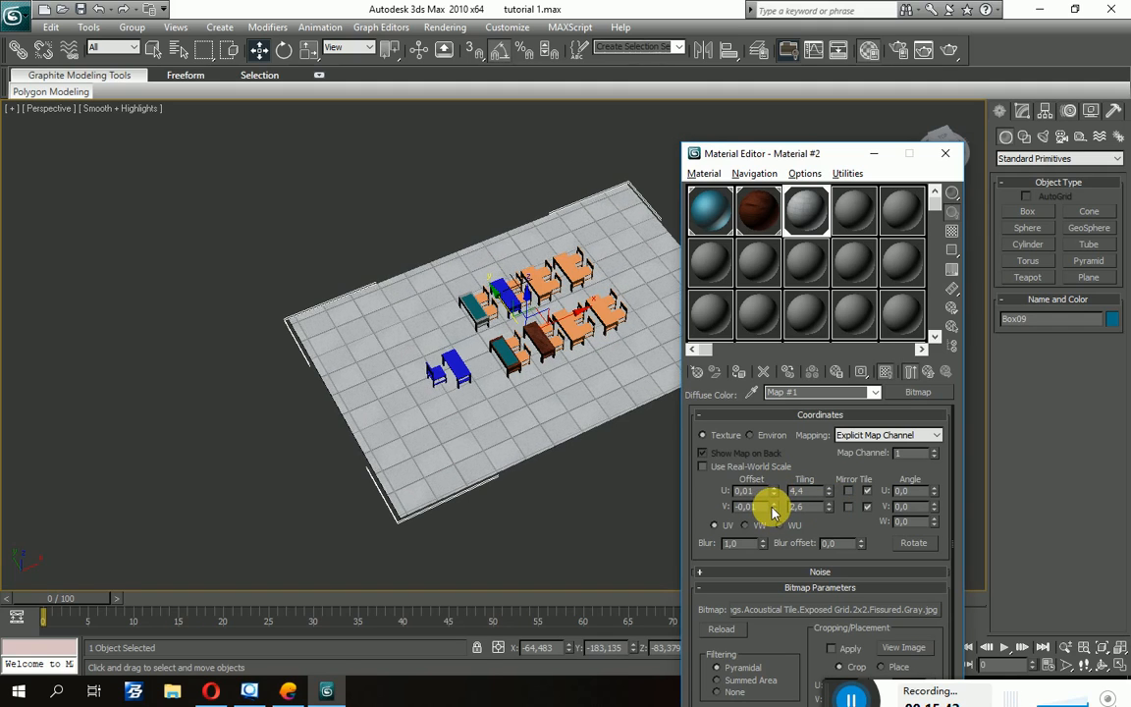
pyautogui.click(774, 504)
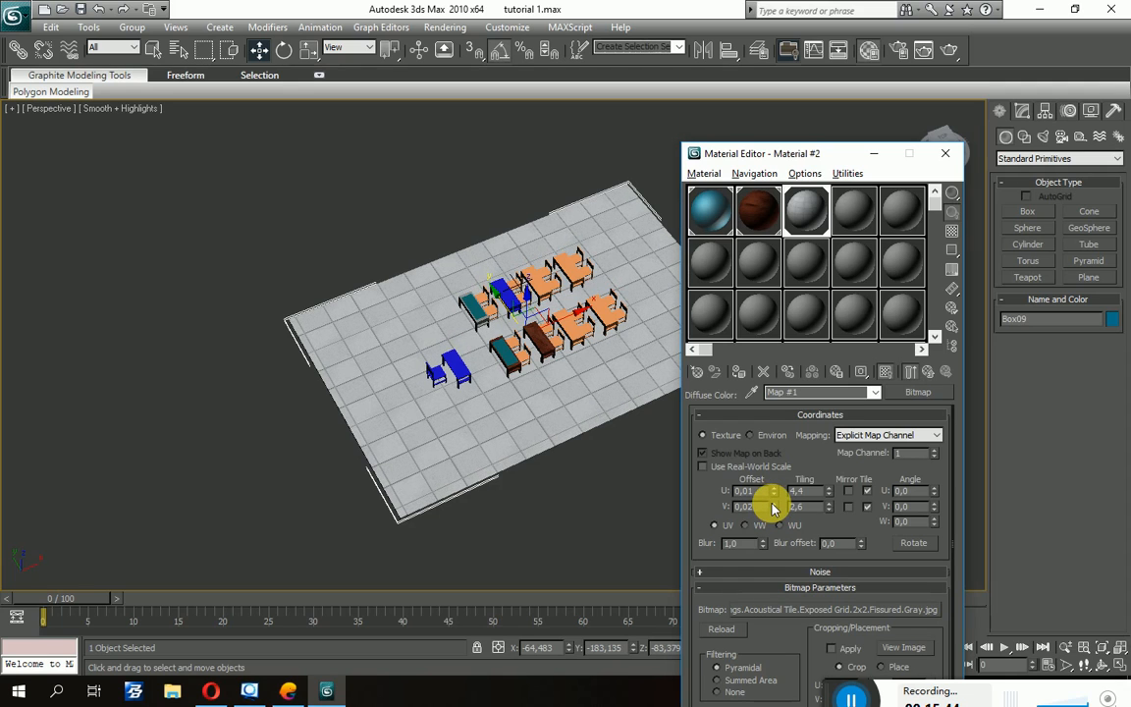
pyautogui.scroll(5, 596, 392)
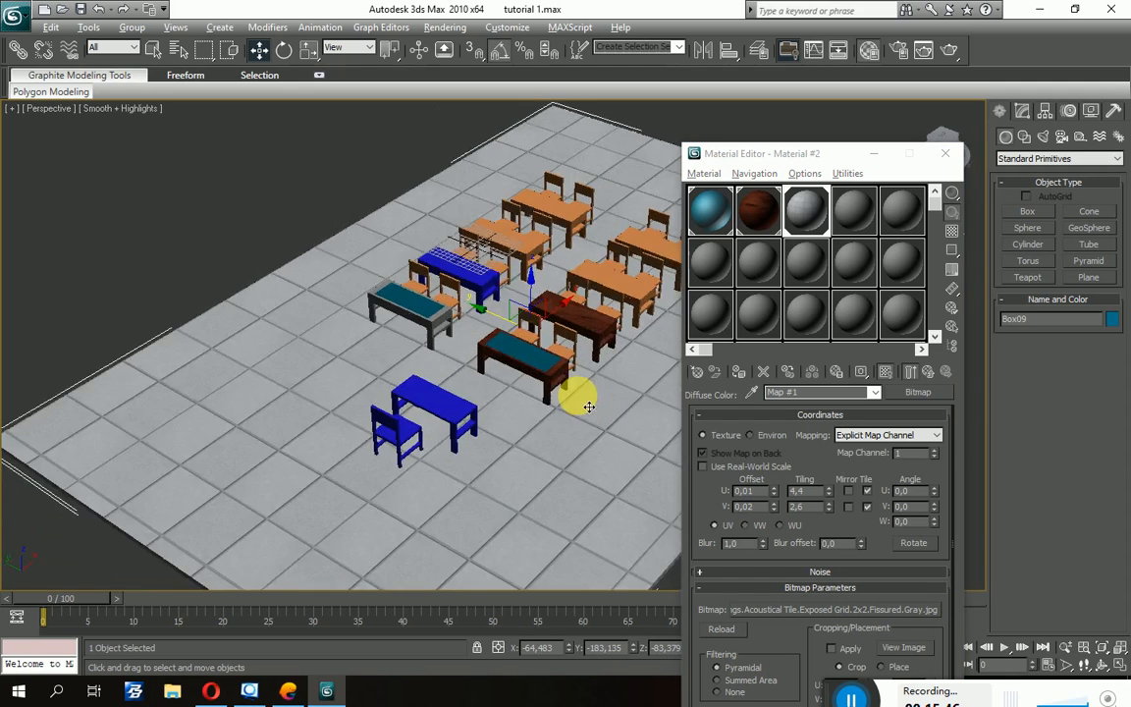
pyautogui.scroll(4, 590, 406)
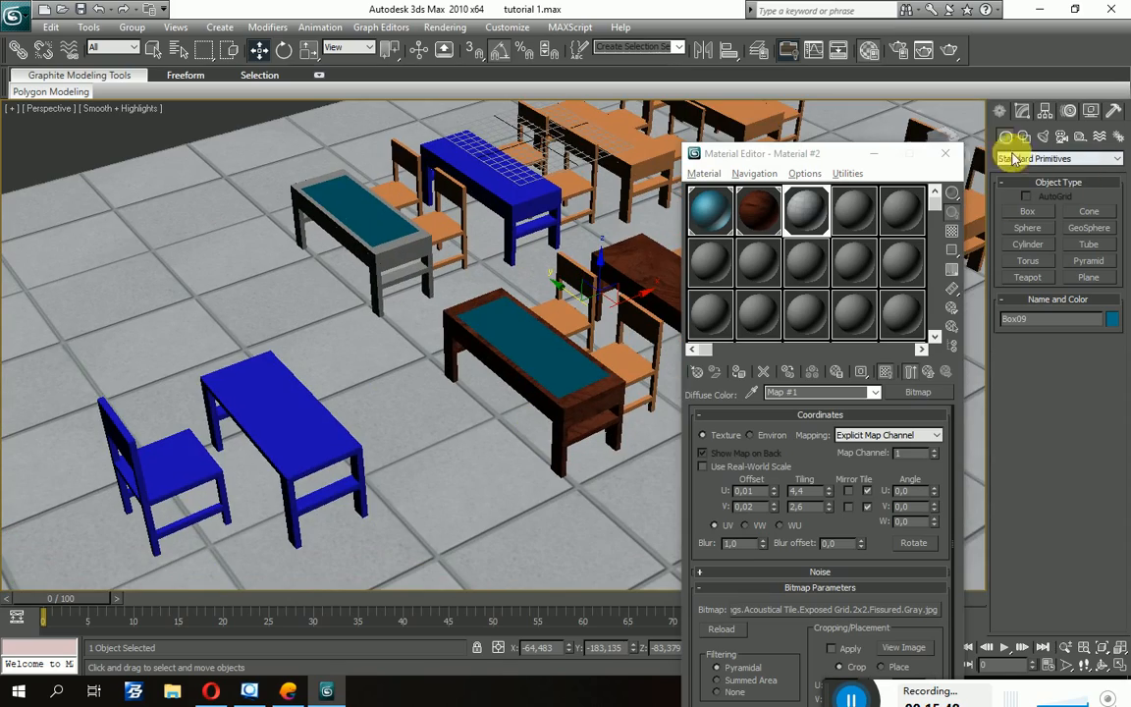
pyautogui.click(944, 153)
# Render the Perspective view of the desks on the tiled floor from a low angle and close the rendered frame.
pyautogui.scroll(-6, 688, 349)
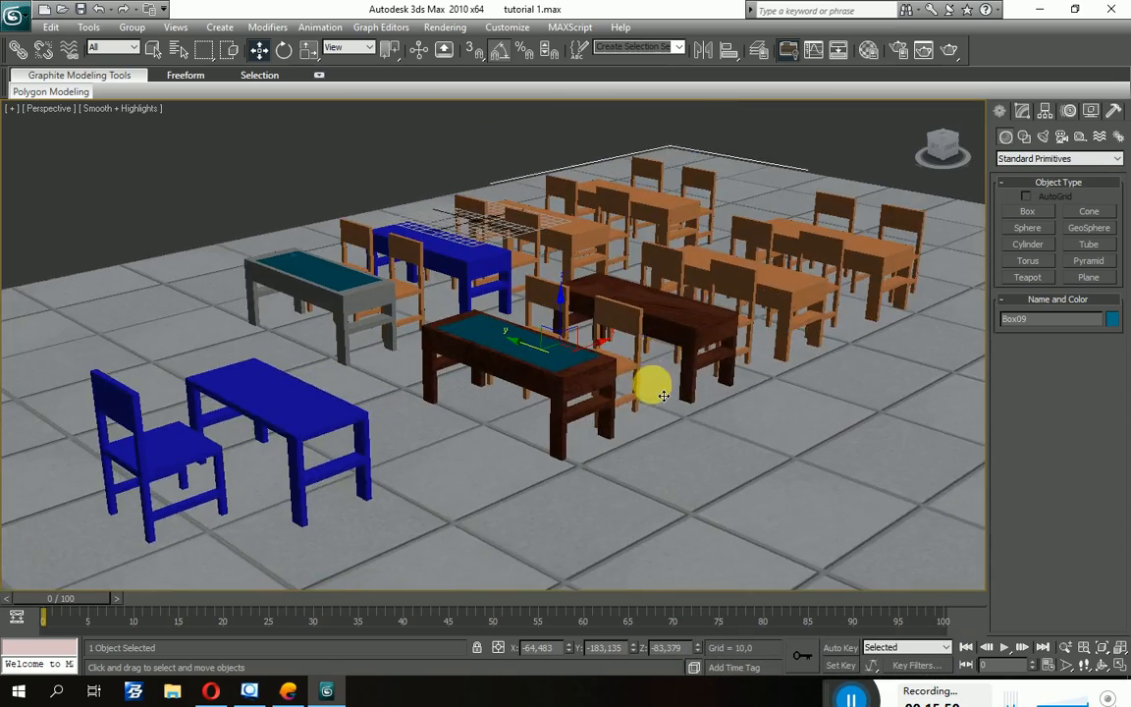
pyautogui.scroll(7, 664, 396)
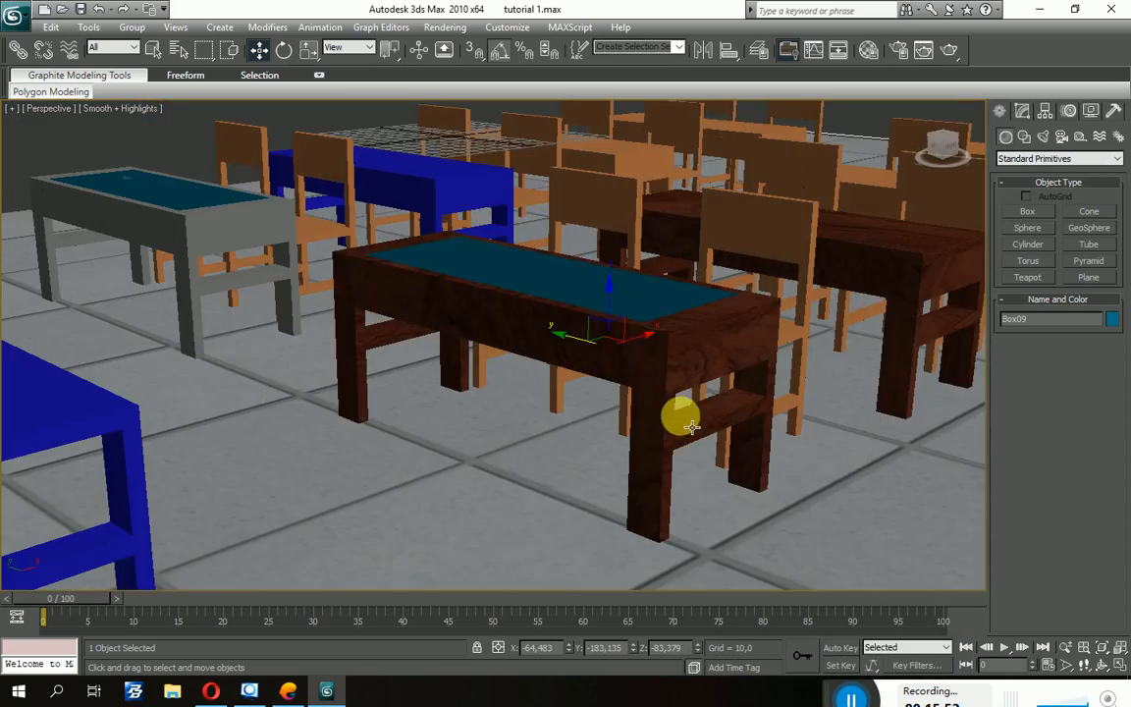
pyautogui.scroll(-5, 683, 424)
pyautogui.click(949, 50)
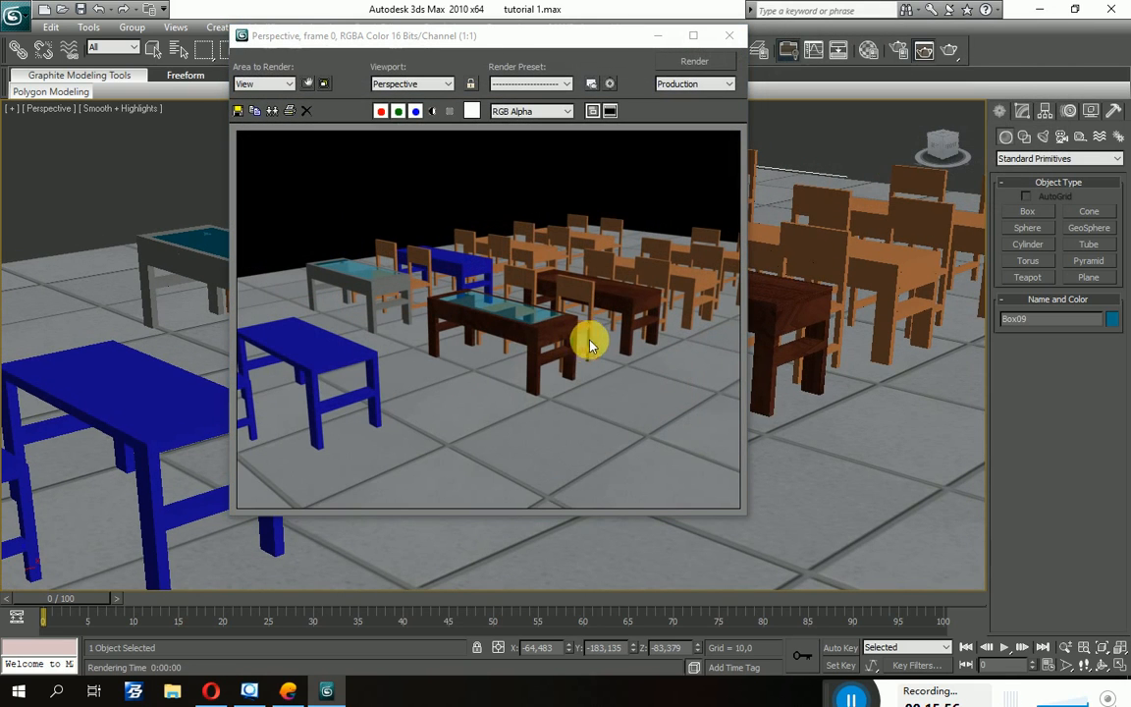
pyautogui.click(727, 36)
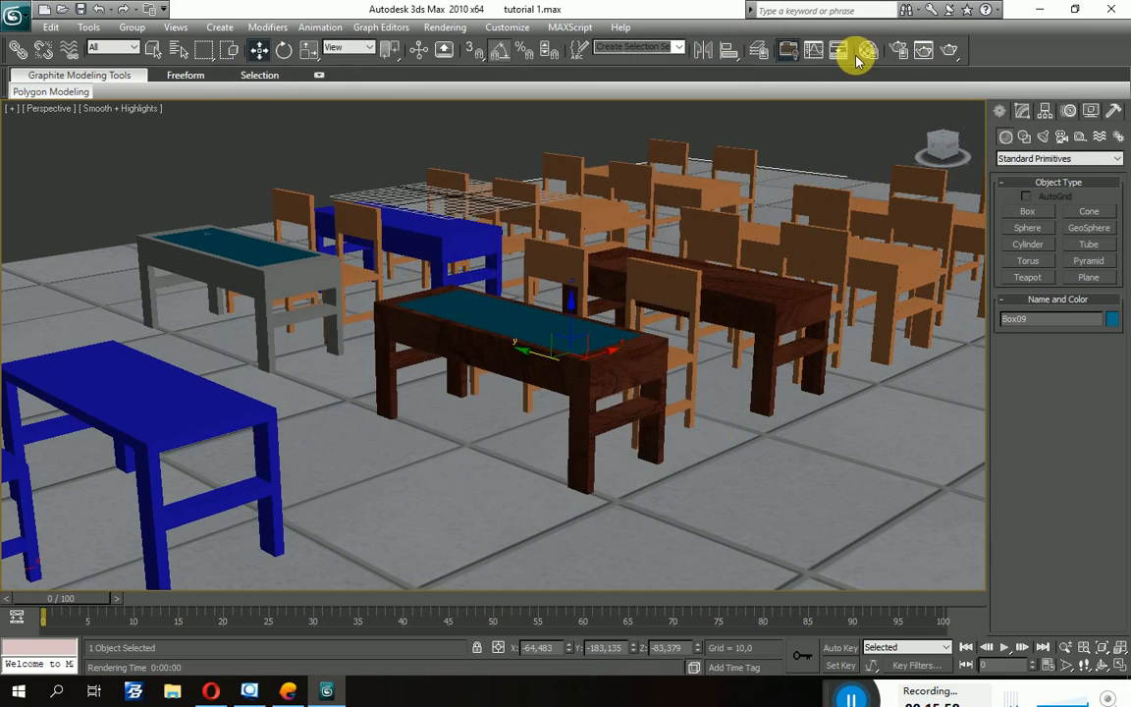
# Reopen the Material Editor with the floor's tile material.
pyautogui.click(874, 50)
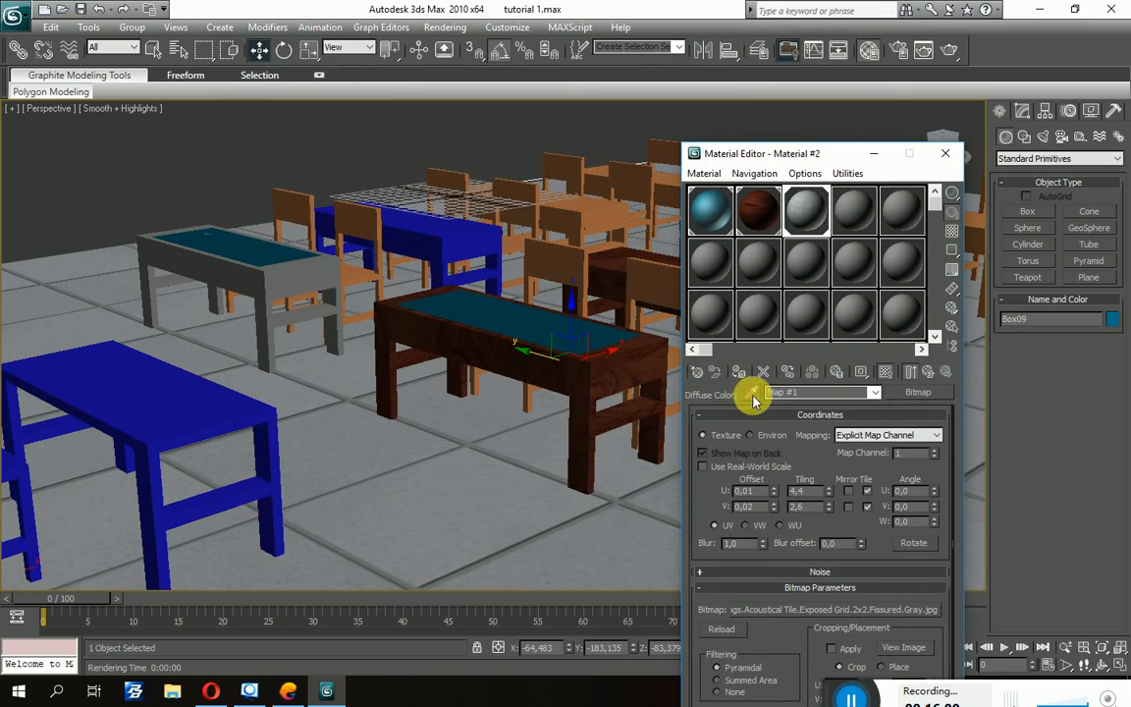